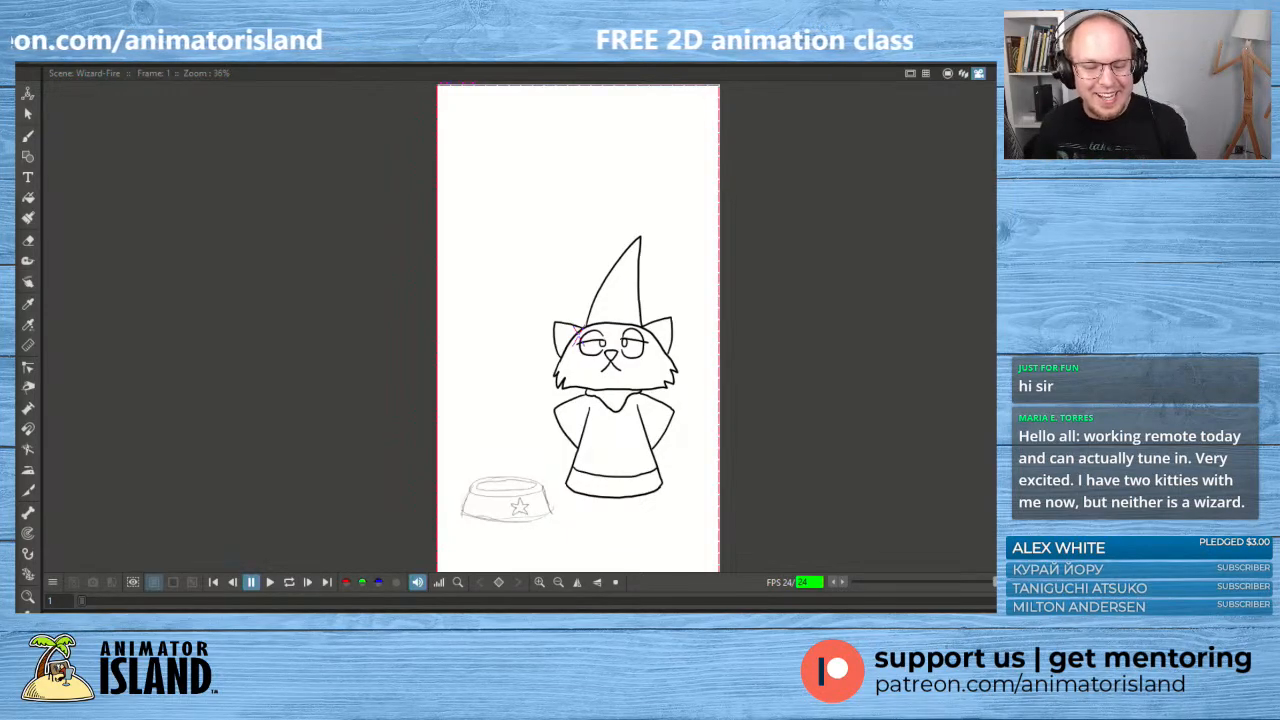
- Play back the Wizard-Fire animation to review the lightning and ball sequence around frames 92 to 120
click(270, 582)
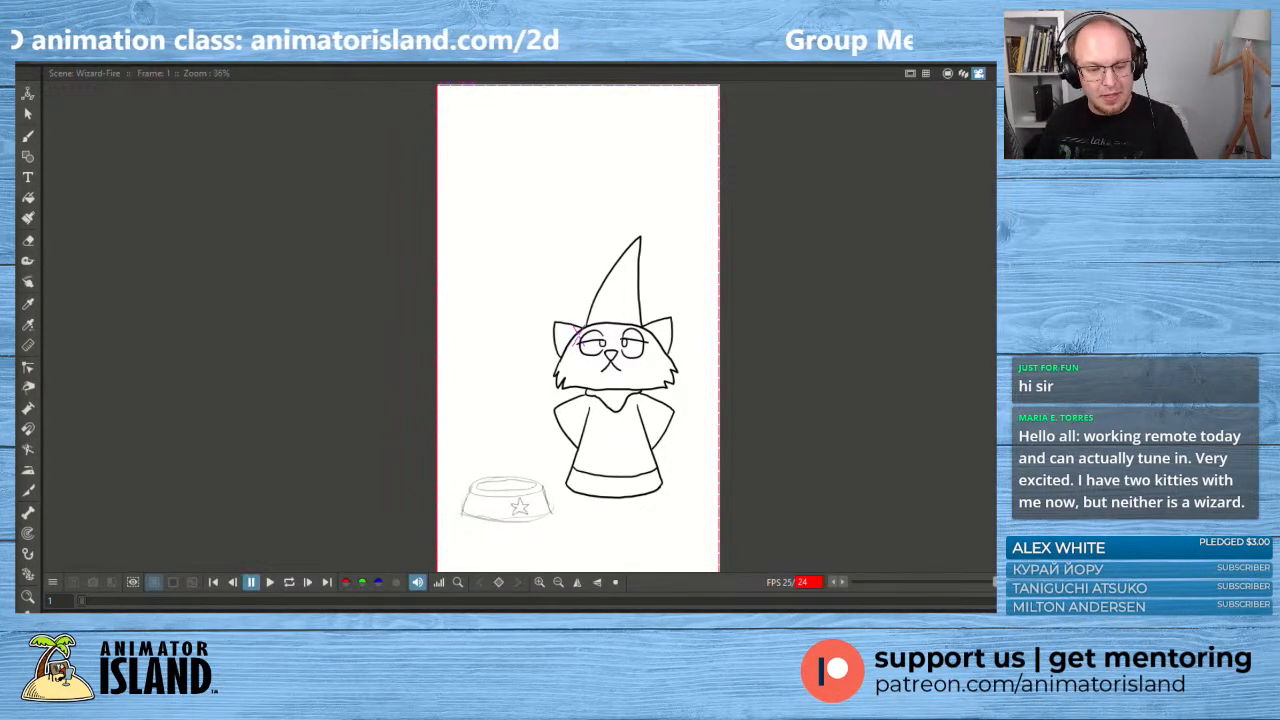
click(271, 581)
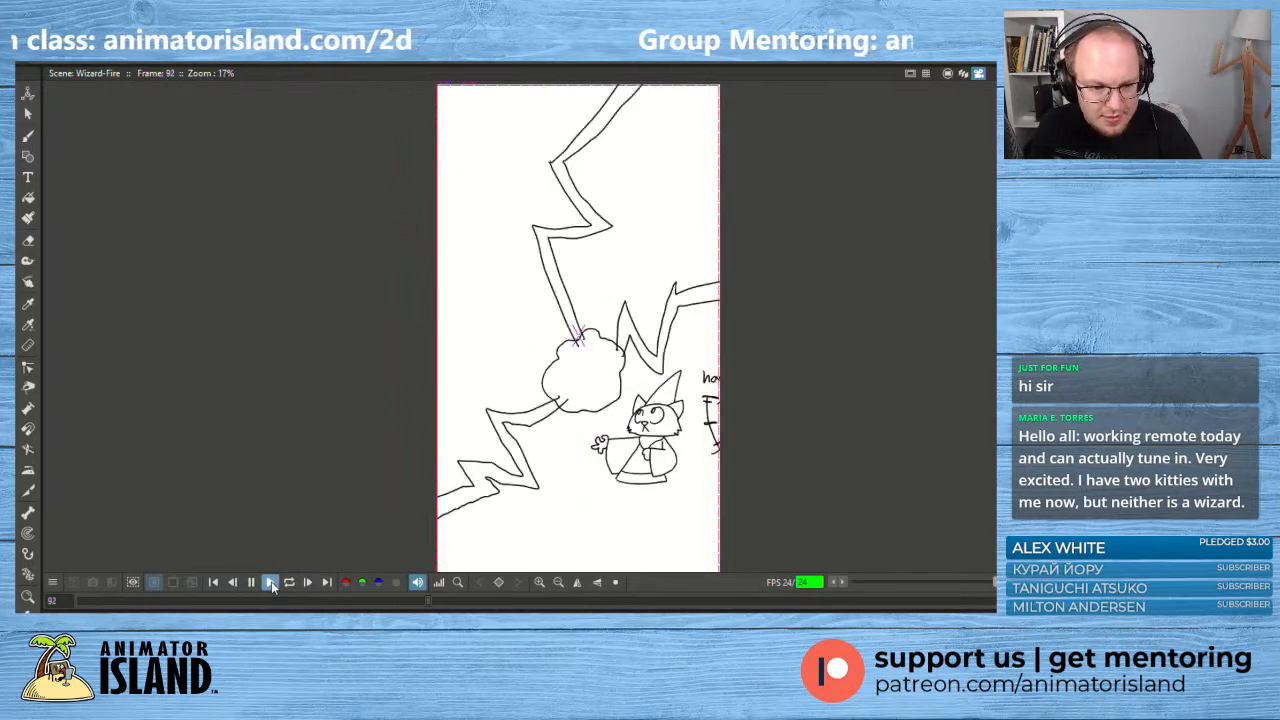
key(p)
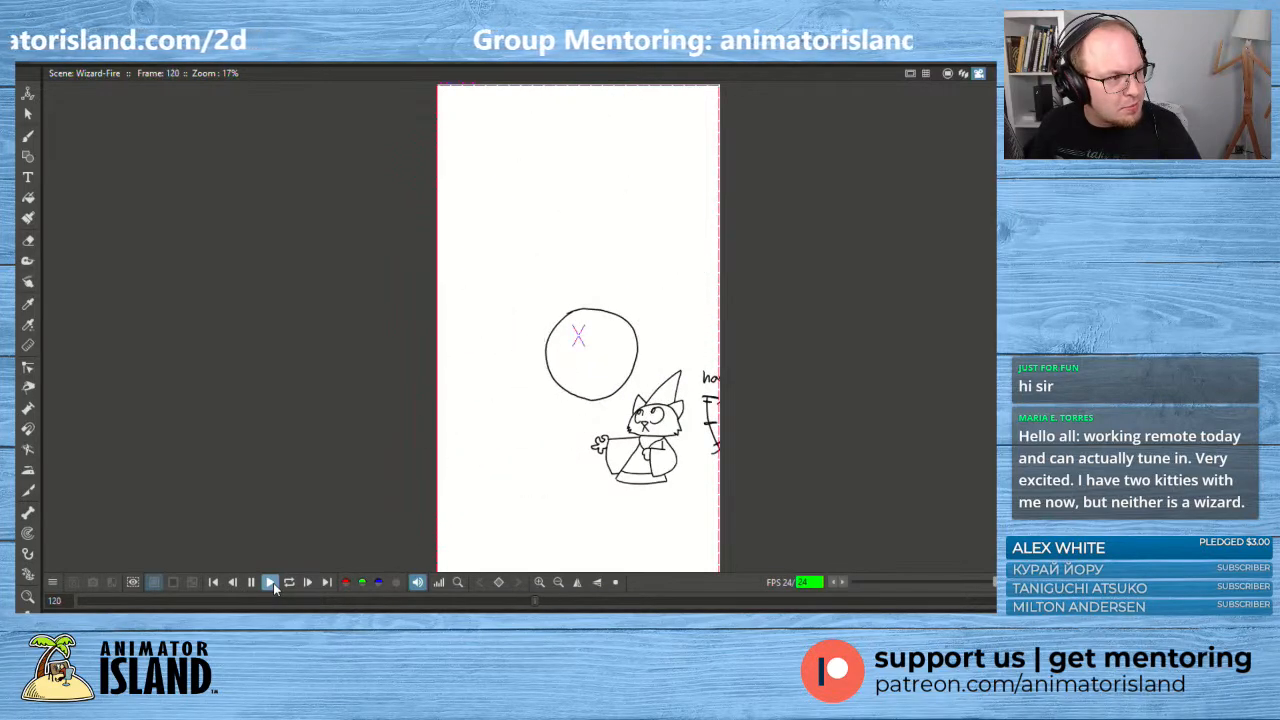
click(273, 583)
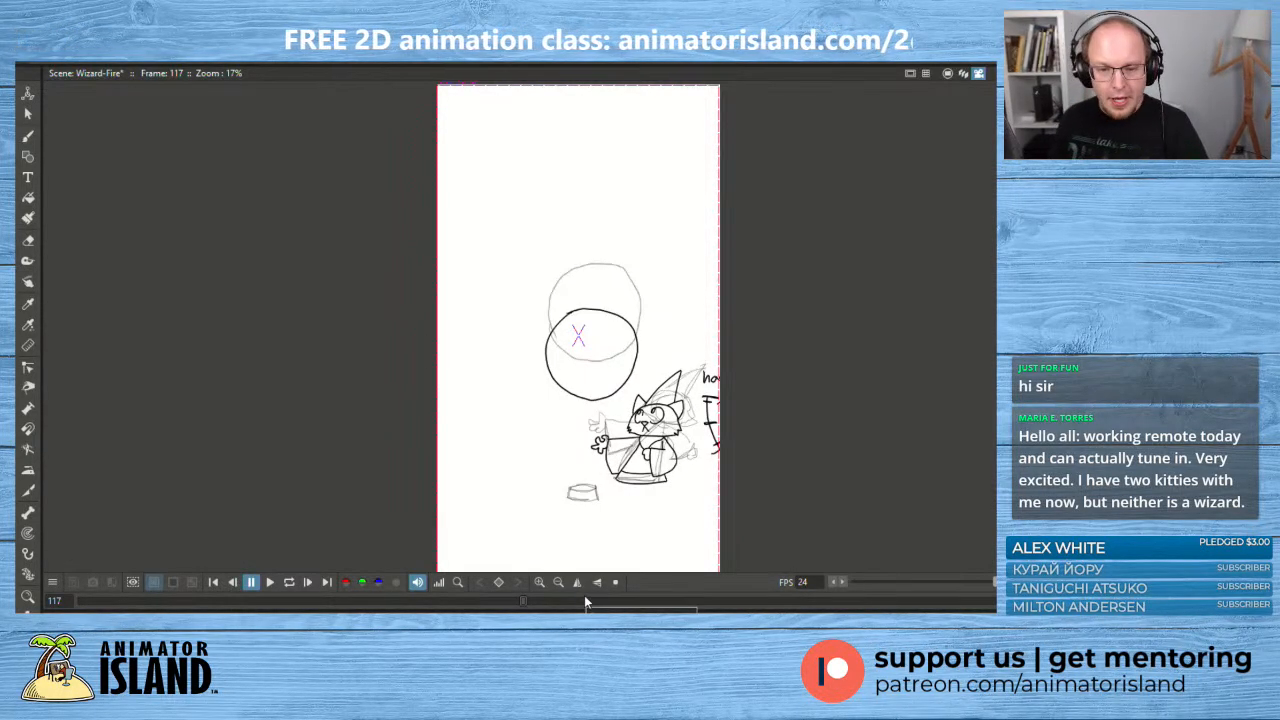
- Draw a closed brush circle on frame 119, closely following the previous ball outline above the wizard cat
scroll(615, 406, up, 2)
mouse_move(609, 424)
mouse_down()
mouse_move(645, 391)
mouse_move(586, 380)
mouse_up()
scroll(577, 326, up, 1)
scroll(577, 326, up, 1)
drag(577, 326, 573, 342)
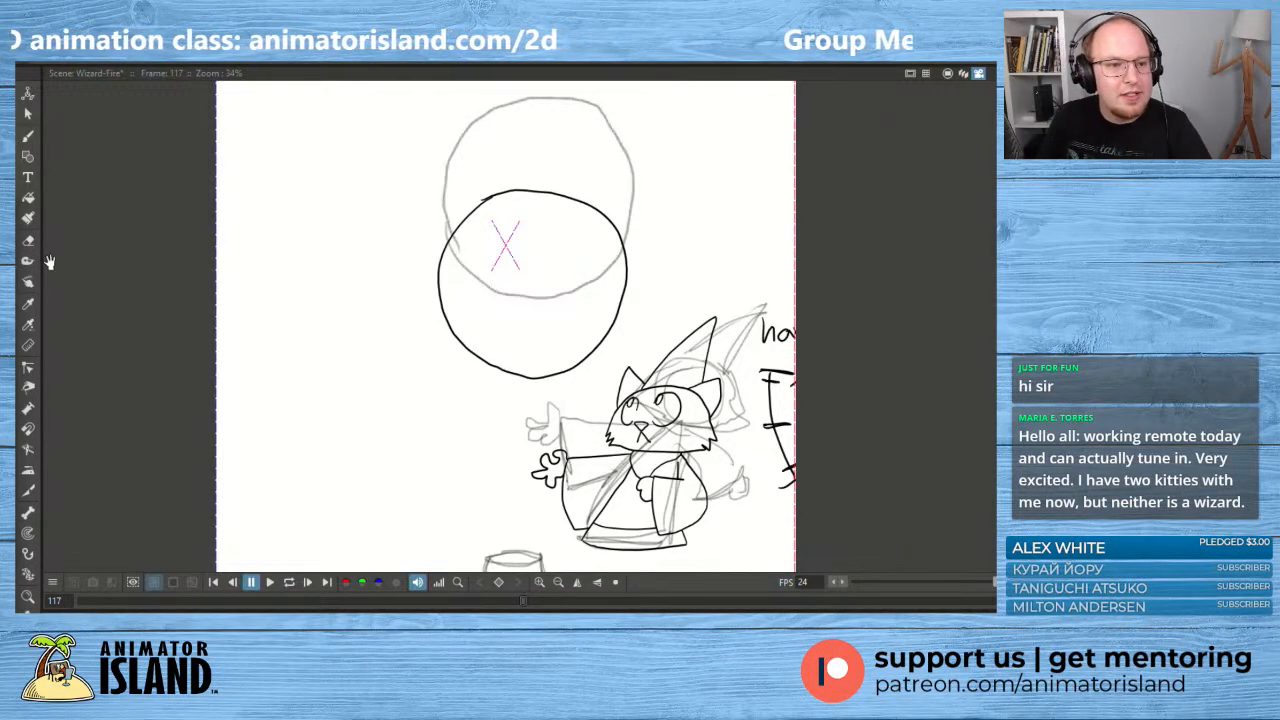
click(28, 136)
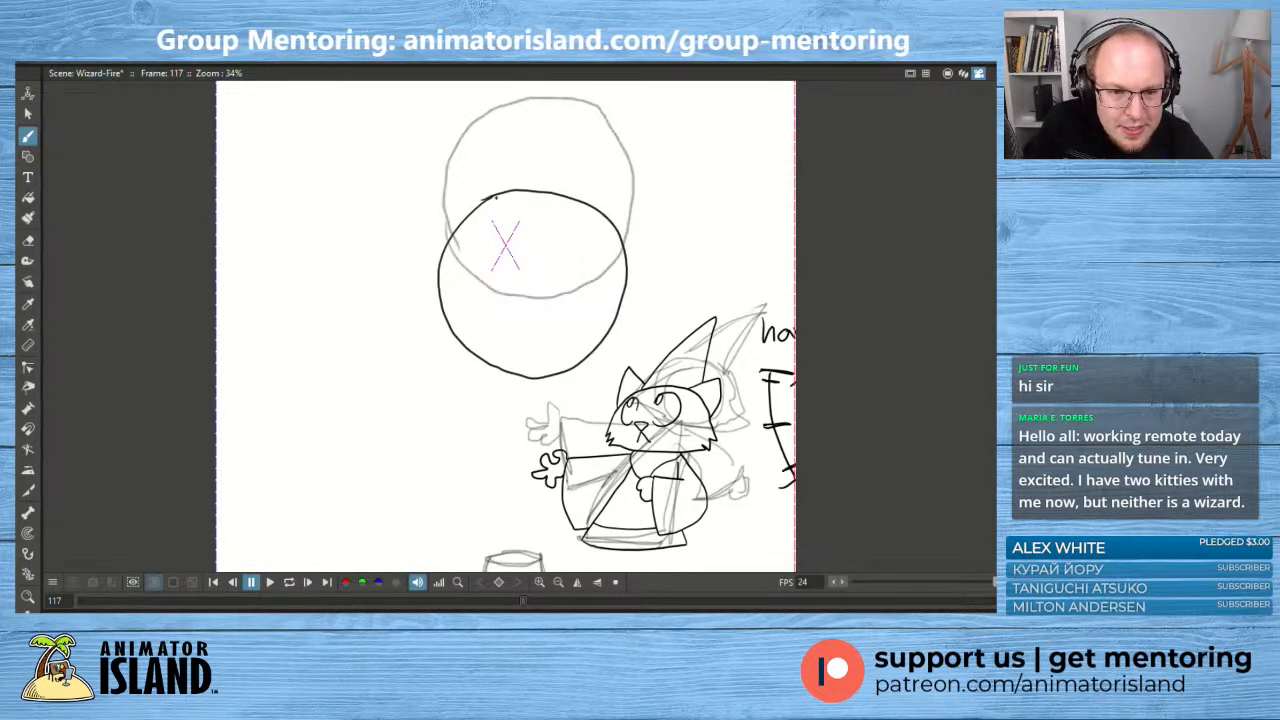
drag(493, 197, 452, 245)
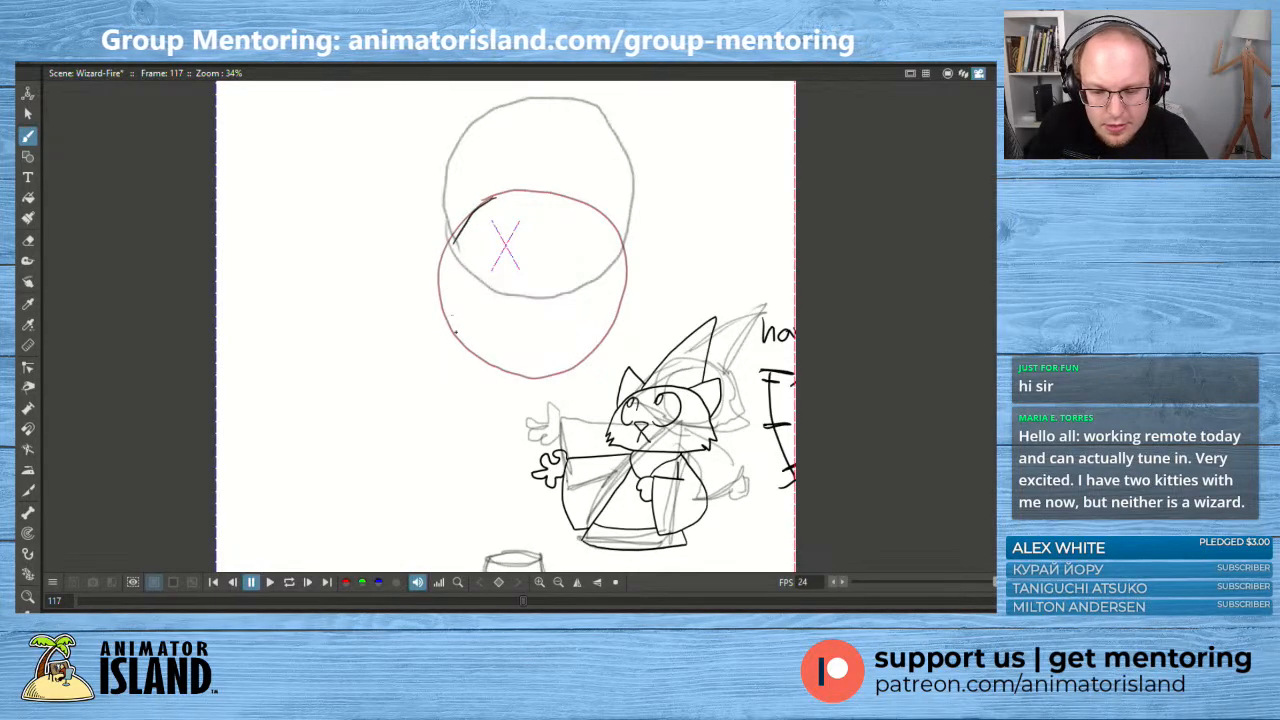
key(ctrl+z)
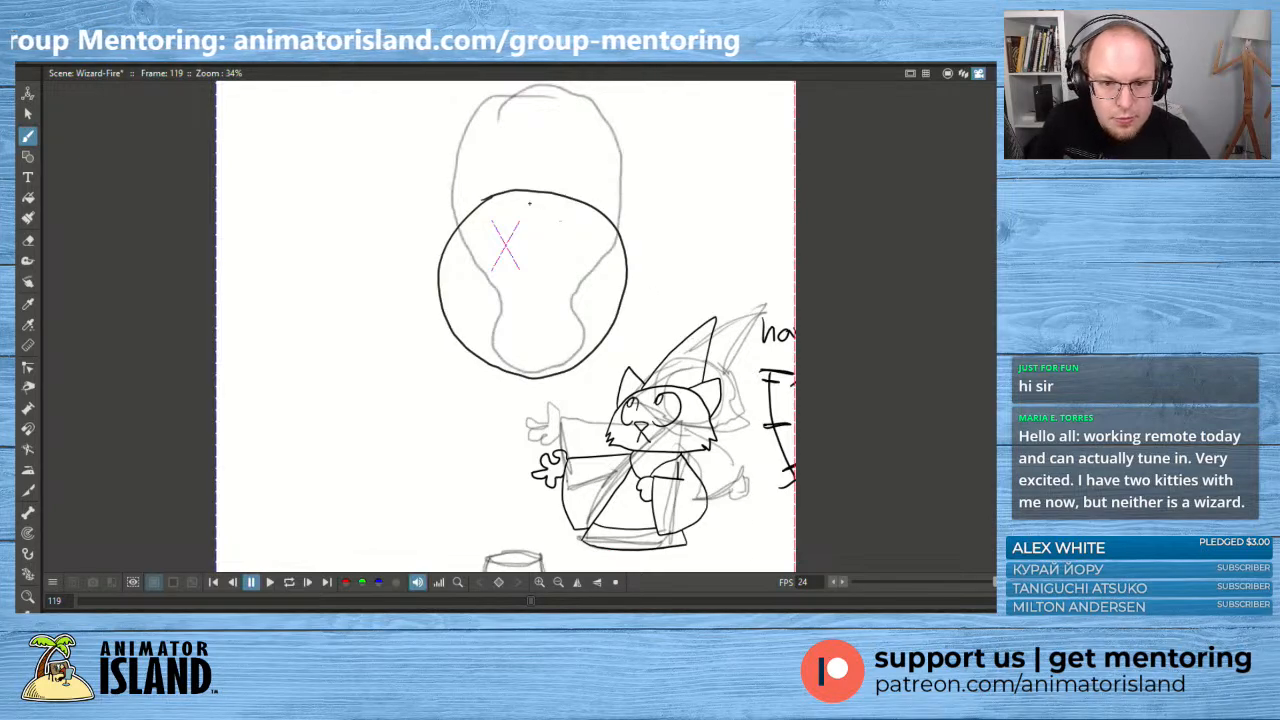
drag(490, 200, 454, 245)
key(ctrl+z)
mouse_move(489, 201)
mouse_down()
mouse_move(440, 272)
mouse_move(439, 310)
mouse_move(464, 350)
mouse_move(528, 380)
mouse_move(598, 354)
mouse_up()
key(ctrl+z)
mouse_move(623, 316)
mouse_down()
mouse_move(621, 240)
mouse_move(595, 217)
mouse_move(552, 198)
mouse_move(470, 213)
mouse_up()
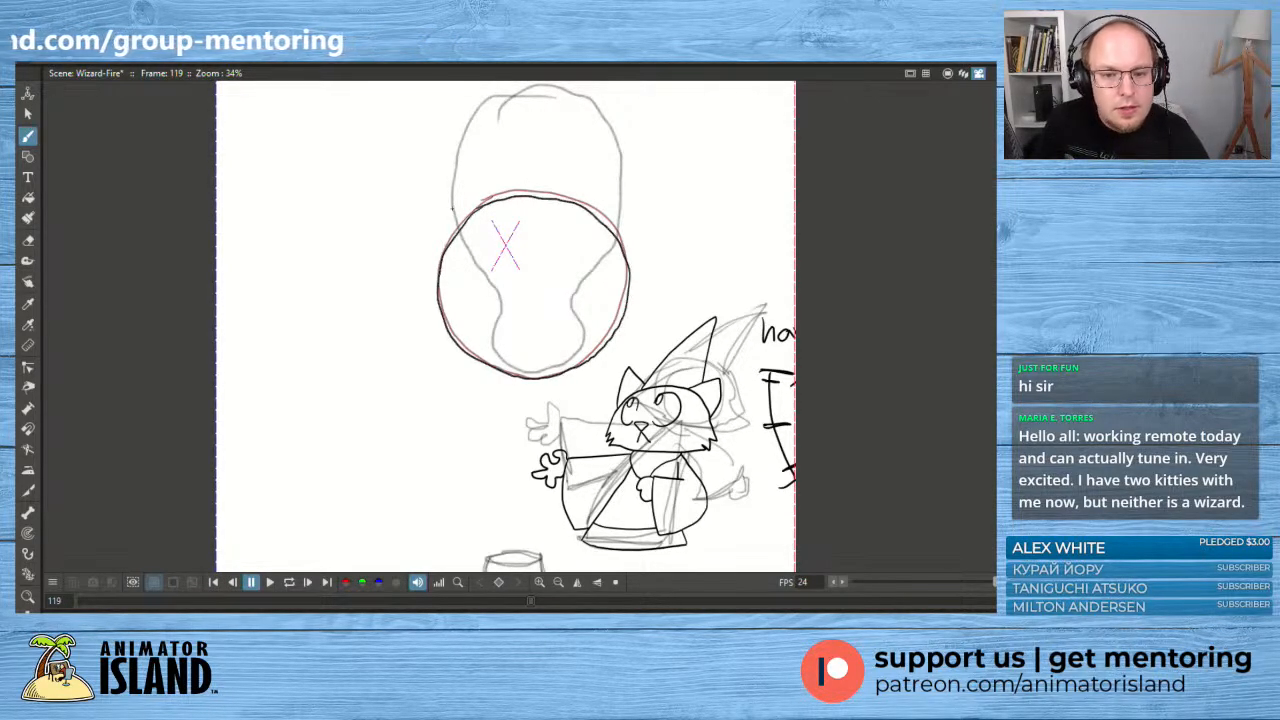
- Stretch the new circle on frame 119 slightly taller at both its upper and lower edges
click(28, 114)
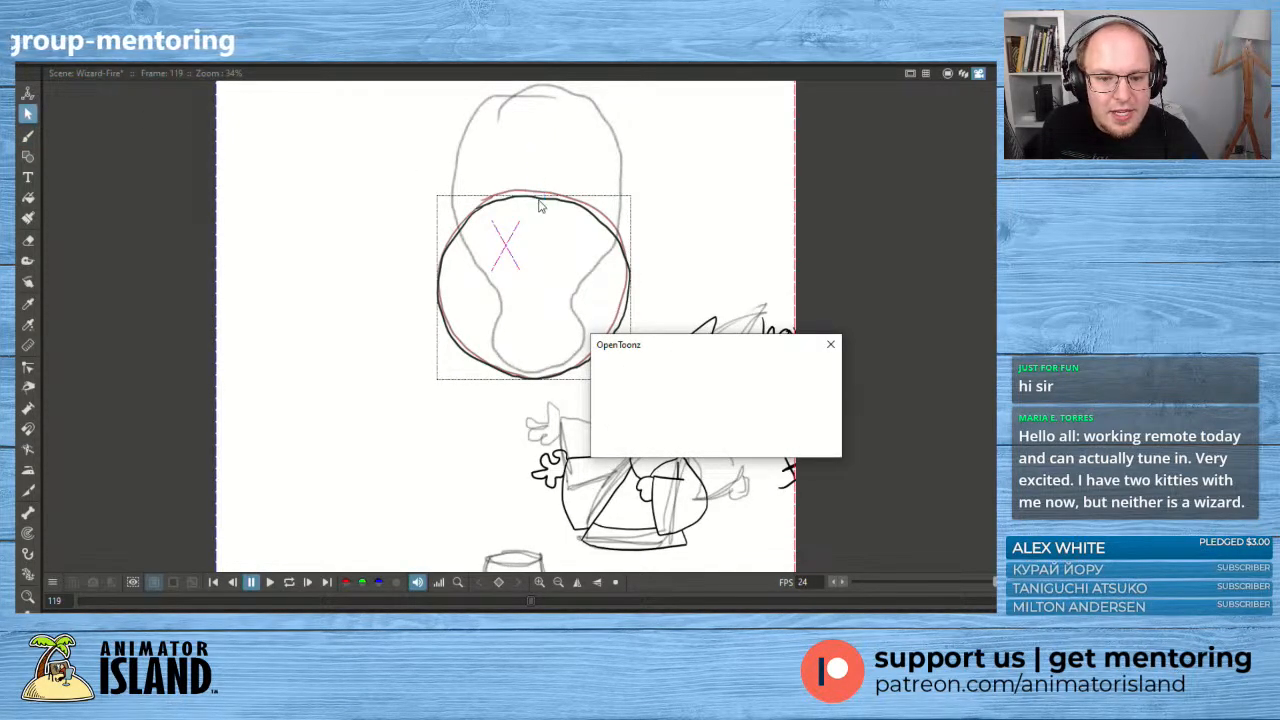
click(535, 199)
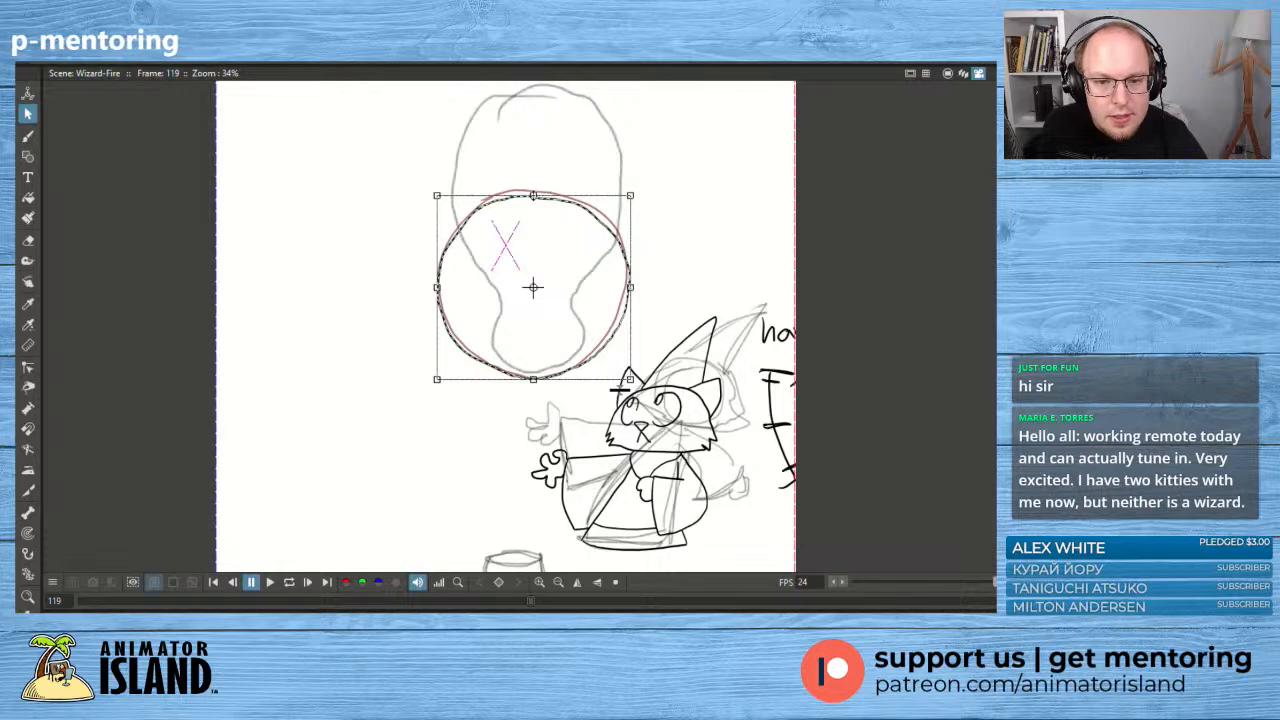
drag(535, 192, 535, 190)
drag(534, 379, 534, 381)
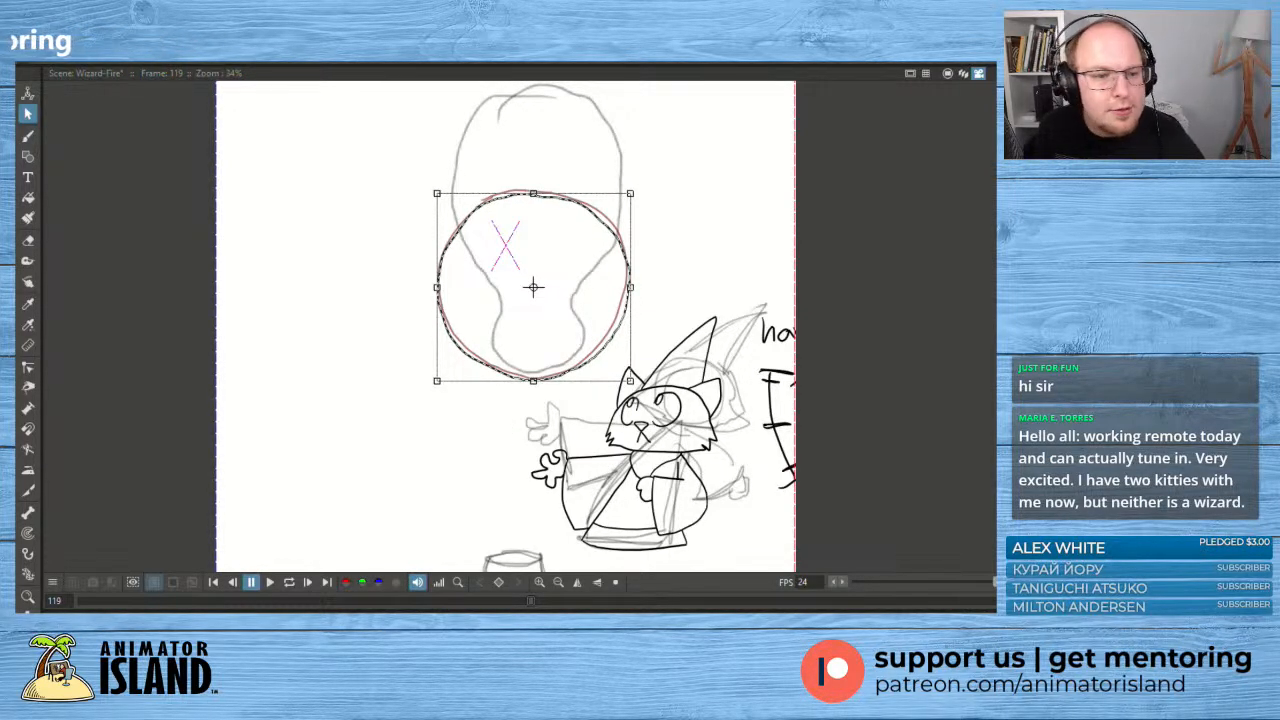
key(alt+b)
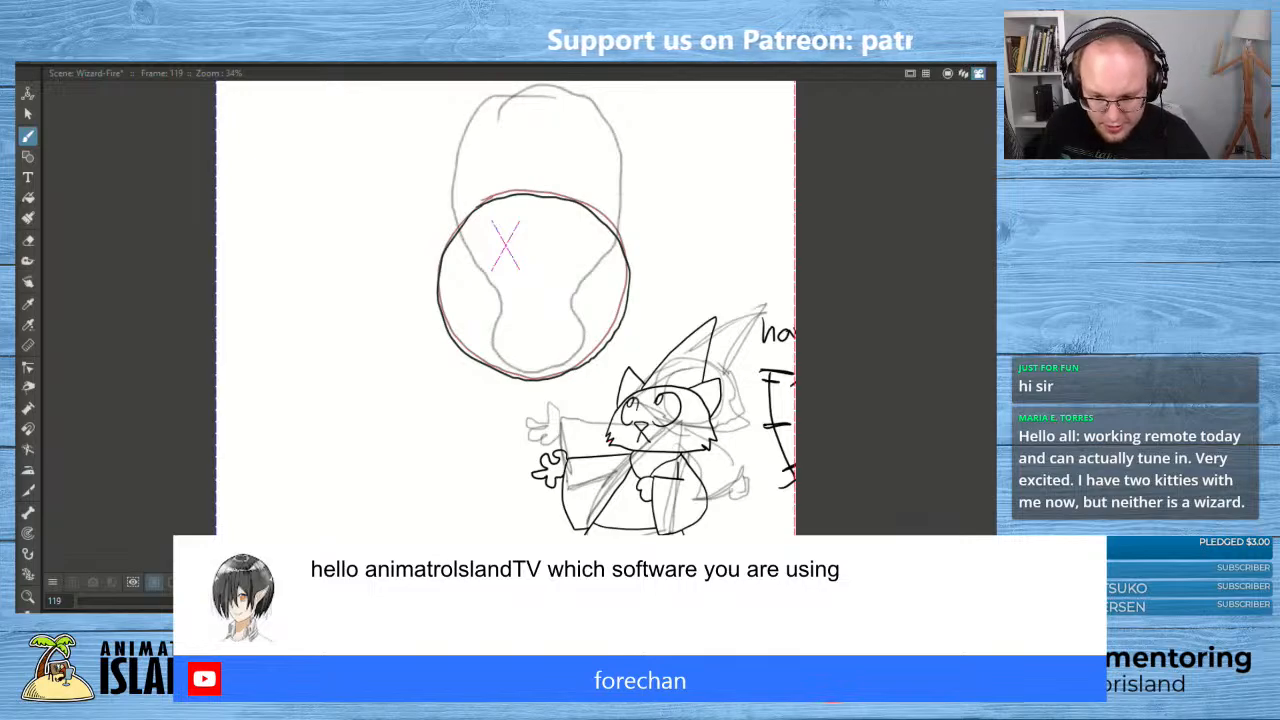
key(period)
key(period)
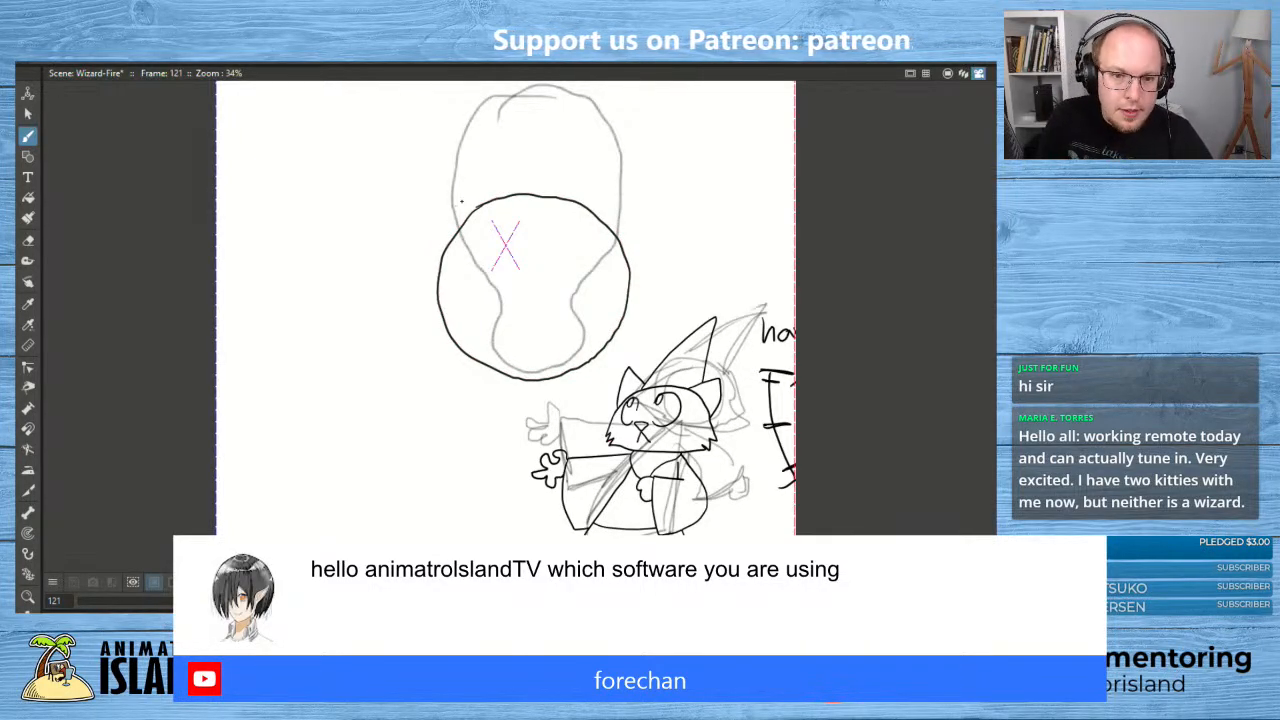
key(alt+shift+r)
drag(459, 240, 456, 256)
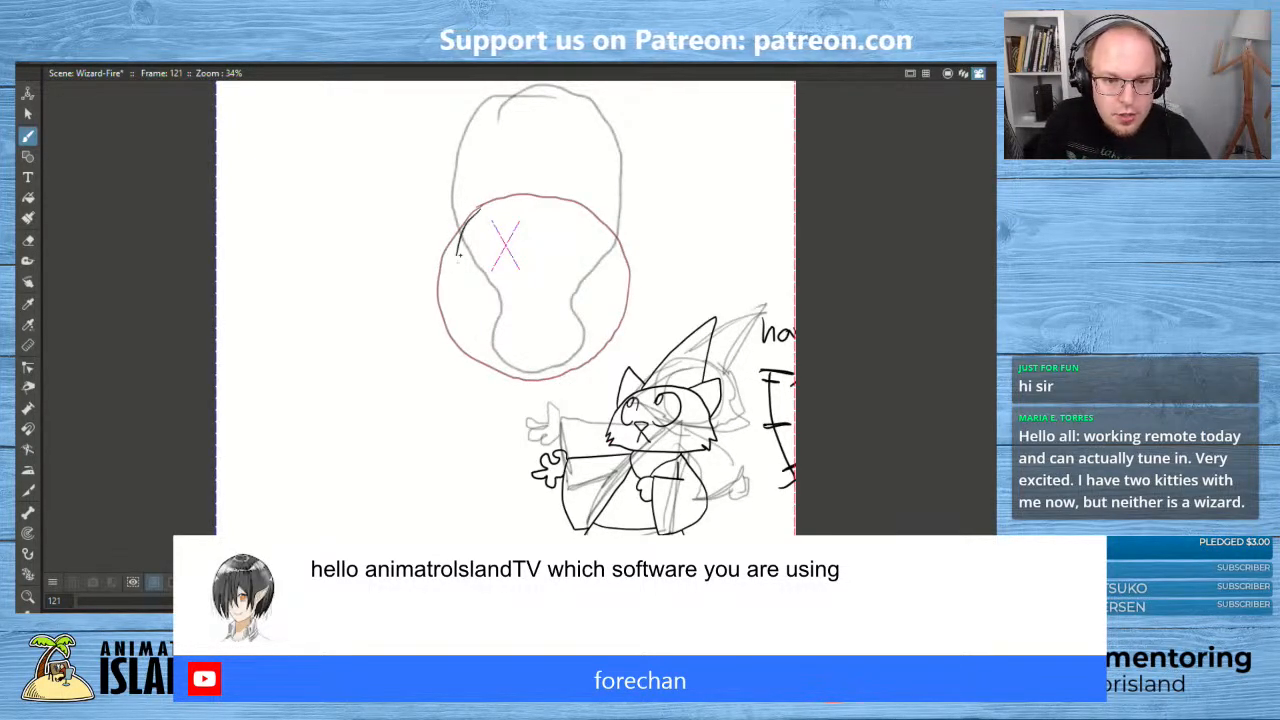
key(ctrl+z)
drag(481, 209, 470, 221)
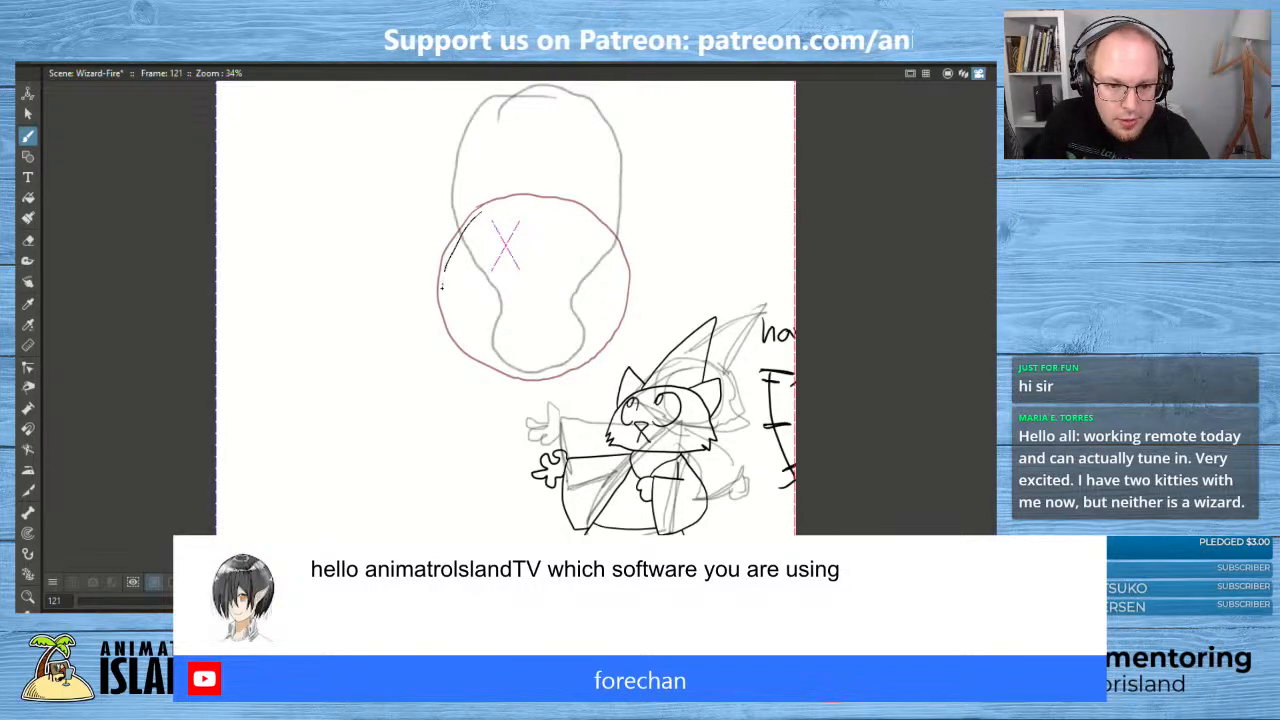
mouse_move(452, 323)
mouse_down()
mouse_move(486, 347)
mouse_move(477, 376)
mouse_move(495, 405)
mouse_move(572, 397)
mouse_move(584, 364)
mouse_up()
key(ctrl+z)
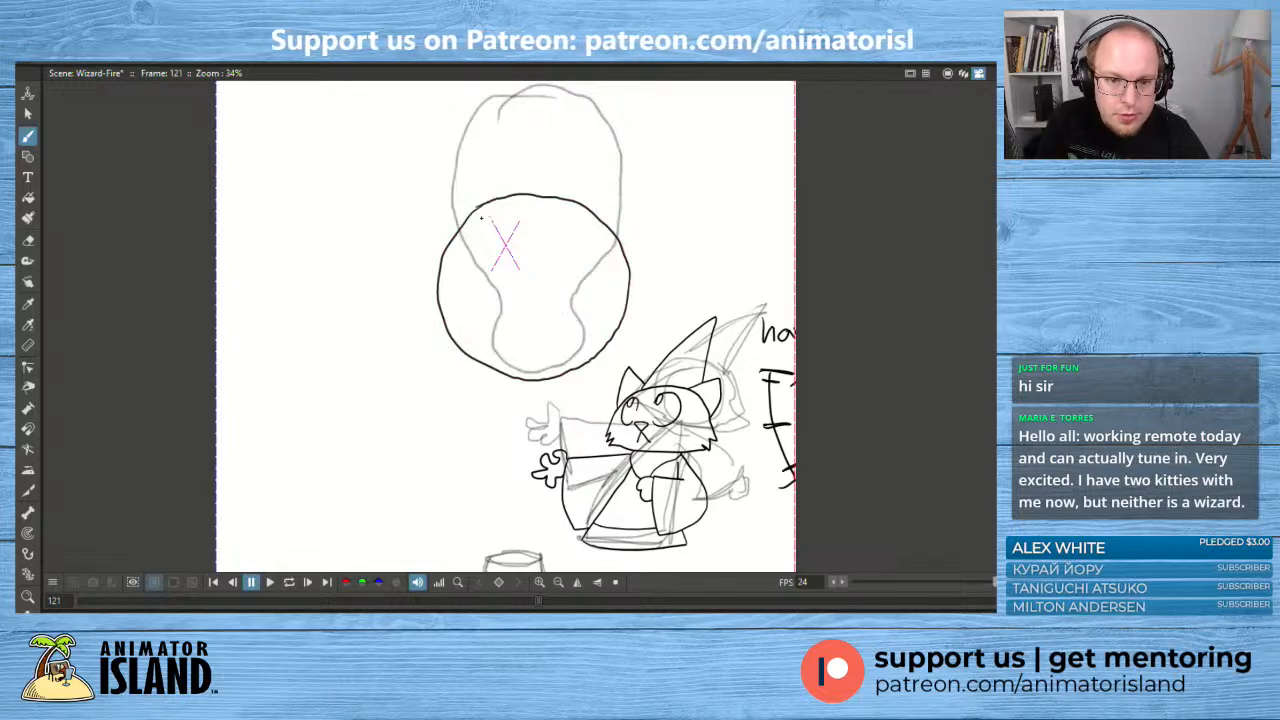
drag(492, 202, 452, 262)
key(ctrl+z)
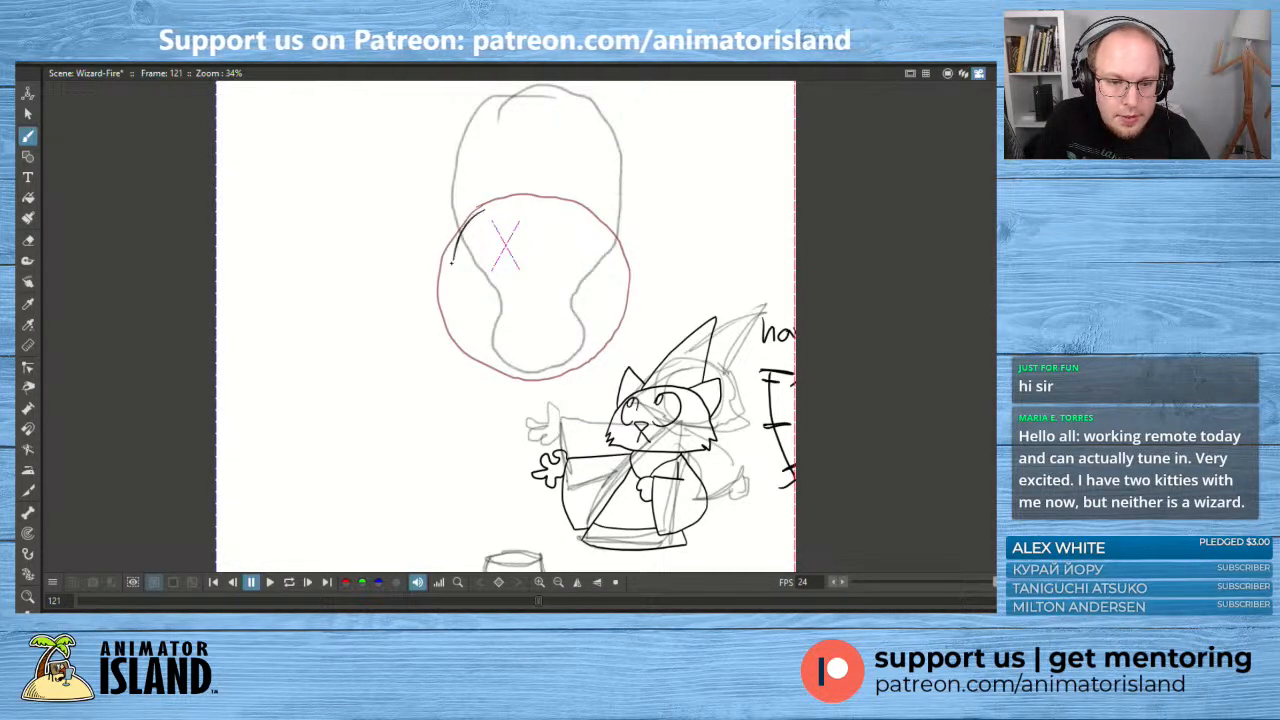
key(ctrl+z)
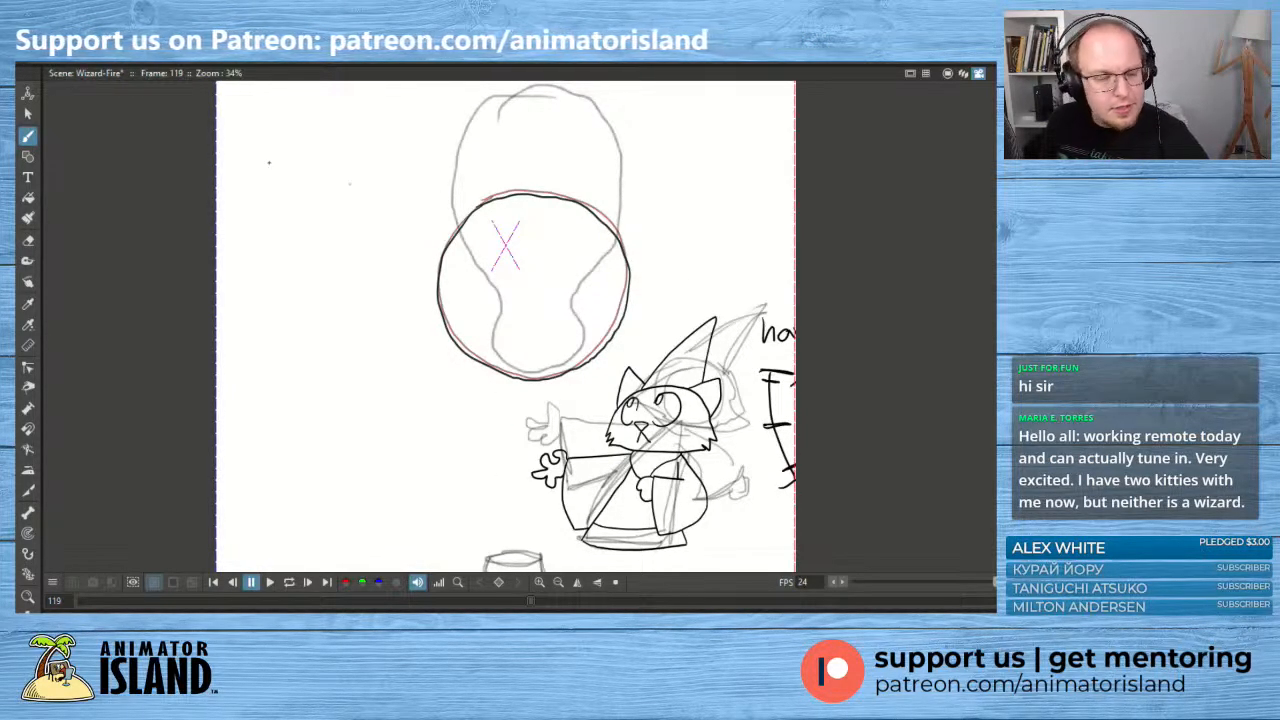
- Shift the circle on frame 119 slightly upward, and draw the next ball outline a little higher on frame 121
click(28, 113)
drag(570, 205, 571, 198)
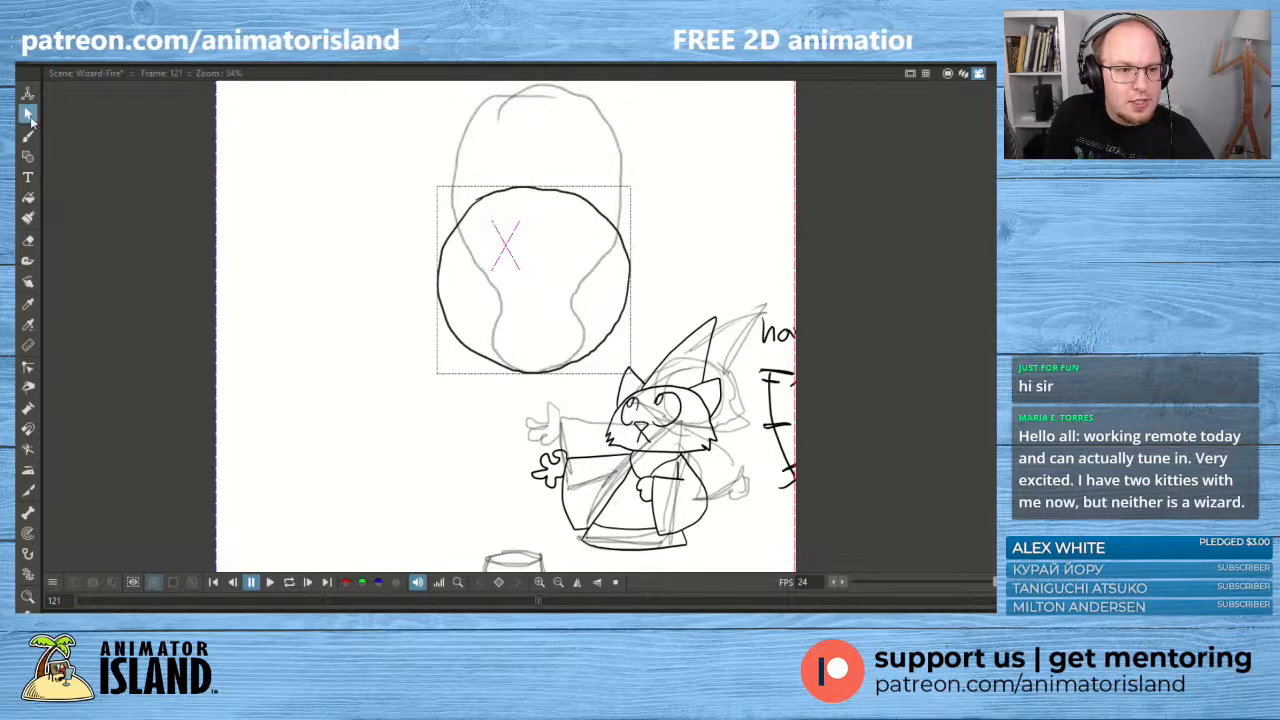
click(28, 135)
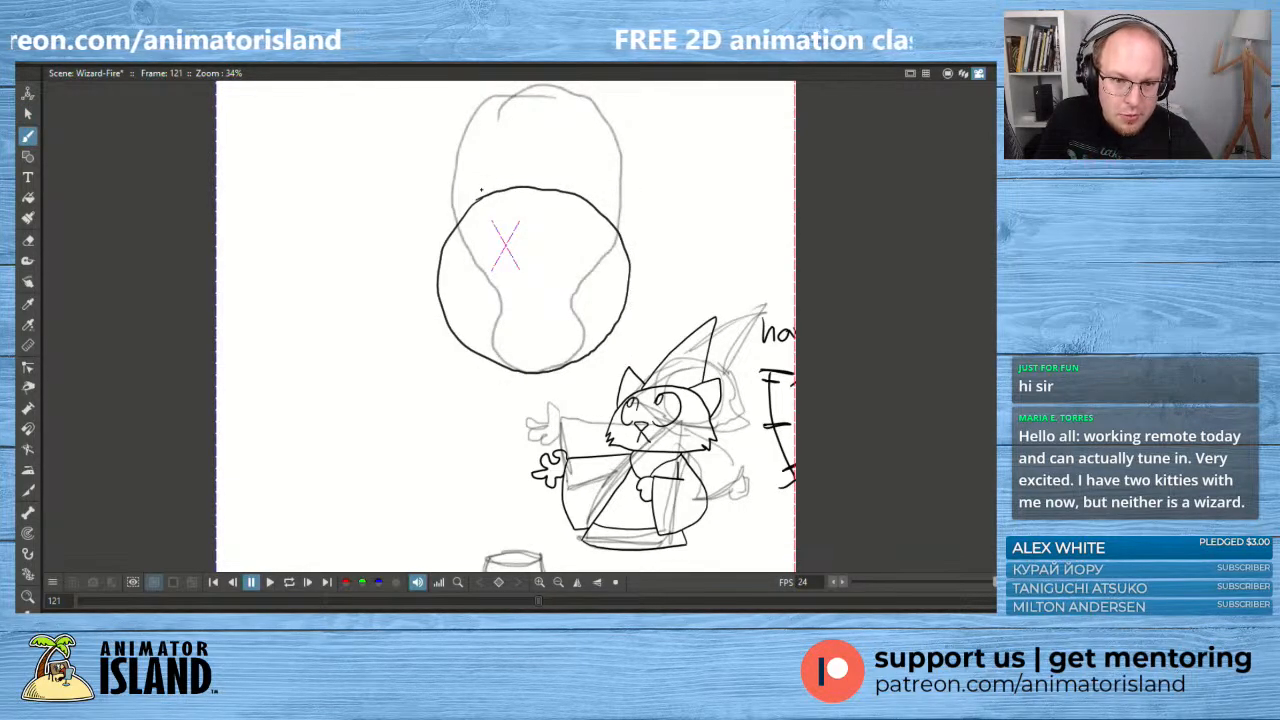
drag(481, 190, 479, 191)
mouse_move(446, 243)
mouse_down()
mouse_move(440, 278)
mouse_move(480, 187)
mouse_move(445, 231)
mouse_move(440, 284)
mouse_up()
mouse_move(487, 344)
mouse_down()
mouse_move(563, 361)
mouse_move(605, 322)
mouse_move(623, 261)
mouse_move(611, 214)
mouse_up()
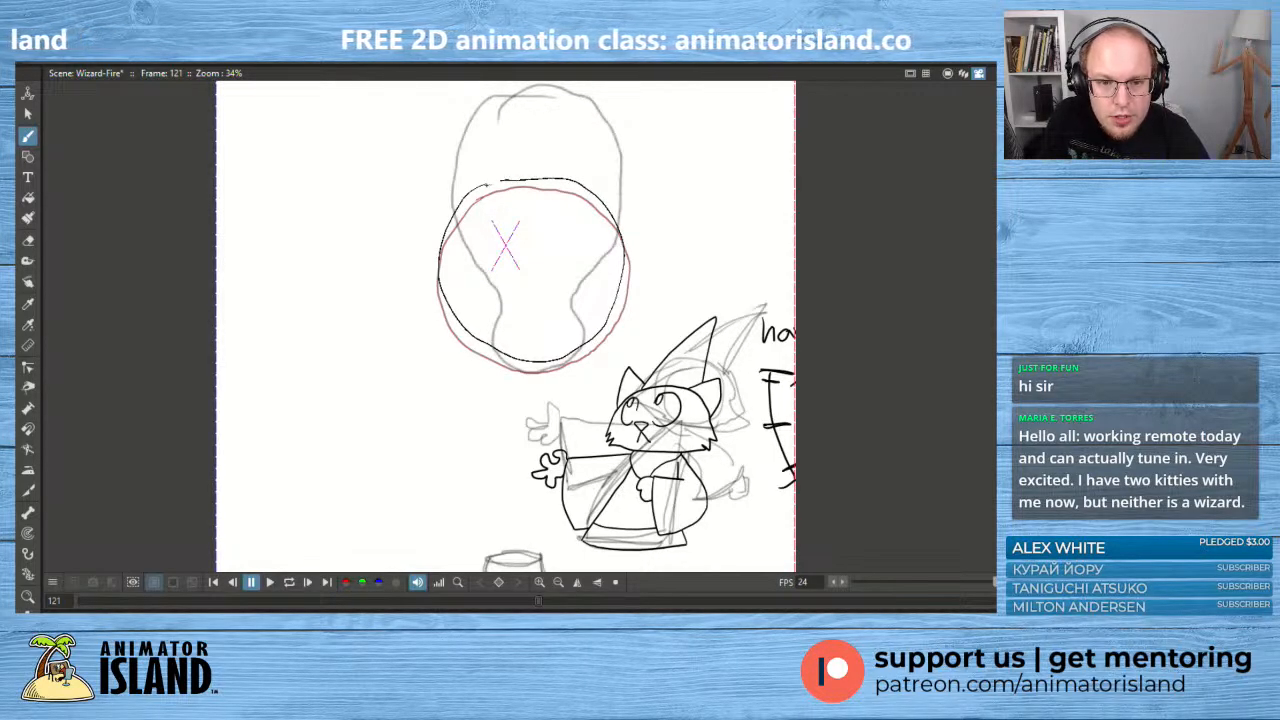
drag(500, 180, 479, 188)
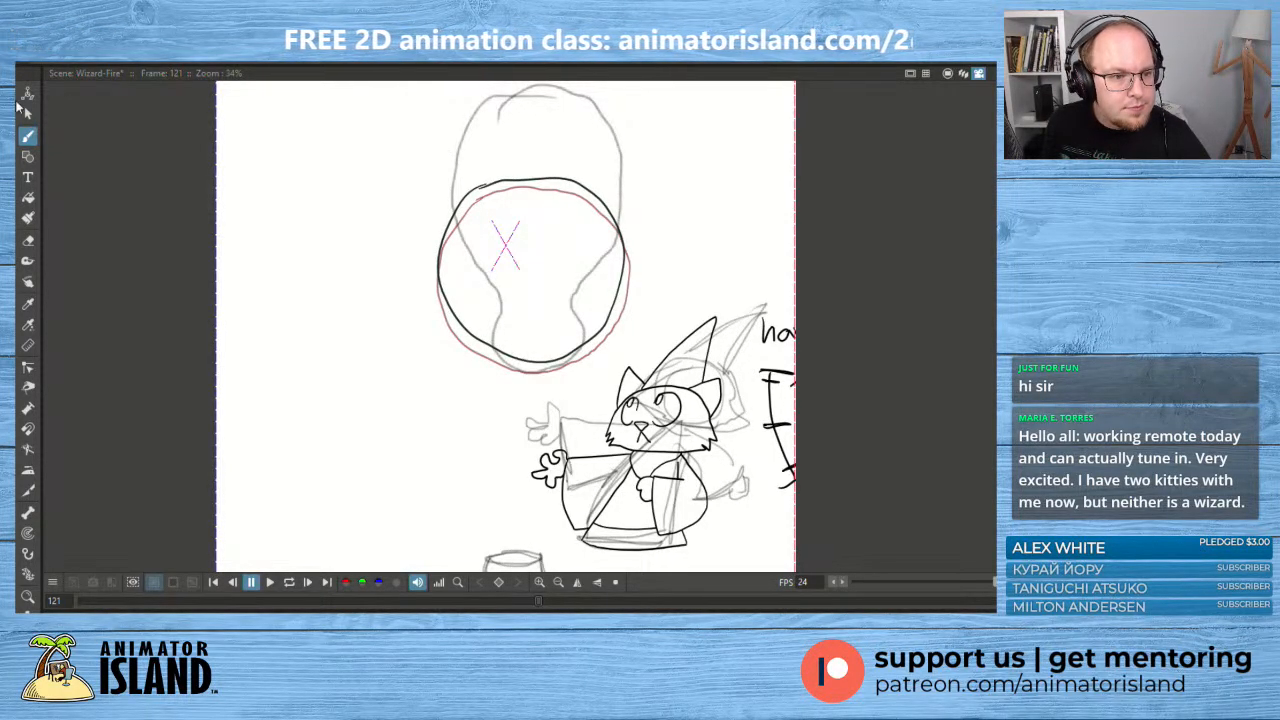
- Stretch the ball outline on frame 121 slightly wider and slightly taller at its upper edge
click(27, 113)
click(456, 225)
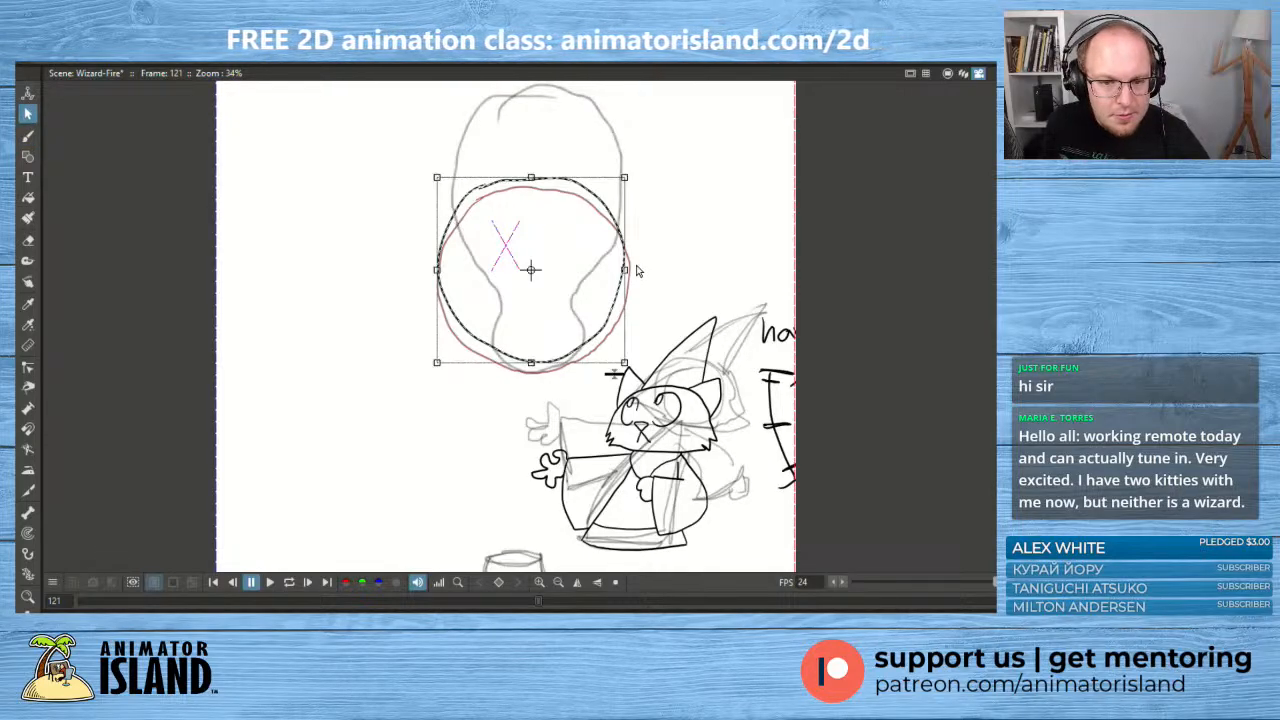
drag(625, 269, 628, 270)
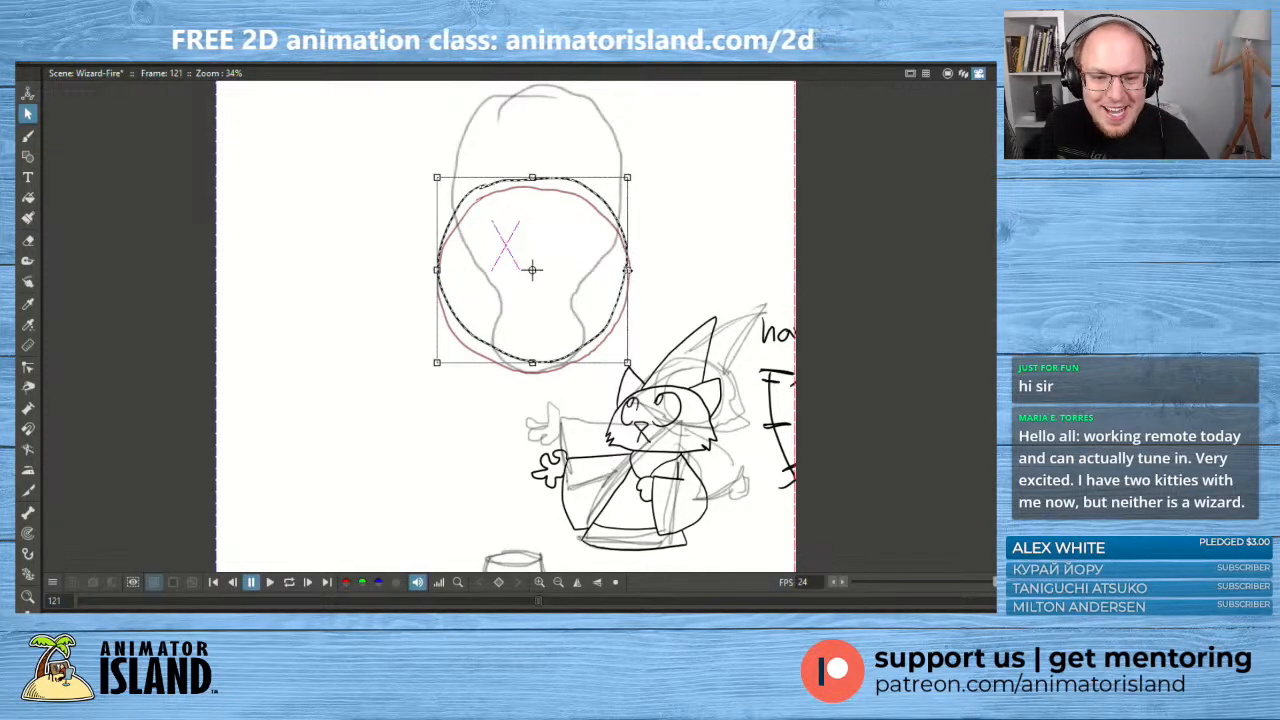
drag(532, 177, 532, 175)
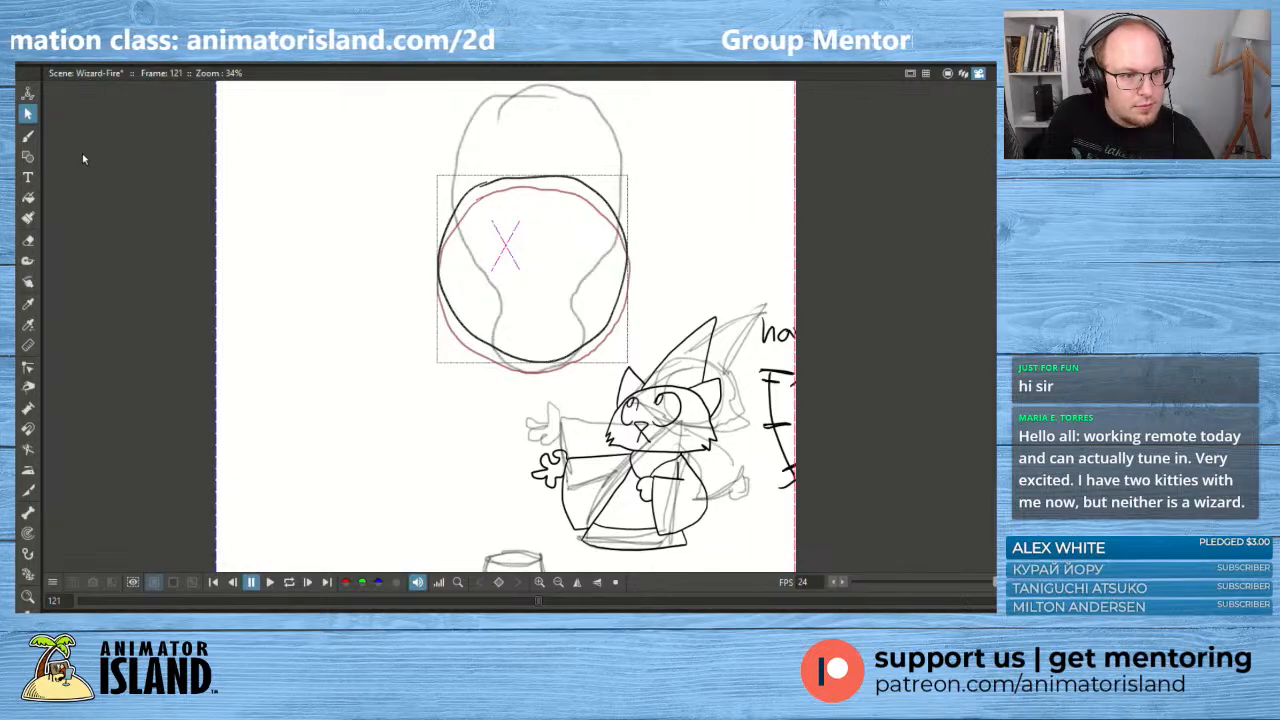
- Draw the next ball outline on frame 123, taller than the previous one and pinched inward near its lower end
click(28, 135)
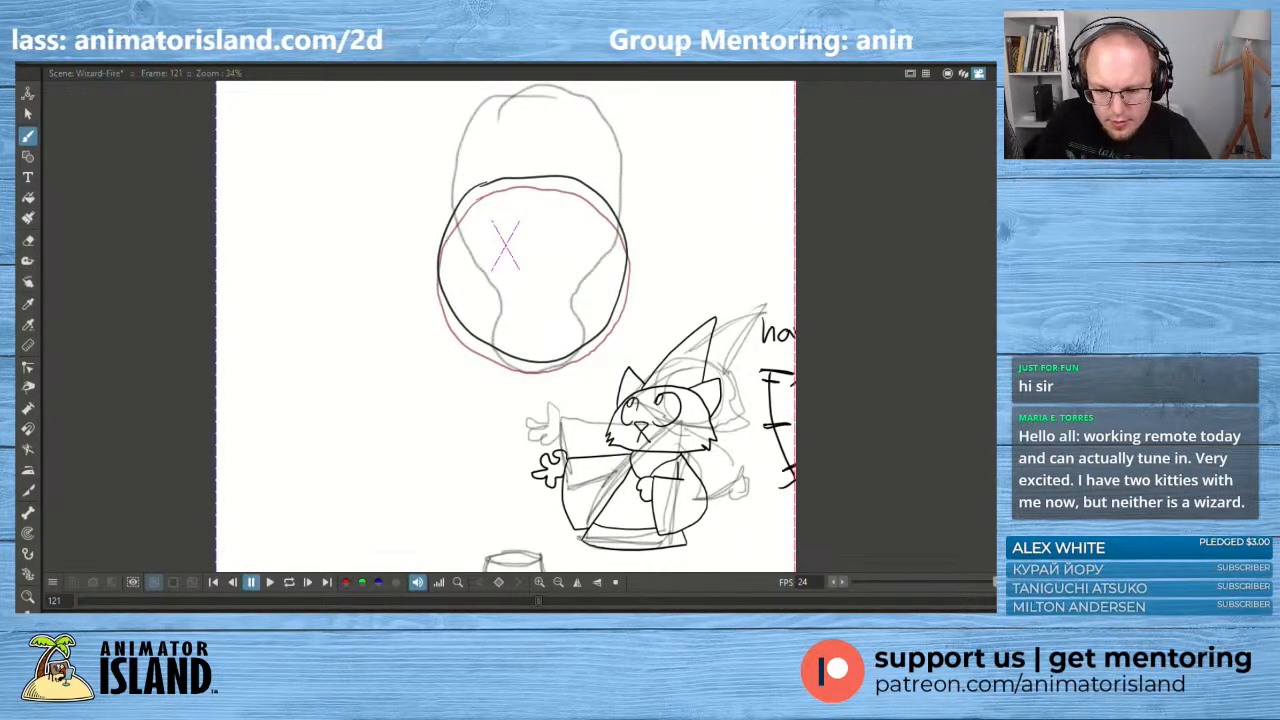
mouse_move(471, 169)
mouse_down()
mouse_move(447, 193)
mouse_move(462, 260)
mouse_up()
key(ctrl+z)
mouse_move(481, 170)
mouse_down()
mouse_move(451, 198)
mouse_move(437, 256)
mouse_up()
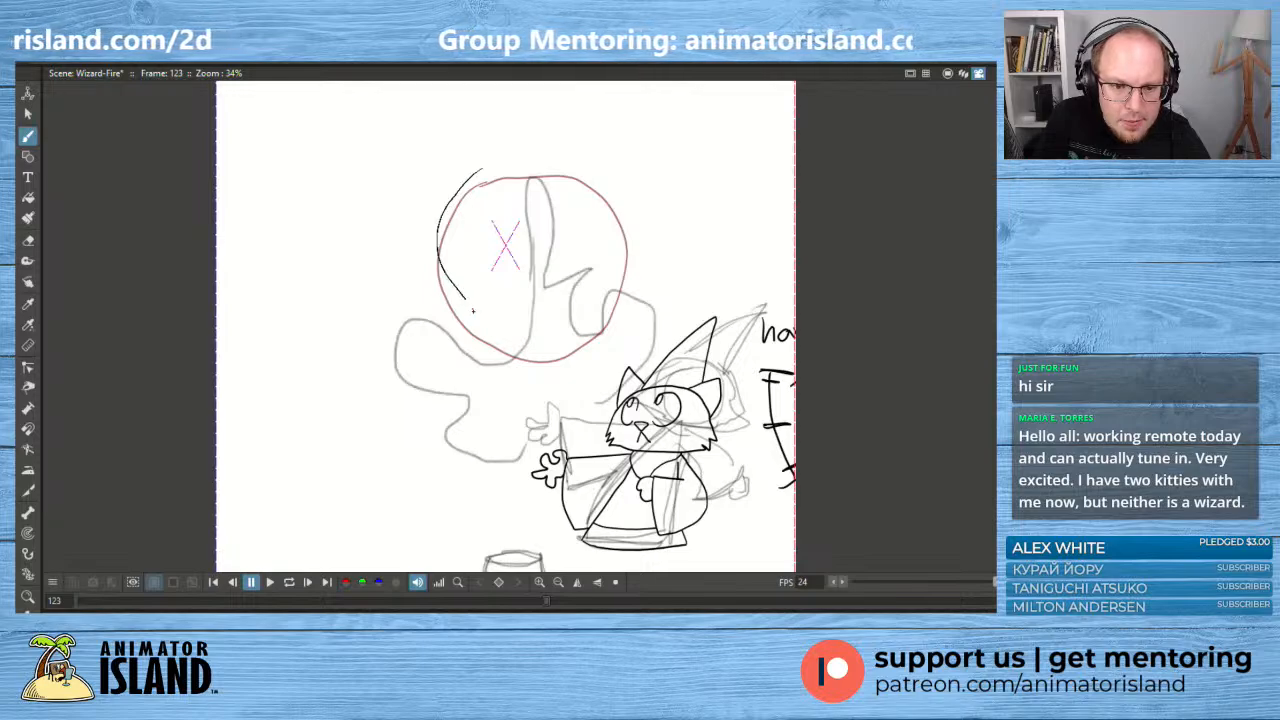
drag(484, 350, 556, 371)
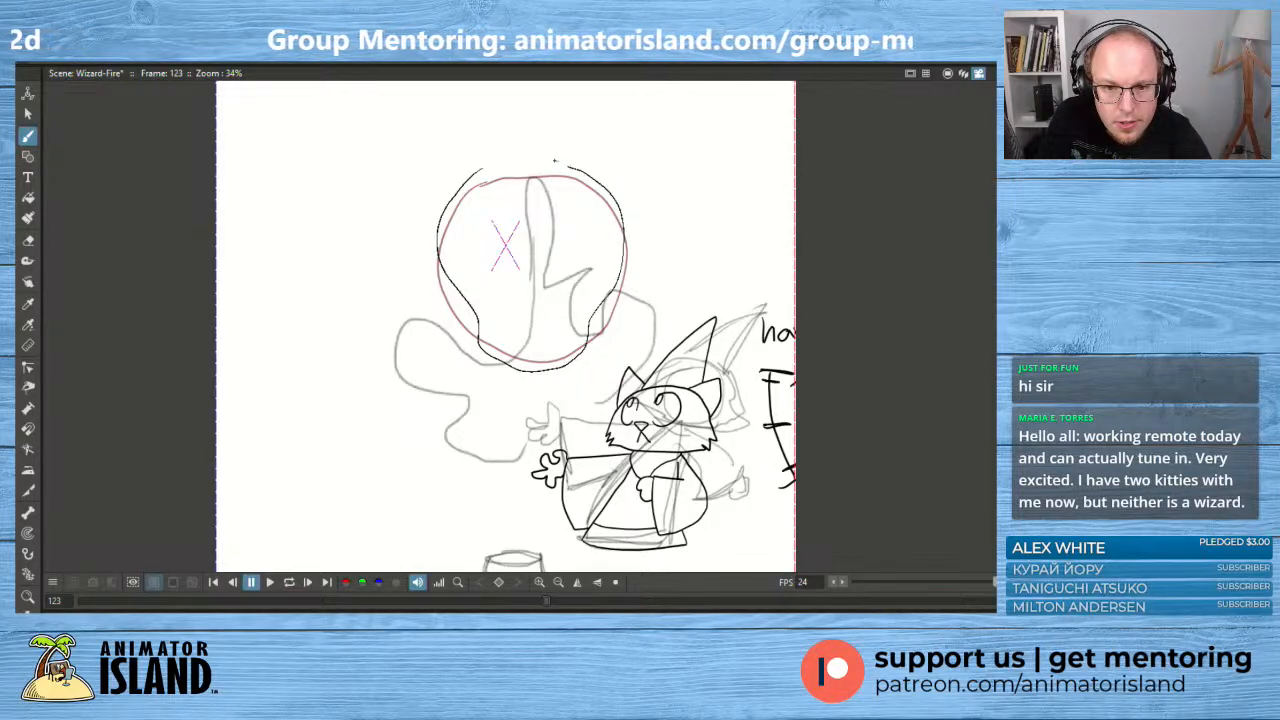
drag(487, 168, 490, 166)
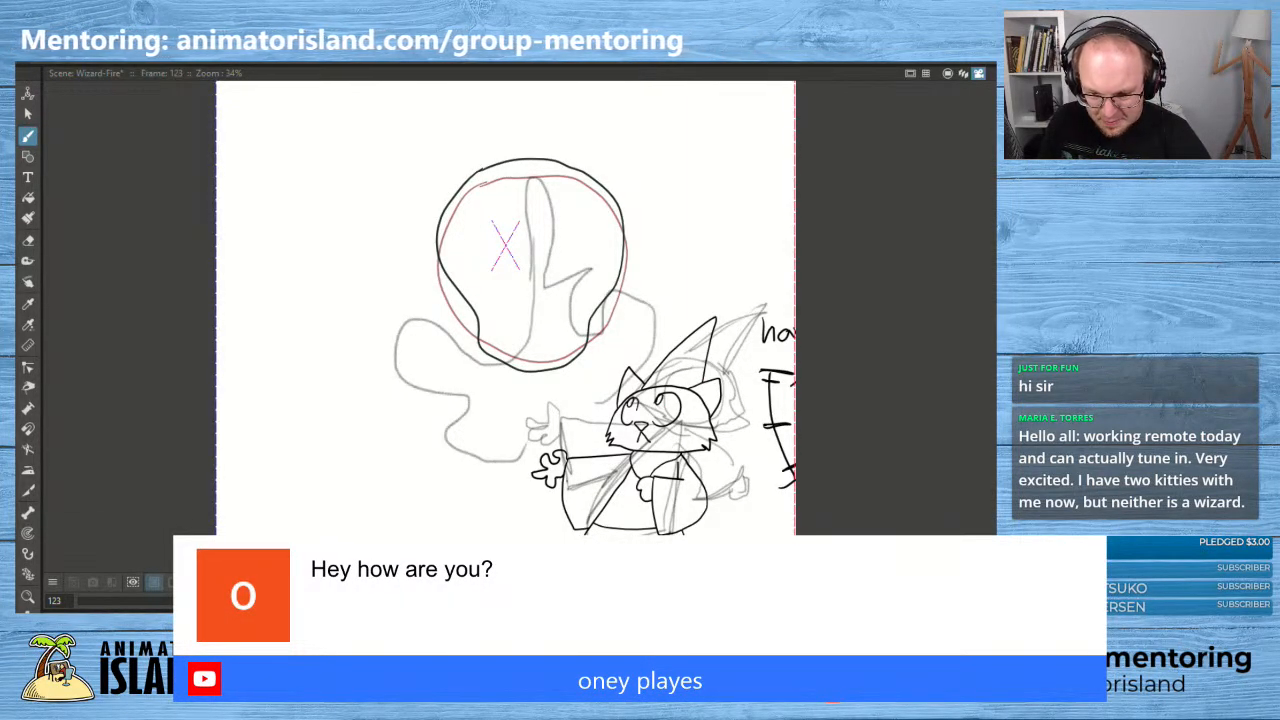
- Draw the next ball outline on frame 125 as a longer bulb shape with a narrow neck and rounded lower end
key(.)
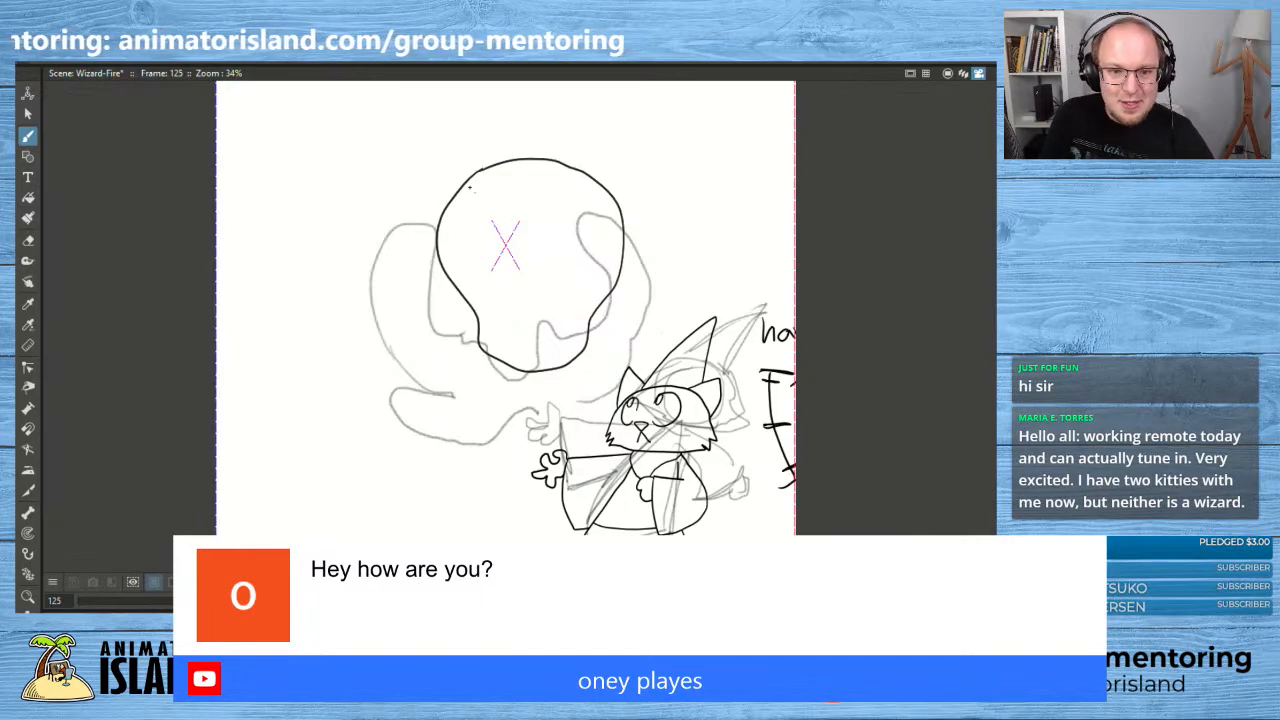
mouse_move(471, 154)
mouse_down()
mouse_move(441, 186)
mouse_move(438, 218)
mouse_move(484, 293)
mouse_move(475, 369)
mouse_move(495, 395)
mouse_move(529, 394)
mouse_move(560, 381)
mouse_move(579, 333)
mouse_move(437, 215)
mouse_move(483, 310)
mouse_move(480, 375)
mouse_move(497, 398)
mouse_move(544, 406)
mouse_move(578, 386)
mouse_move(584, 352)
mouse_up()
key(ctrl+z)
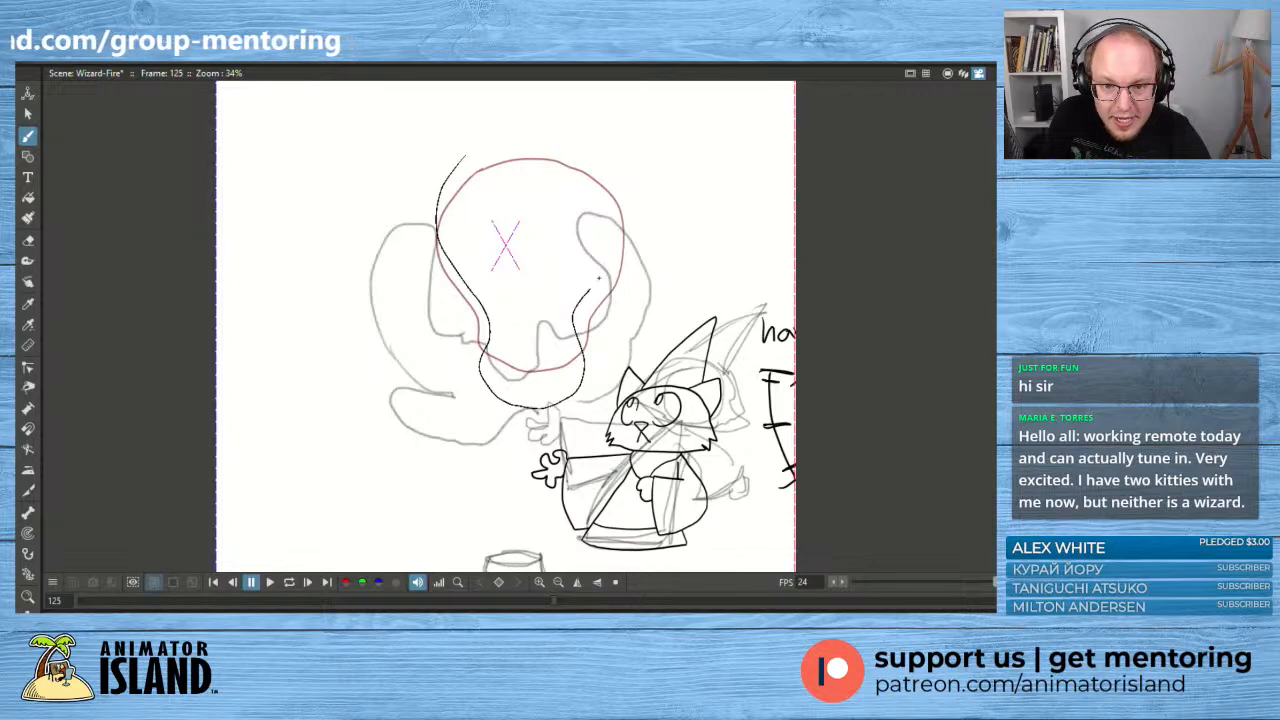
mouse_move(616, 241)
mouse_down()
mouse_move(619, 194)
mouse_move(598, 160)
mouse_move(543, 135)
mouse_up()
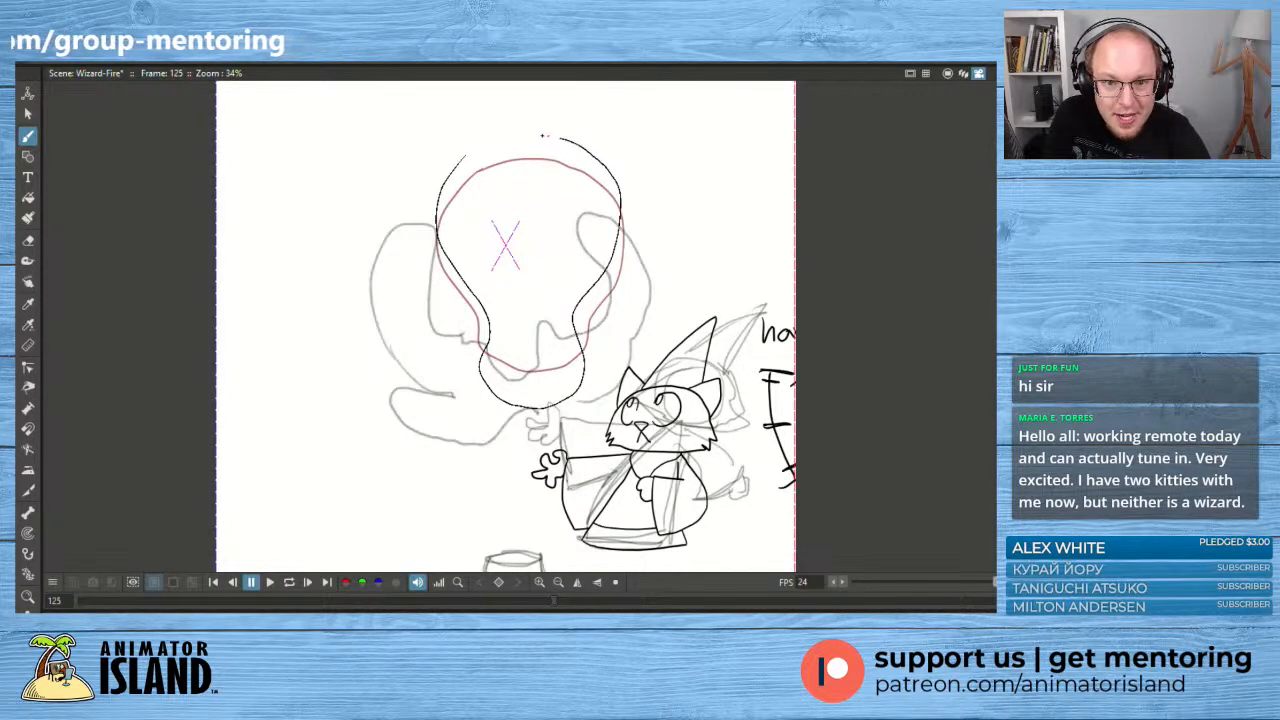
drag(466, 155, 457, 163)
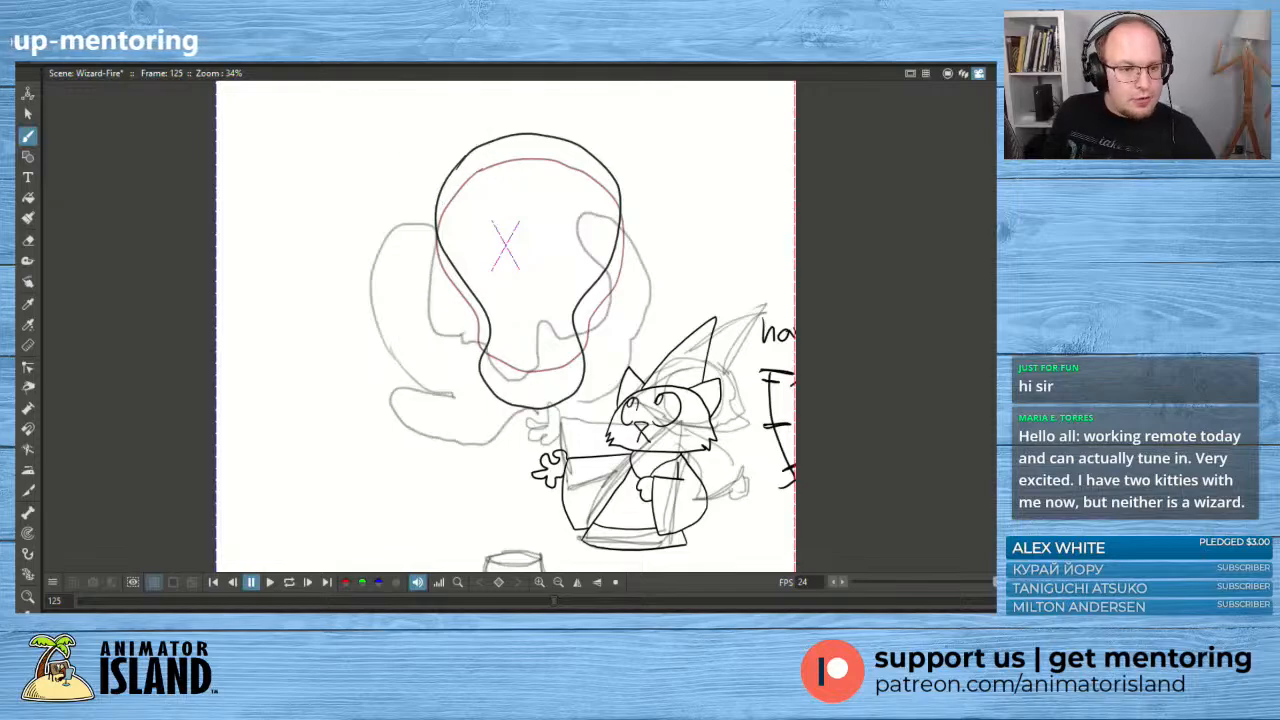
- Shift the ball outline on frame 125 slightly downward
click(28, 114)
click(443, 154)
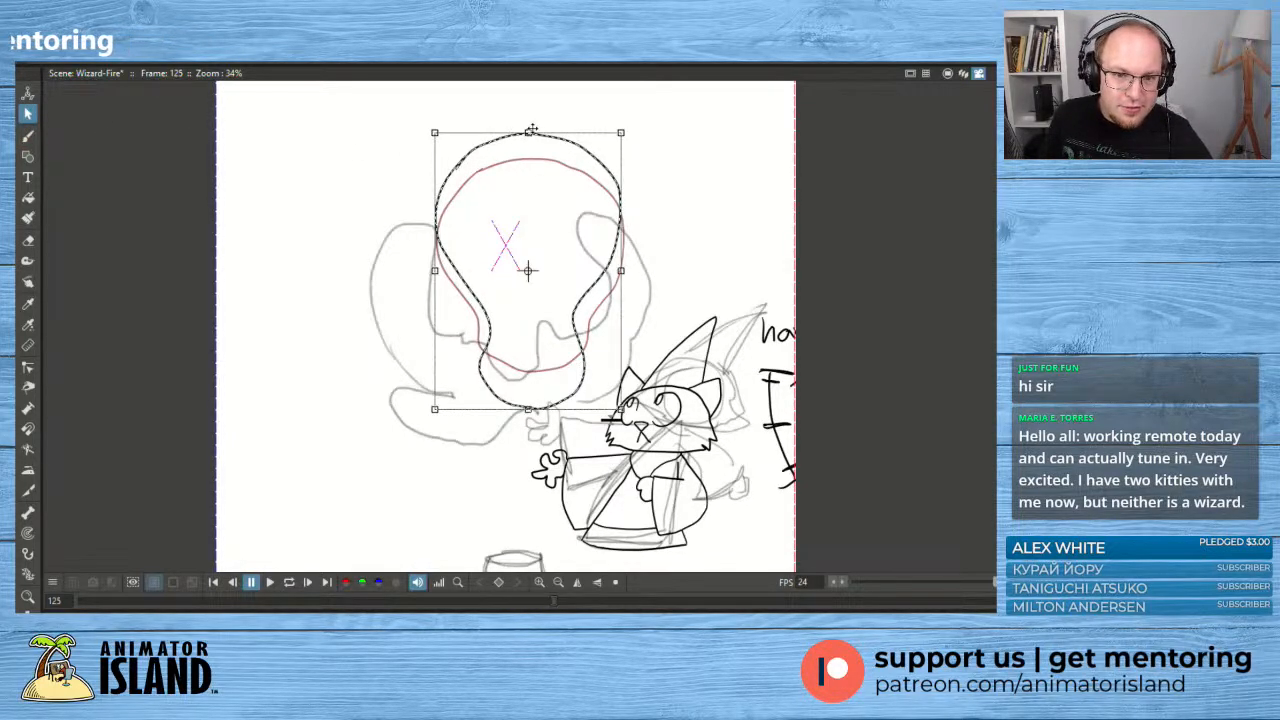
drag(529, 131, 529, 136)
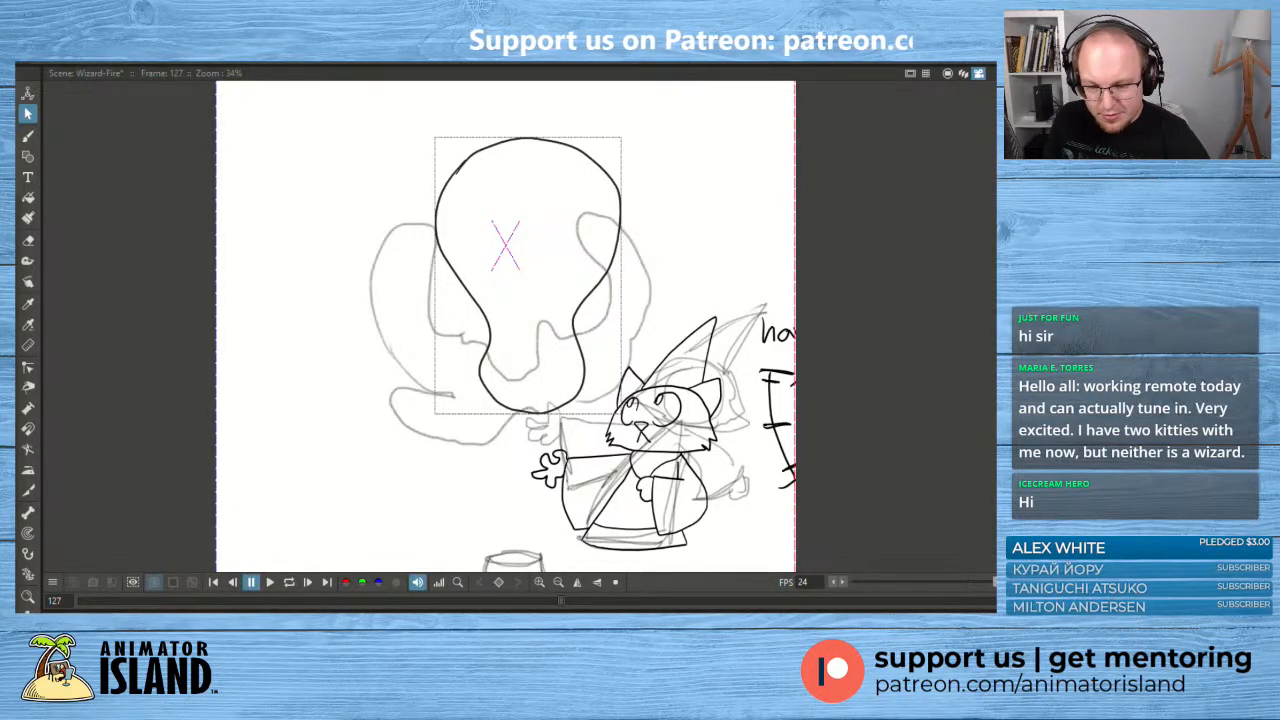
- Try drawing the frame 127 outline as a flame with a wavy crest and curled tongues on both sides
click(29, 137)
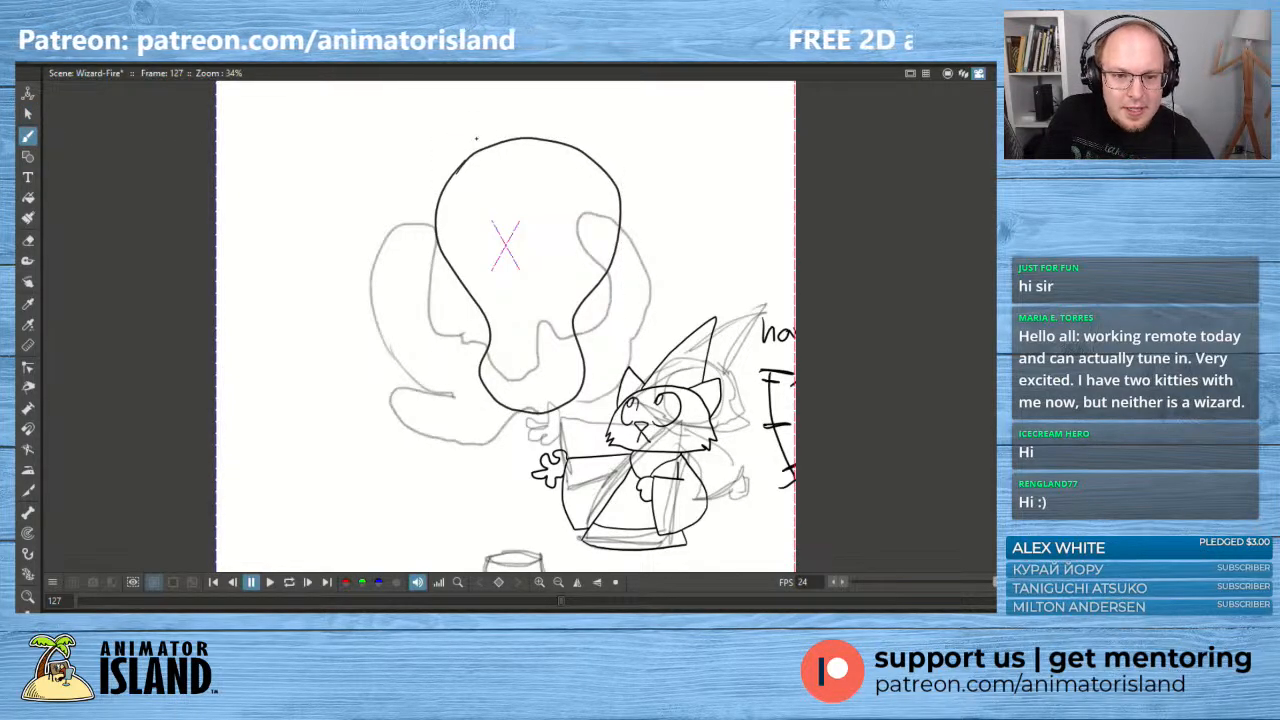
mouse_move(476, 133)
mouse_down()
mouse_move(453, 181)
mouse_move(502, 282)
mouse_move(498, 352)
mouse_move(477, 358)
mouse_move(459, 324)
mouse_move(439, 322)
mouse_move(414, 349)
mouse_move(486, 431)
mouse_move(539, 436)
mouse_move(645, 296)
mouse_move(603, 323)
mouse_move(589, 300)
mouse_move(559, 328)
mouse_move(598, 210)
mouse_move(595, 147)
mouse_move(538, 98)
mouse_move(474, 136)
mouse_up()
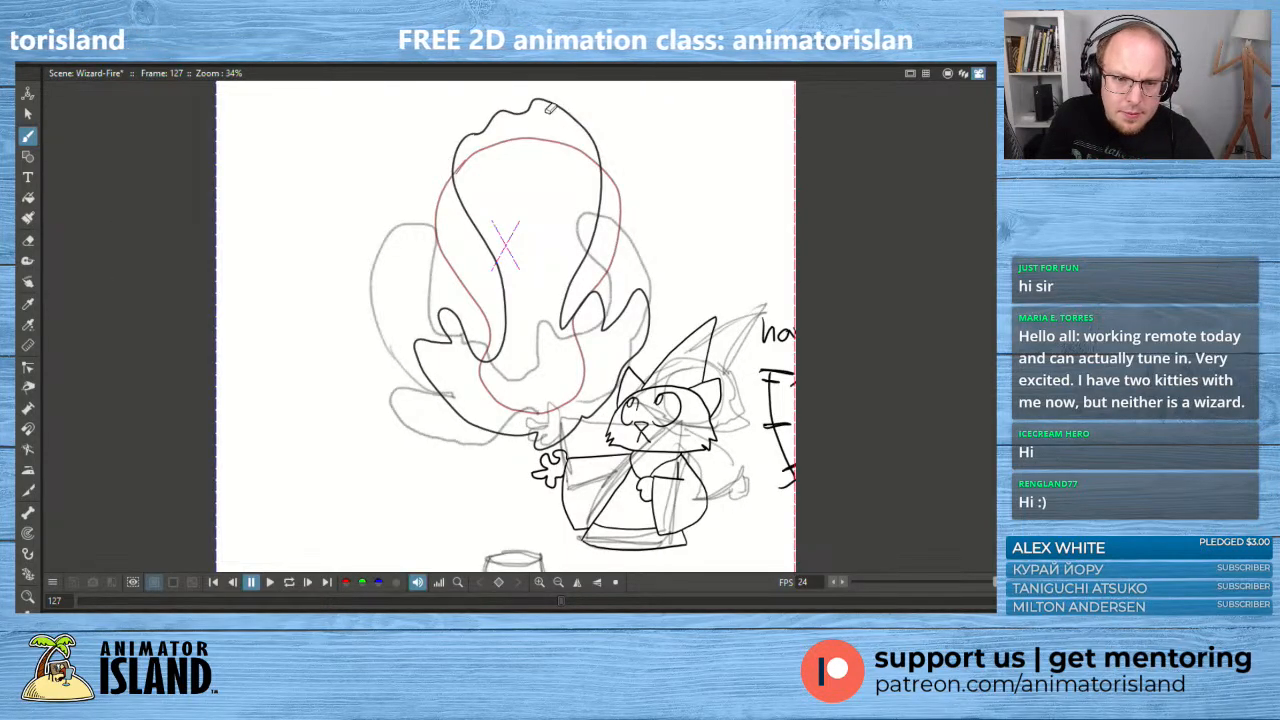
key(e)
drag(484, 108, 490, 164)
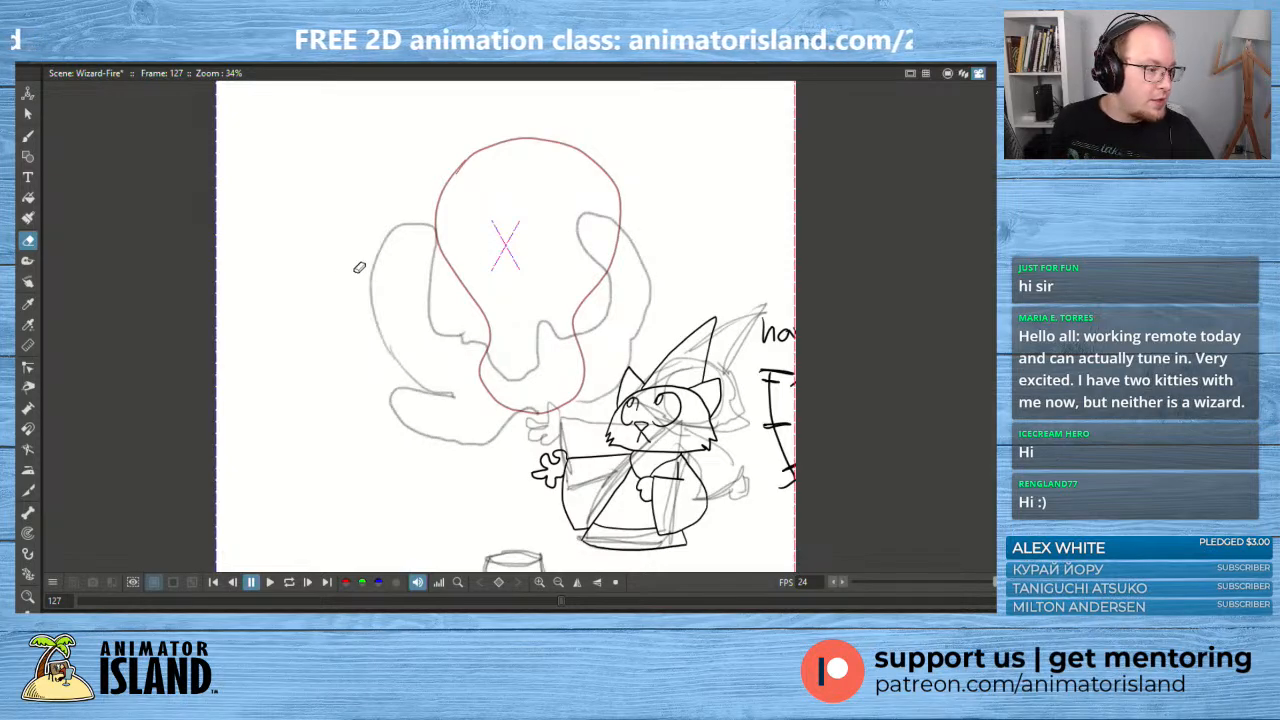
- Draw the frame 127 outline with a smooth rounded top, flame tongues on both sides and a wavy base, and compare it with neighbouring frames
key(b)
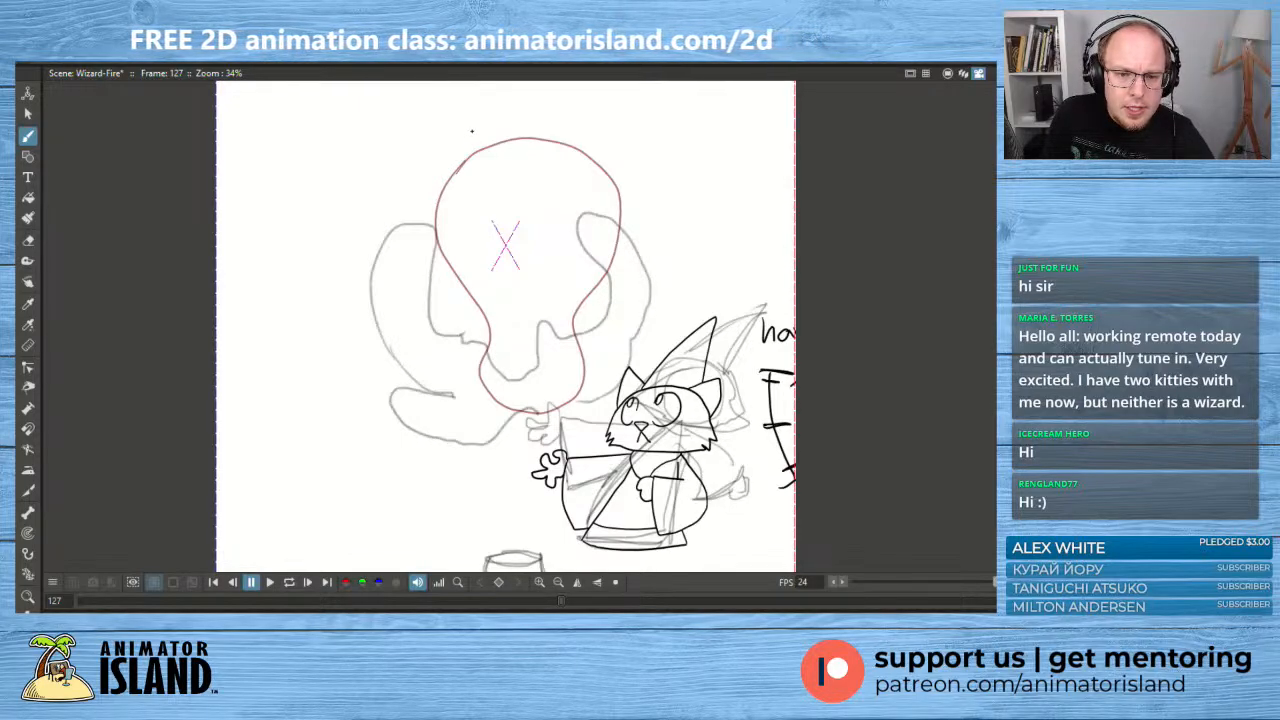
mouse_move(472, 131)
mouse_down()
mouse_move(451, 188)
mouse_move(498, 320)
mouse_move(490, 345)
mouse_move(460, 339)
mouse_move(441, 304)
mouse_move(435, 338)
mouse_move(414, 305)
mouse_move(404, 341)
mouse_move(439, 392)
mouse_move(483, 407)
mouse_move(604, 405)
mouse_move(658, 297)
mouse_move(644, 291)
mouse_move(637, 215)
mouse_move(599, 289)
mouse_move(565, 319)
mouse_move(560, 279)
mouse_move(591, 203)
mouse_move(584, 147)
mouse_move(547, 124)
mouse_move(470, 138)
mouse_up()
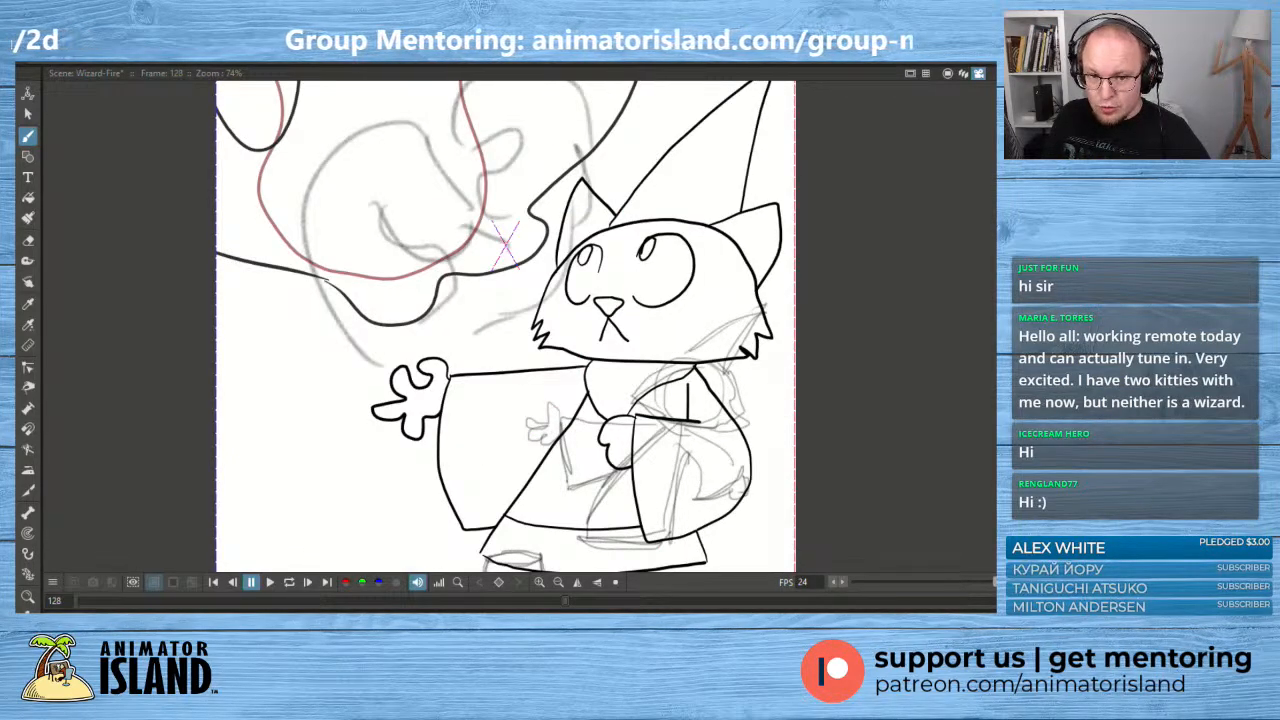
key(comma)
key(comma)
key(period)
key(period)
- Step back from frame 128 through the ball drawings to about frame 111 and play the stretch motion
scroll(426, 361, down, 6)
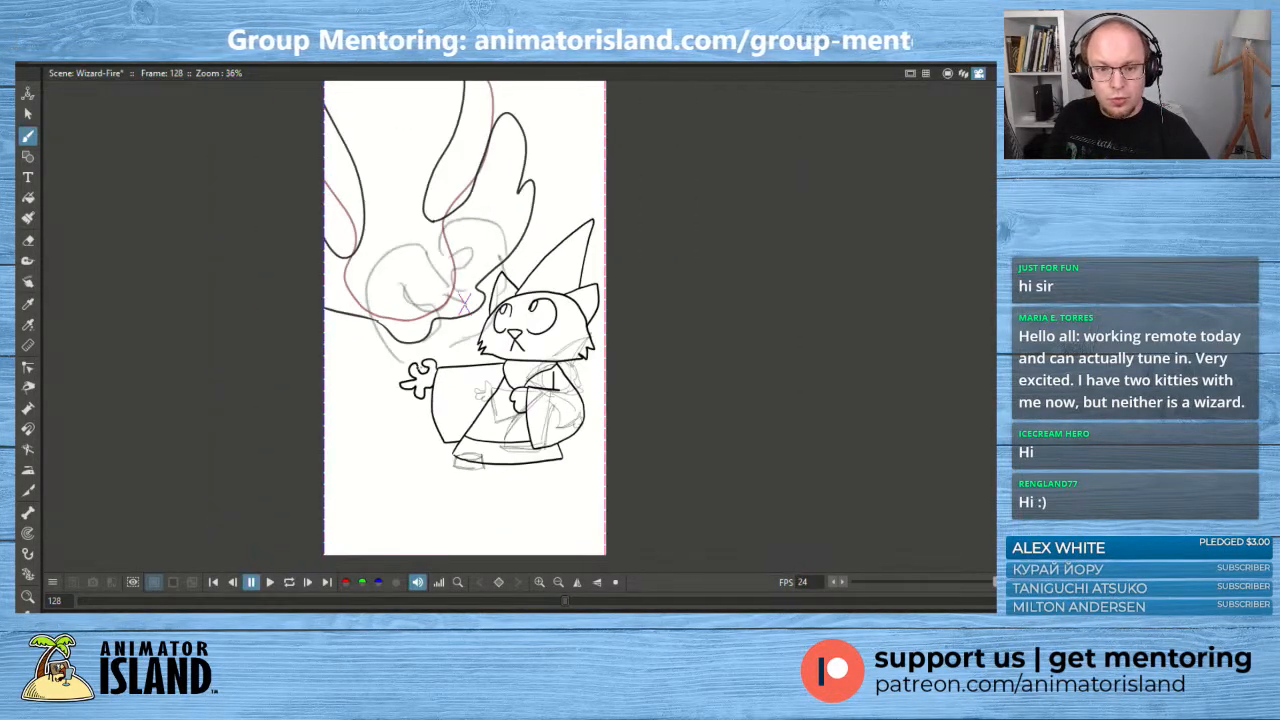
scroll(438, 393, down, 3)
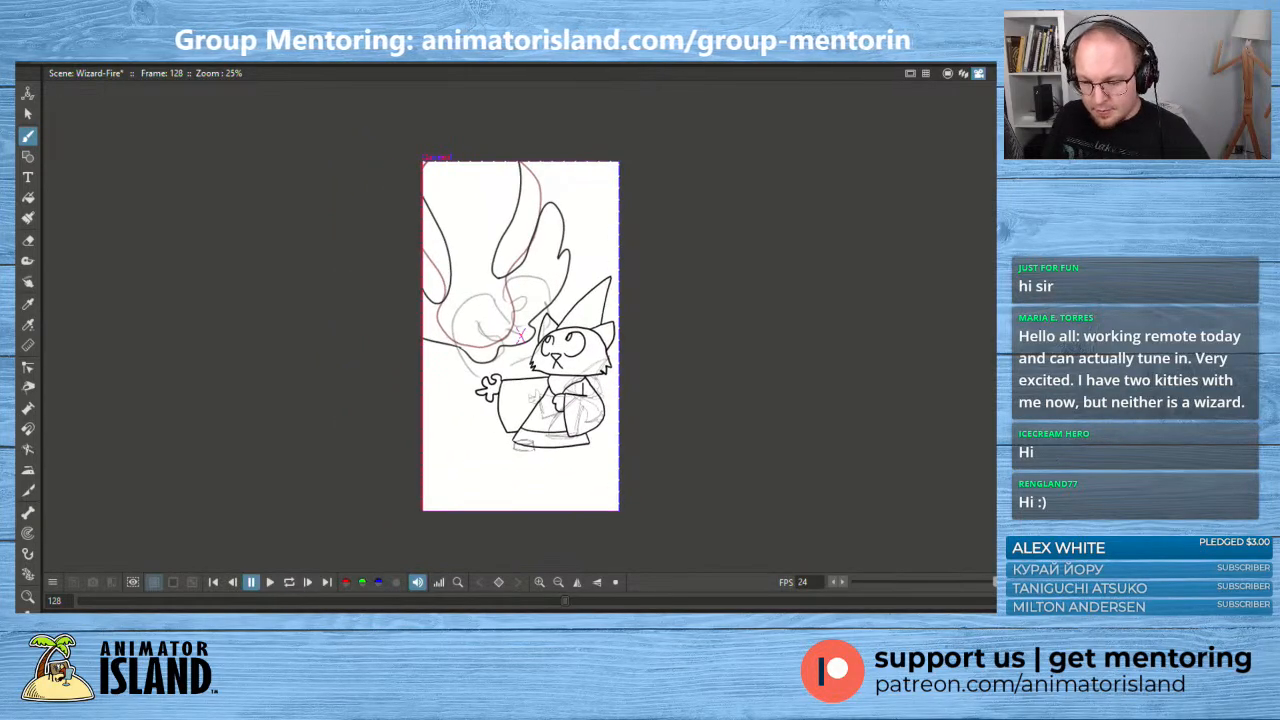
key(comma)
key(comma)
key(comma)
key(comma)
key(comma)
key(comma)
key(comma)
key(comma)
key(comma)
key(comma)
key(comma)
key(comma)
key(comma)
key(comma)
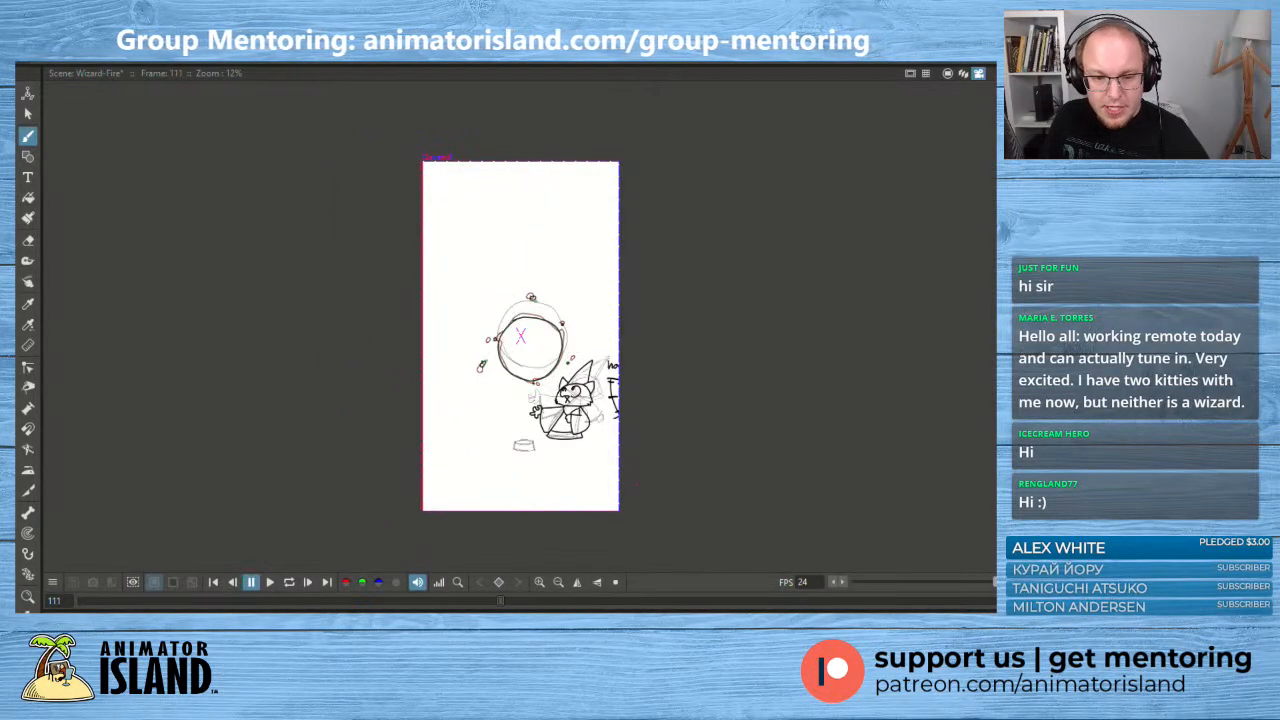
scroll(503, 479, up, 2)
scroll(503, 479, up, 2)
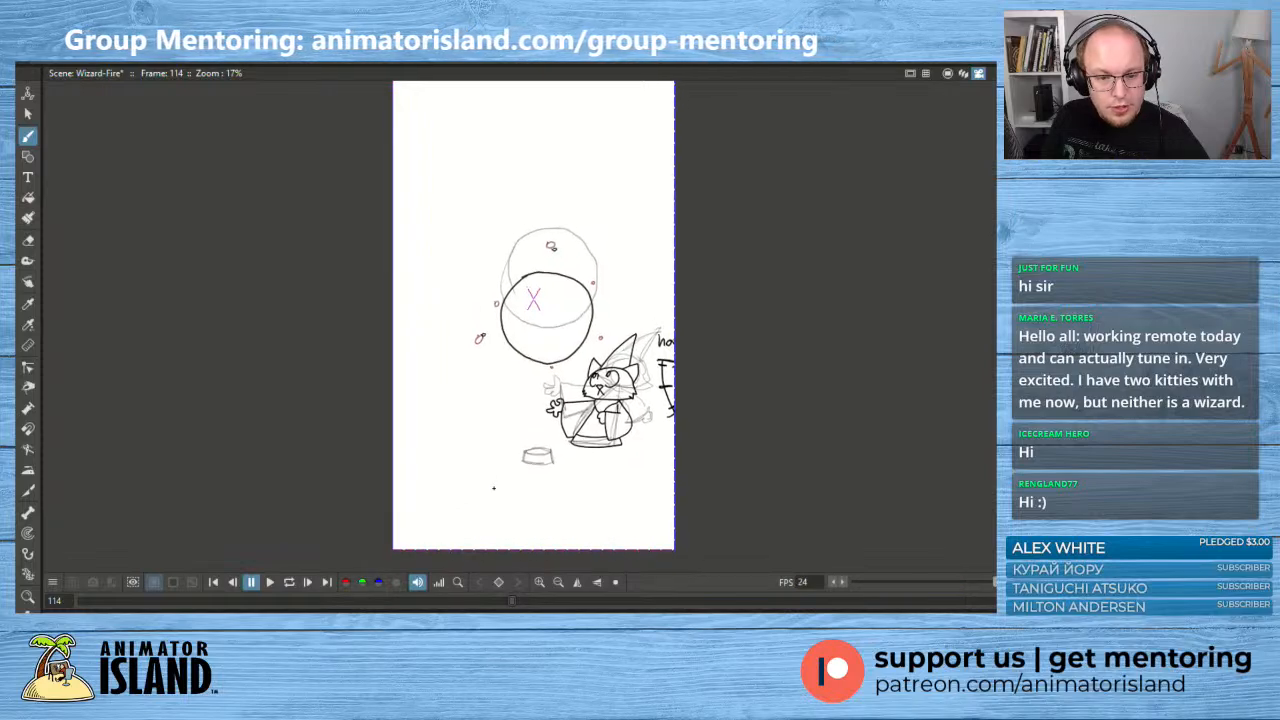
click(270, 582)
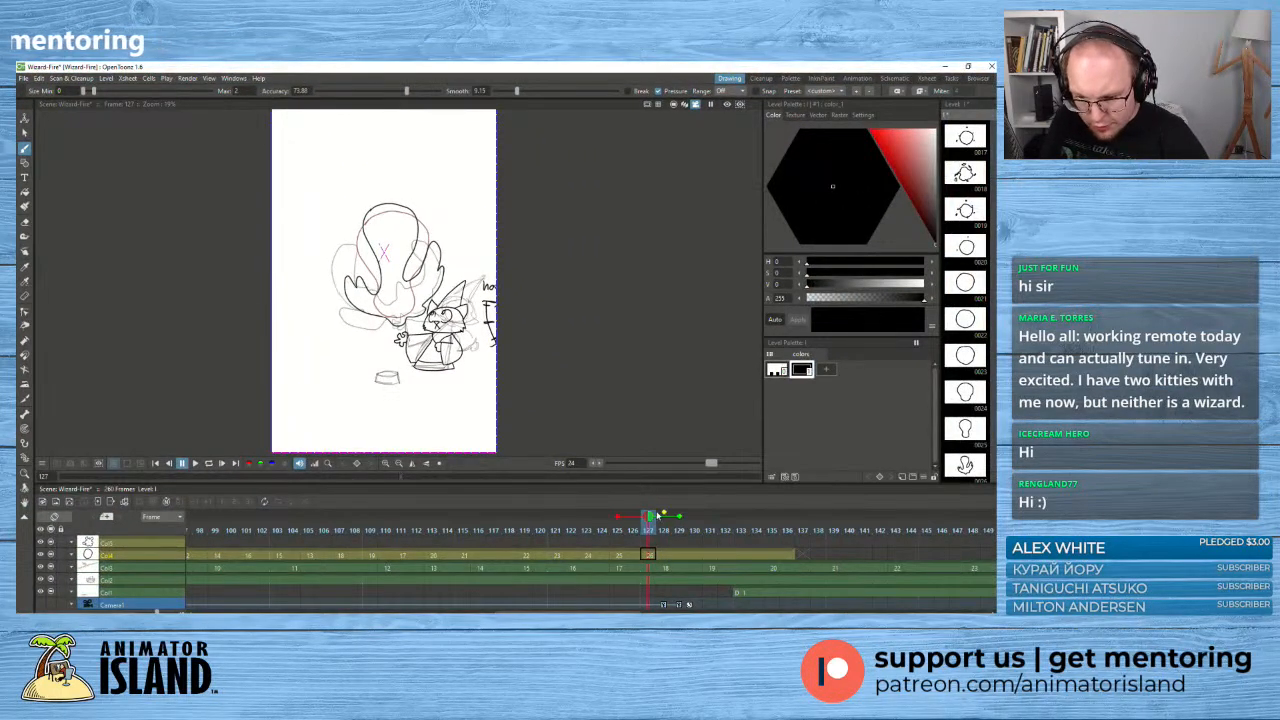
- Scrub from frames 127 and 128 back to frame 105 and review the fire motion in playback
drag(637, 523, 665, 526)
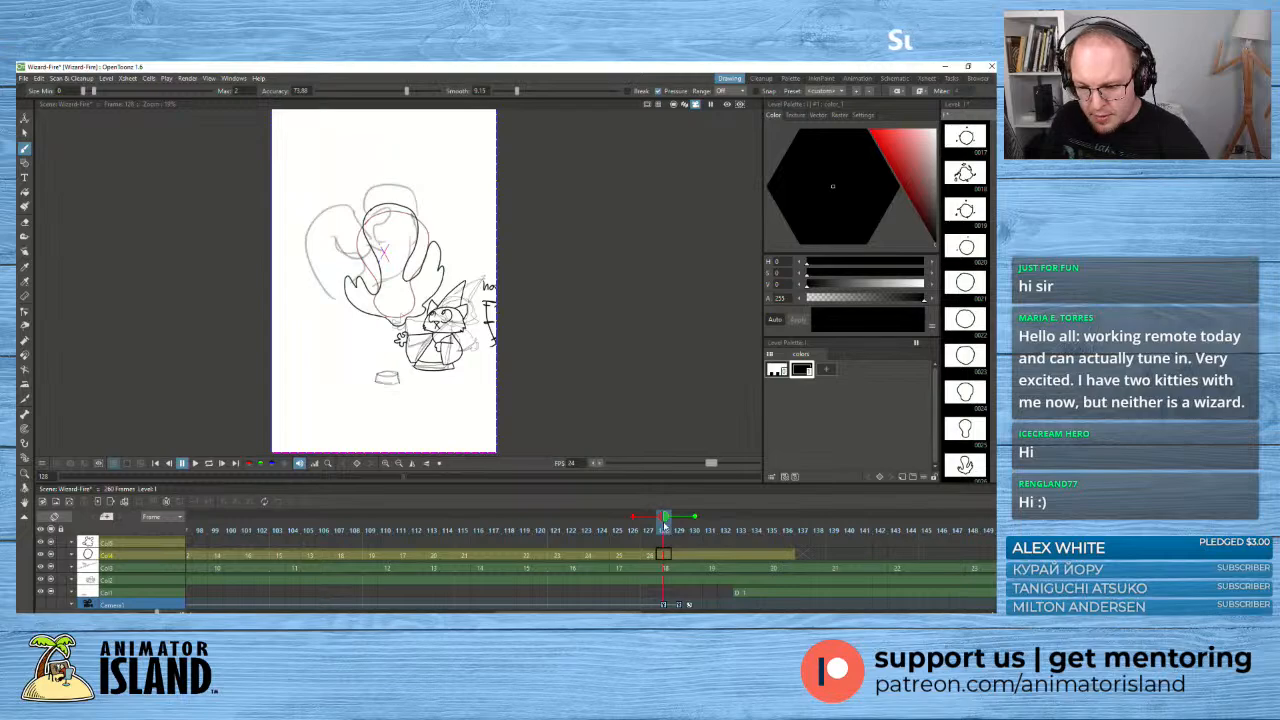
mouse_move(665, 526)
mouse_down()
mouse_move(689, 529)
mouse_move(500, 530)
mouse_move(775, 530)
mouse_move(330, 545)
mouse_up()
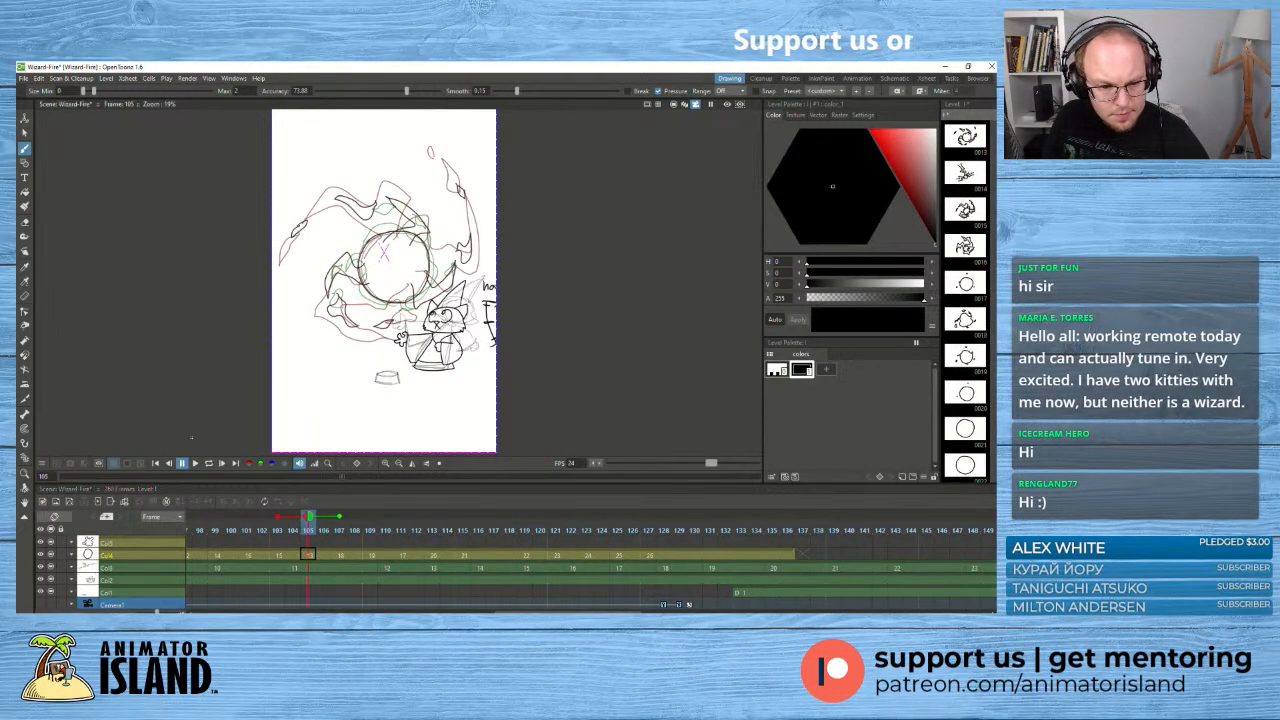
click(195, 463)
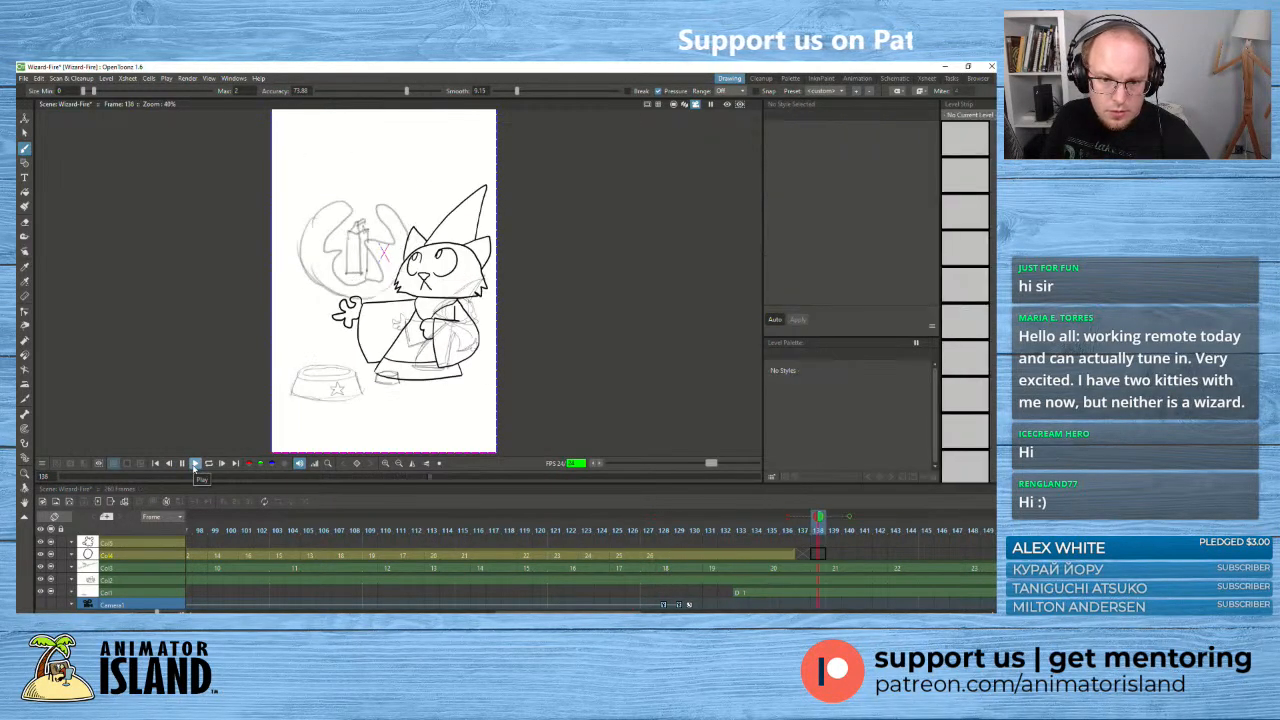
- Stop the playback and hide the rough guide sketches in columns Col2 and Col3
click(181, 463)
click(53, 585)
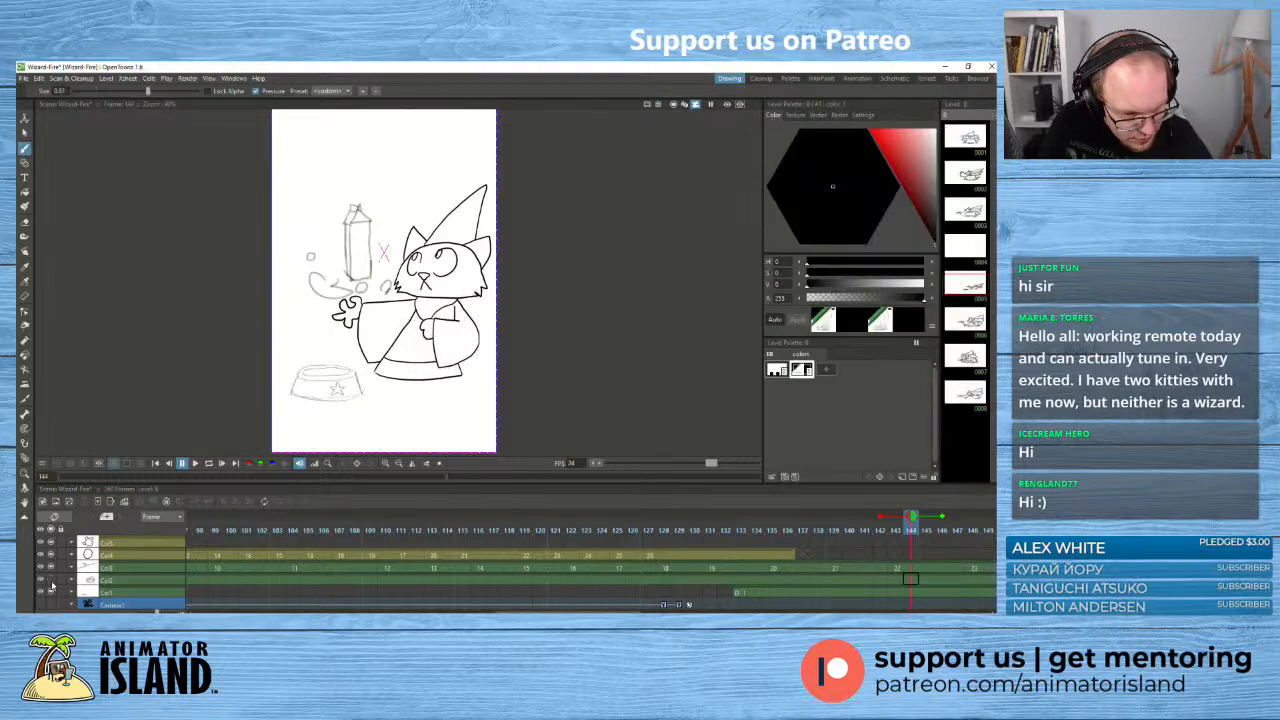
click(39, 568)
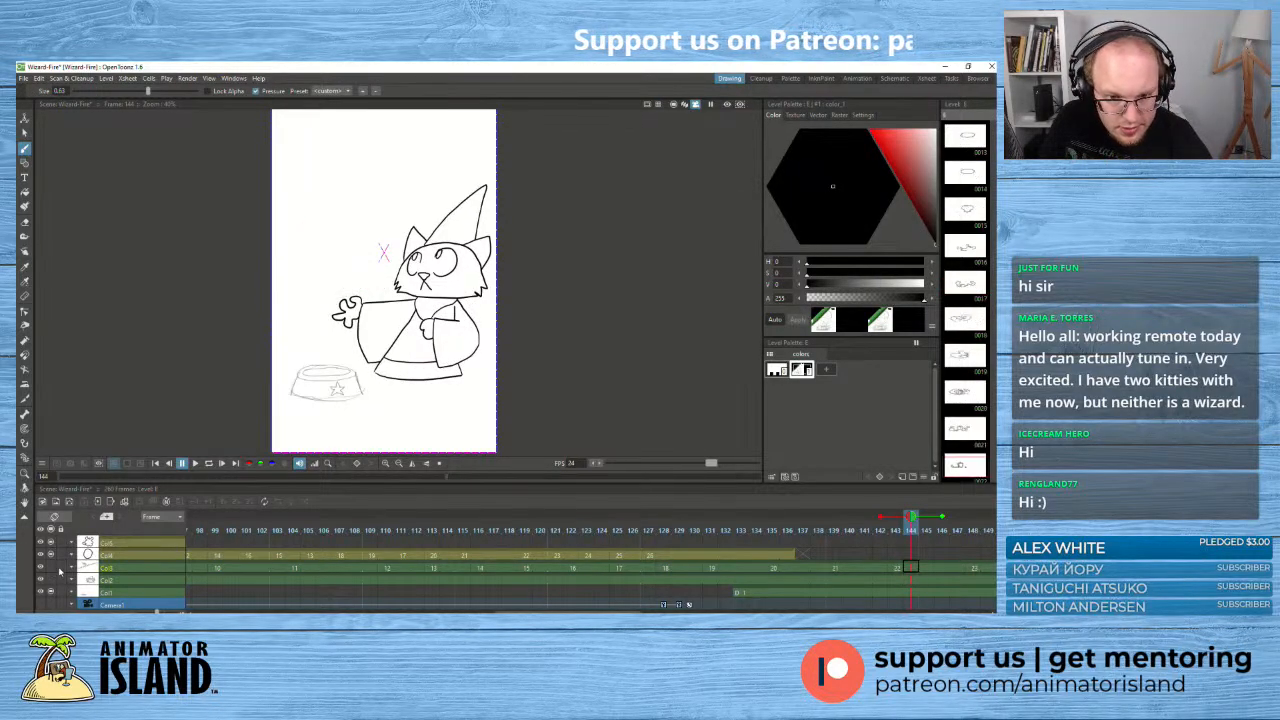
- Replay the fireball animation several times from around frames 103 to 108 to check the timing without the rough sketches
click(355, 530)
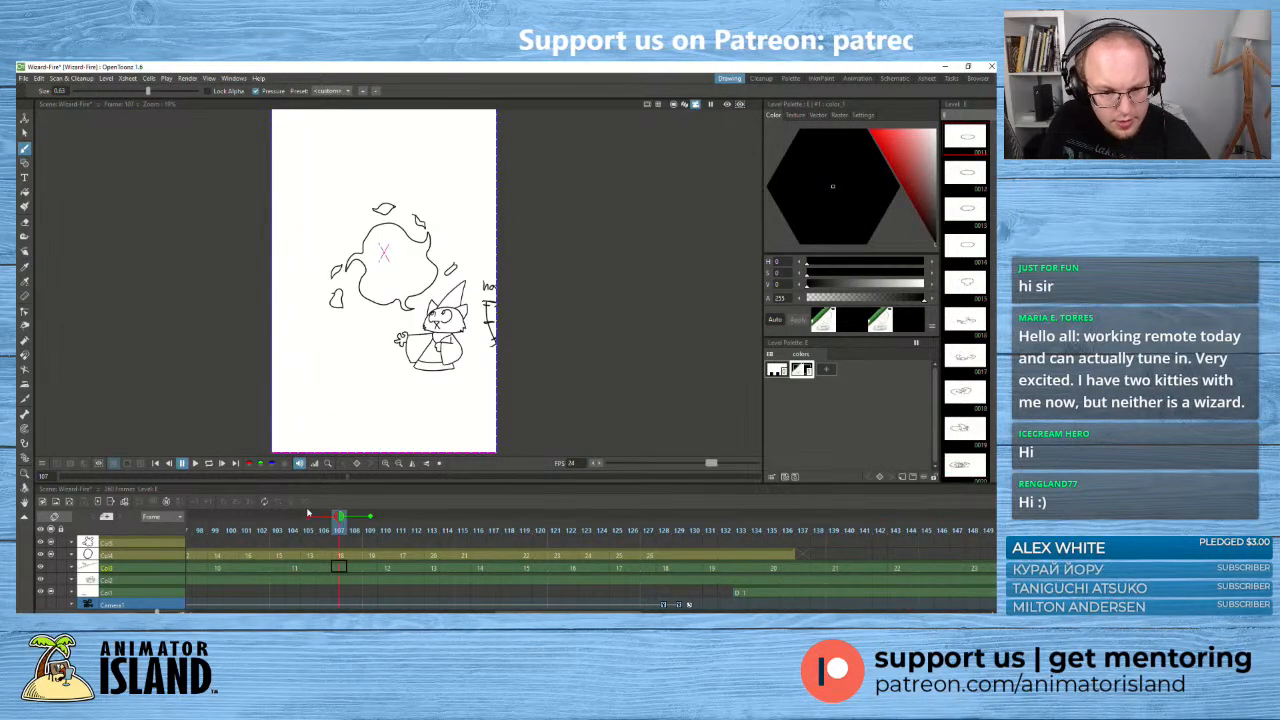
click(195, 463)
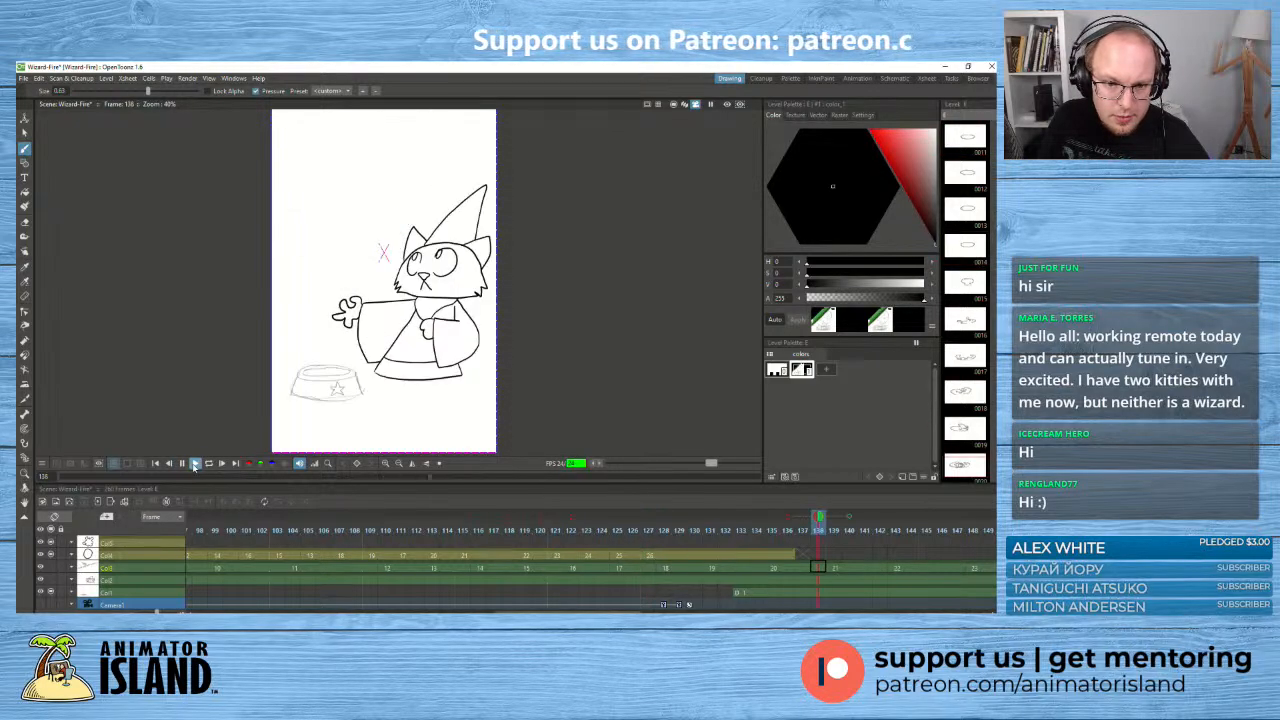
click(283, 529)
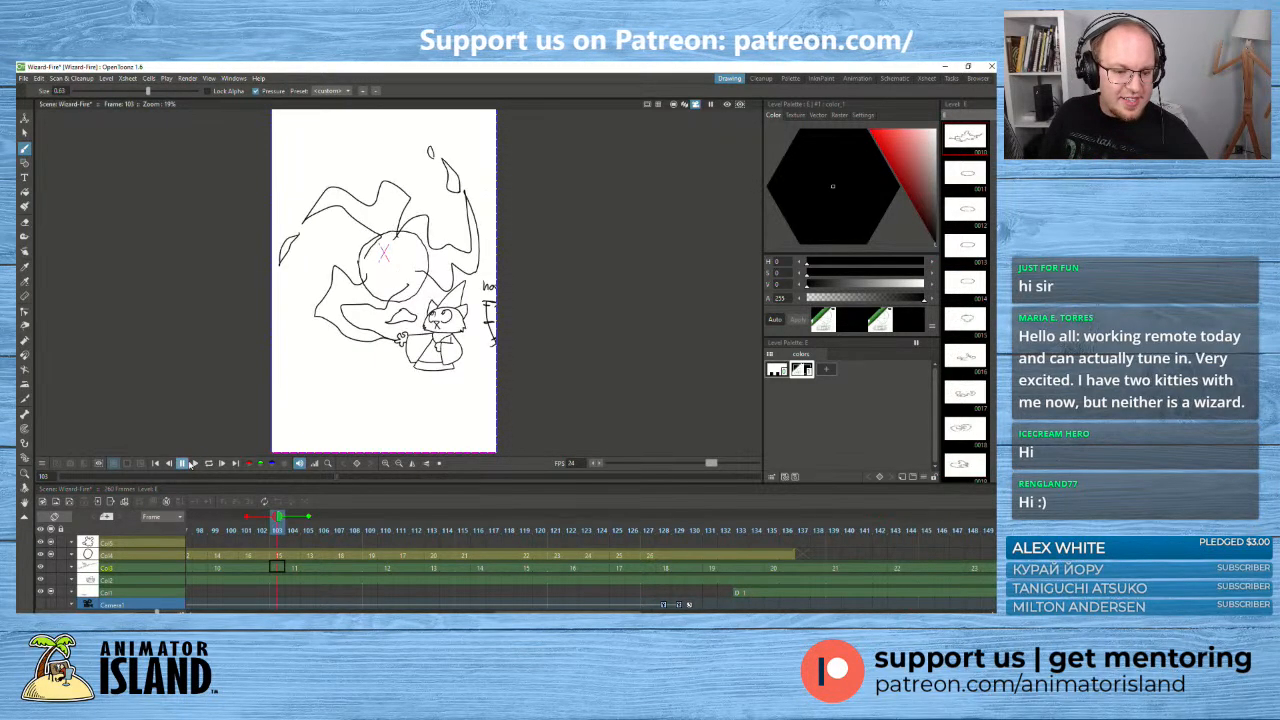
click(195, 463)
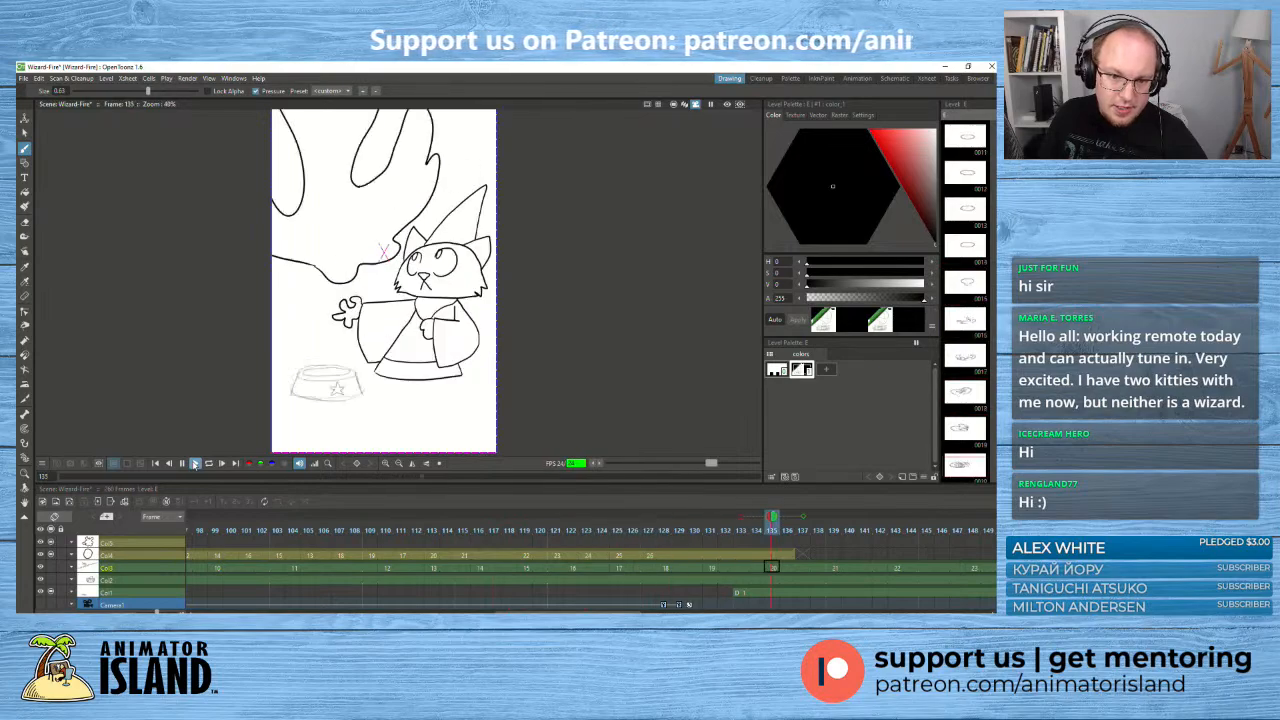
click(492, 529)
click(386, 529)
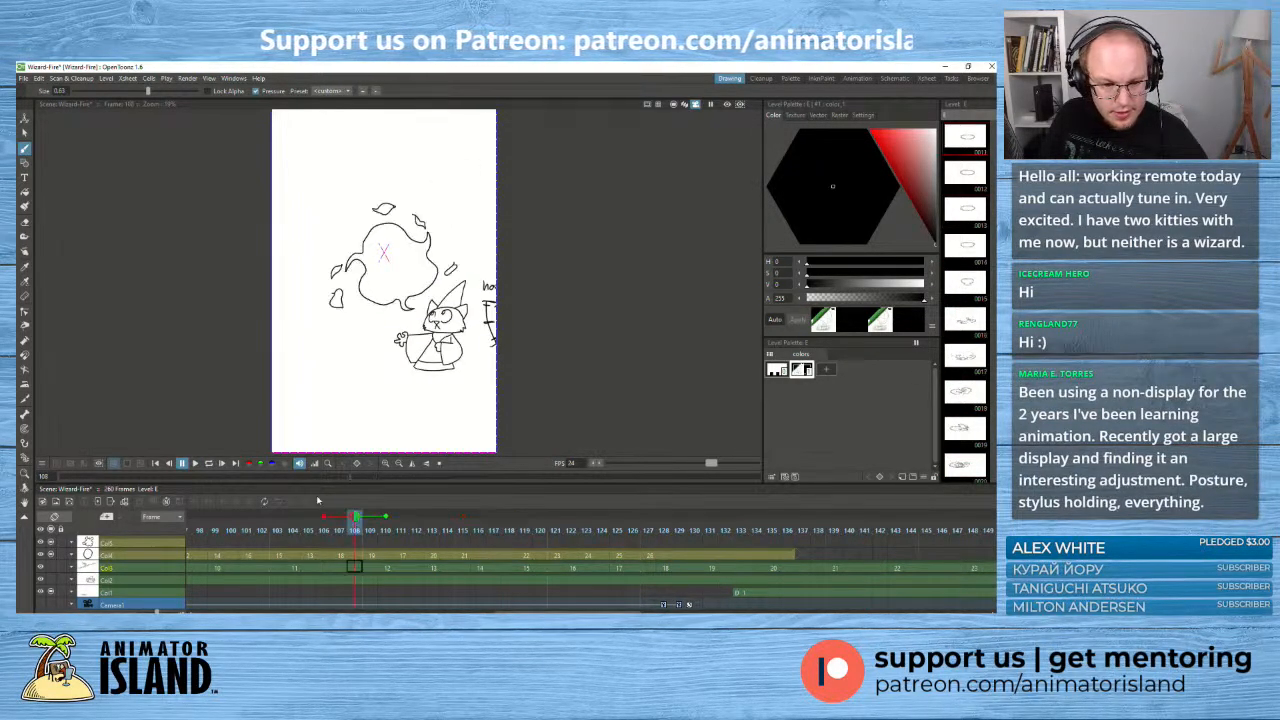
click(195, 463)
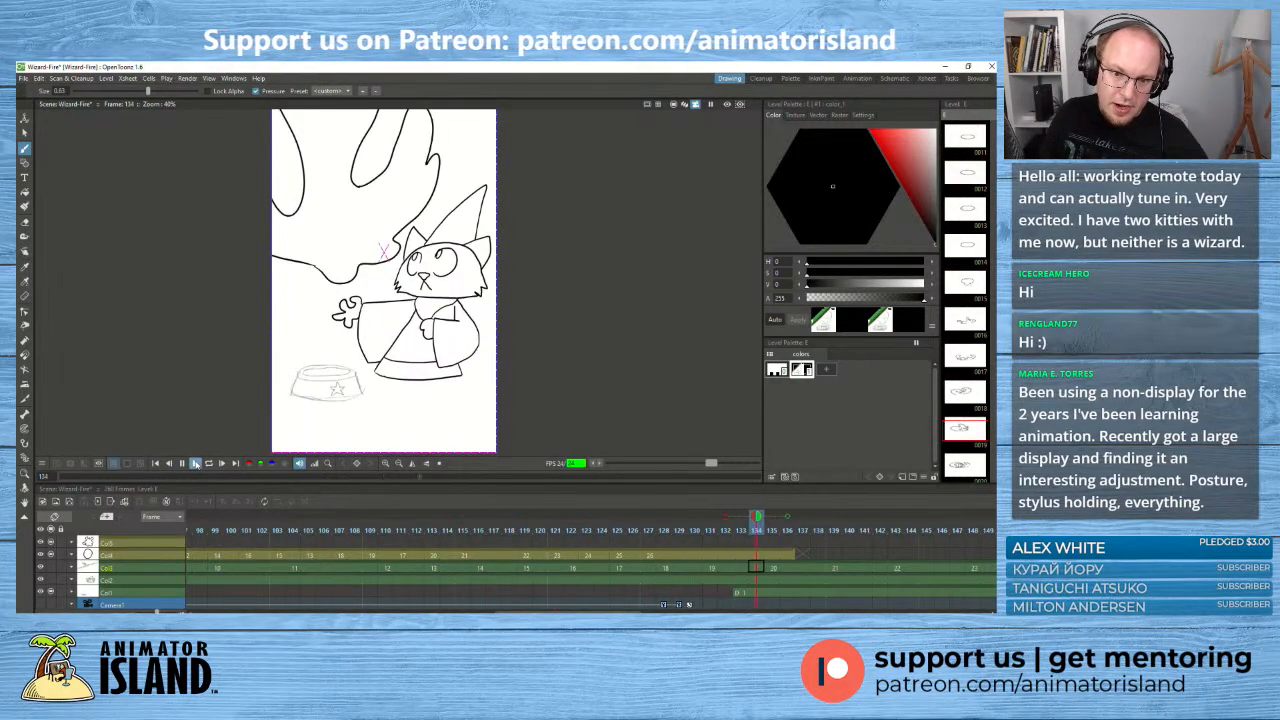
click(195, 463)
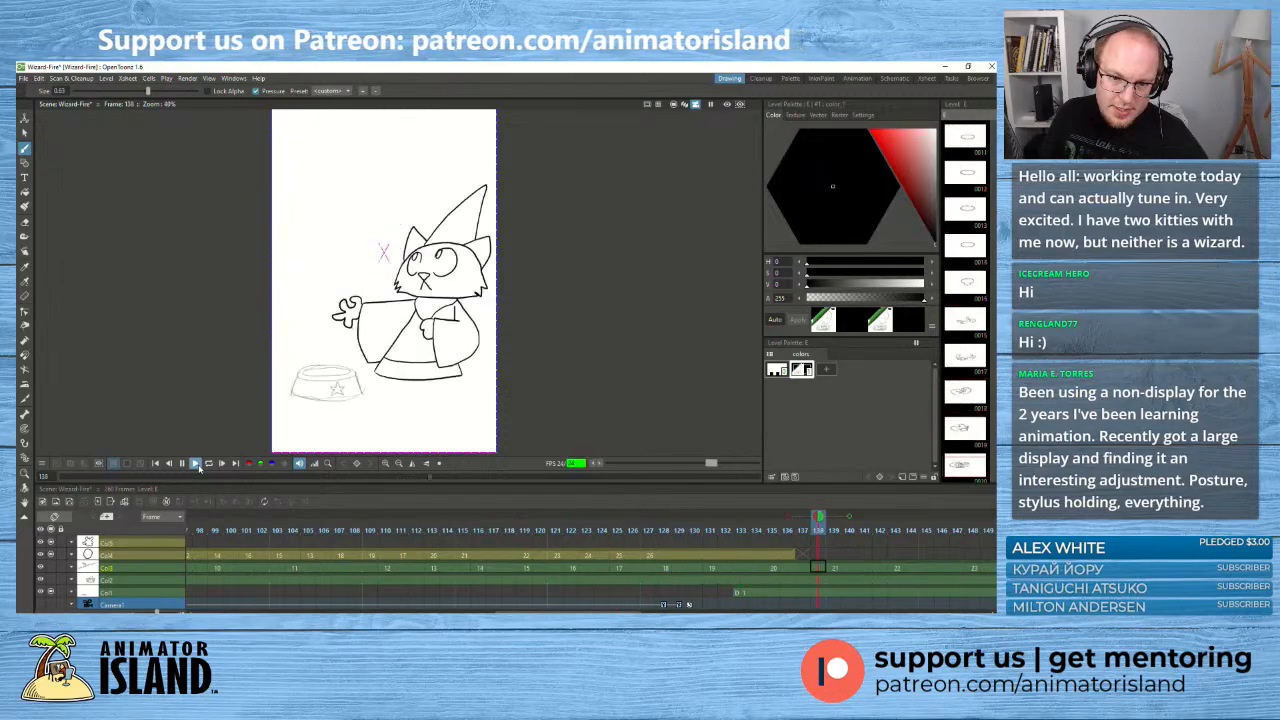
- Play the wizard cat's fire action from around frame 75 several times to judge the whole movement
drag(336, 530, 216, 537)
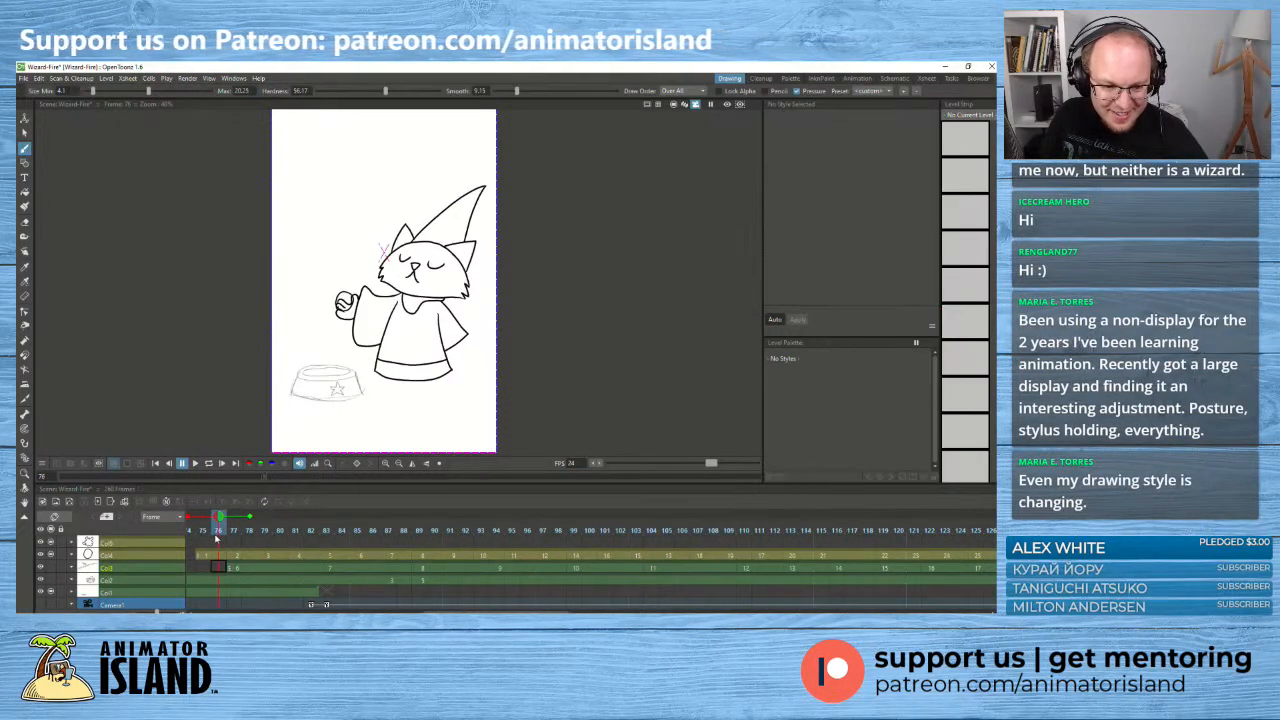
click(195, 463)
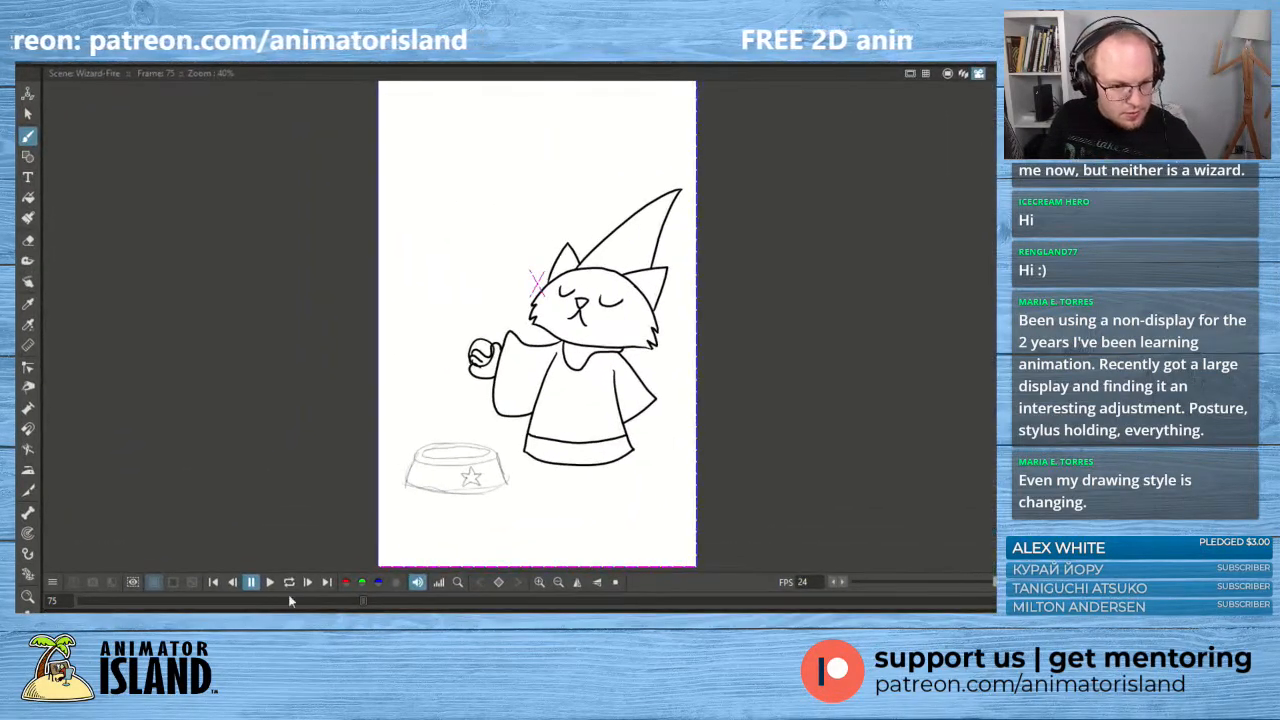
click(273, 585)
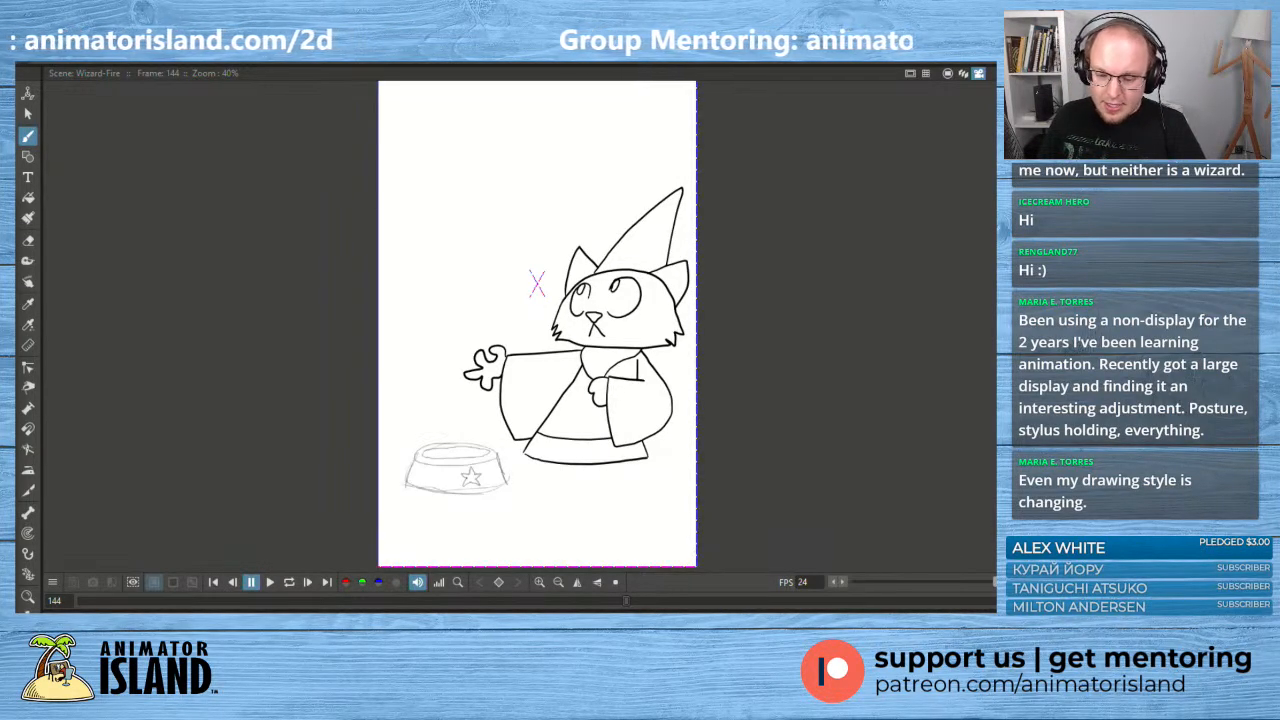
click(363, 600)
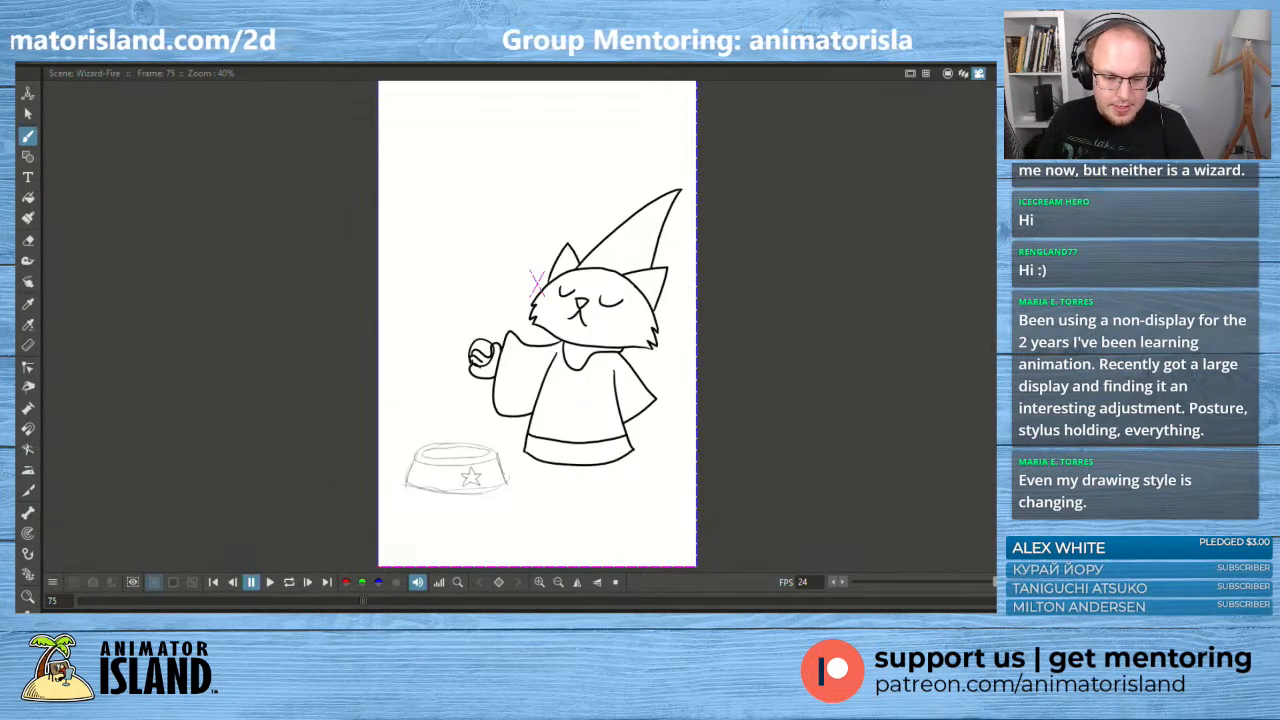
click(270, 582)
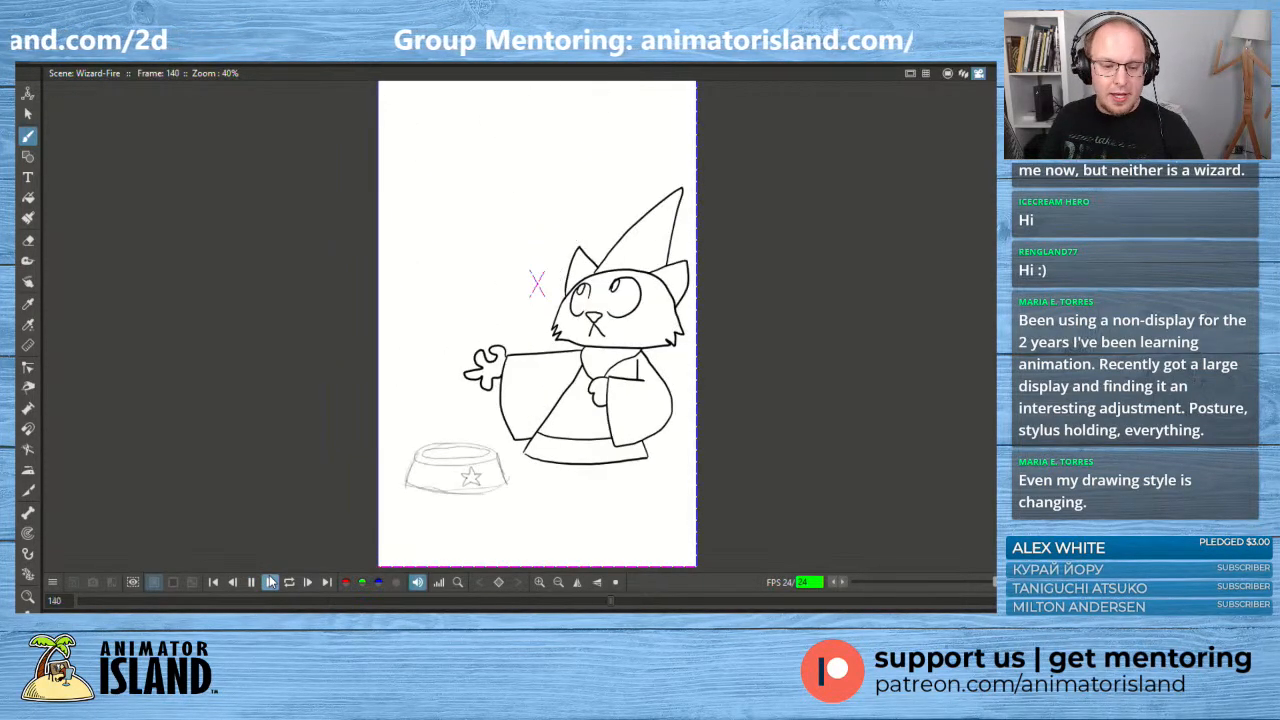
click(270, 582)
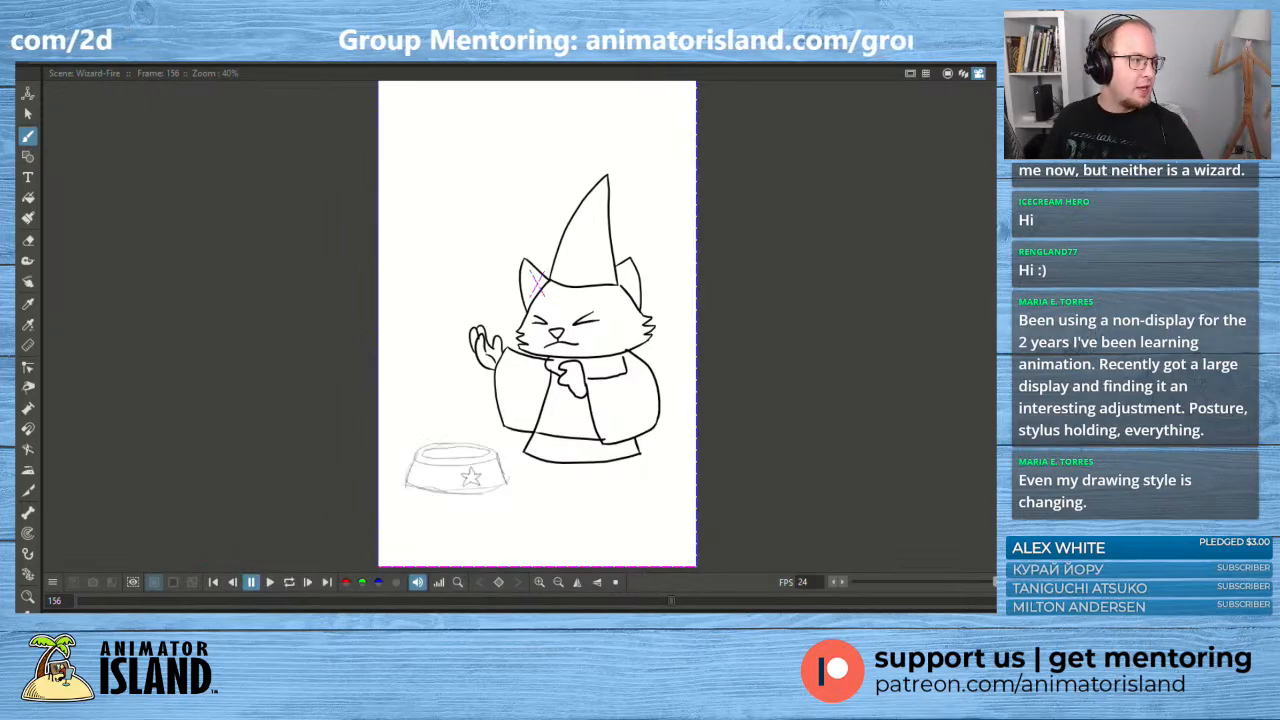
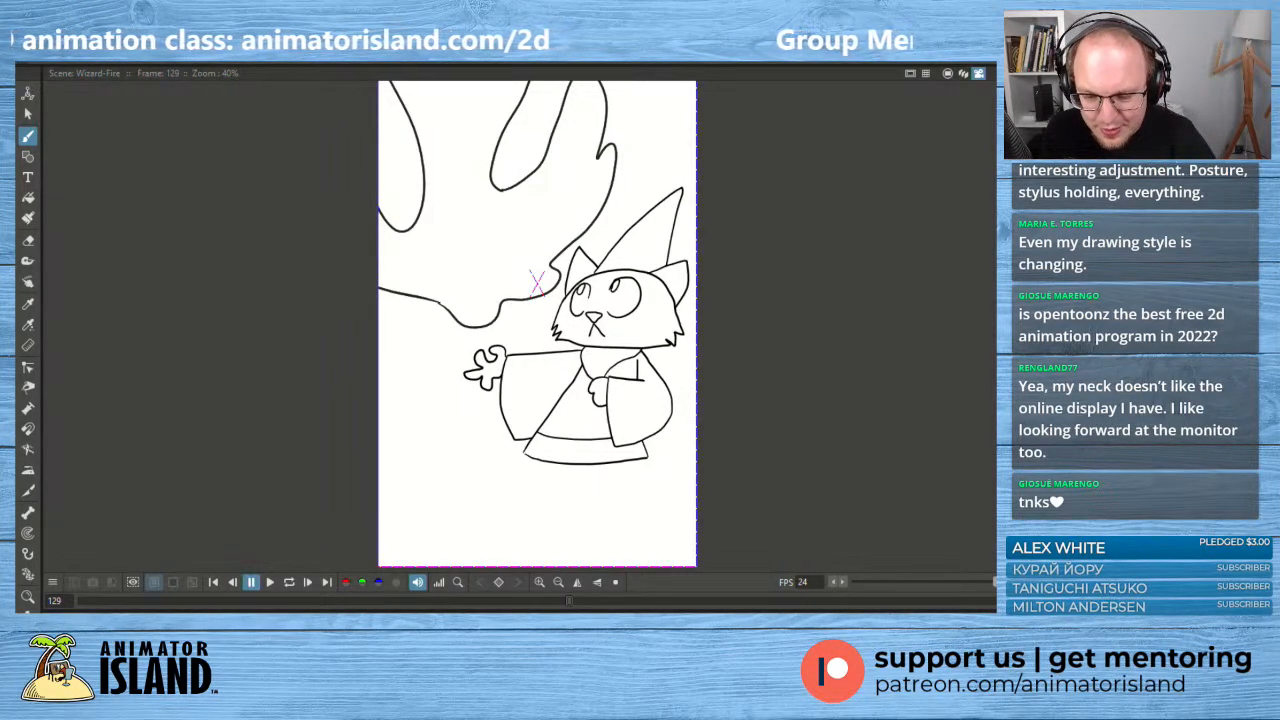
- Switch frame 129 from the camera view to the camera stand view to show the artwork beyond the camera frame
key(.)
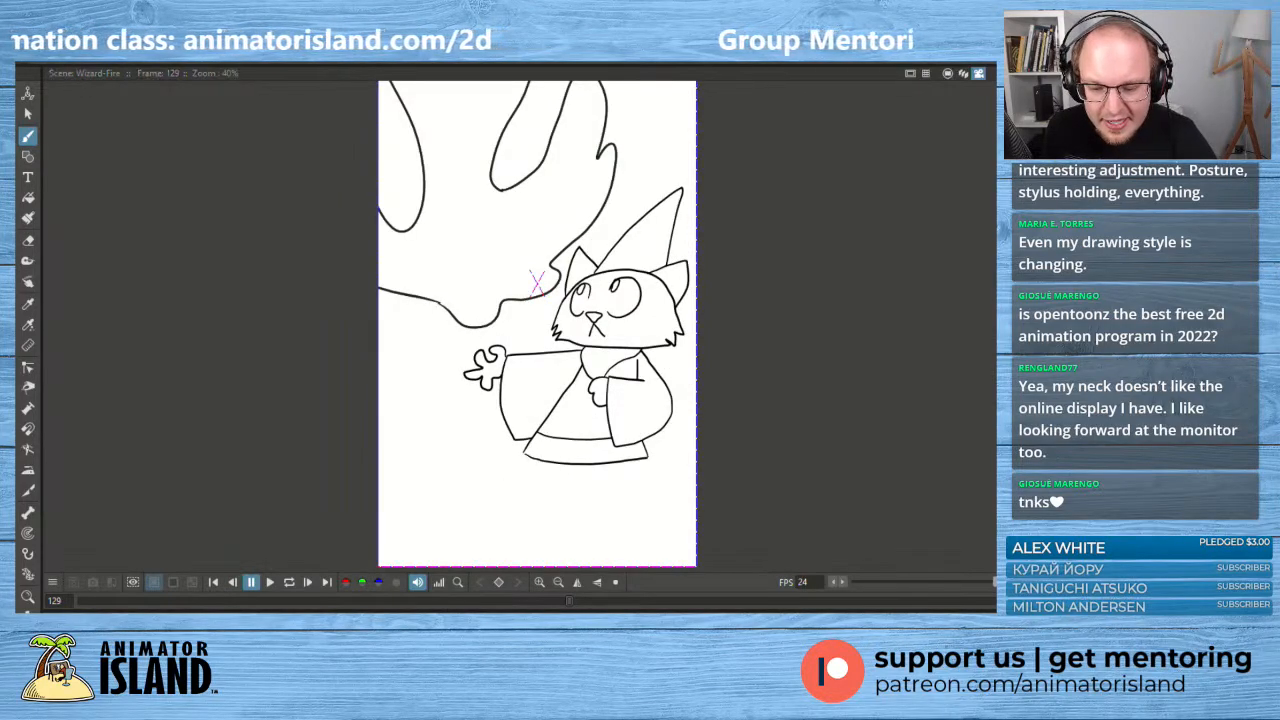
scroll(473, 299, down, 3)
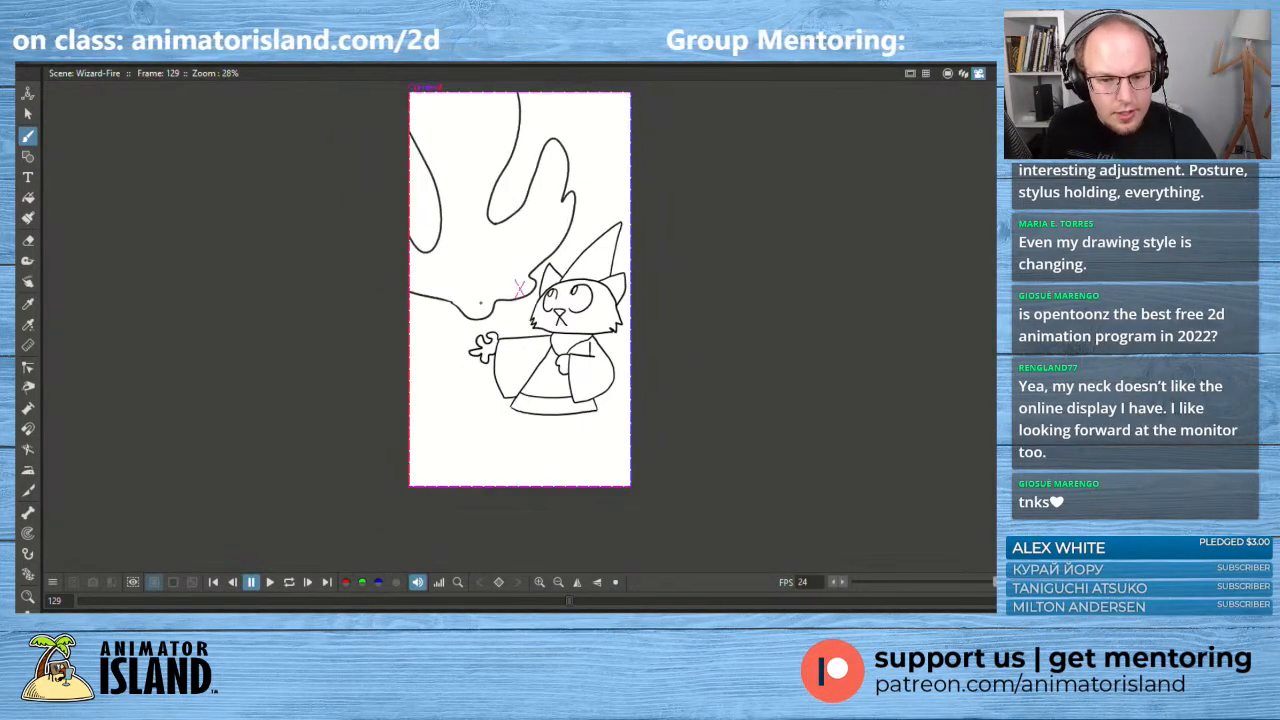
scroll(473, 299, up, 1)
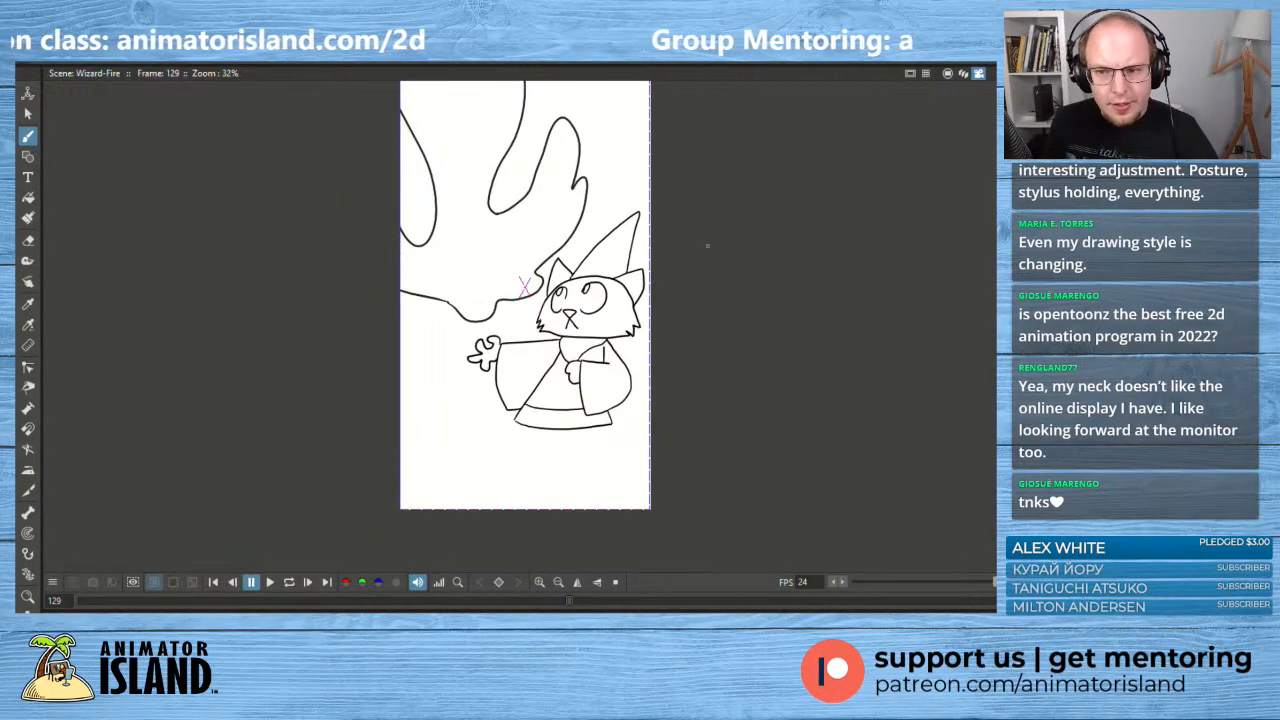
click(978, 77)
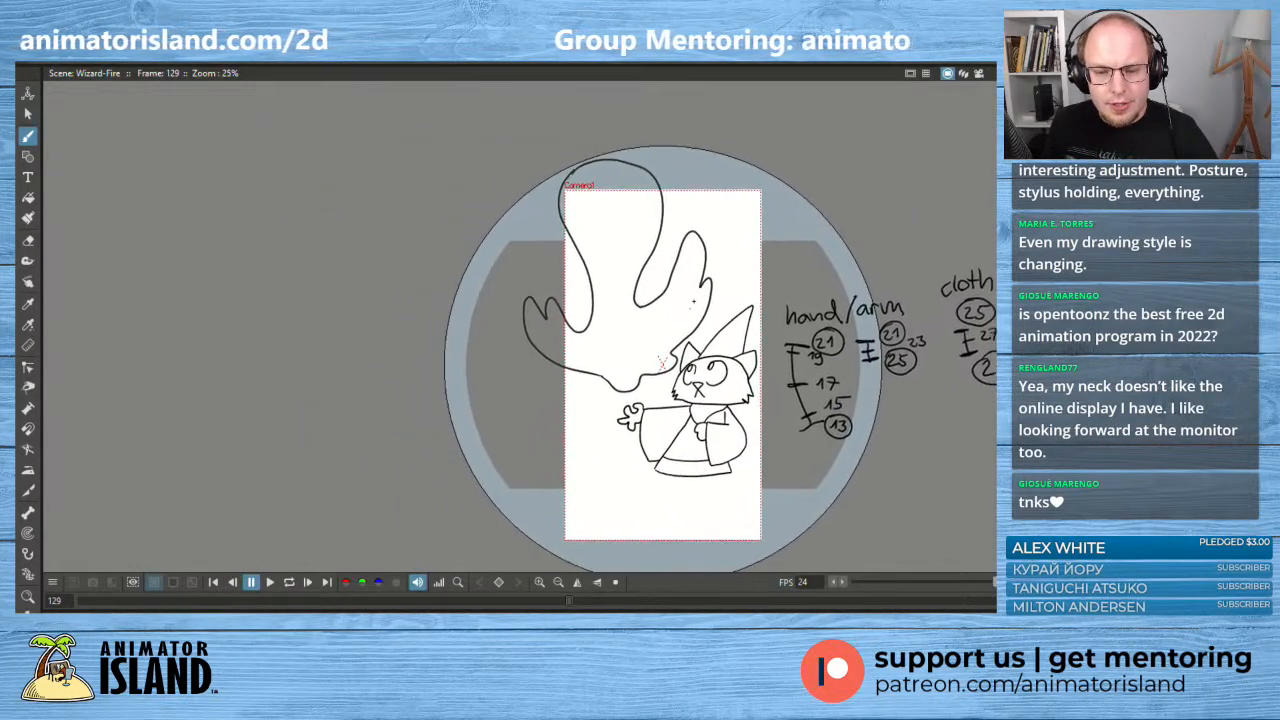
- Try a first outline of the fireball bursting upward on frame 129, traced against the onion skin of the previous drawing
scroll(686, 298, up, 1)
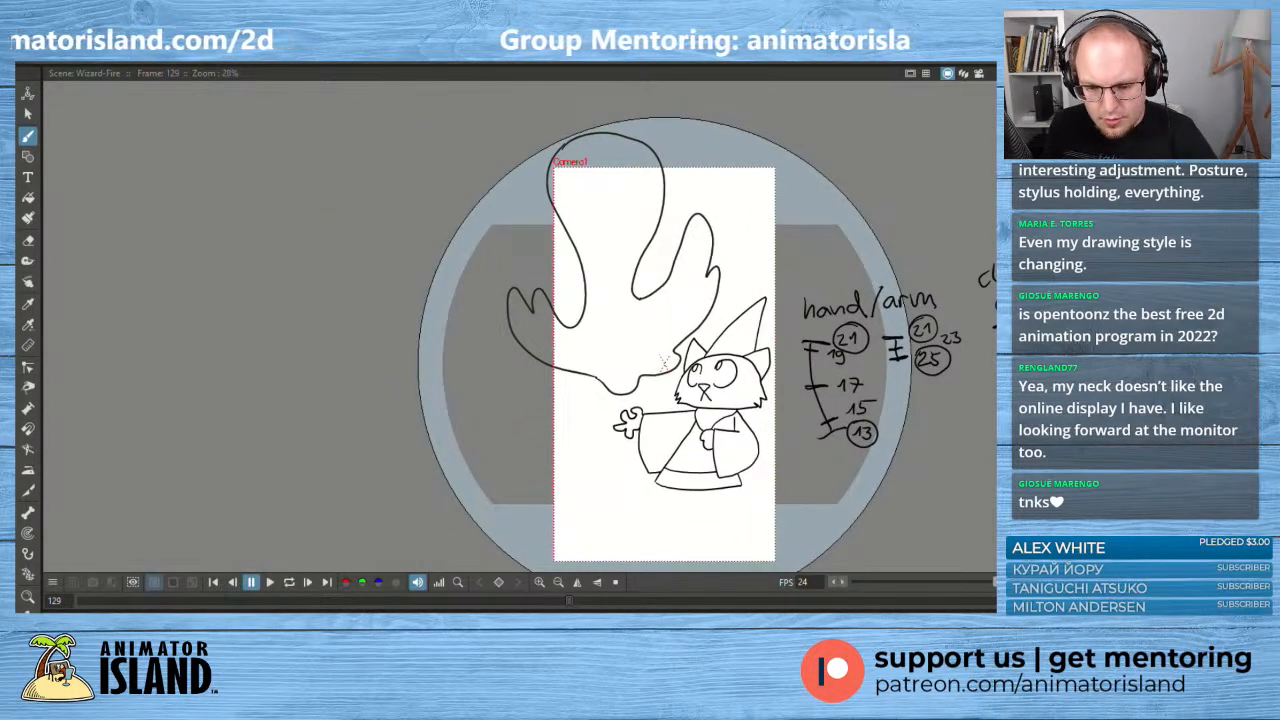
scroll(645, 325, up, 1)
drag(653, 320, 713, 320)
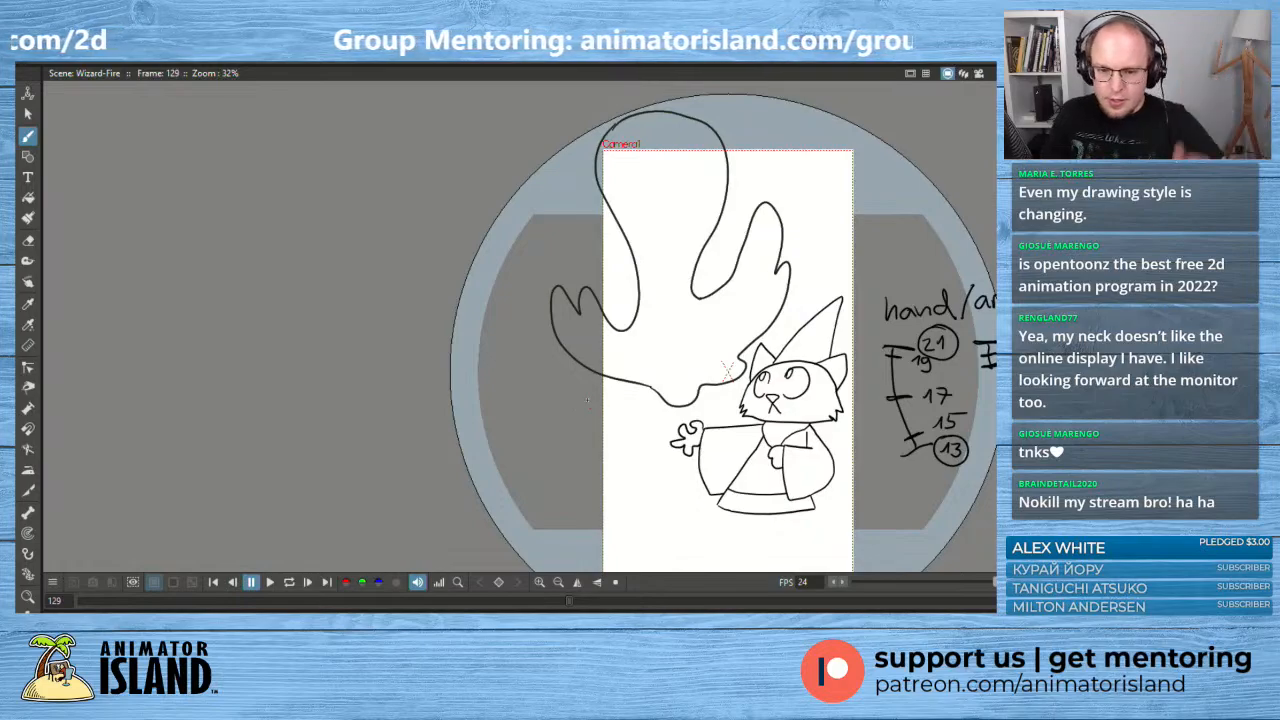
mouse_move(648, 386)
mouse_down()
mouse_move(564, 338)
mouse_move(536, 290)
mouse_move(555, 240)
mouse_move(550, 272)
mouse_move(595, 232)
mouse_move(582, 258)
mouse_move(605, 253)
mouse_move(595, 293)
mouse_move(616, 326)
mouse_move(644, 330)
mouse_move(644, 275)
mouse_move(608, 205)
mouse_move(646, 153)
mouse_move(691, 162)
mouse_move(718, 213)
mouse_move(696, 312)
mouse_move(711, 323)
mouse_move(732, 314)
mouse_move(747, 266)
mouse_move(728, 241)
mouse_move(748, 242)
mouse_move(728, 211)
mouse_move(733, 187)
mouse_move(790, 225)
mouse_move(808, 262)
mouse_move(783, 310)
mouse_move(690, 396)
mouse_move(633, 388)
mouse_move(686, 407)
mouse_up()
key(comma)
key(period)
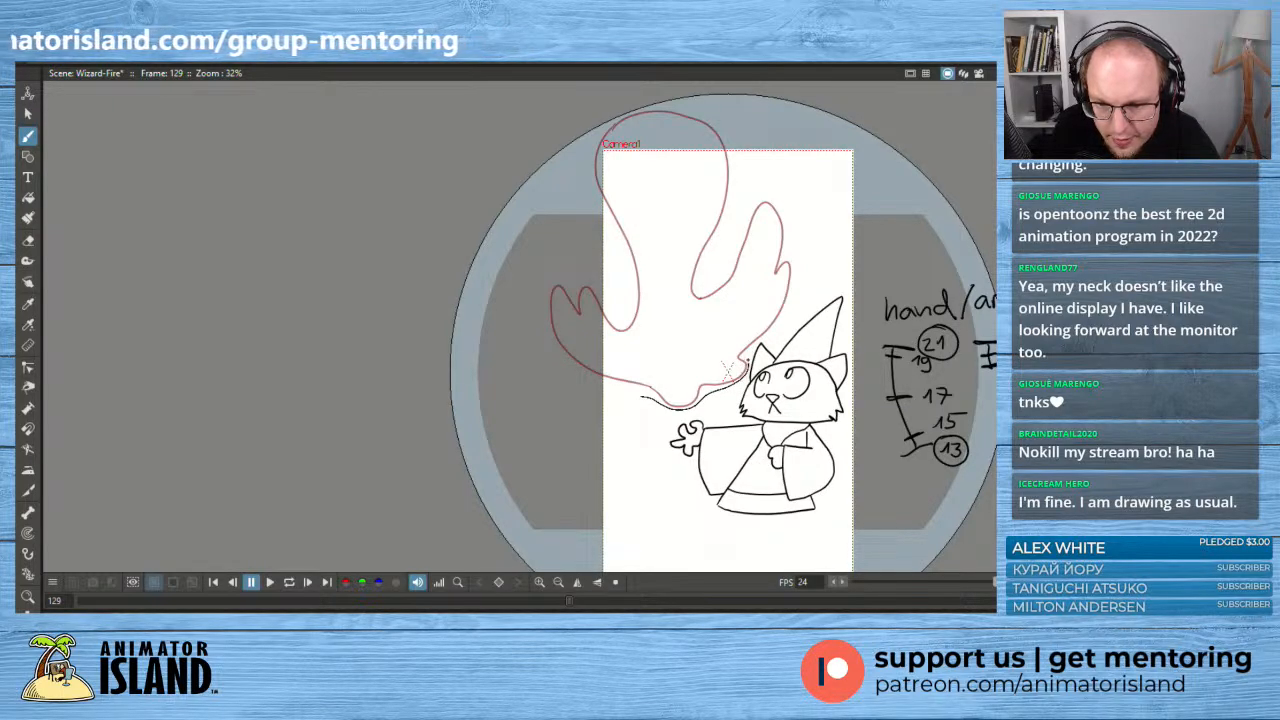
mouse_move(768, 332)
mouse_down()
mouse_move(794, 203)
mouse_move(792, 232)
mouse_move(754, 178)
mouse_move(726, 172)
mouse_move(739, 202)
mouse_move(717, 188)
mouse_move(696, 196)
mouse_move(727, 243)
mouse_move(715, 242)
mouse_move(716, 300)
mouse_move(698, 317)
mouse_move(682, 284)
mouse_move(691, 180)
mouse_move(653, 147)
mouse_move(614, 188)
mouse_move(645, 266)
mouse_move(634, 328)
mouse_move(596, 331)
mouse_move(587, 295)
mouse_move(619, 243)
mouse_move(604, 245)
mouse_move(617, 207)
mouse_move(541, 257)
mouse_move(549, 322)
mouse_move(652, 401)
mouse_up()
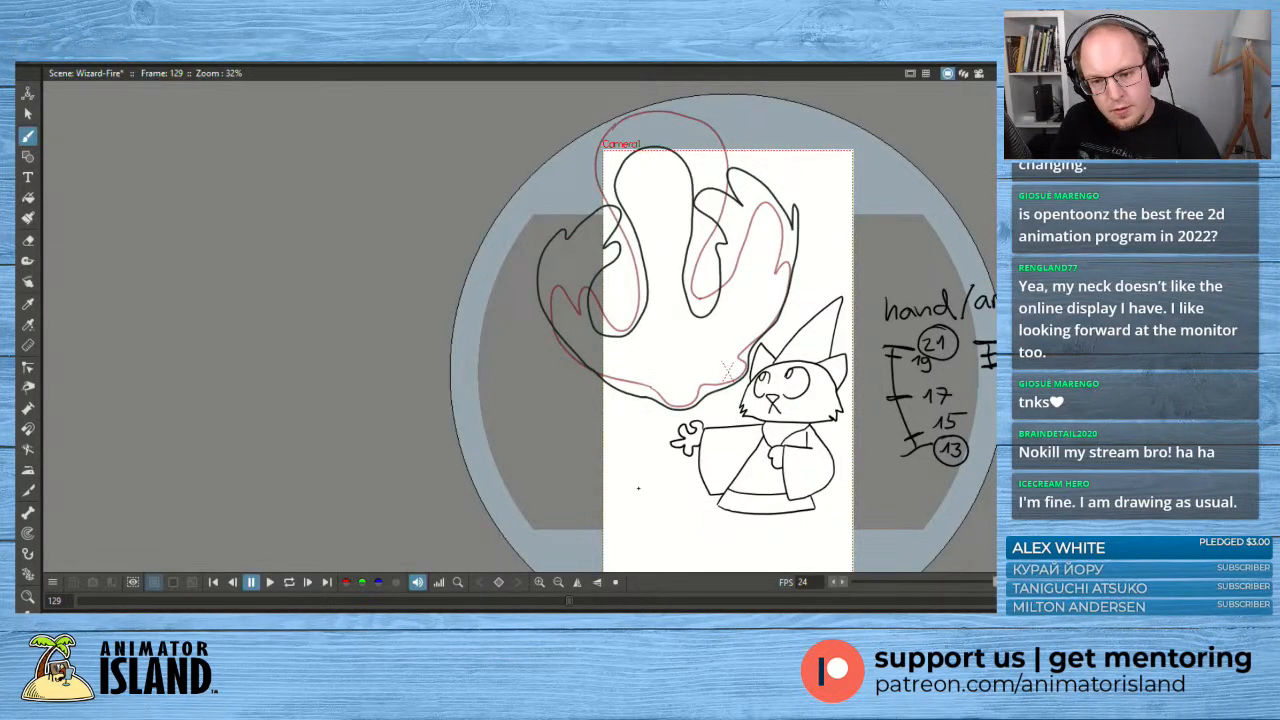
- Flip back and forth between frames 125 and 129 to compare the new fireball outline with the previous drawings
key(comma)
key(comma)
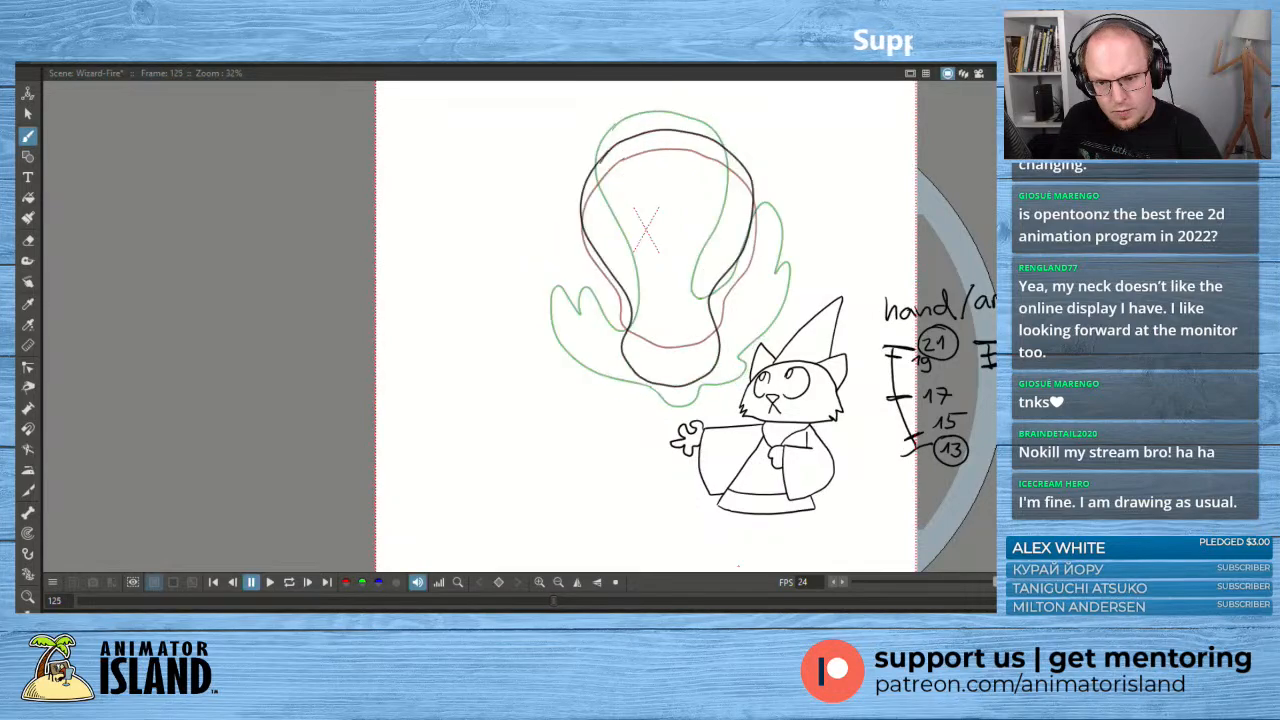
key(period)
key(period)
key(period)
key(period)
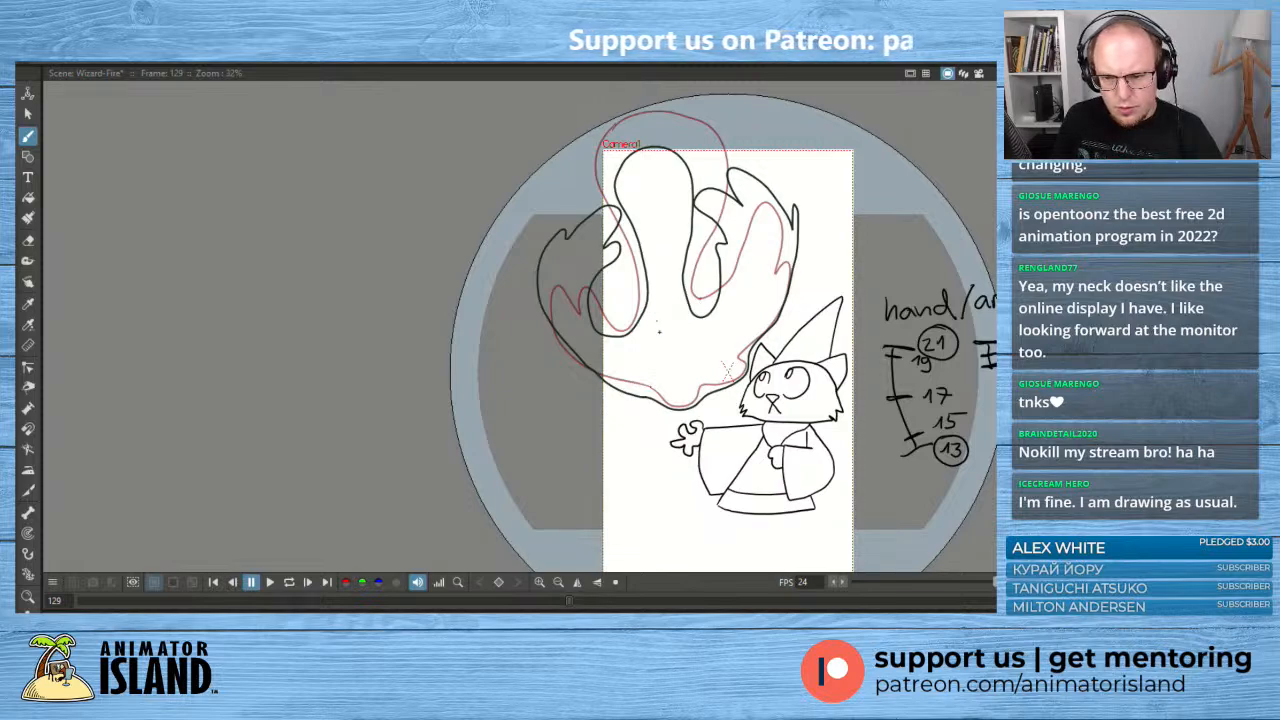
- Undo the small test stroke and delete the whole fireball outline from frame 129
drag(744, 306, 731, 327)
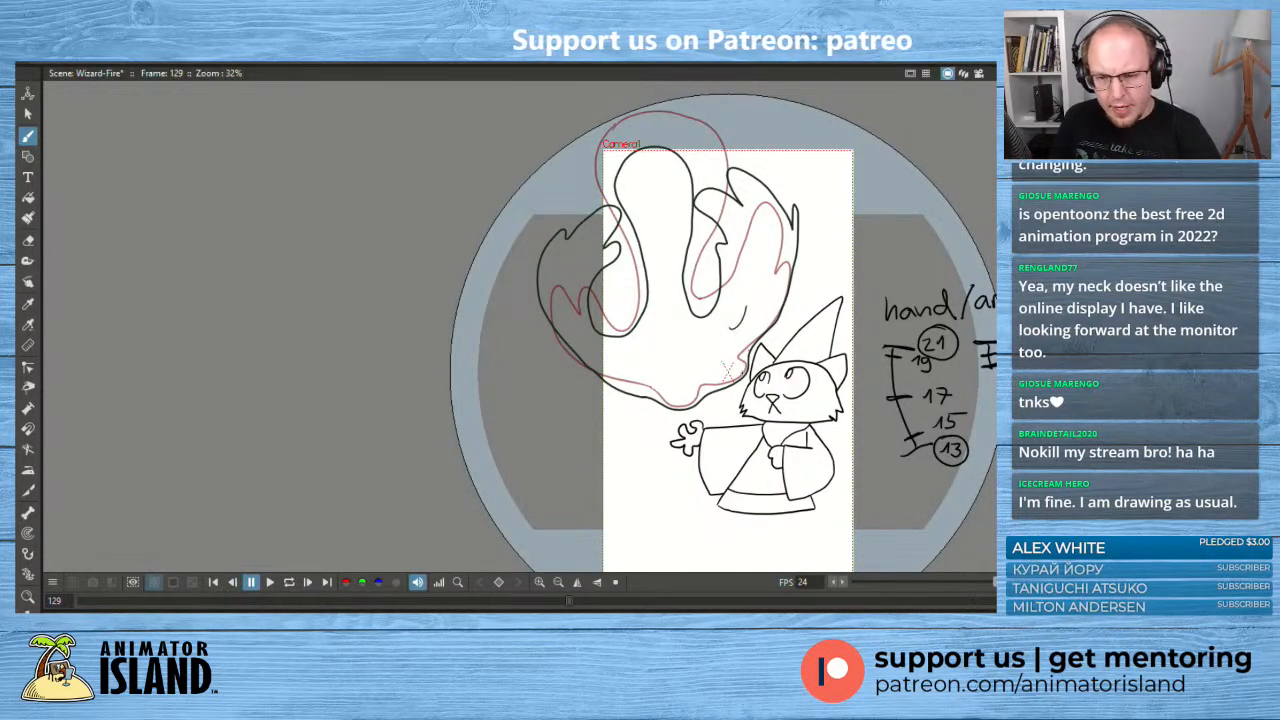
key(ctrl+z)
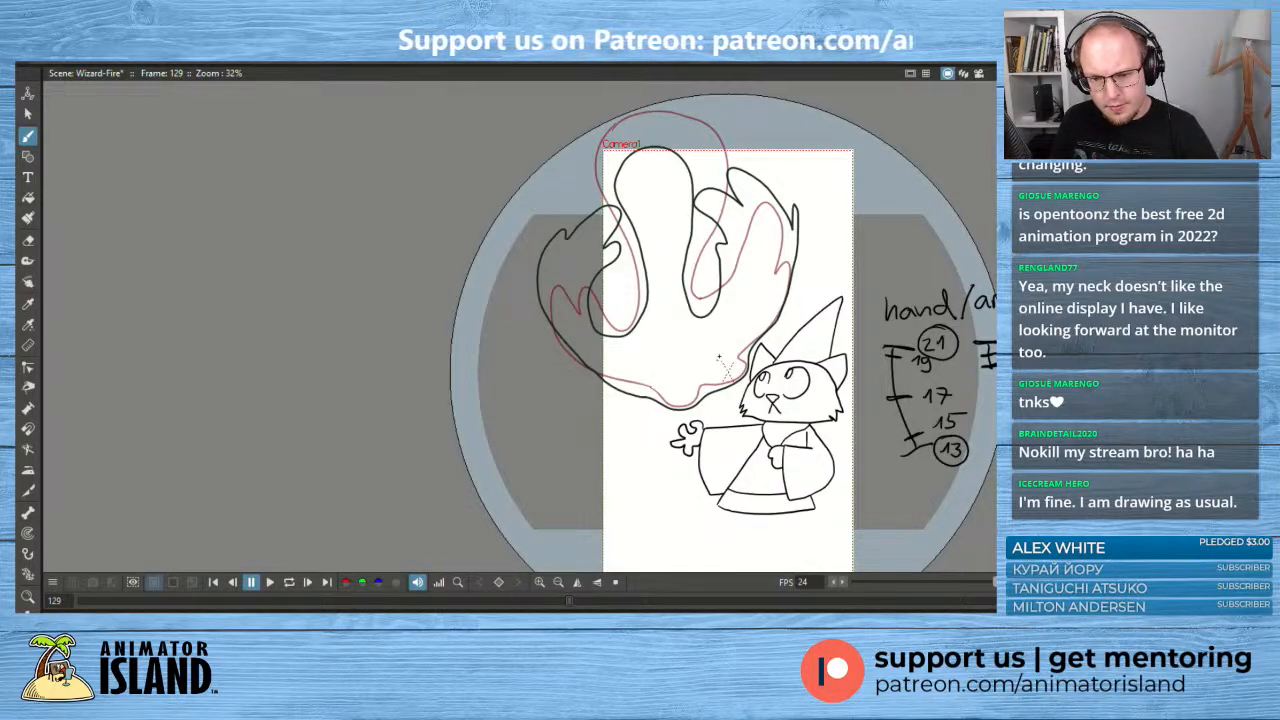
key(s)
click(704, 286)
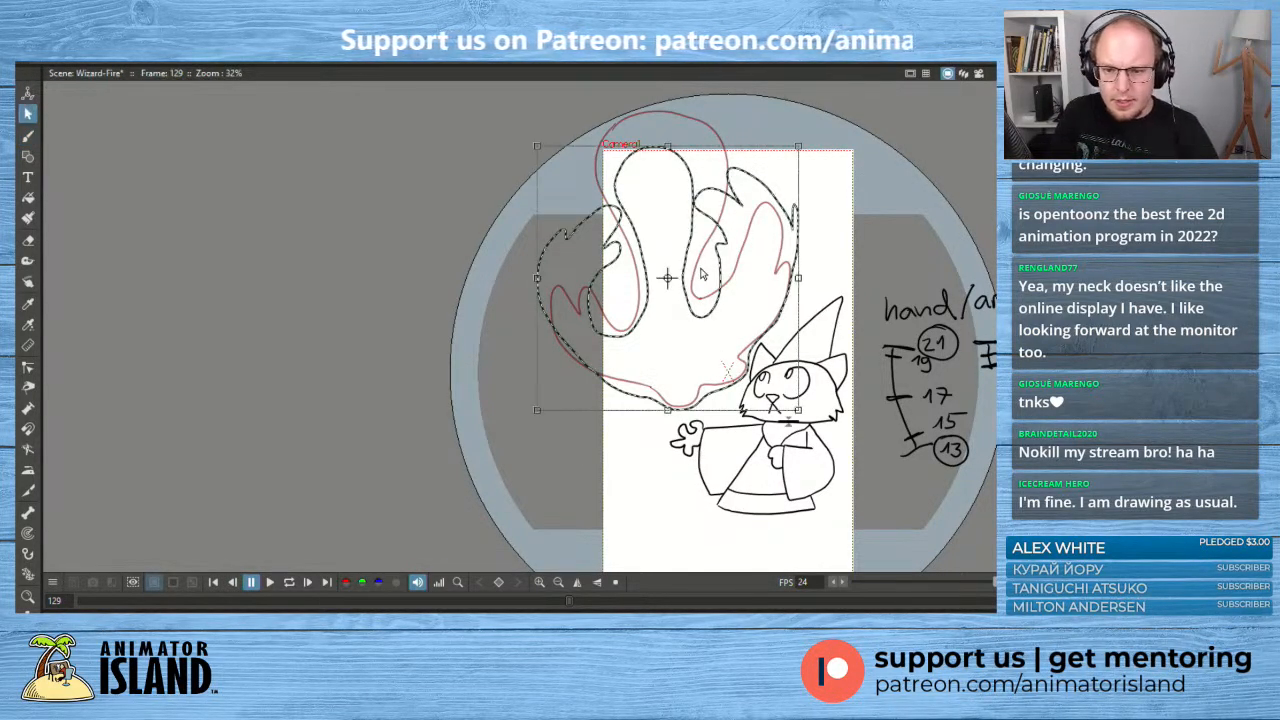
key(Delete)
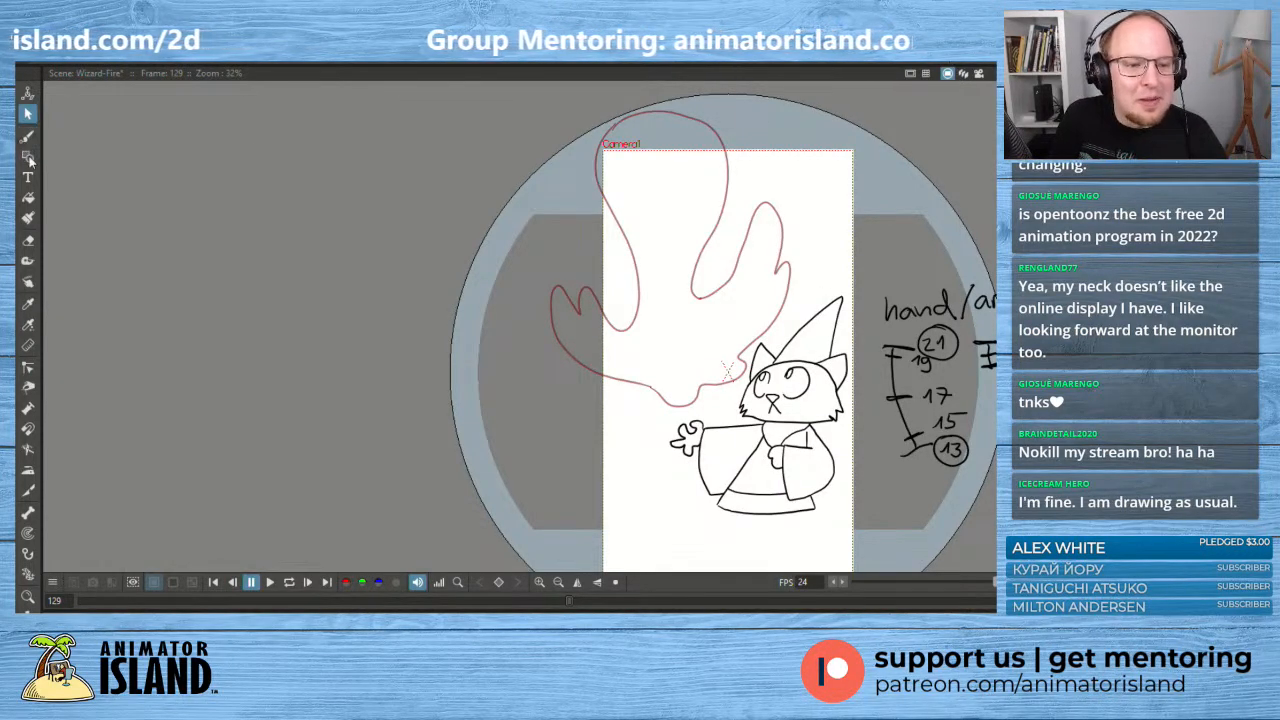
- With the Brush tool, redraw the fireball's bottom curve and its outer right edge on frame 129, just outside the onion skin
click(27, 136)
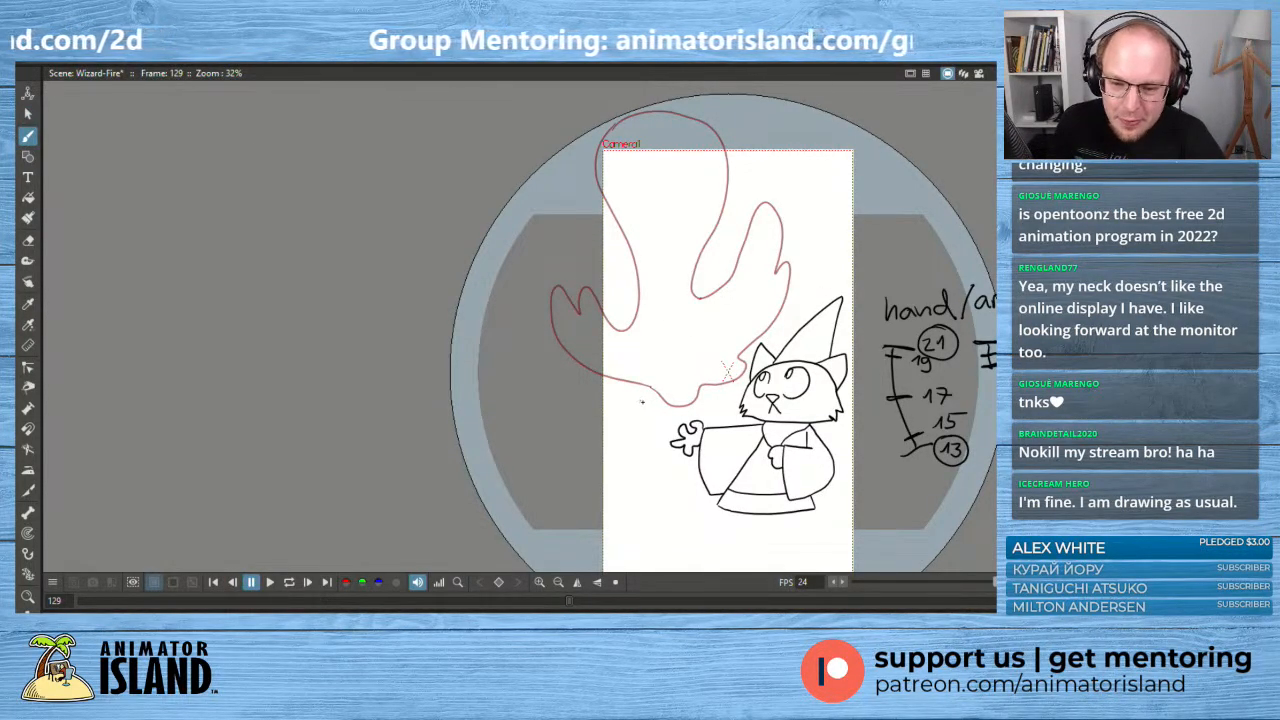
mouse_move(641, 400)
mouse_down()
mouse_move(692, 409)
mouse_move(748, 374)
mouse_move(764, 332)
mouse_up()
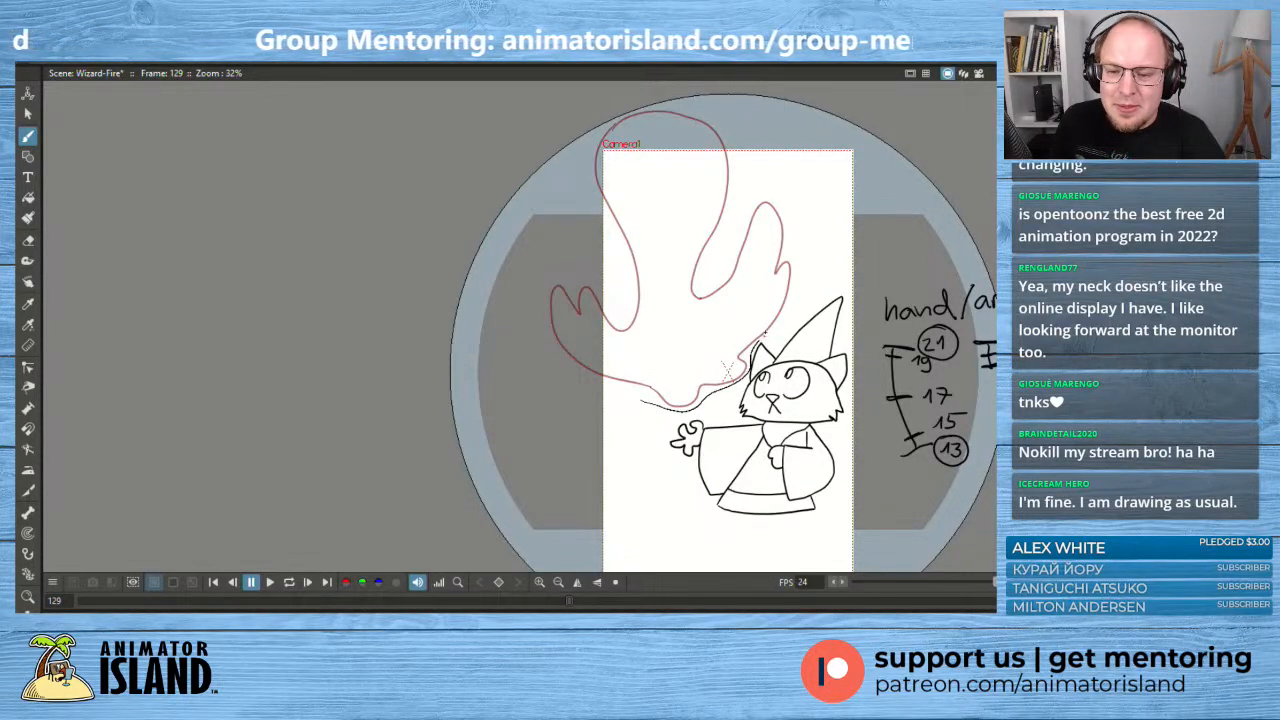
key(ctrl+z)
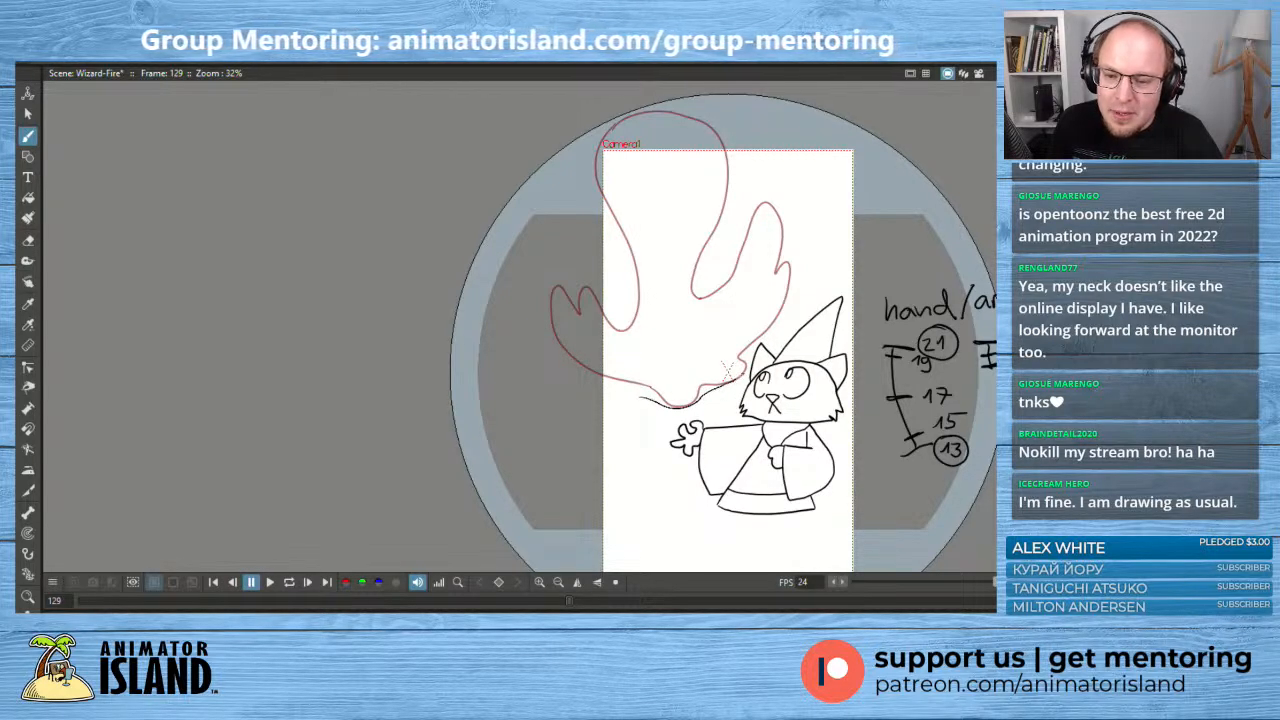
mouse_move(745, 356)
mouse_down()
mouse_move(784, 305)
mouse_move(793, 242)
mouse_up()
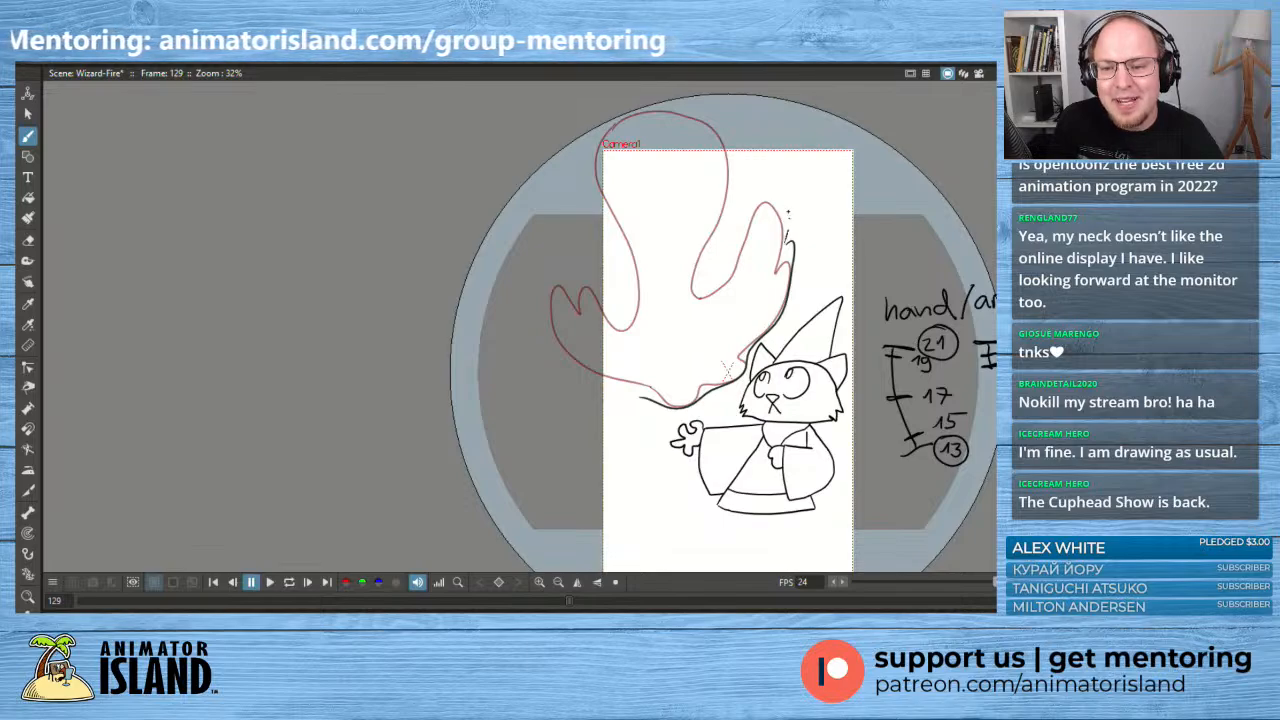
- Draw the right flame tongue, the notch beside it and the rounded top of the central ball, undoing unsatisfactory strokes
mouse_move(787, 243)
mouse_down()
mouse_move(790, 257)
mouse_move(784, 210)
mouse_up()
key(ctrl+z)
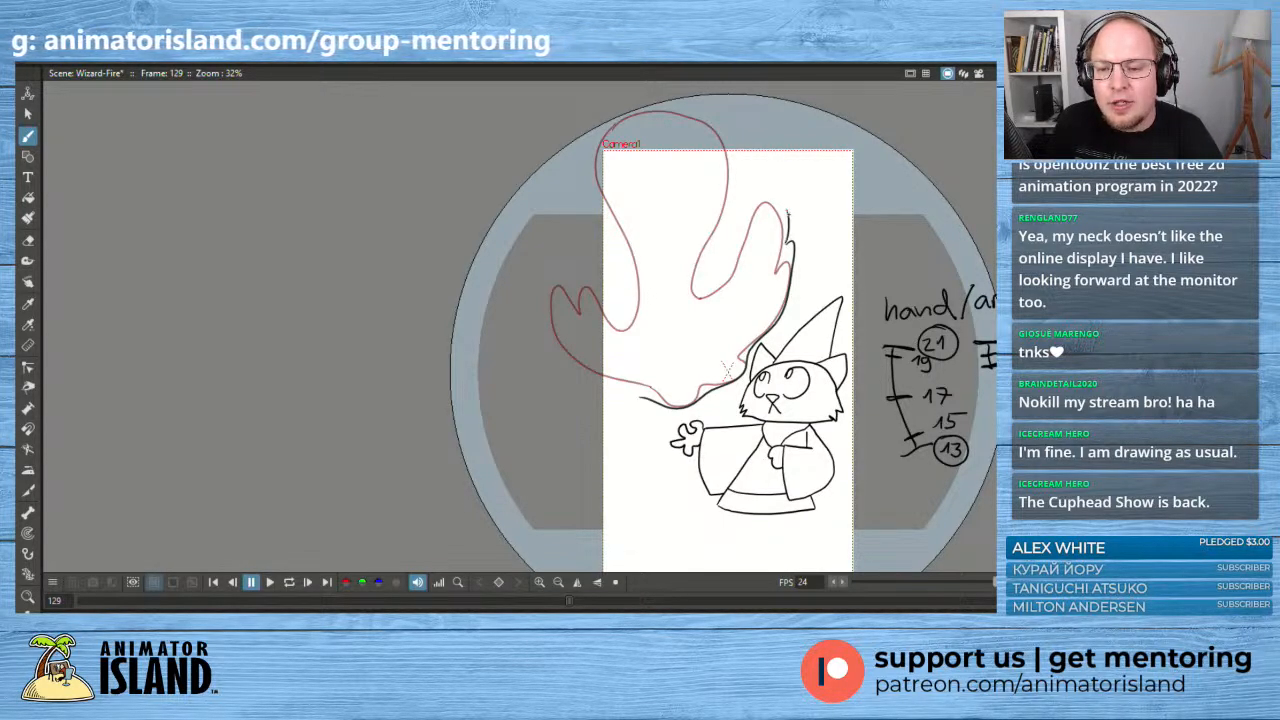
key(ctrl+z)
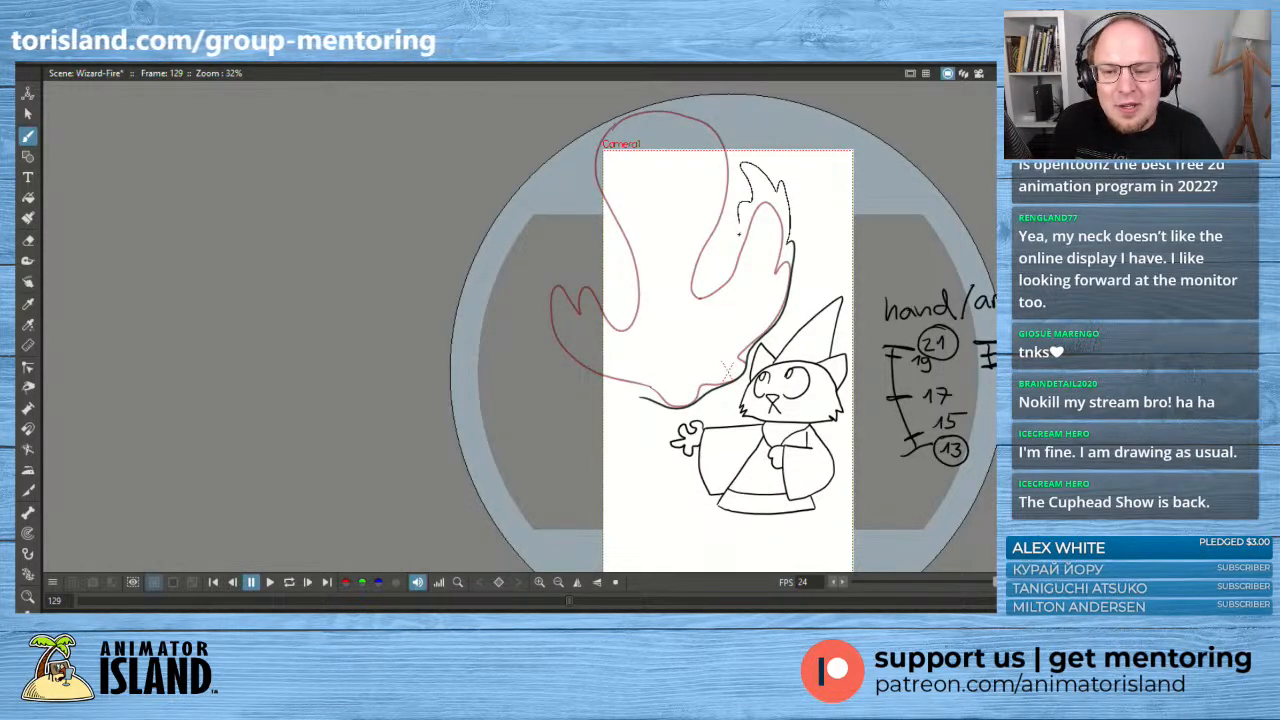
drag(789, 228, 789, 243)
key(ctrl+z)
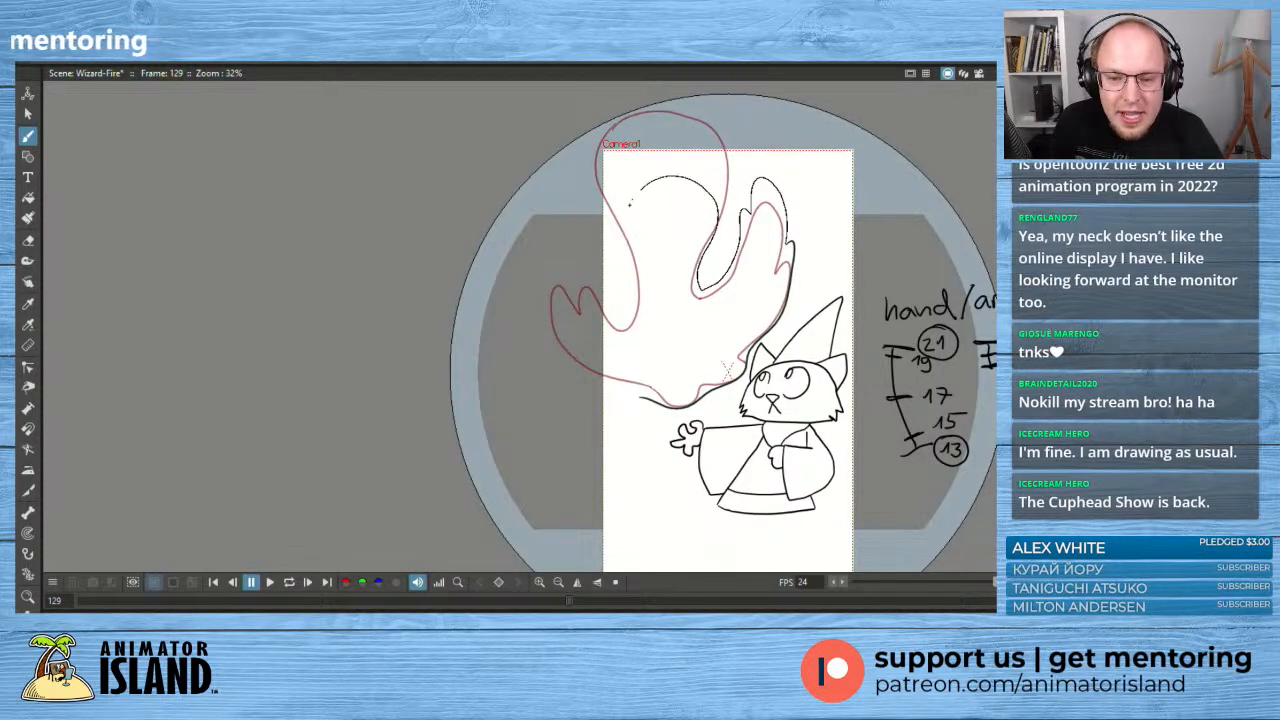
- Draw the ball's left side, the left notch and the left flame tongue, and close the outline along the bottom
drag(630, 203, 635, 257)
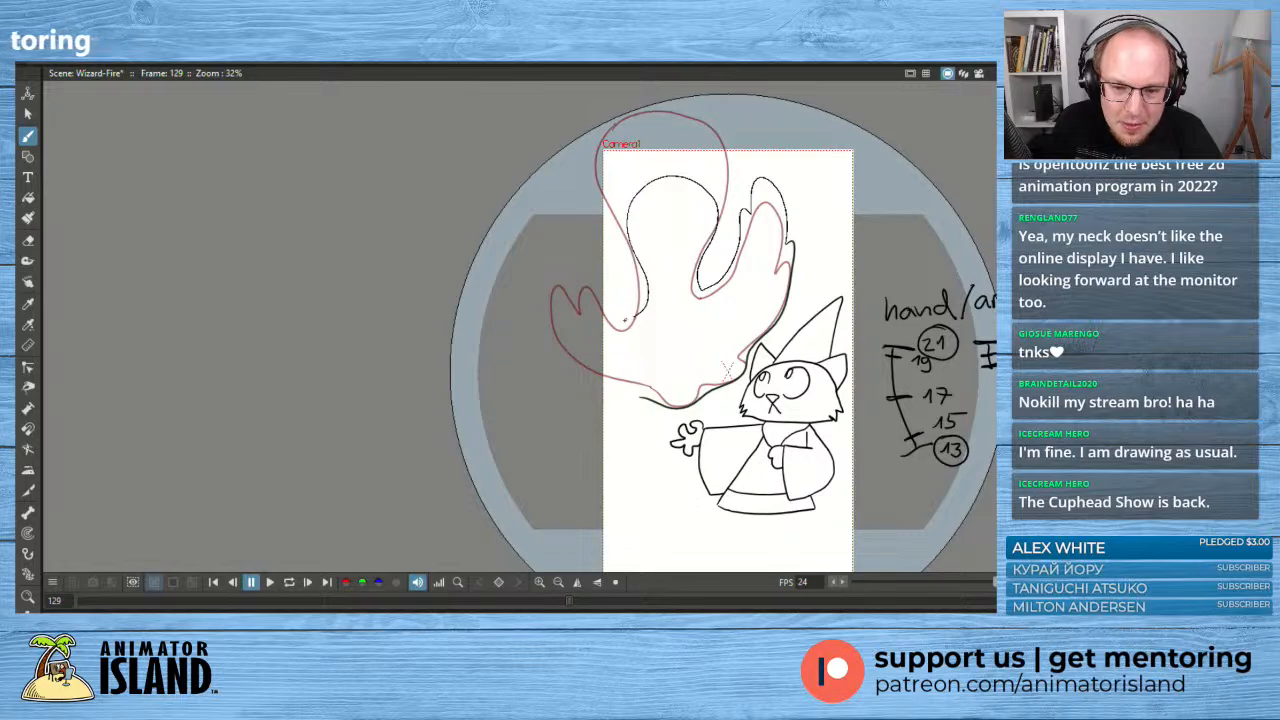
drag(618, 321, 620, 320)
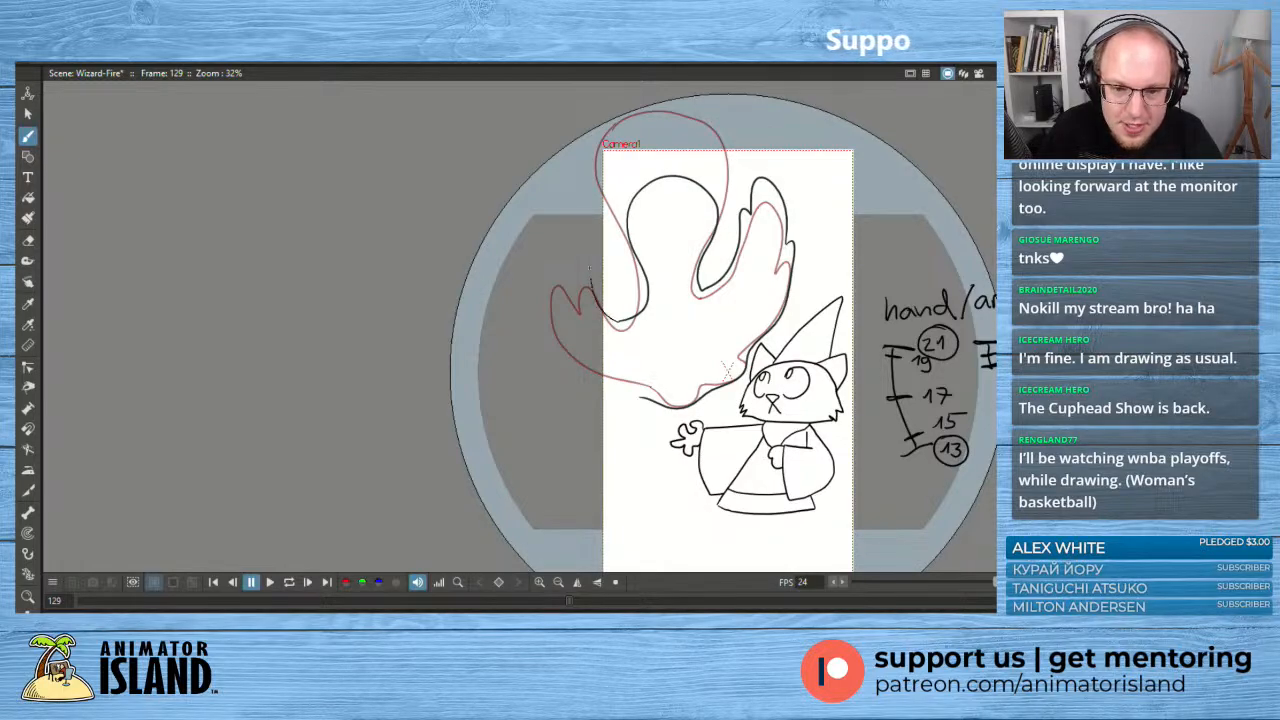
drag(586, 239, 546, 283)
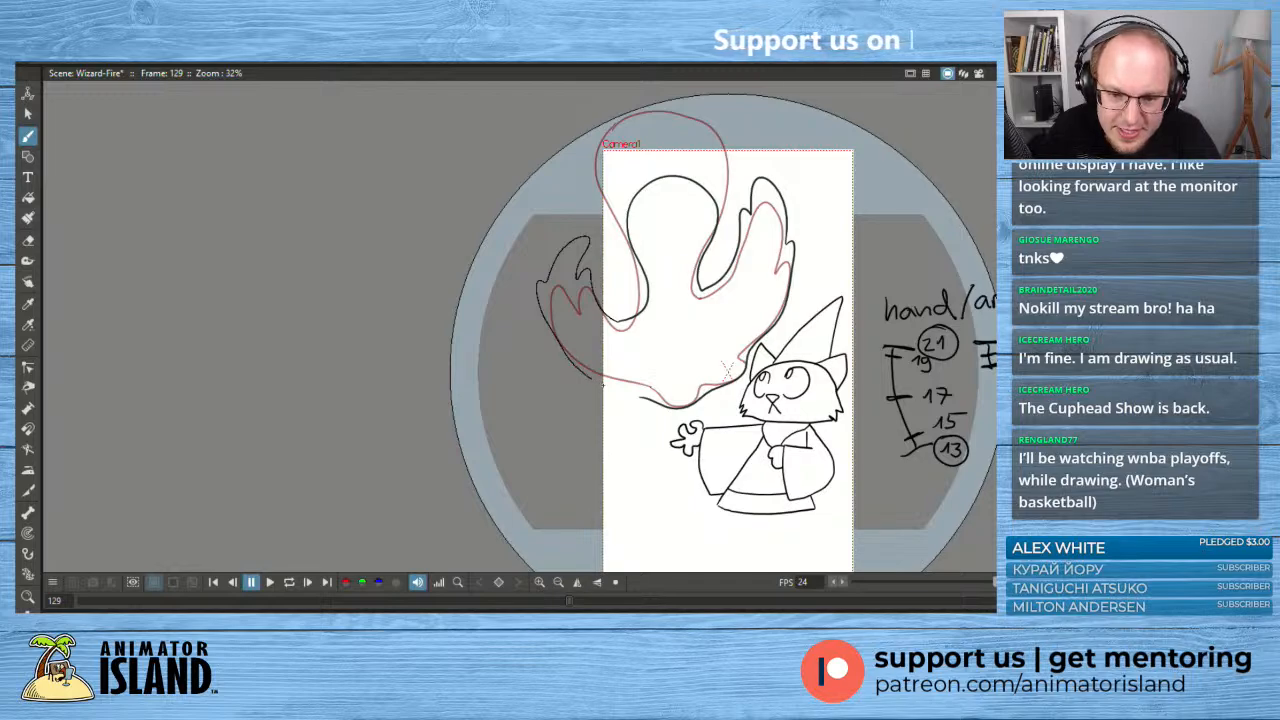
drag(643, 398, 673, 409)
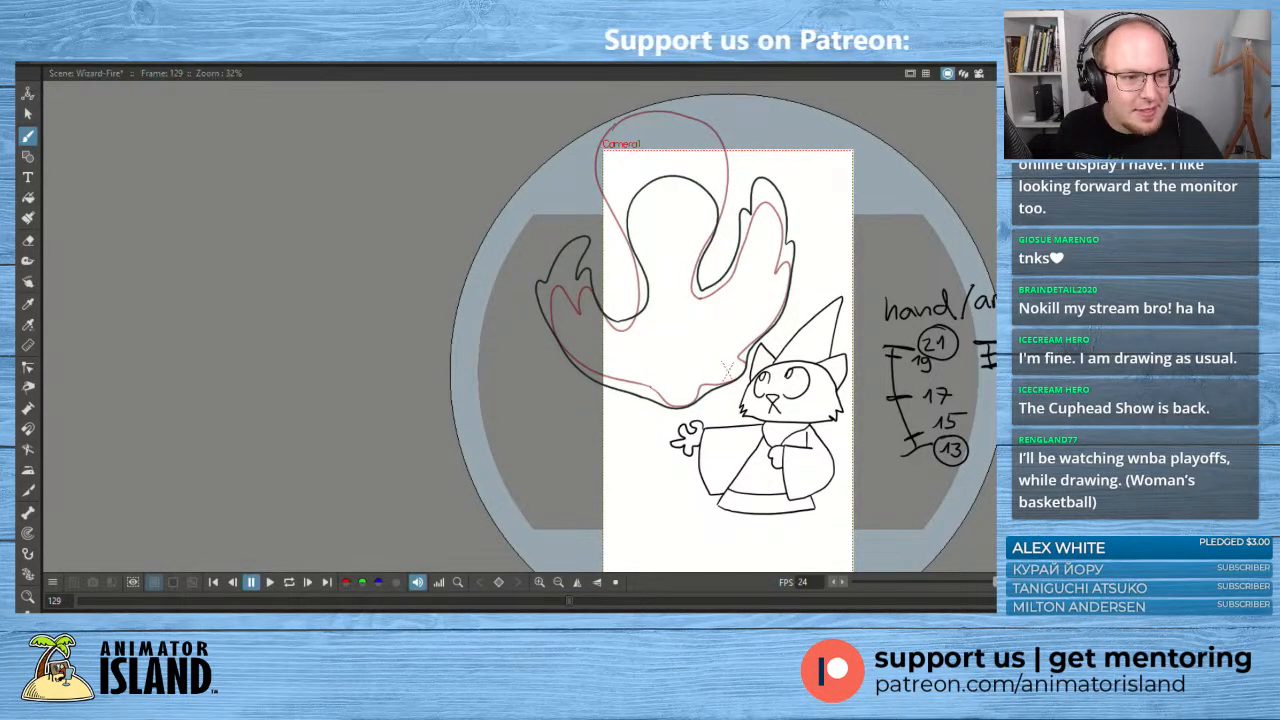
- Stretch the left flame stroke of the frame 129 outline slightly outward with the Selection tool
click(28, 113)
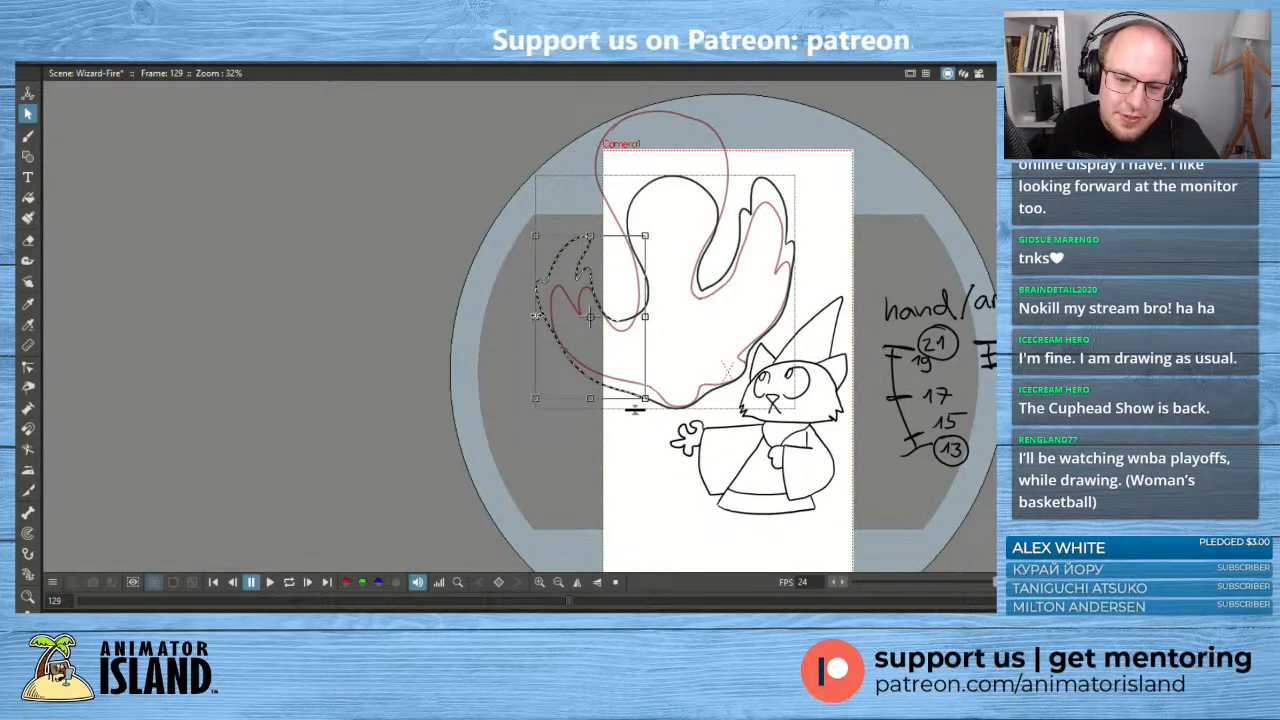
click(531, 316)
drag(531, 316, 534, 317)
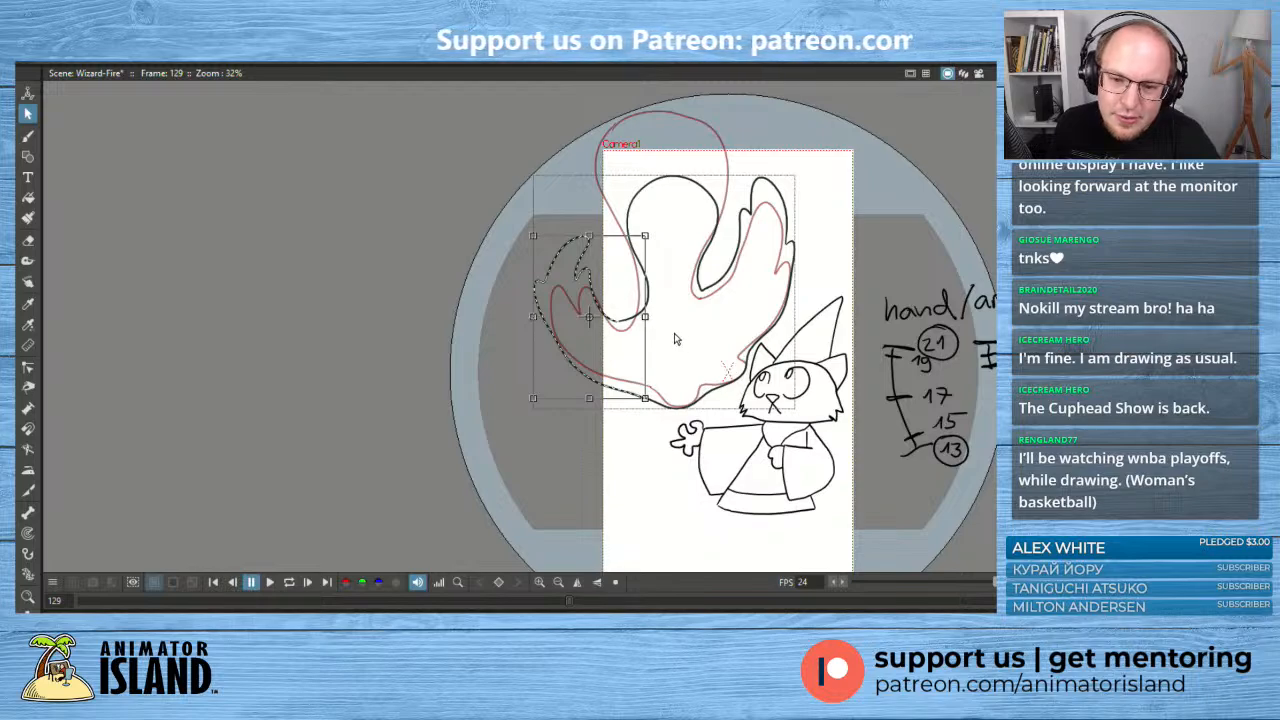
click(677, 337)
click(652, 179)
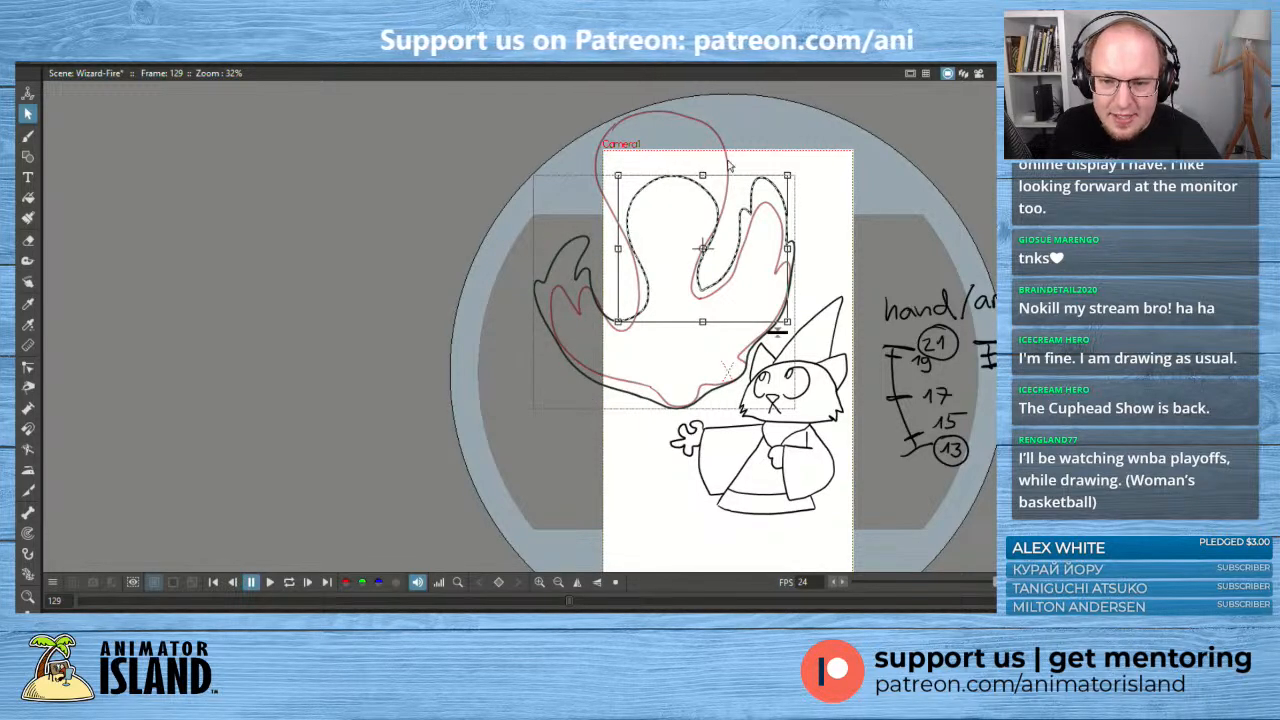
click(716, 133)
click(703, 296)
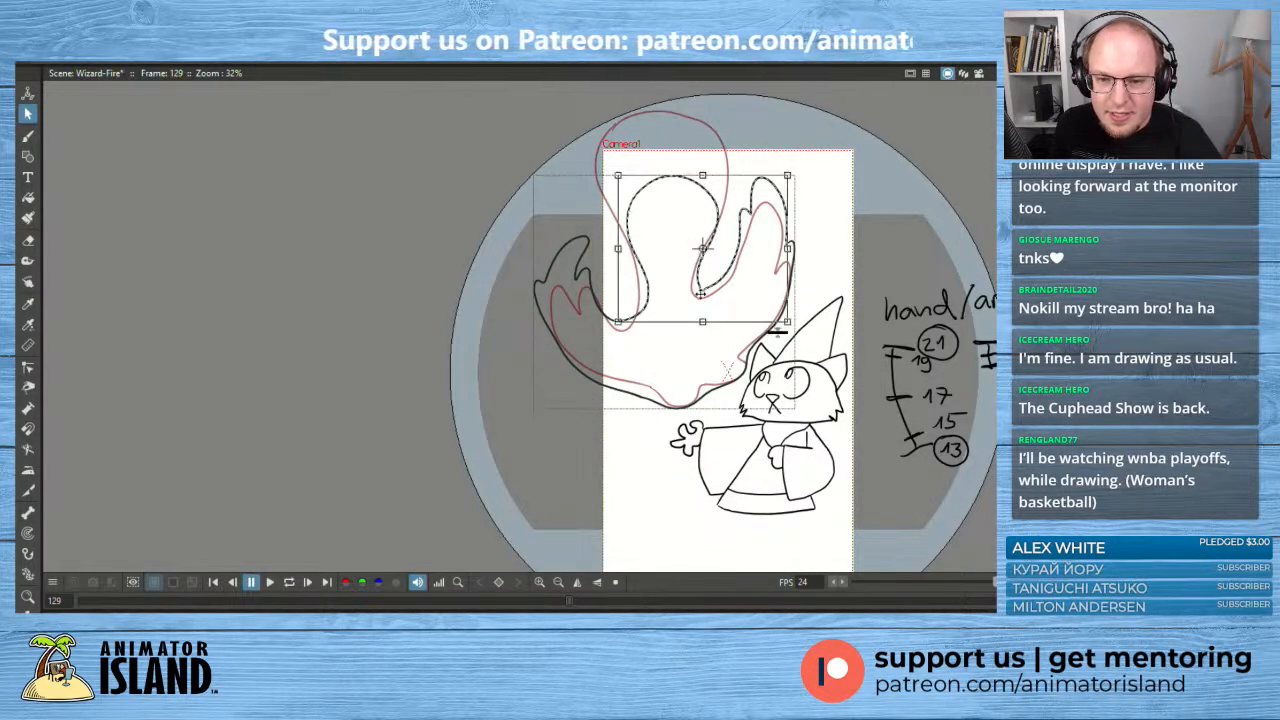
click(603, 501)
- Stretch the outline's lower-right stroke slightly downward and fine-tune the adjoining left flame stroke
scroll(556, 333, up, 3)
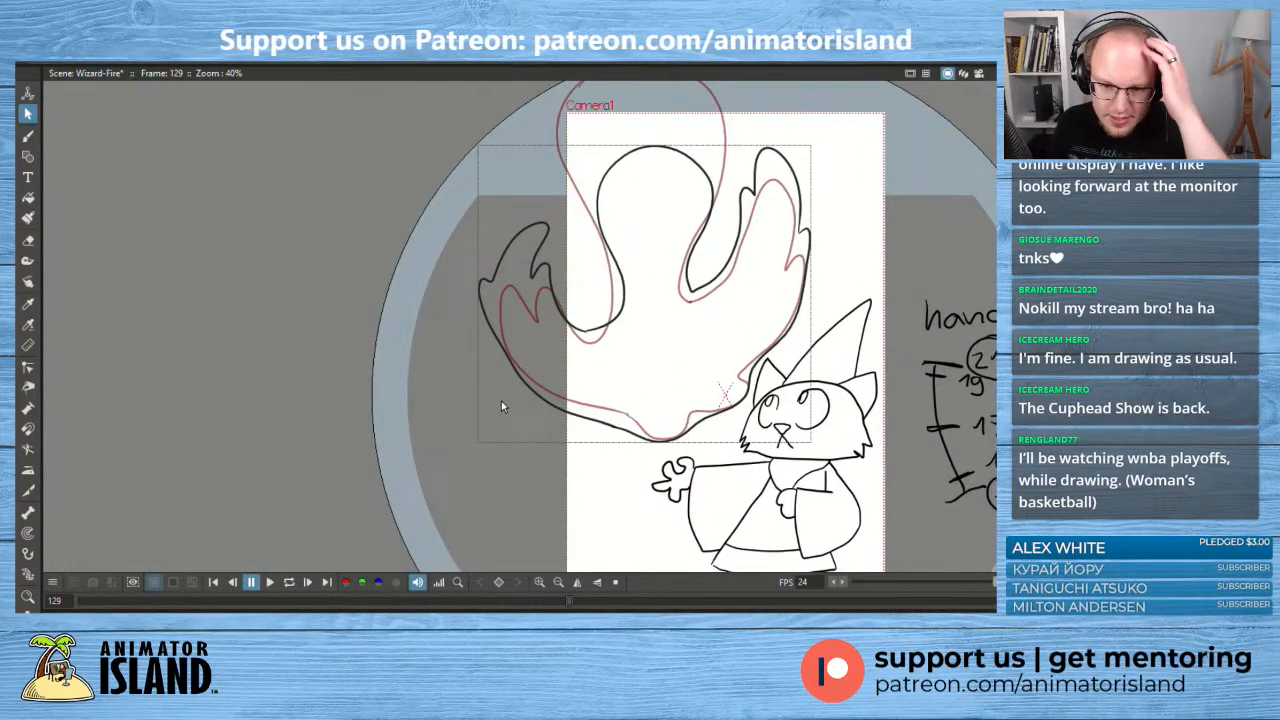
scroll(501, 405, down, 2)
click(683, 410)
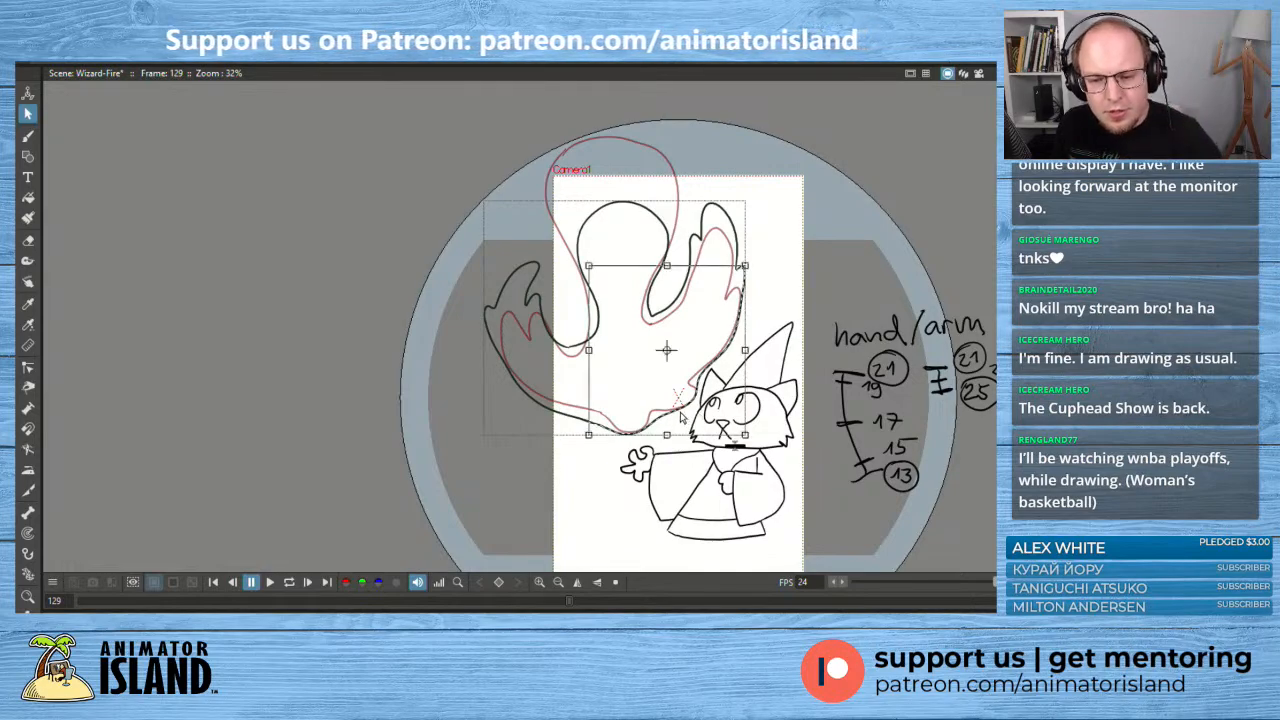
drag(667, 434, 667, 437)
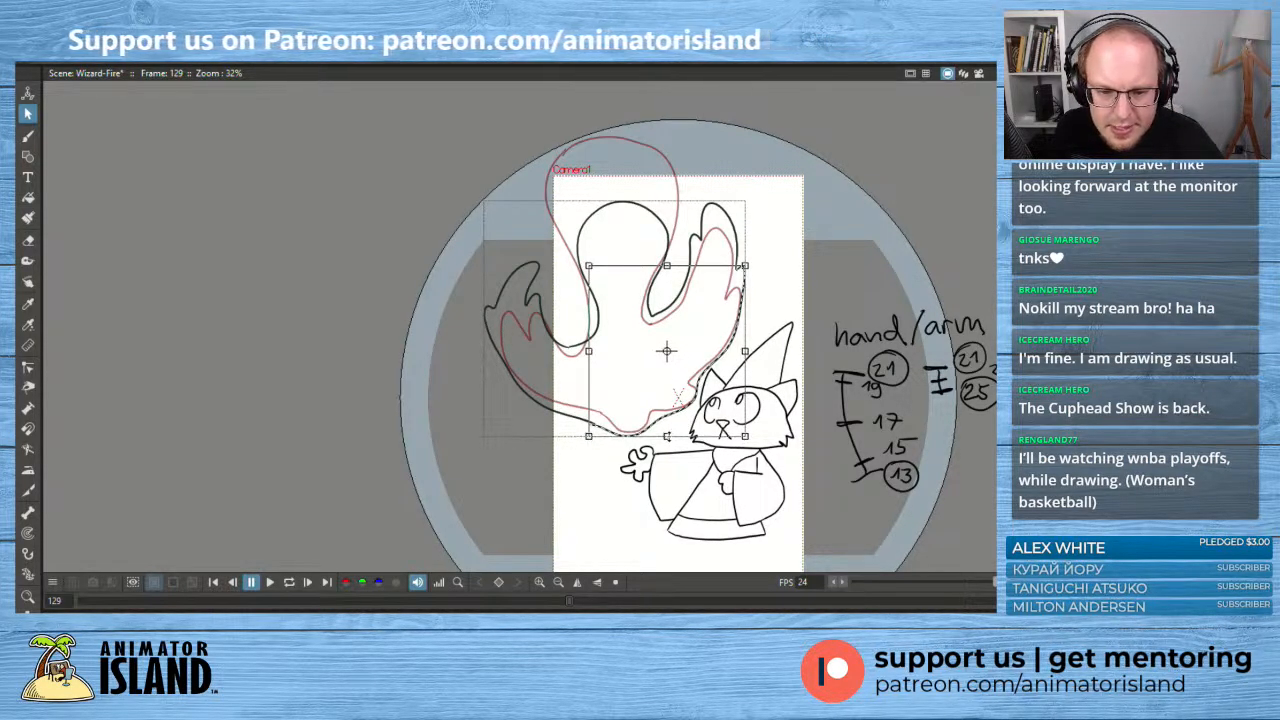
click(567, 420)
drag(585, 434, 585, 437)
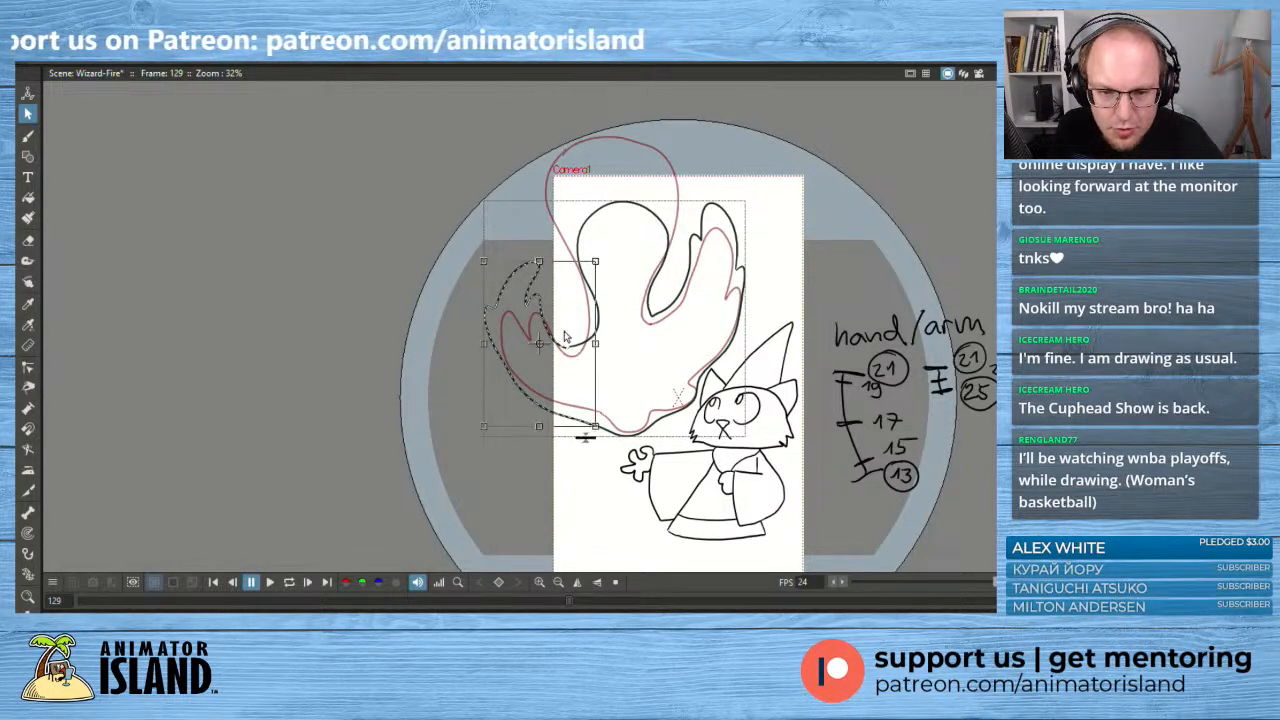
click(673, 369)
- Draw the frame 131 flame as a curling shape with an arched inner edge, jagged tips on both sides and a rounded bottom
mouse_move(676, 339)
mouse_down()
mouse_move(606, 431)
mouse_move(505, 373)
mouse_up()
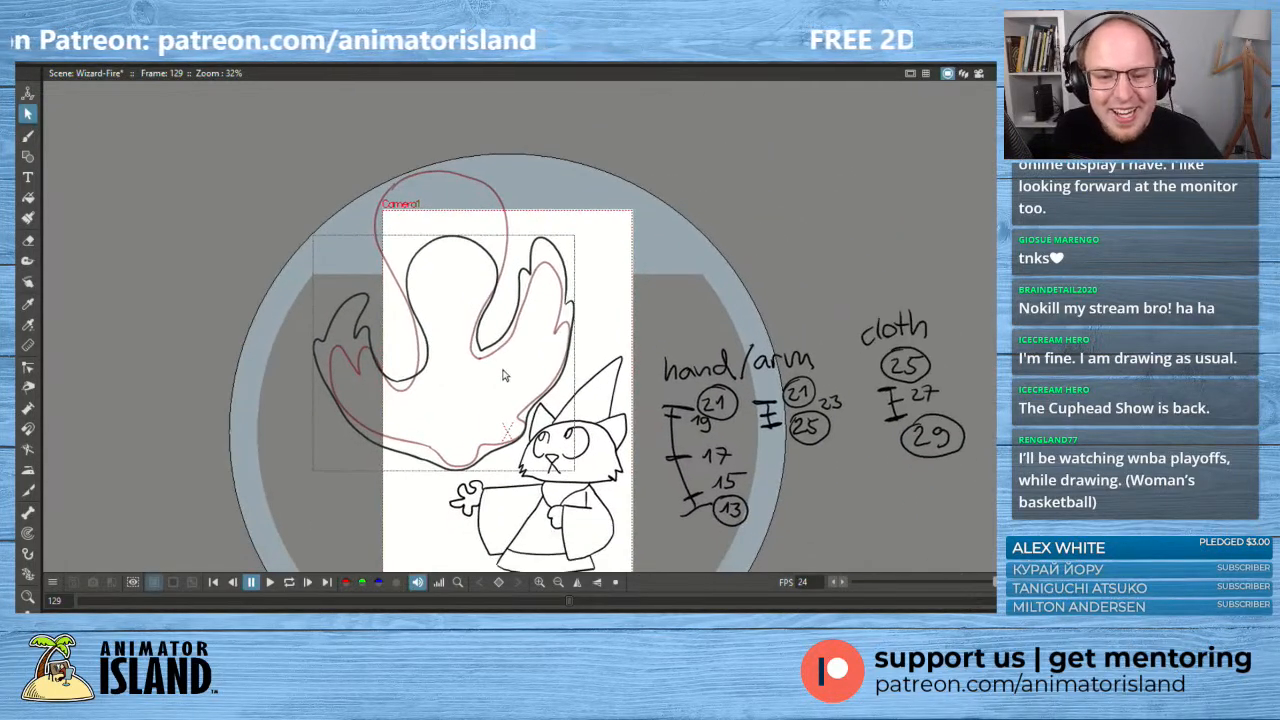
click(454, 236)
click(566, 211)
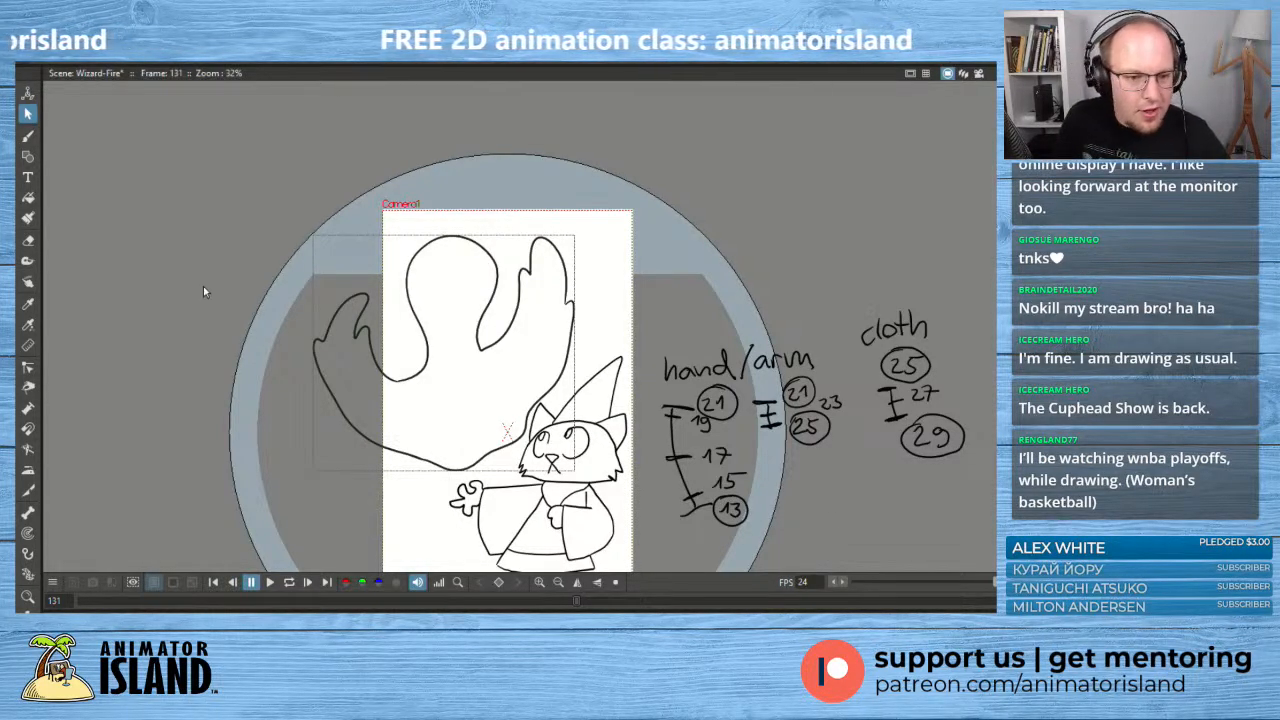
click(28, 135)
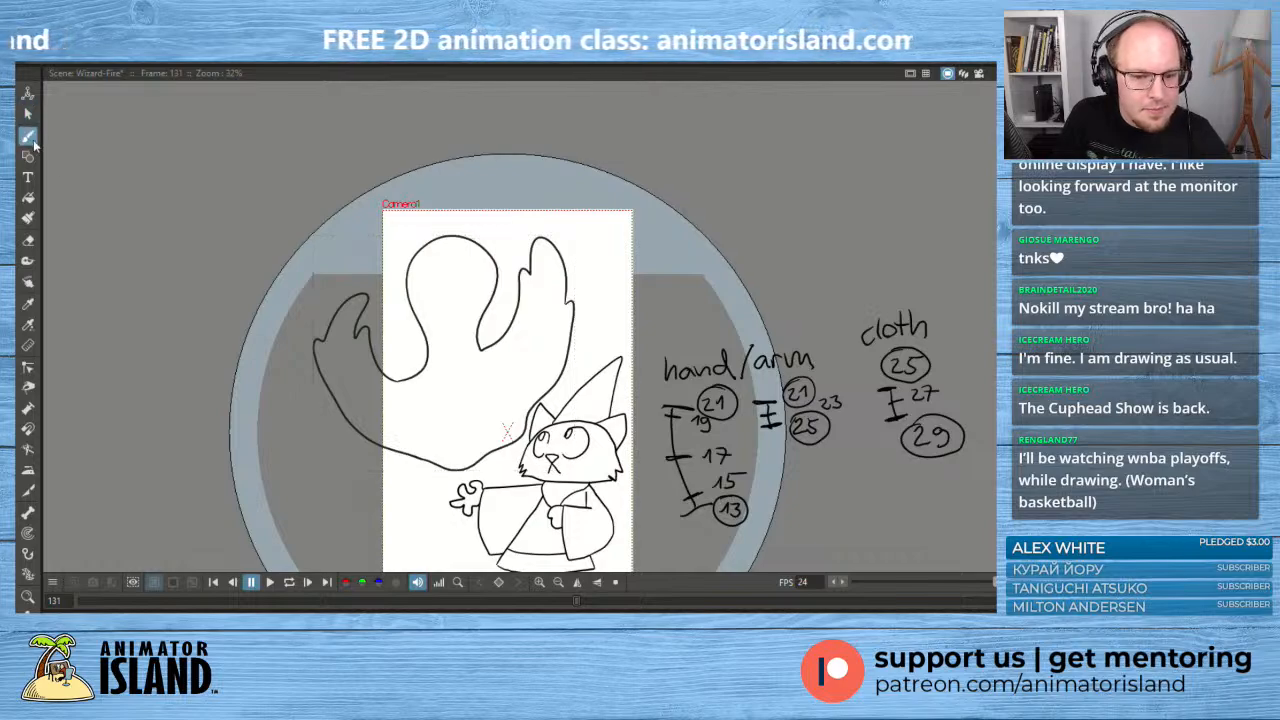
key(alt+o)
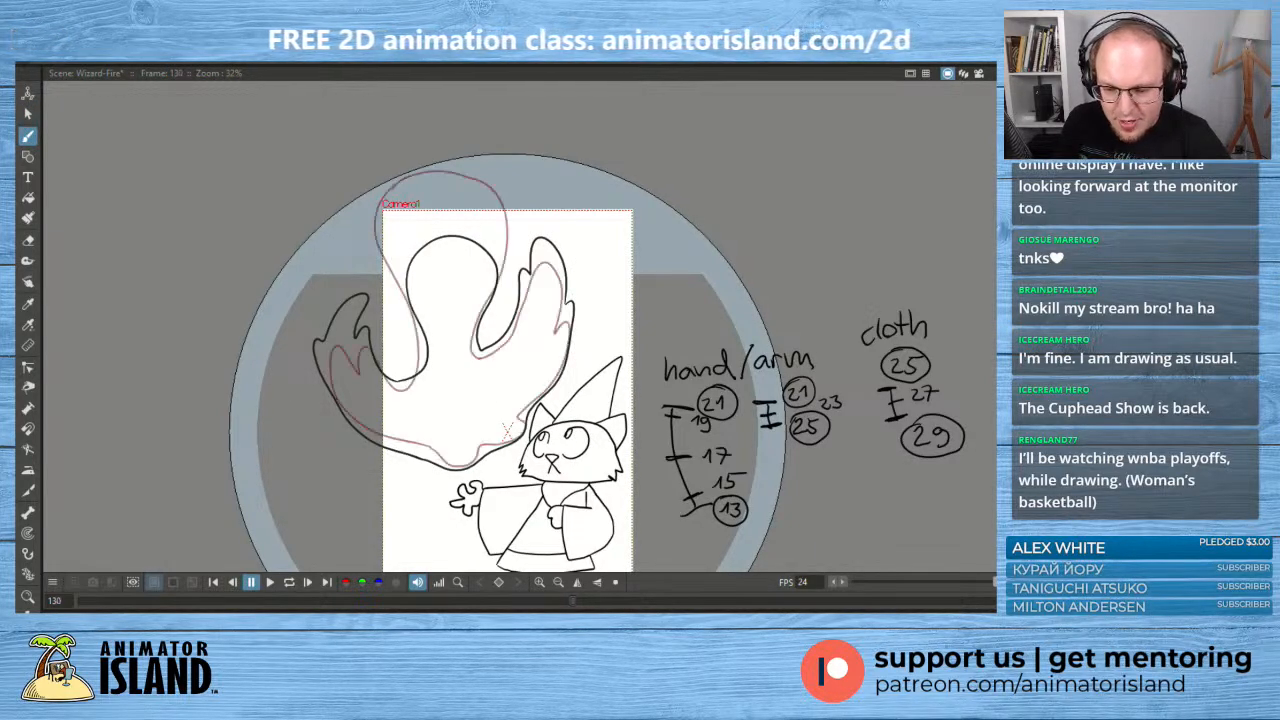
key(alt+o)
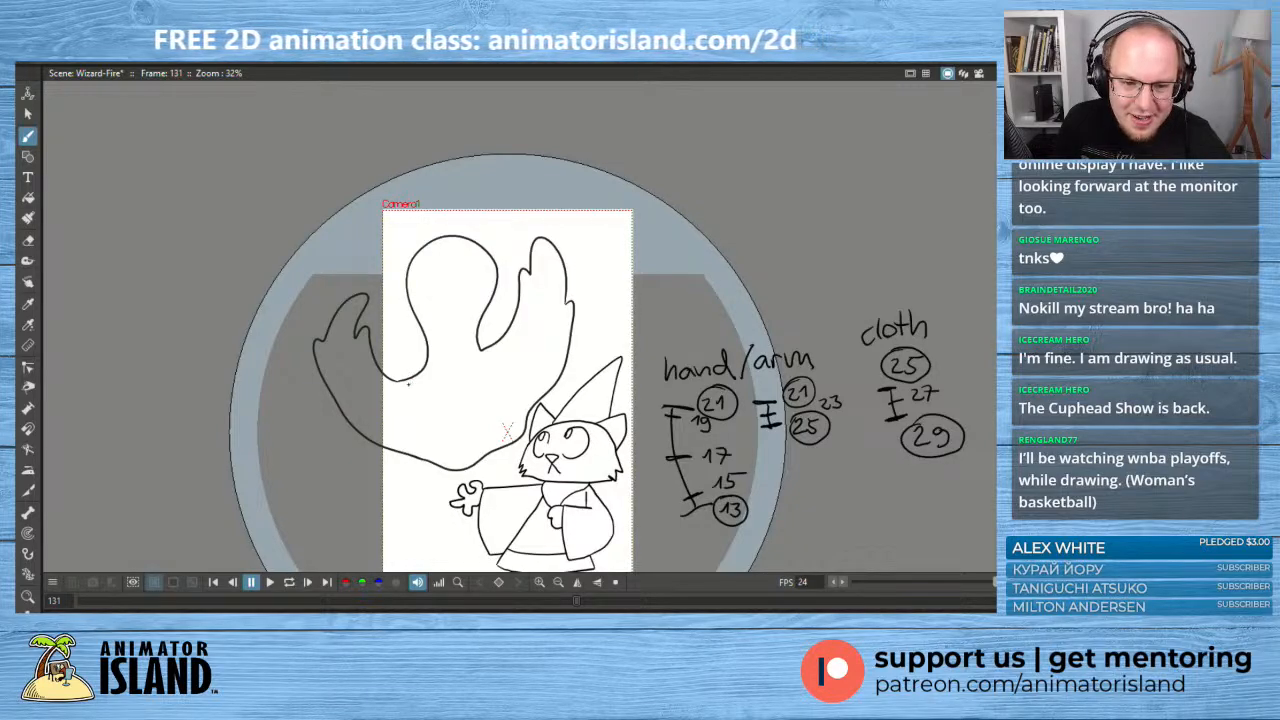
mouse_move(408, 384)
mouse_down()
mouse_move(431, 325)
mouse_move(483, 333)
mouse_move(490, 377)
mouse_move(517, 362)
mouse_move(520, 317)
mouse_move(489, 289)
mouse_move(499, 263)
mouse_move(463, 256)
mouse_move(500, 222)
mouse_move(537, 246)
mouse_move(571, 321)
mouse_up()
key(ctrl+z)
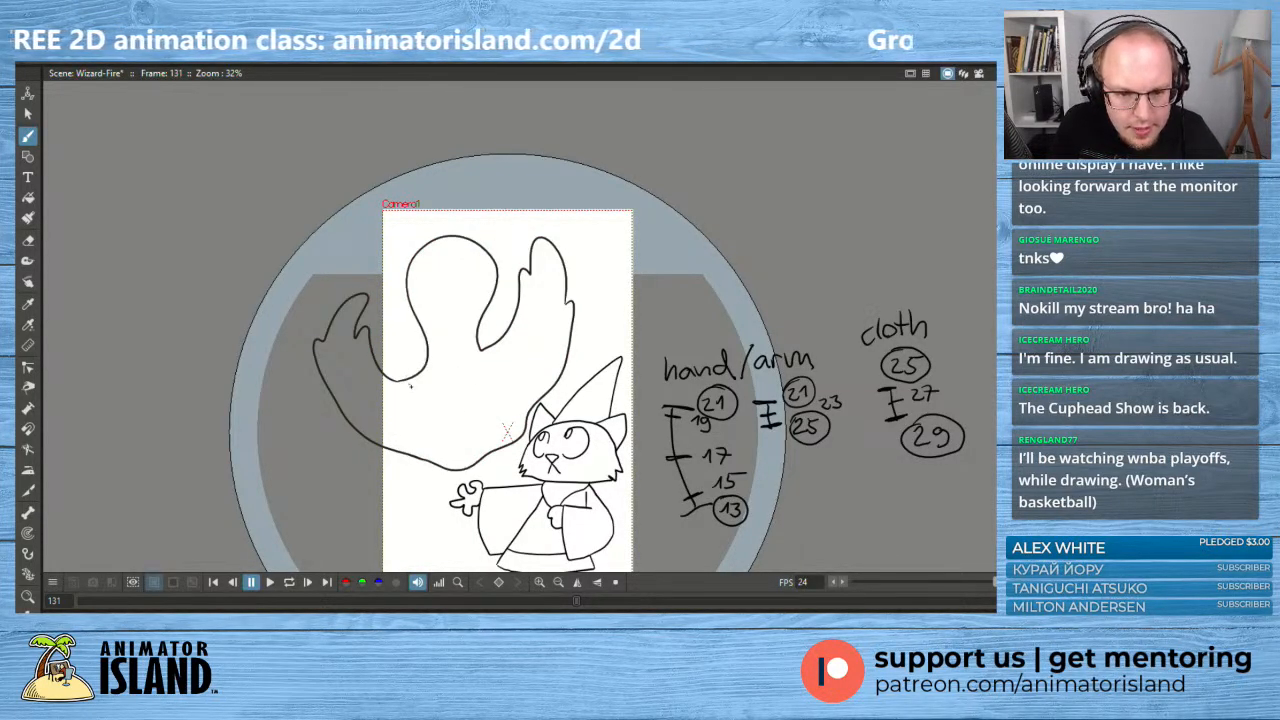
mouse_move(410, 386)
mouse_down()
mouse_move(457, 332)
mouse_move(498, 363)
mouse_move(519, 328)
mouse_move(513, 295)
mouse_move(480, 252)
mouse_move(444, 247)
mouse_move(466, 227)
mouse_move(520, 227)
mouse_up()
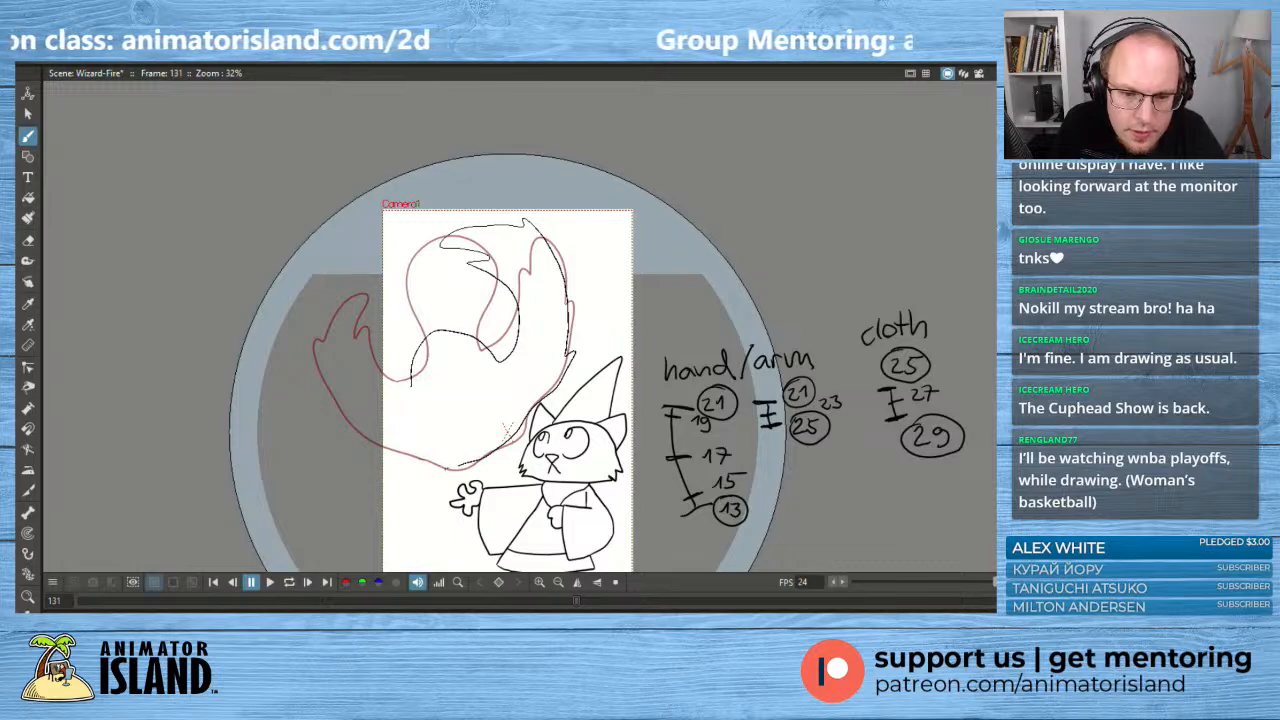
drag(434, 467, 426, 471)
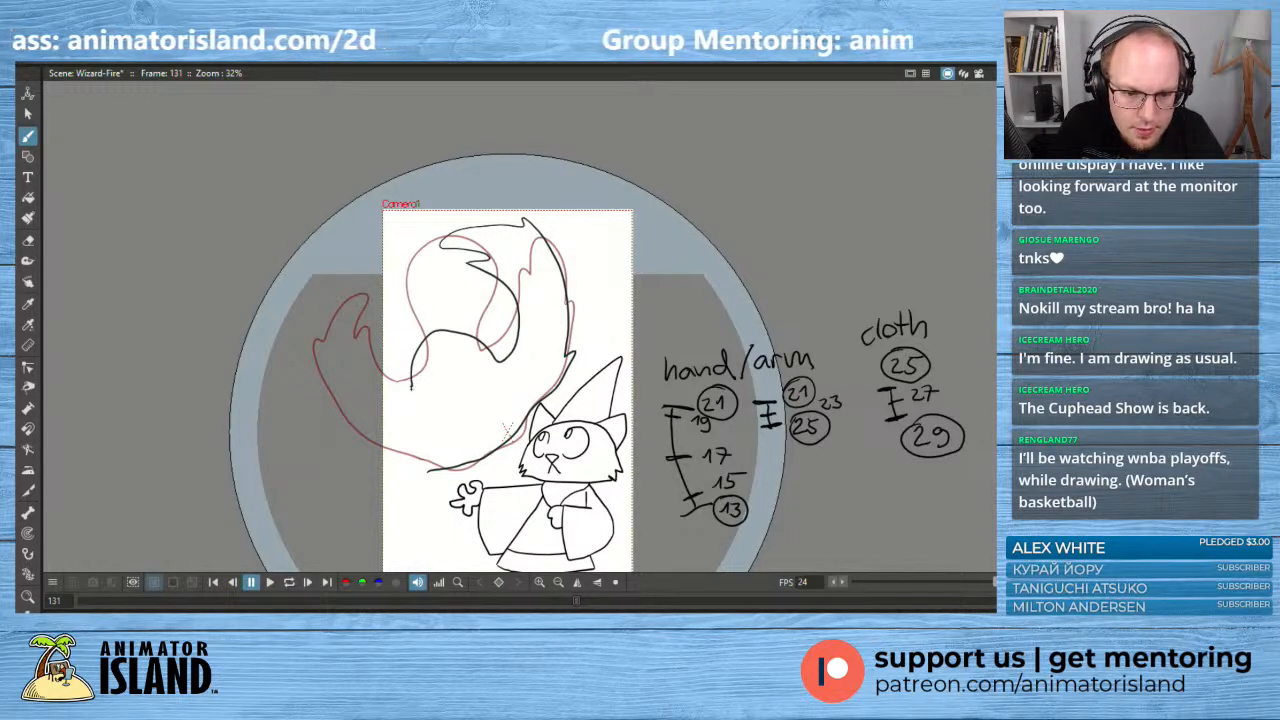
drag(380, 372, 390, 313)
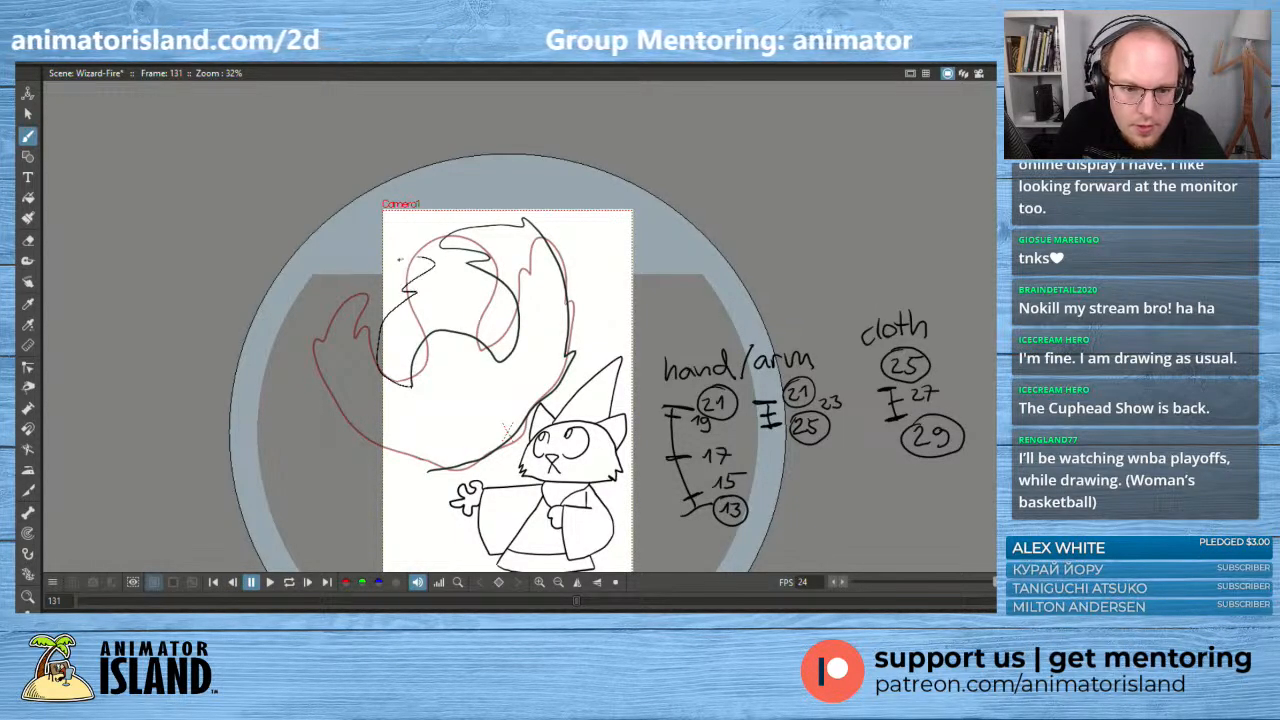
drag(399, 259, 383, 245)
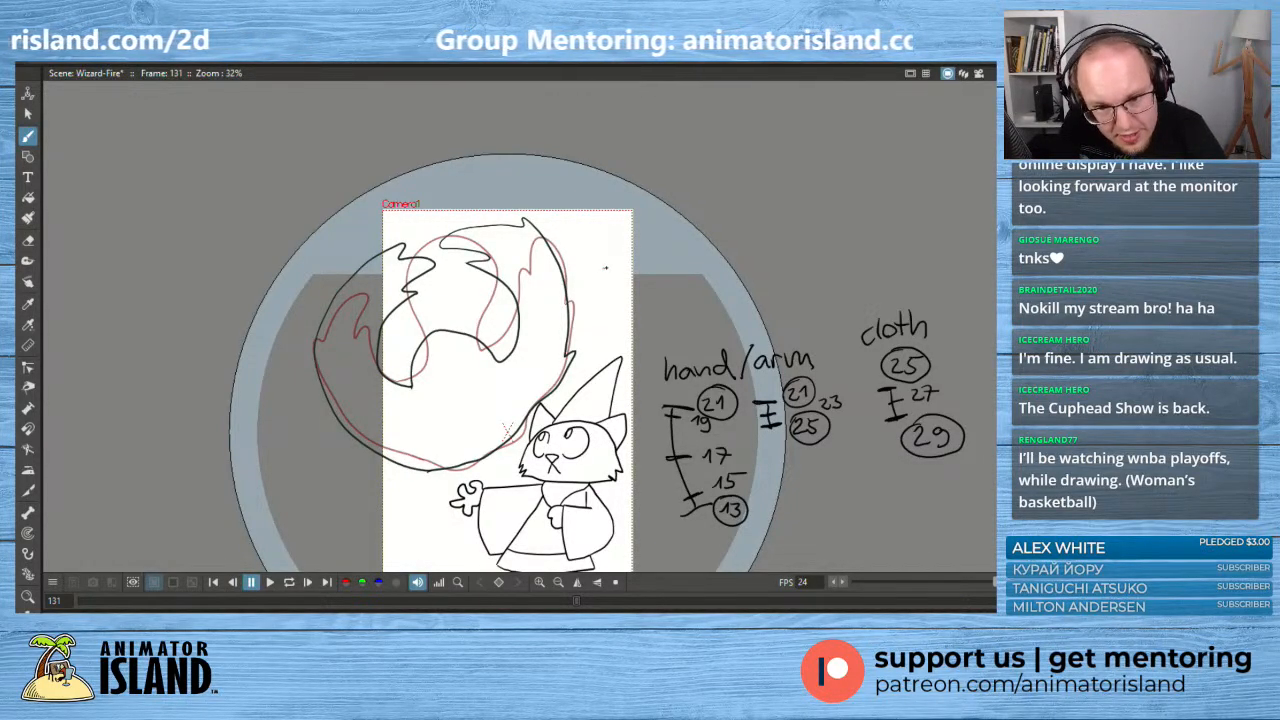
drag(605, 267, 584, 302)
key(ctrl+z)
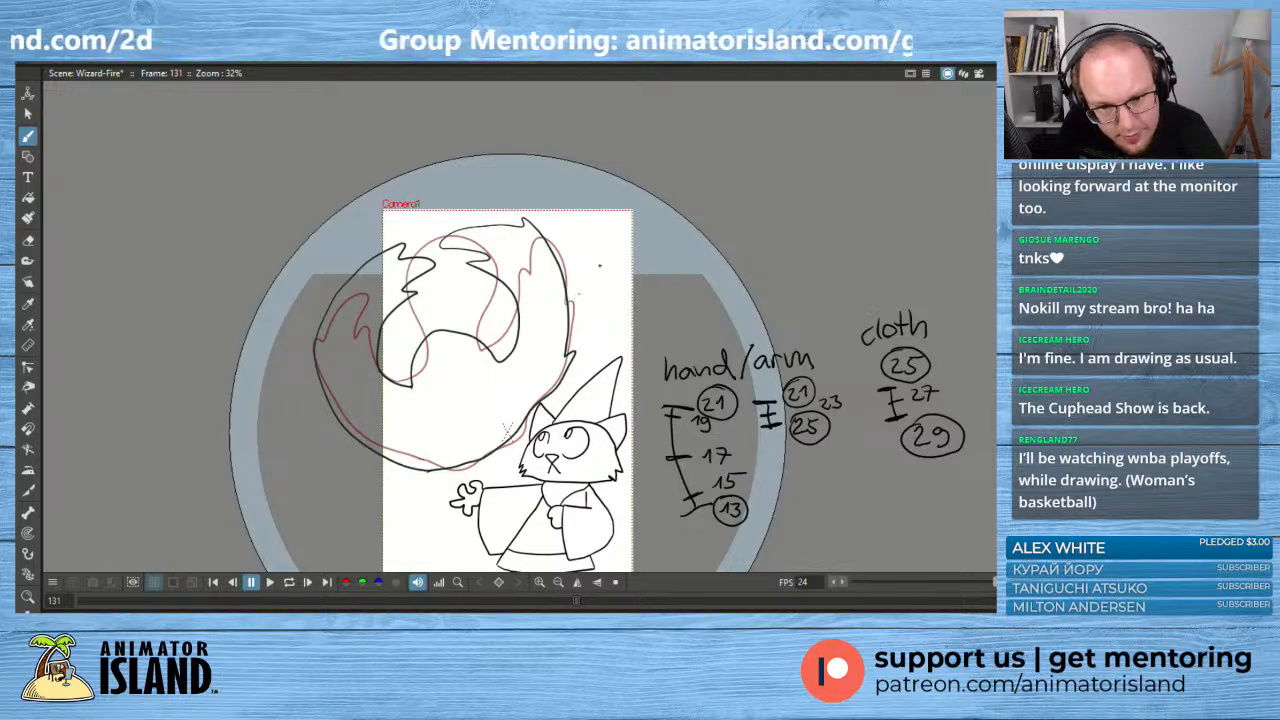
drag(618, 248, 594, 282)
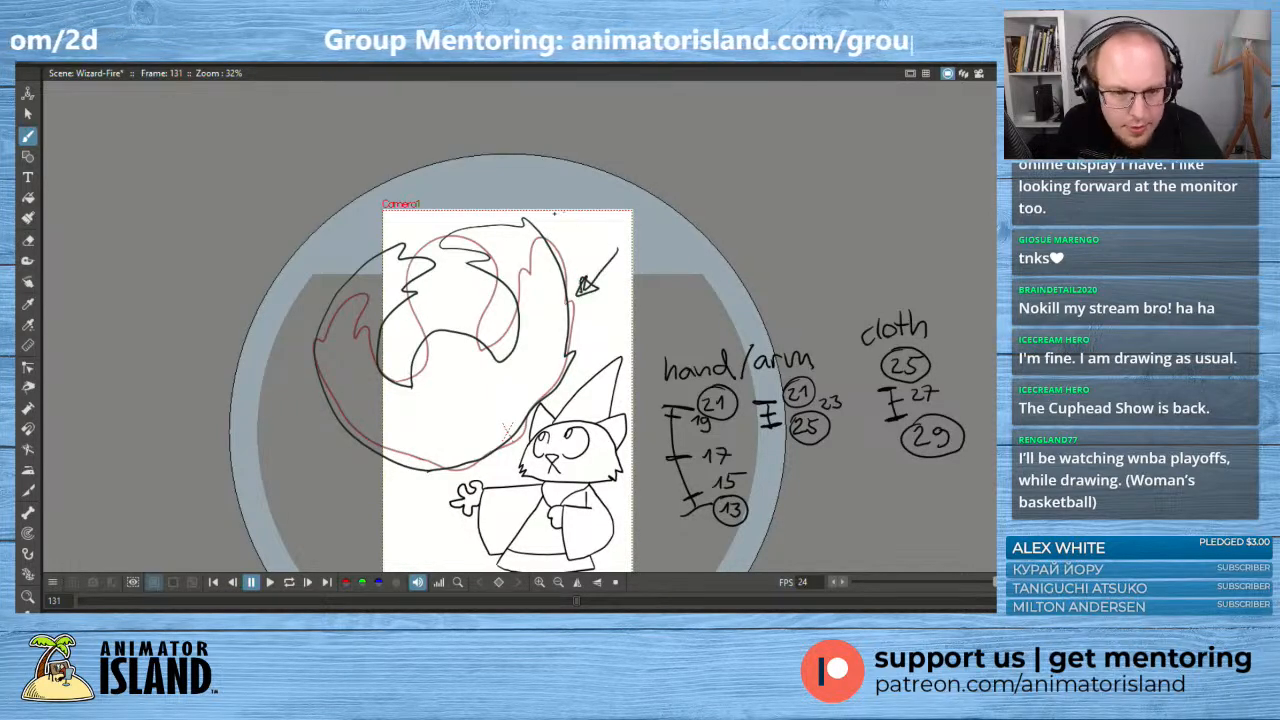
key(ctrl+z)
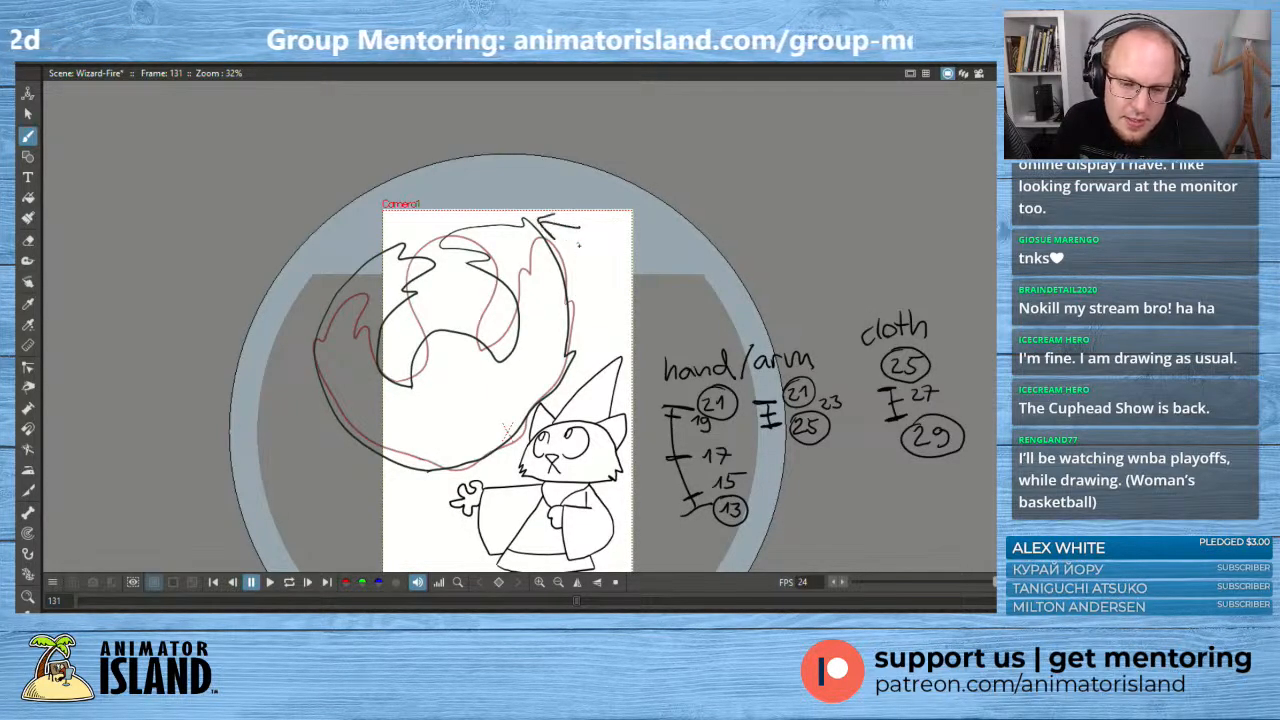
key(ctrl+z)
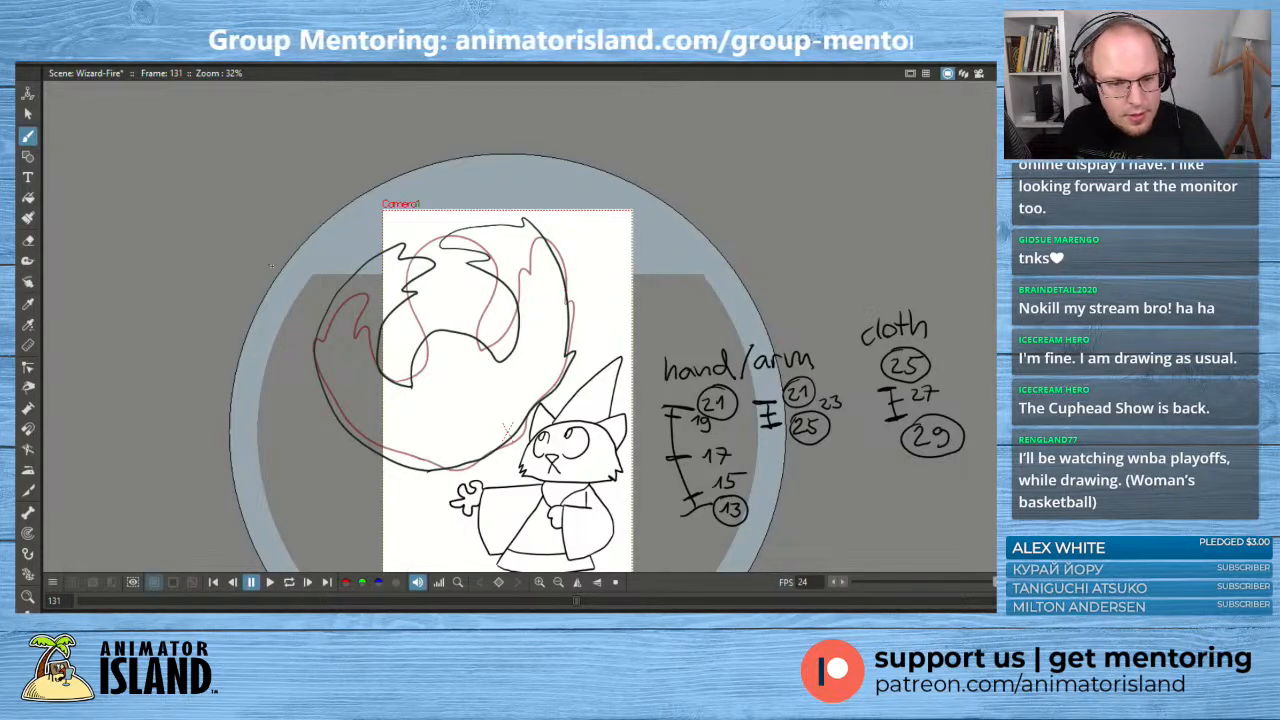
- Scale the whole frame 131 flame outline narrower from both sides and slightly lower at its top with the Selection tool
click(28, 113)
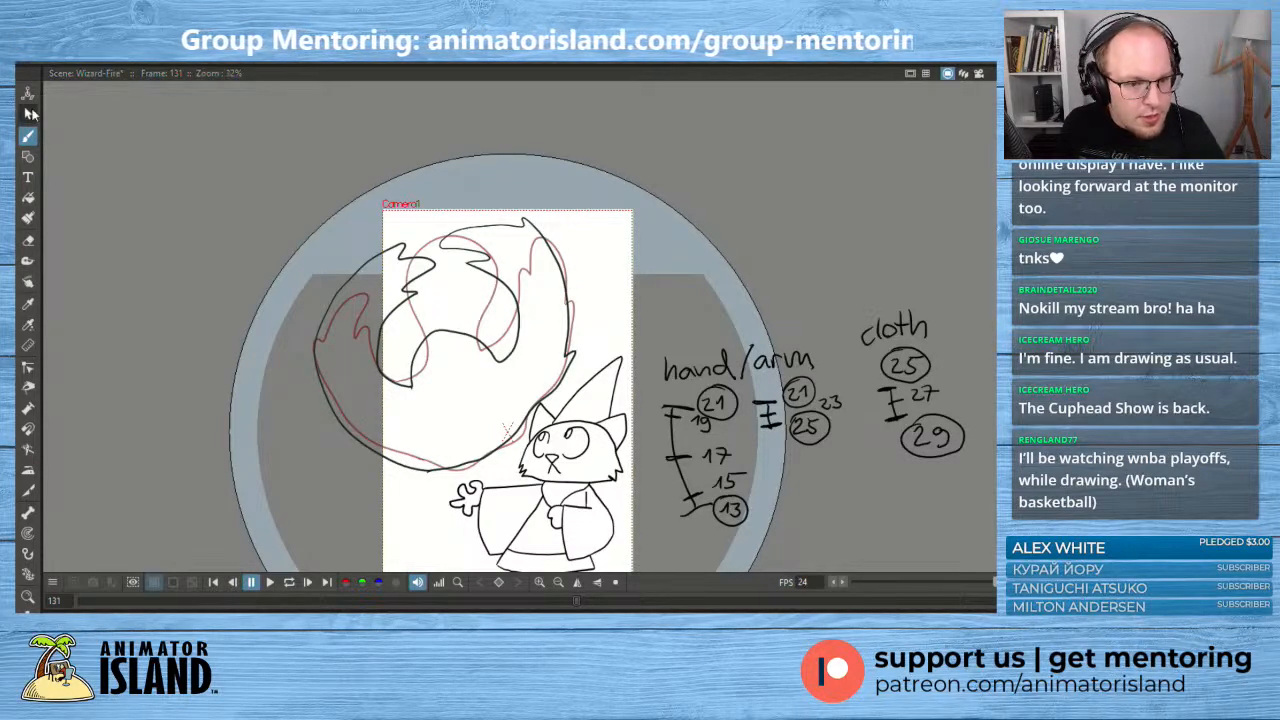
click(455, 340)
mouse_move(358, 171)
mouse_down()
mouse_move(245, 352)
mouse_move(408, 508)
mouse_move(594, 420)
mouse_move(629, 186)
mouse_move(468, 152)
mouse_move(444, 240)
mouse_up()
drag(313, 355, 326, 357)
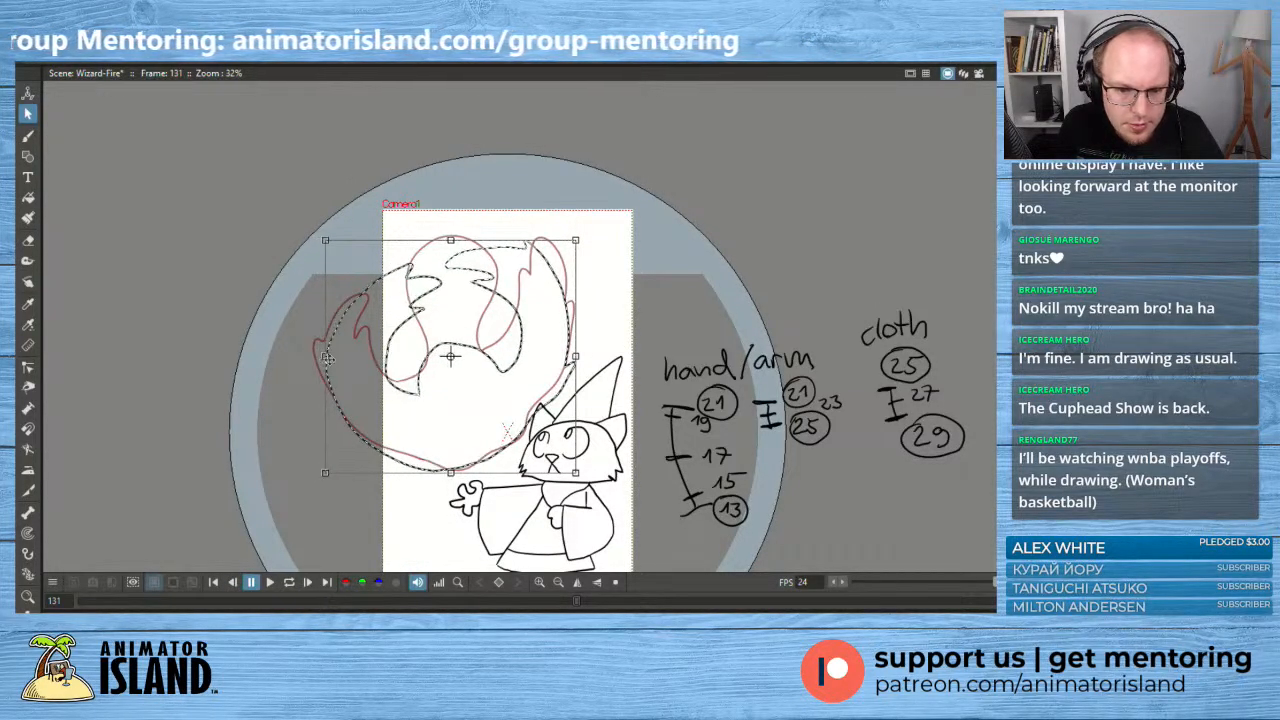
drag(578, 357, 567, 356)
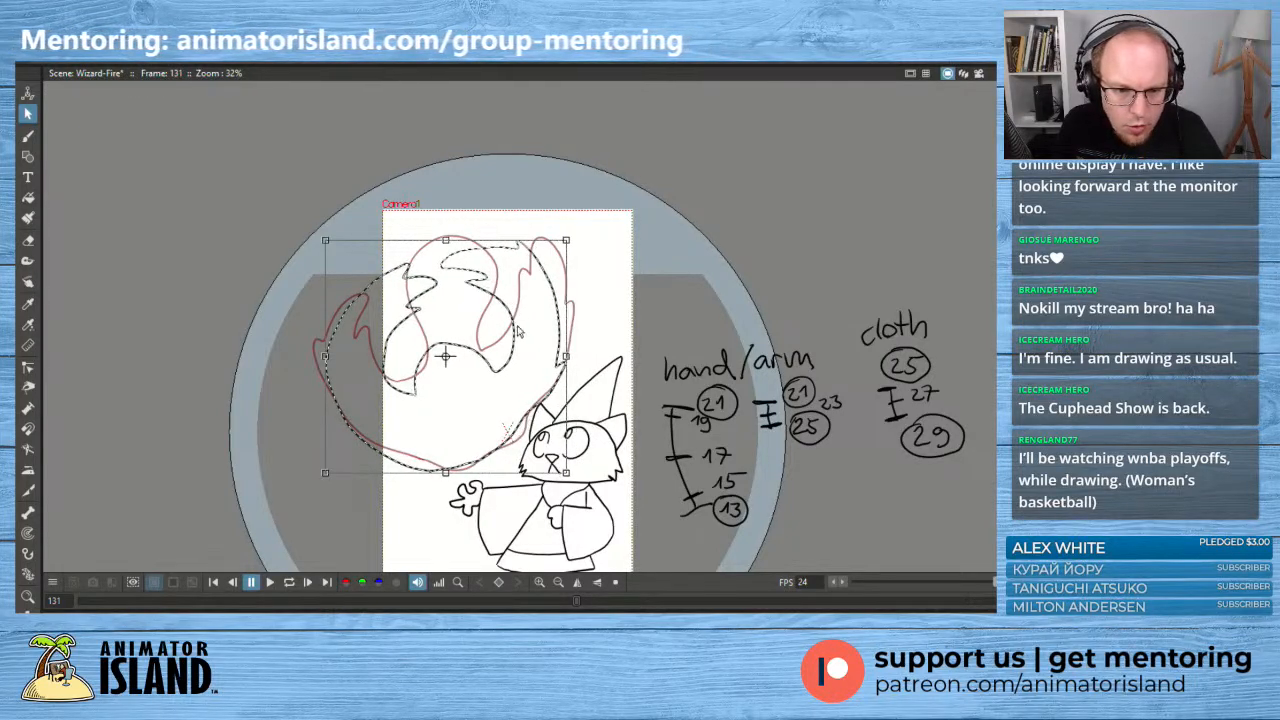
drag(326, 355, 336, 355)
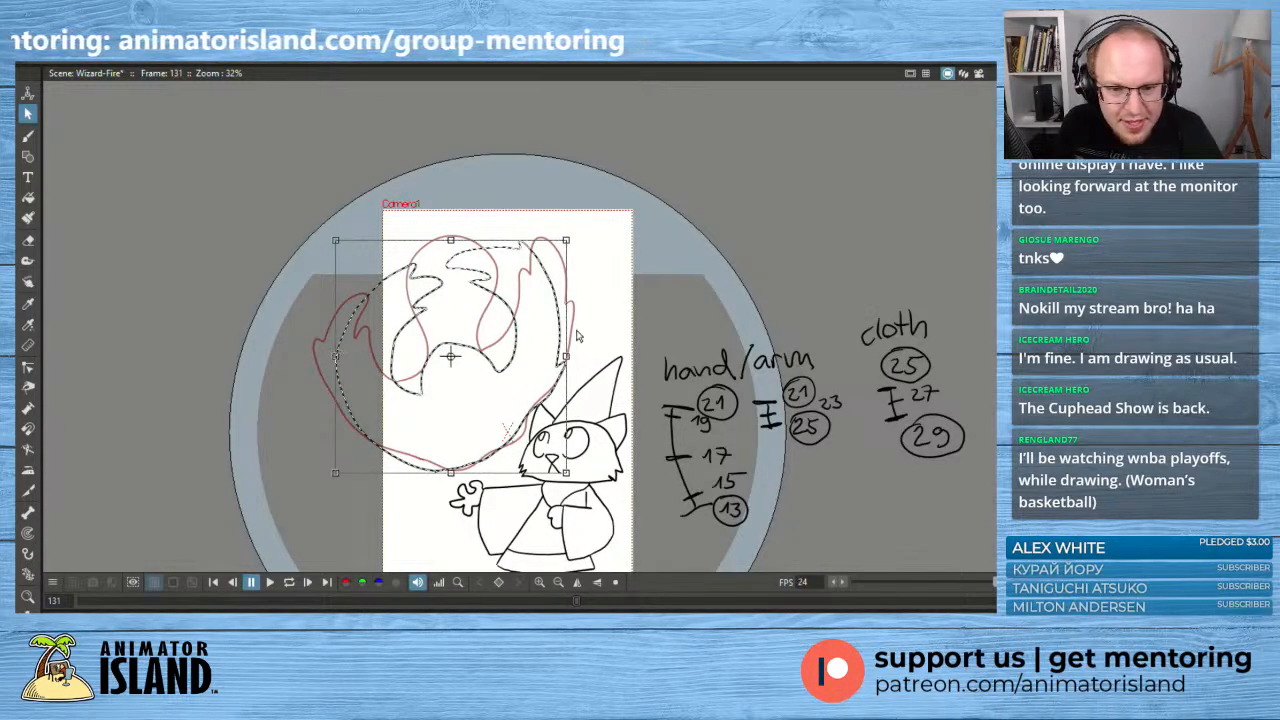
drag(566, 356, 568, 356)
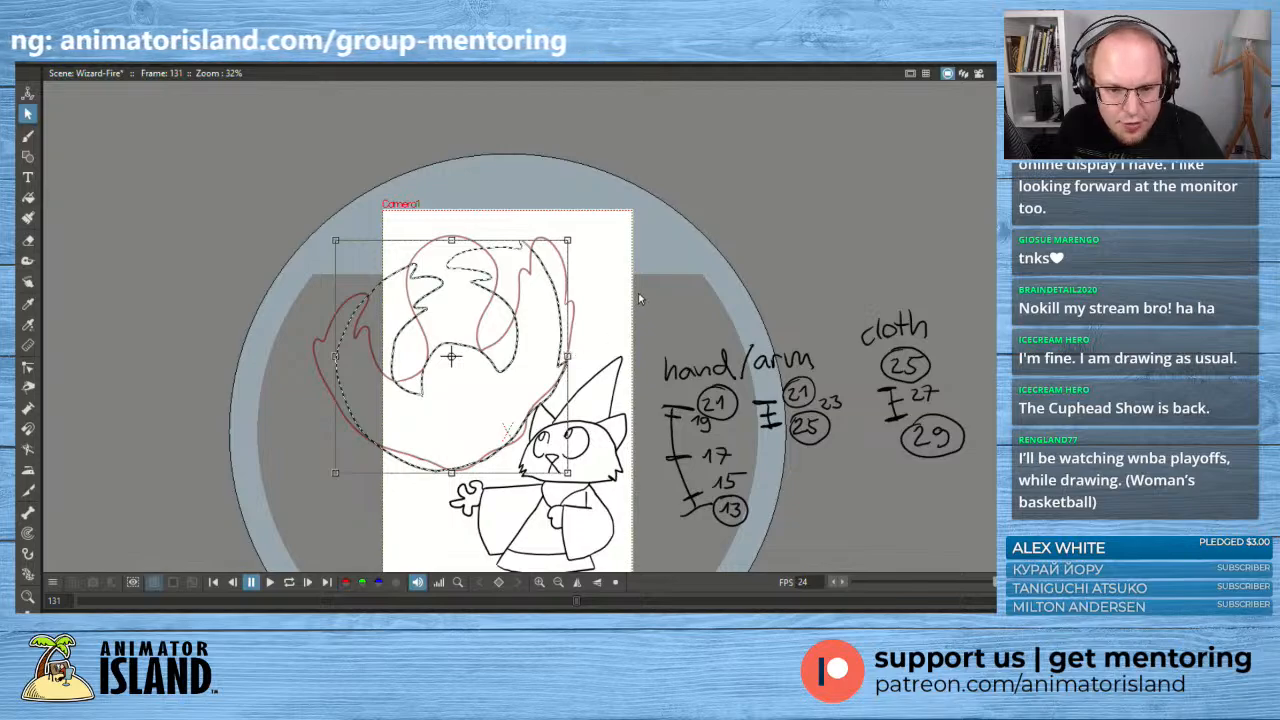
drag(567, 240, 569, 244)
click(615, 268)
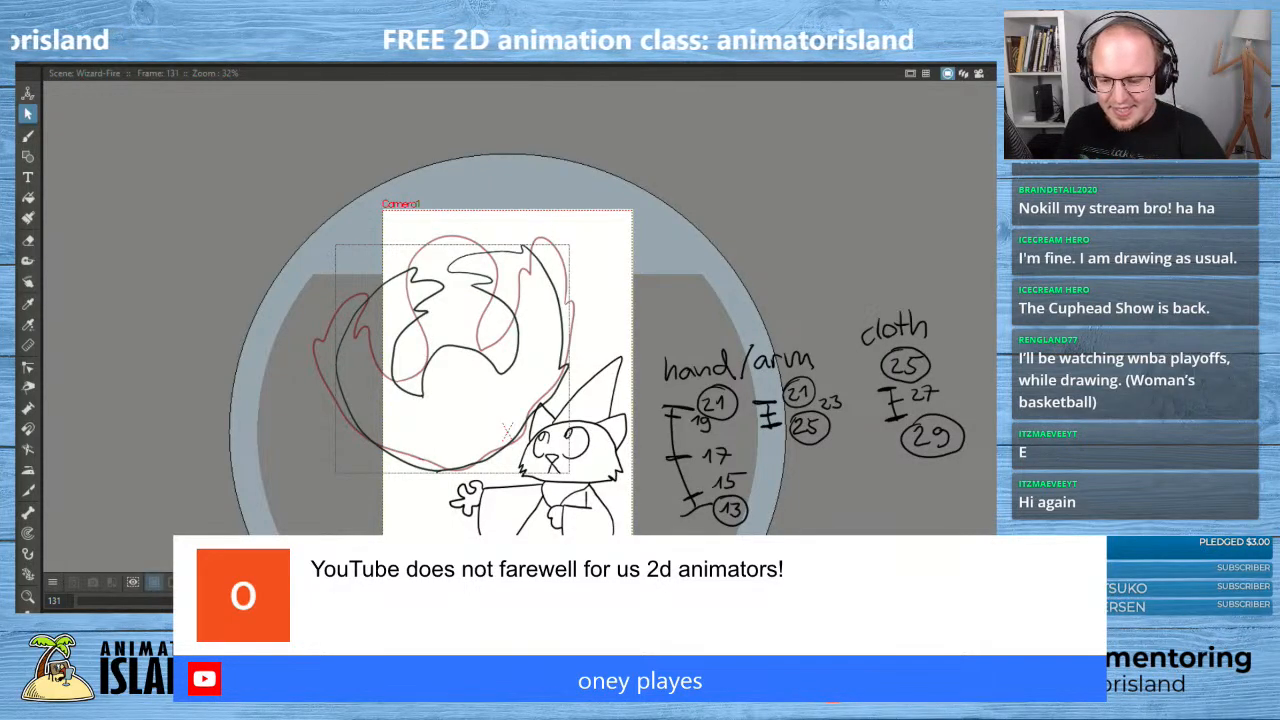
- Draw the frame 133 flame as a smaller two-lobed outline with small licks in the central notch and a tiny droplet above them
key(f)
key(g)
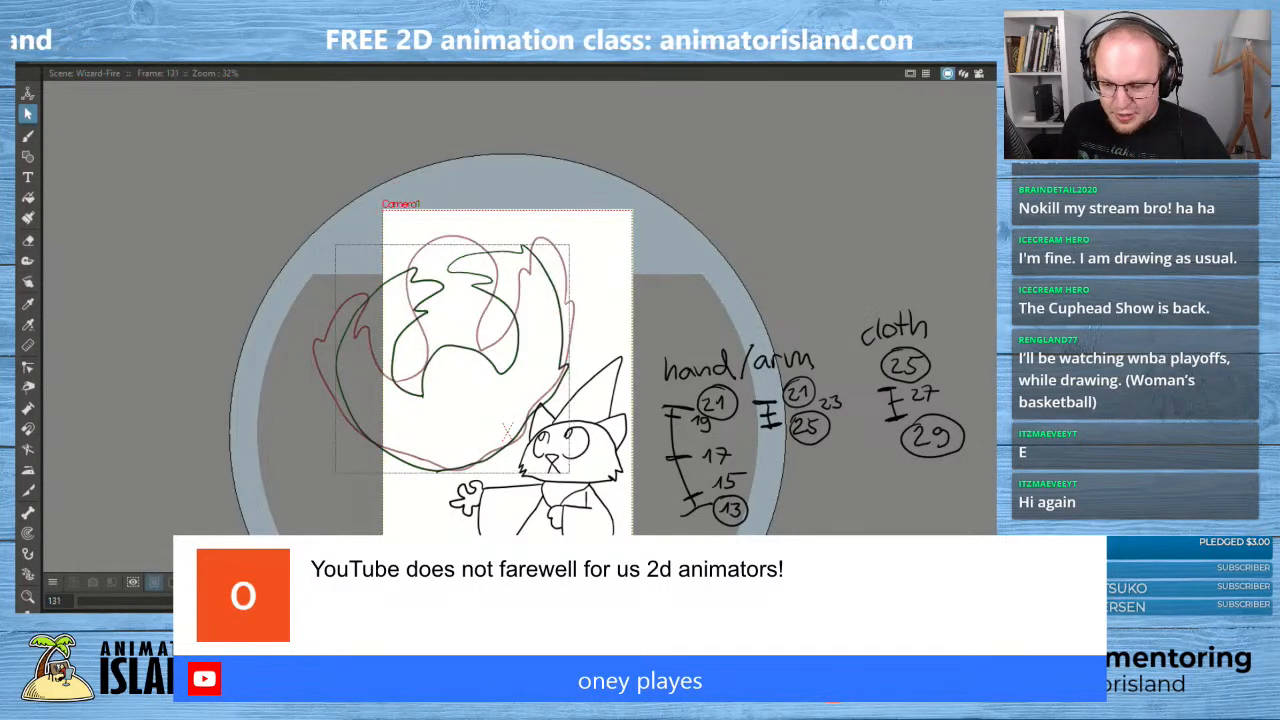
key(g)
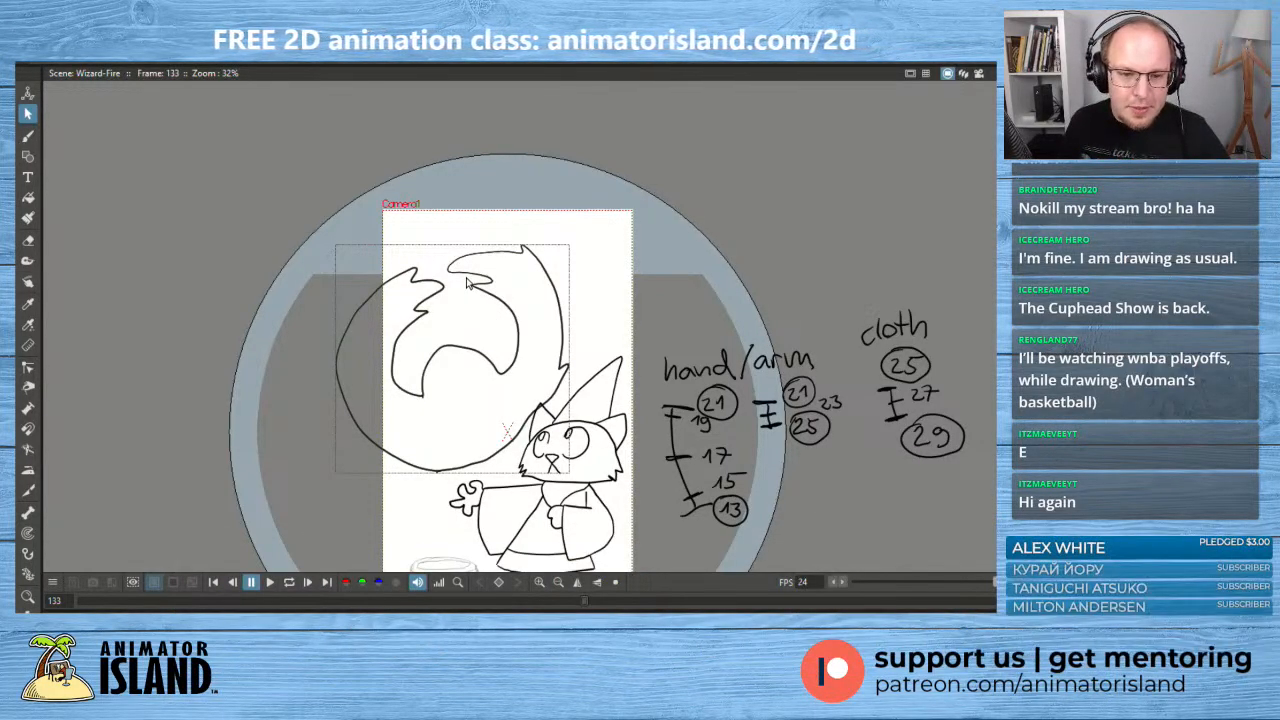
click(29, 136)
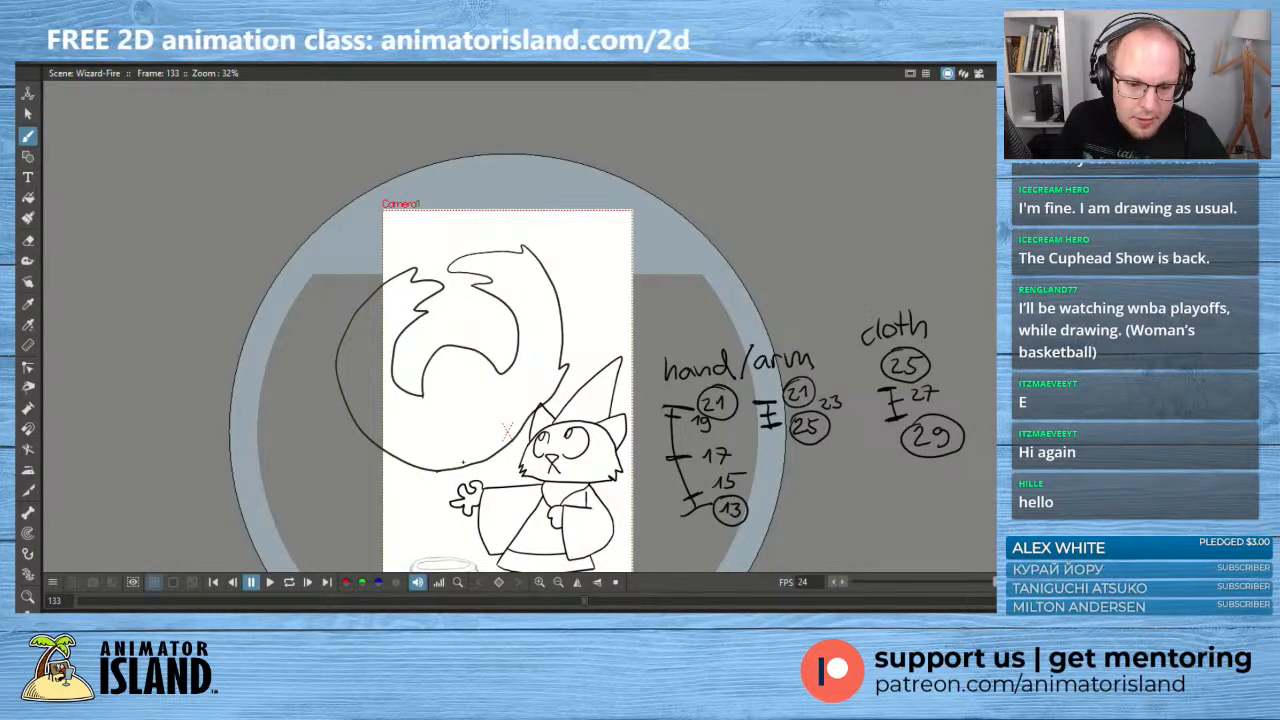
mouse_move(463, 463)
mouse_down()
mouse_move(411, 450)
mouse_move(464, 468)
mouse_move(393, 456)
mouse_move(361, 423)
mouse_move(353, 352)
mouse_move(367, 318)
mouse_move(402, 295)
mouse_move(447, 344)
mouse_move(442, 308)
mouse_move(459, 338)
mouse_move(499, 276)
mouse_move(524, 275)
mouse_move(547, 341)
mouse_move(539, 404)
mouse_move(452, 473)
mouse_up()
key(ctrl+z)
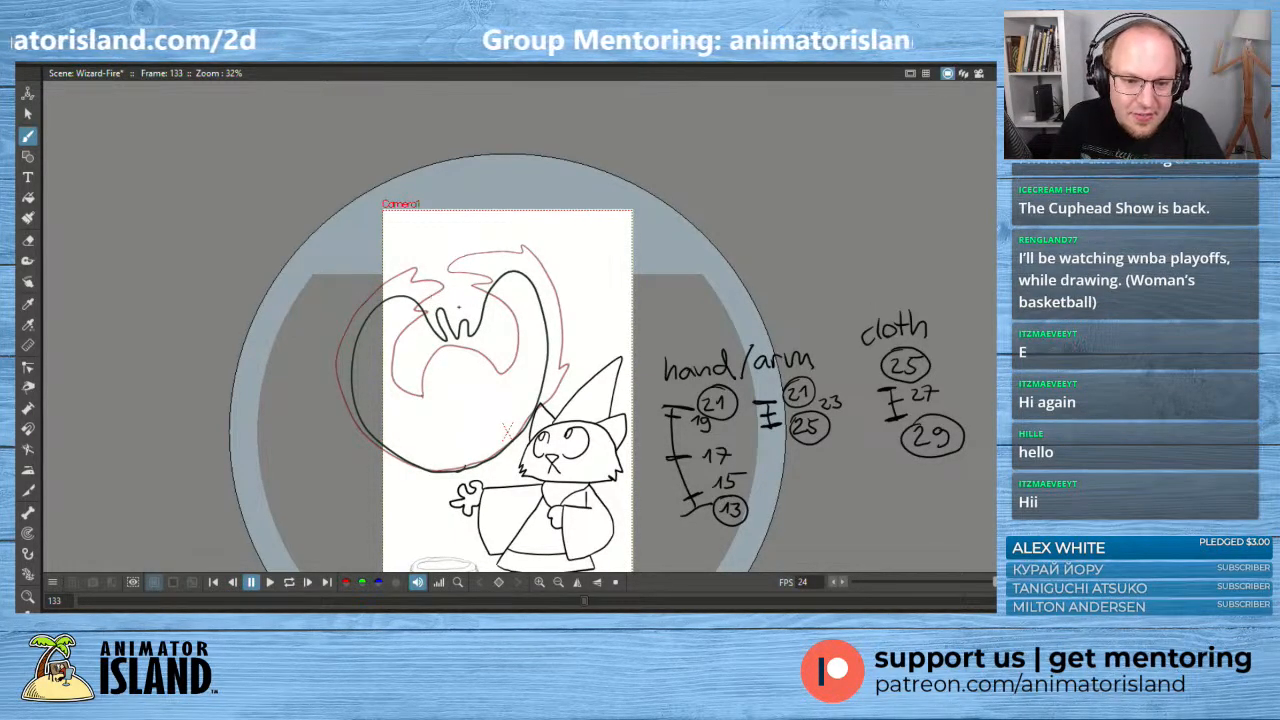
drag(459, 302, 460, 315)
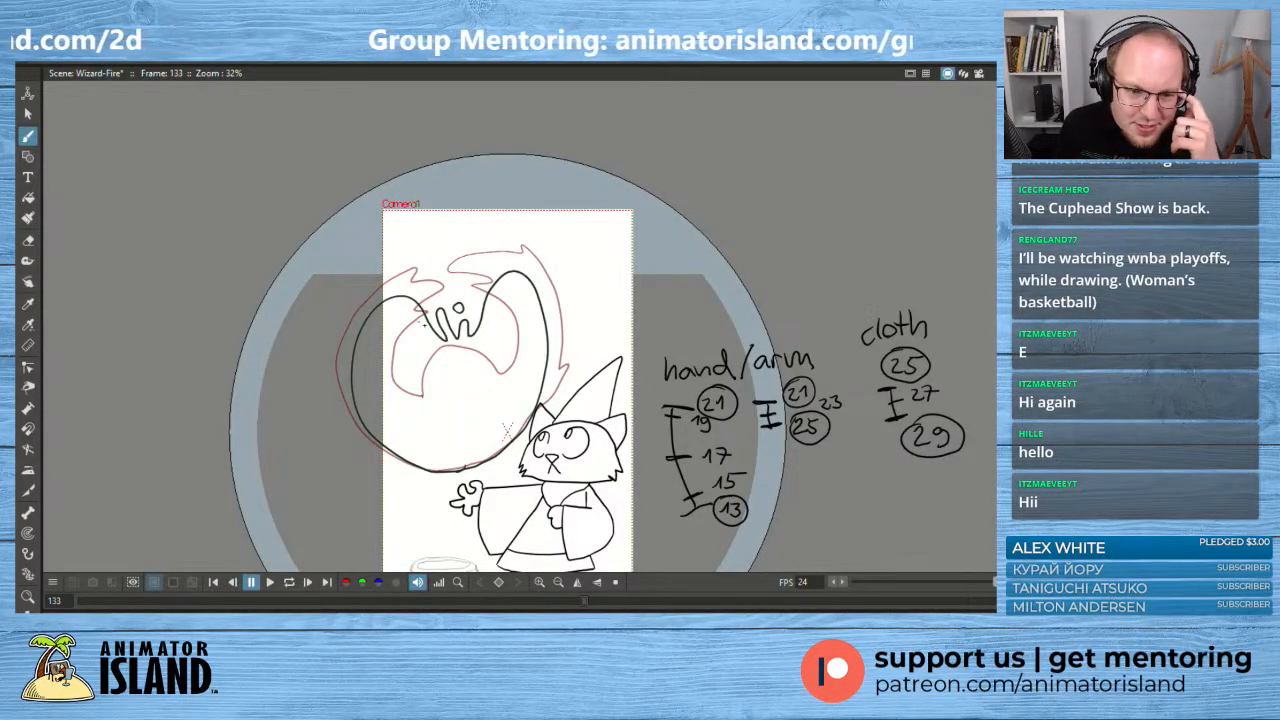
- Flip between frames 133 and 135, and draw two small oval holes inside the frame 133 flame
scroll(424, 320, up, 5)
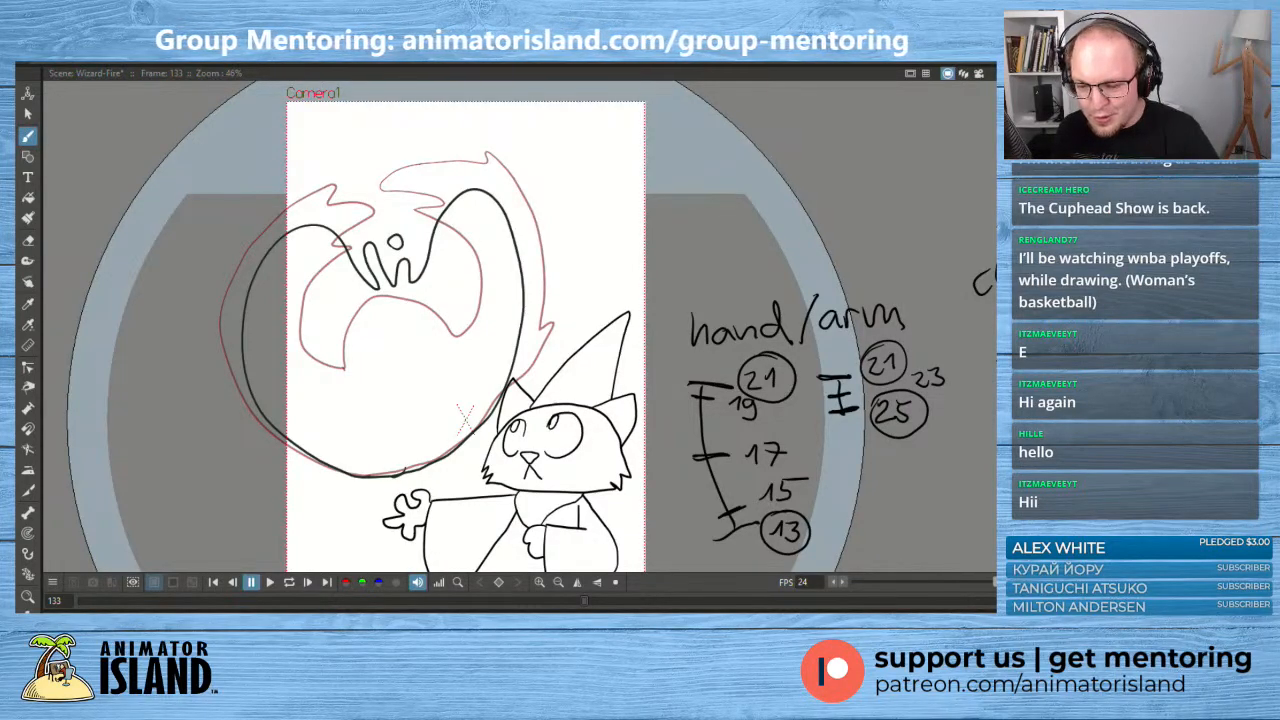
key(period)
key(period)
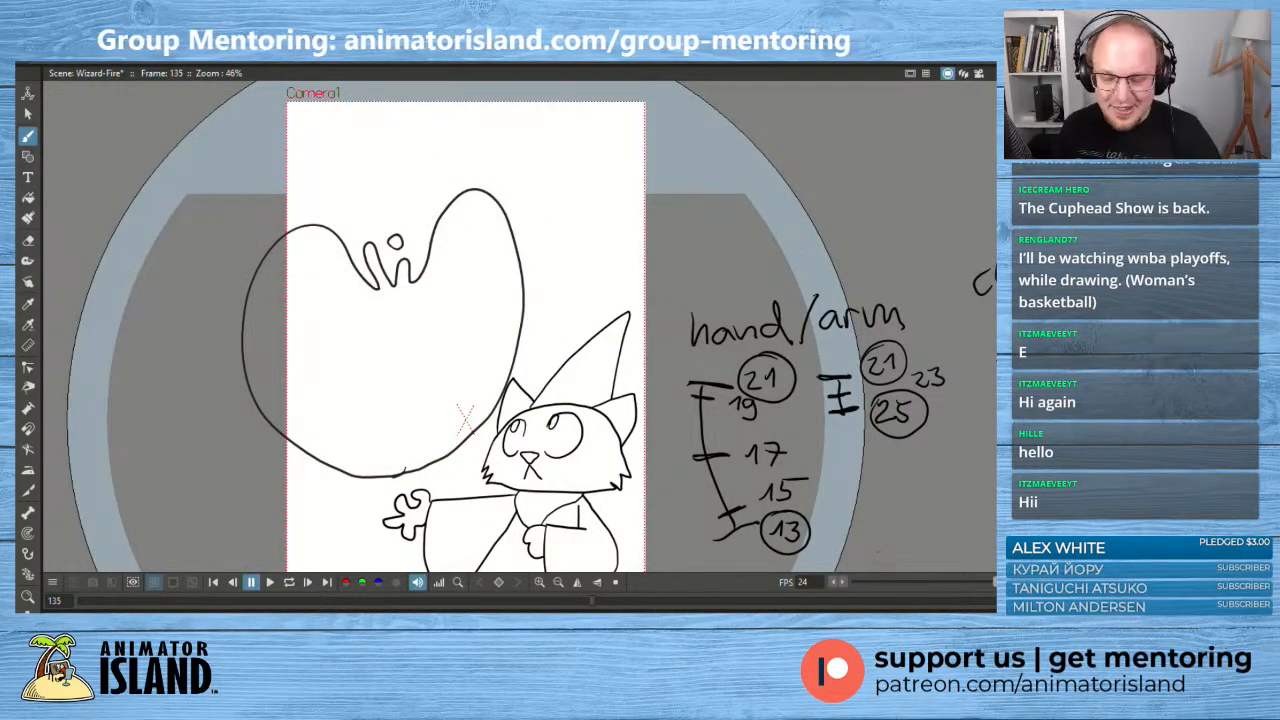
key(comma)
key(comma)
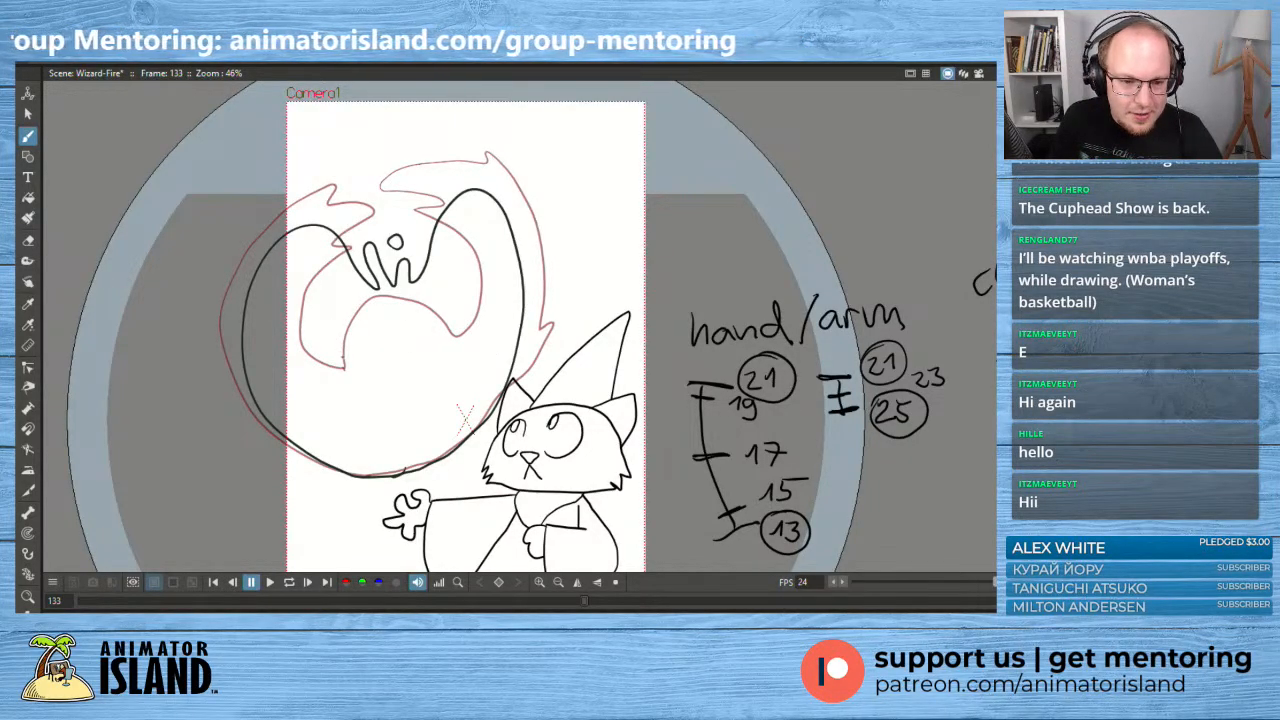
mouse_move(330, 348)
mouse_down()
mouse_move(336, 366)
mouse_move(334, 332)
mouse_move(340, 366)
mouse_move(346, 352)
mouse_up()
key(ctrl+z)
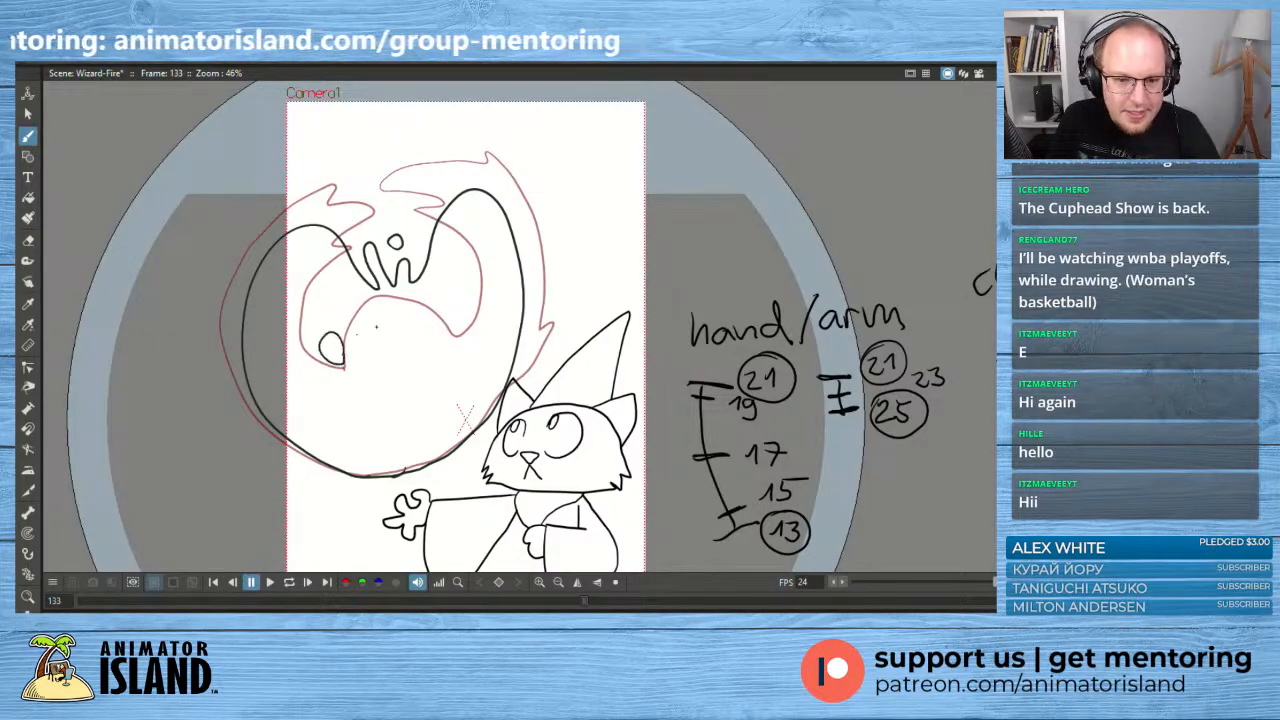
mouse_move(457, 334)
mouse_down()
mouse_move(470, 328)
mouse_move(460, 334)
mouse_up()
key(ctrl+z)
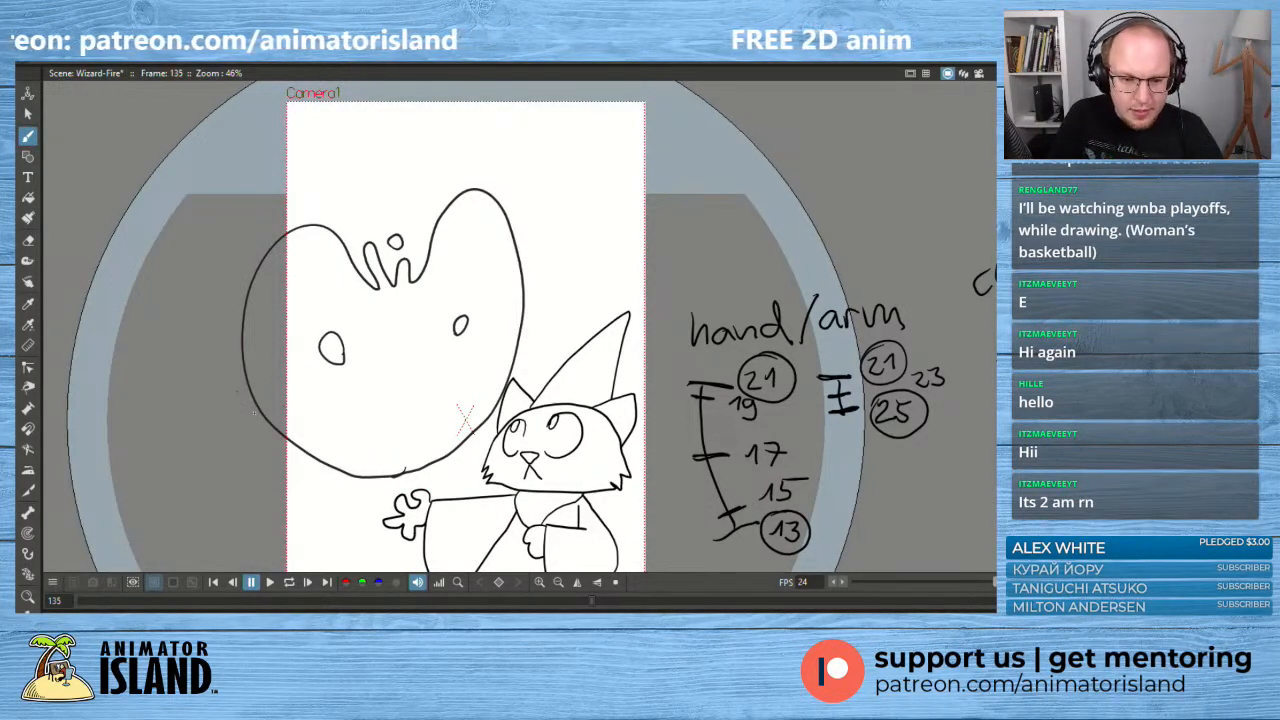
- Draw a smaller, smooth heart-shaped flame outline on frame 135 and stretch it slightly wider to the right
mouse_move(388, 469)
mouse_down()
mouse_move(282, 416)
mouse_move(260, 355)
mouse_move(269, 301)
mouse_move(310, 289)
mouse_move(356, 305)
mouse_move(449, 248)
mouse_move(488, 269)
mouse_move(502, 353)
mouse_move(478, 410)
mouse_move(385, 470)
mouse_up()
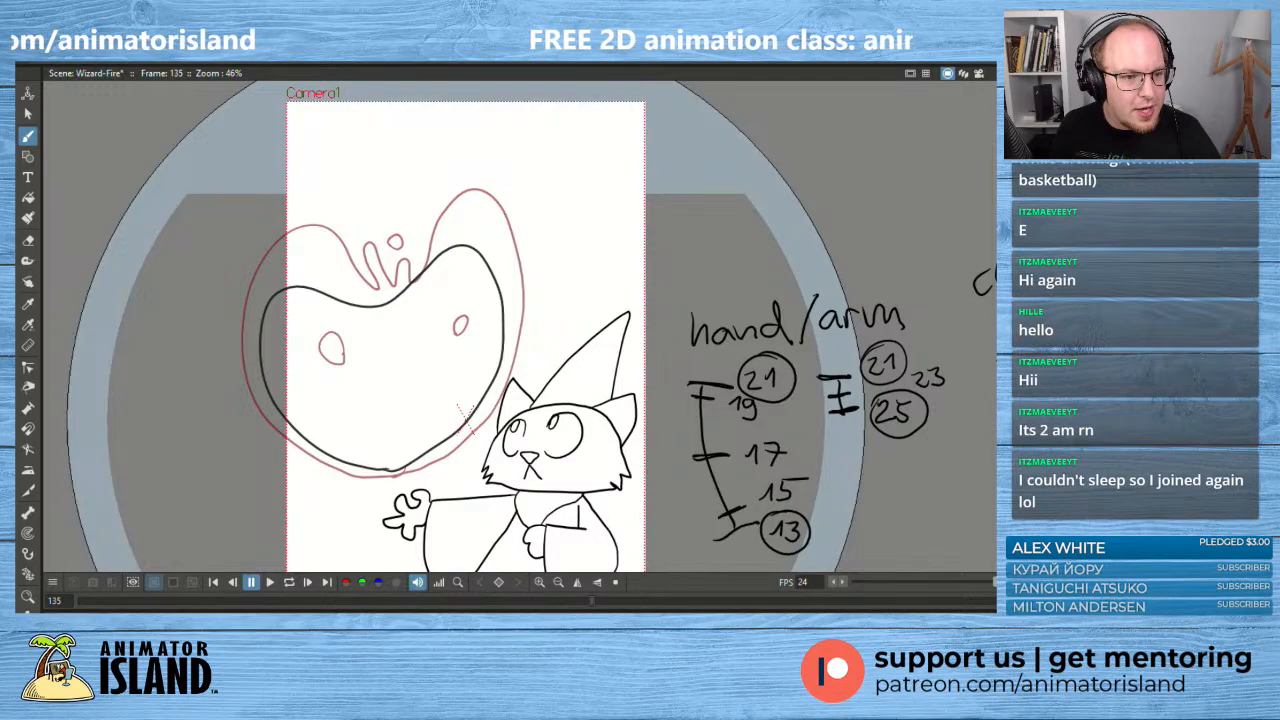
click(28, 113)
click(499, 310)
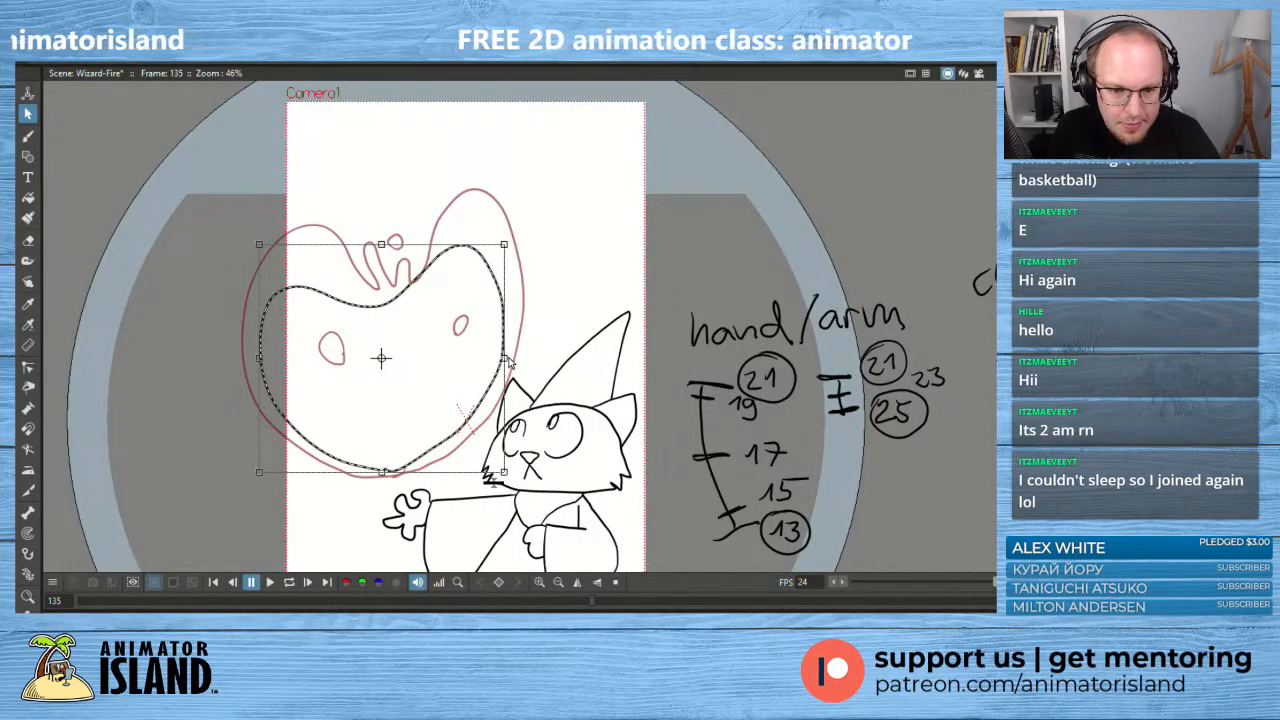
drag(504, 358, 510, 358)
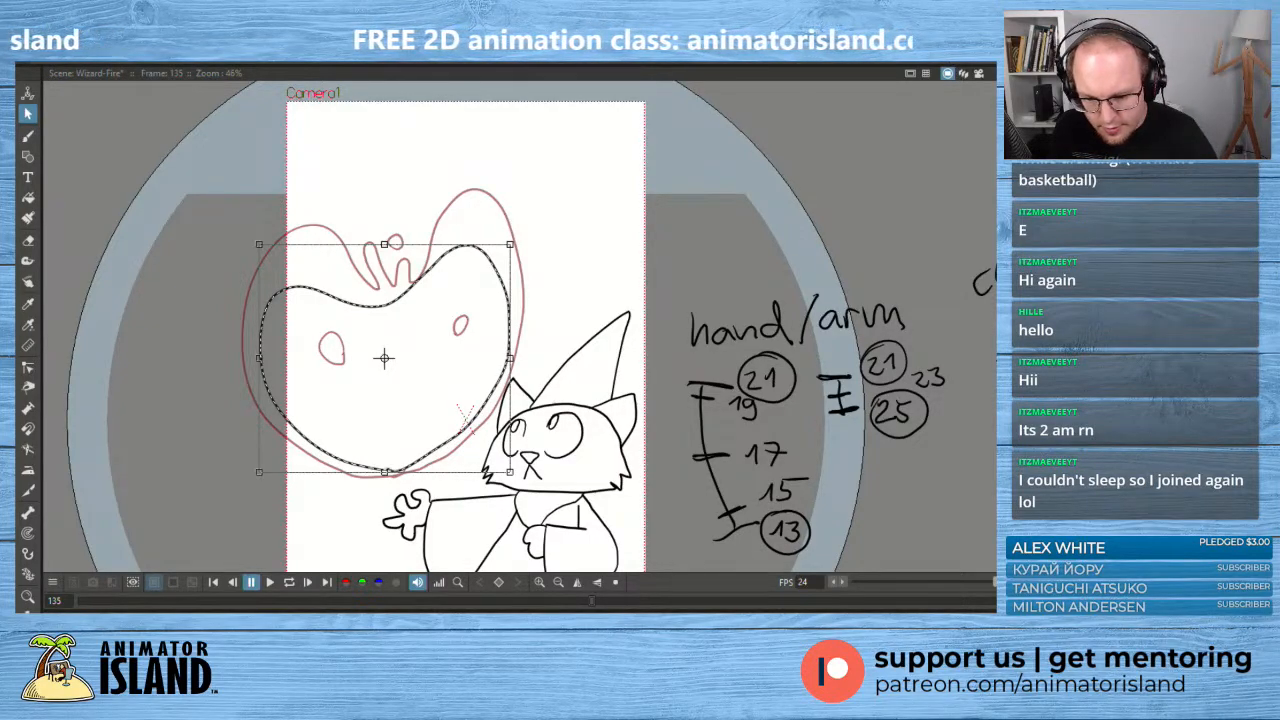
- Play back the animation to check the flame's motion, and return to frame 135
click(270, 582)
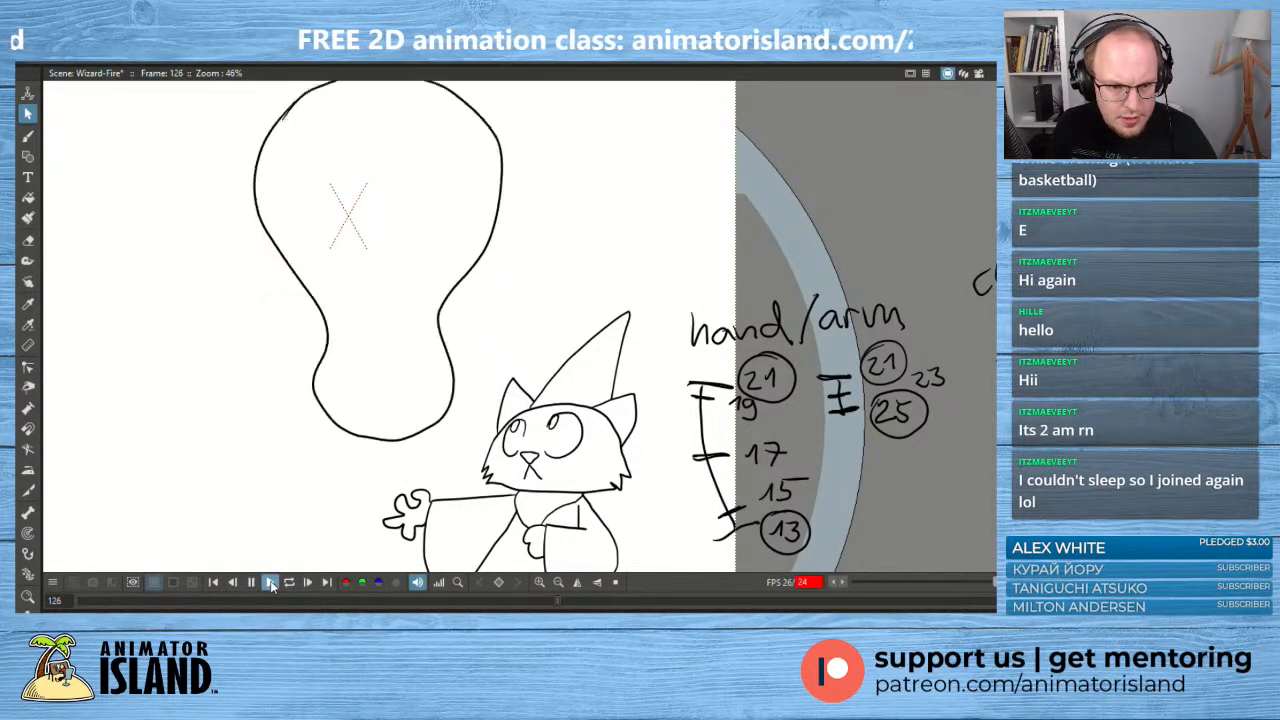
click(270, 582)
key(f)
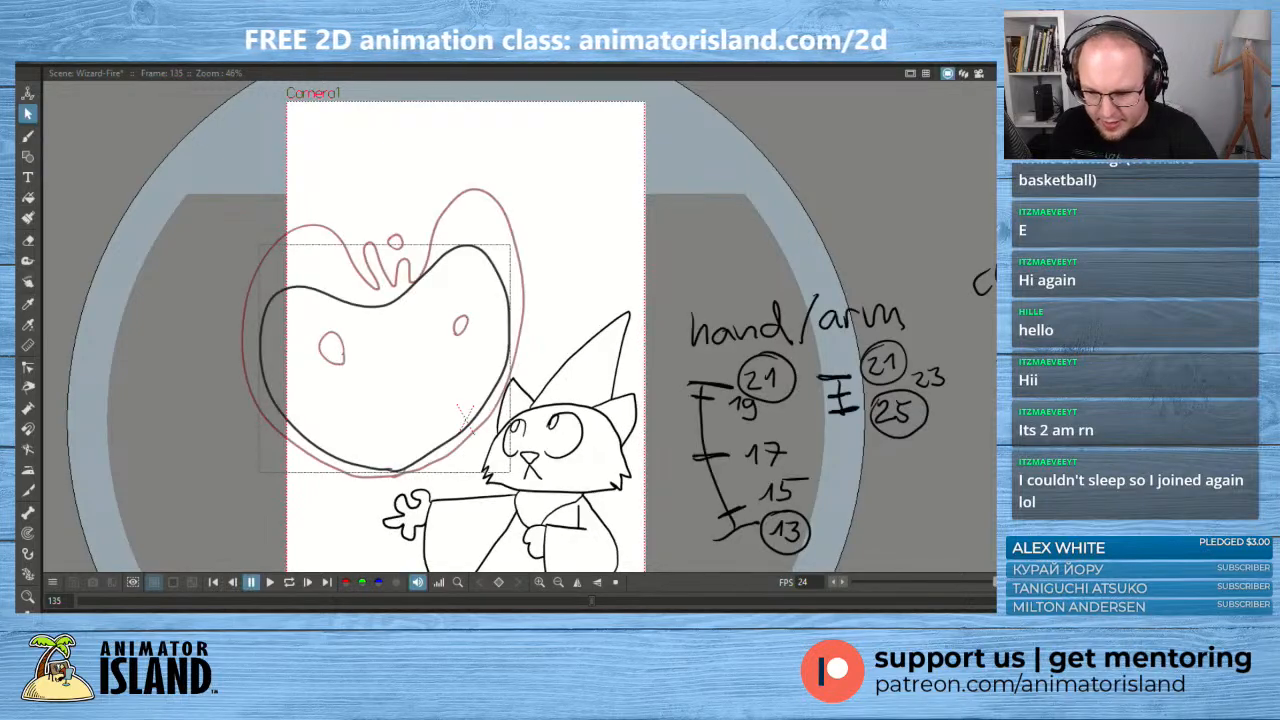
- Draw a smaller rounded flame outline on frame 137 with a shallow notch on its upper left, around the rough sketch
key(.)
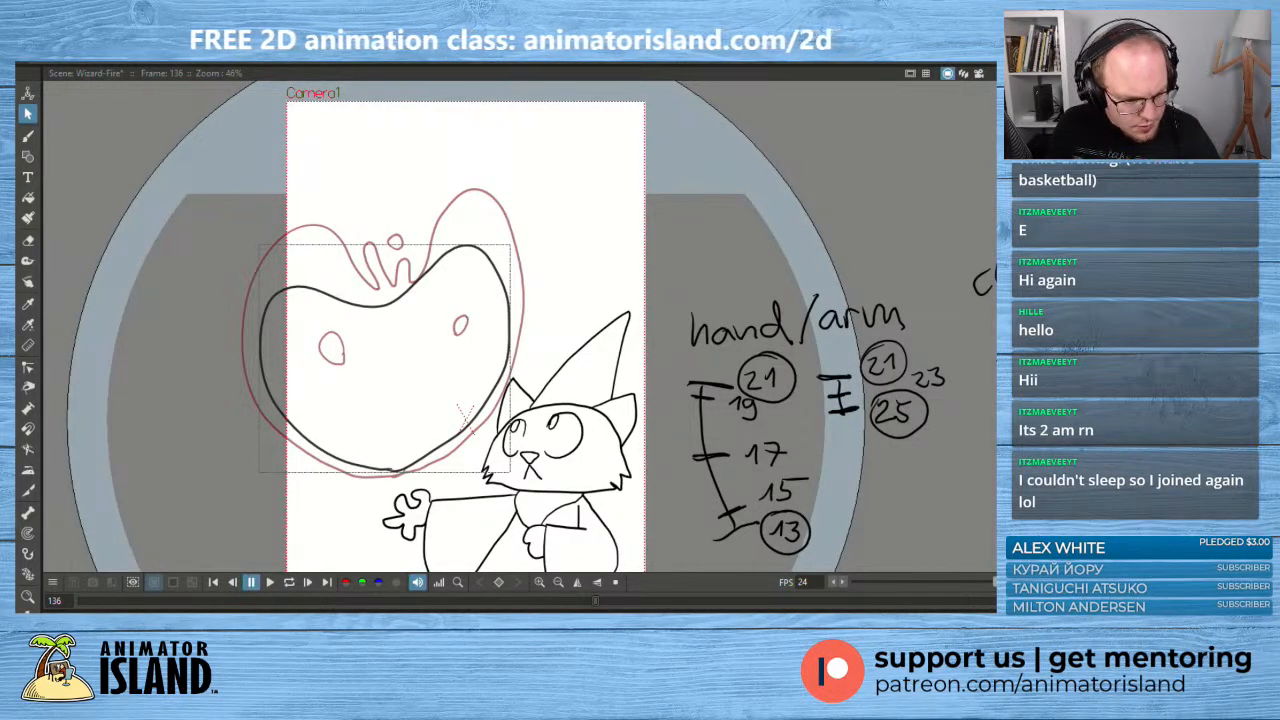
key(Escape)
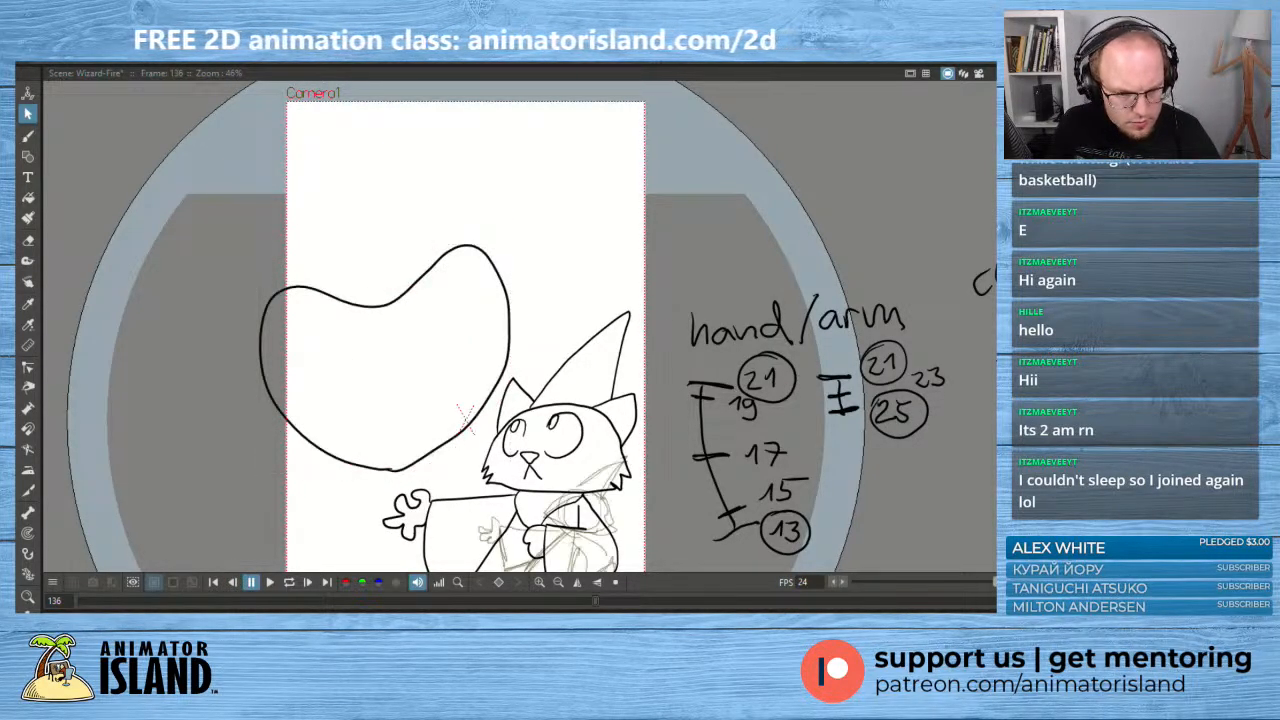
key(.)
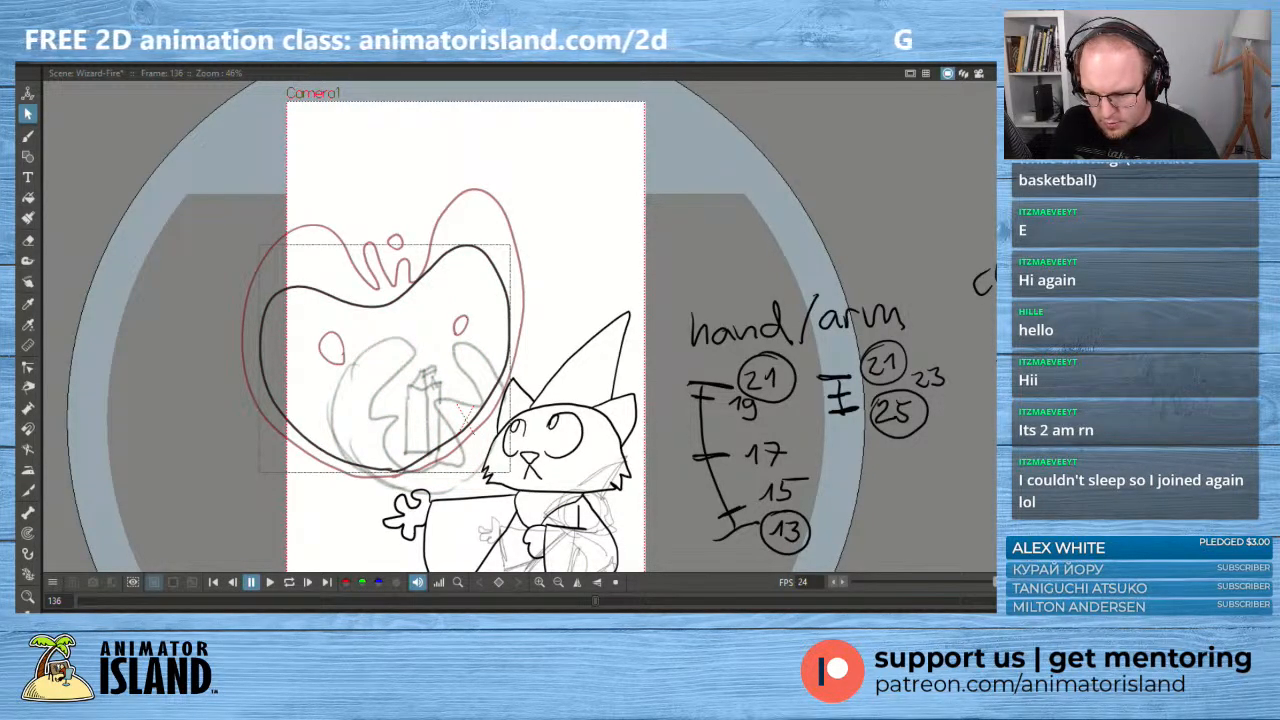
key(.)
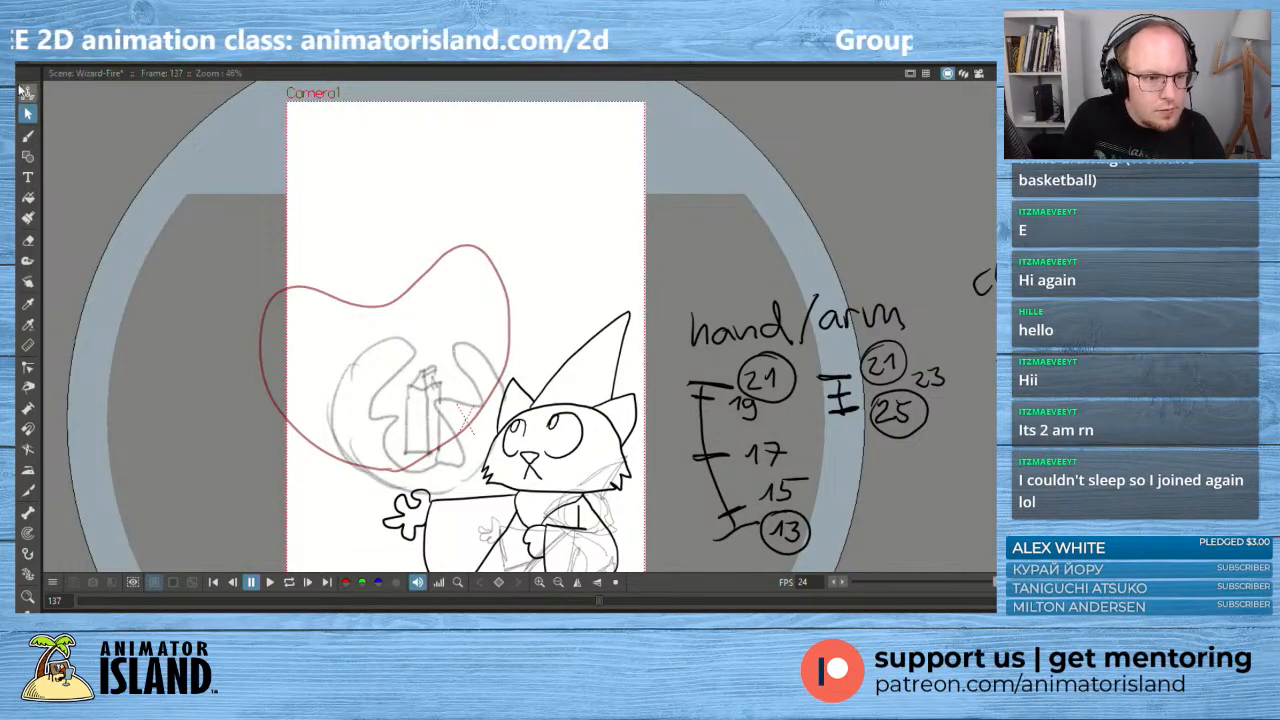
click(27, 135)
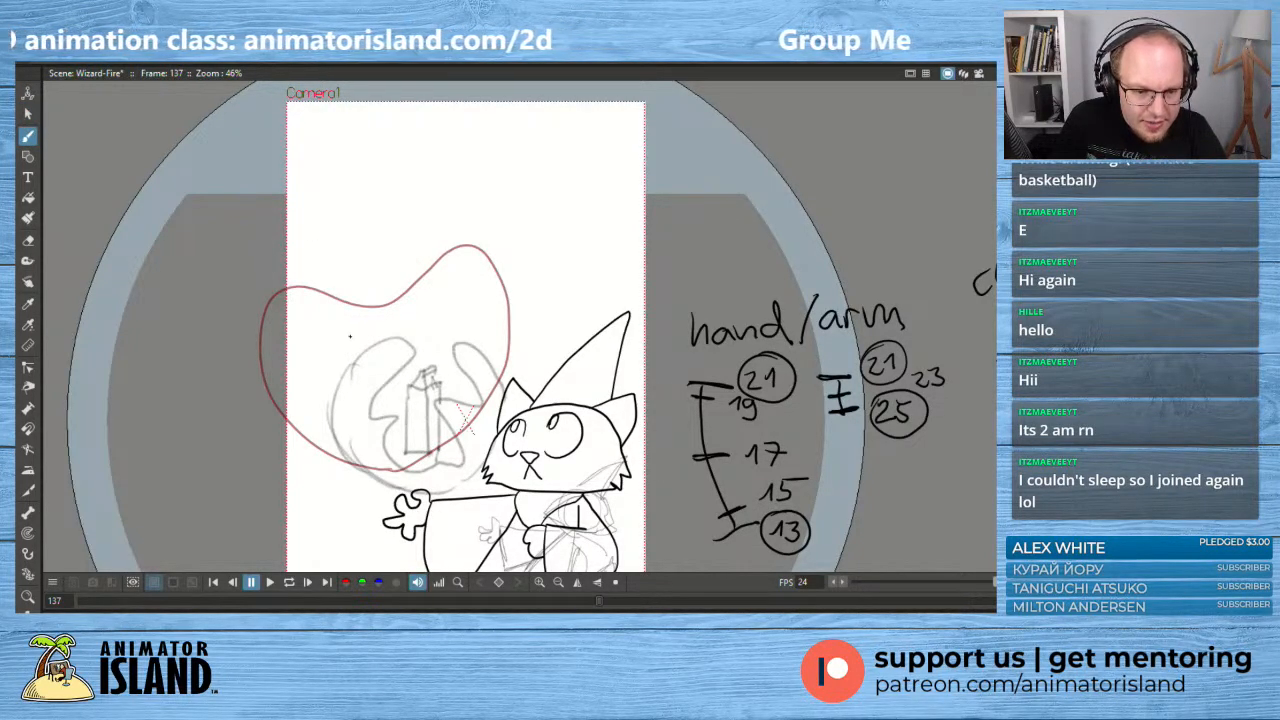
mouse_move(348, 338)
mouse_down()
mouse_move(360, 447)
mouse_move(433, 468)
mouse_move(493, 425)
mouse_move(482, 338)
mouse_up()
key(ctrl+z)
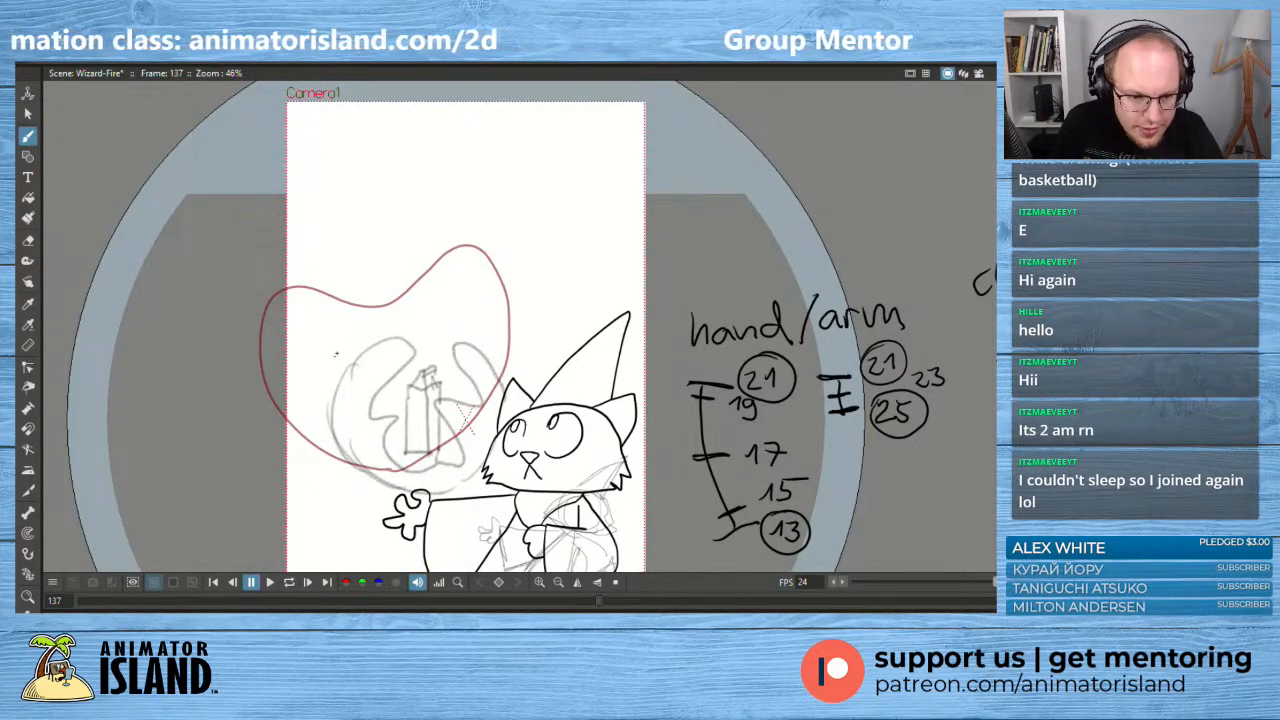
mouse_move(336, 354)
mouse_down()
mouse_move(325, 414)
mouse_move(408, 496)
mouse_move(474, 456)
mouse_up()
key(ctrl+z)
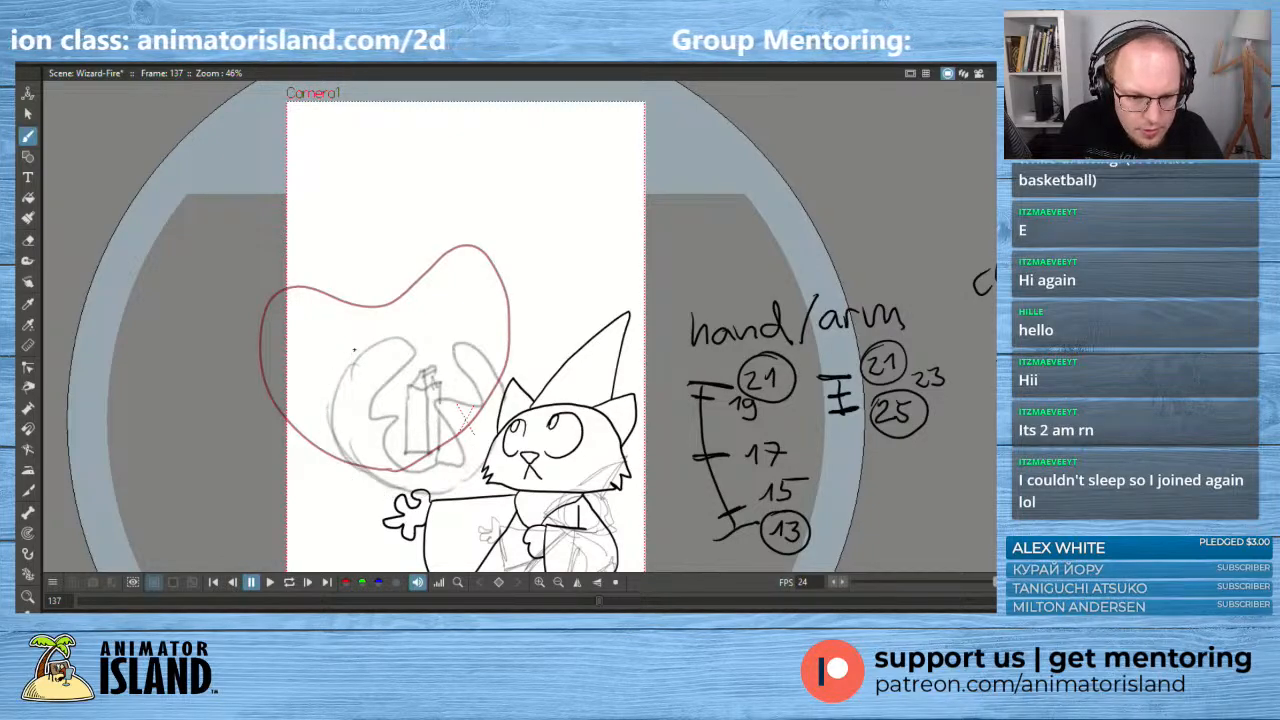
mouse_move(353, 350)
mouse_down()
mouse_move(315, 386)
mouse_move(337, 447)
mouse_move(372, 475)
mouse_move(434, 481)
mouse_move(475, 443)
mouse_move(477, 338)
mouse_move(448, 310)
mouse_move(412, 310)
mouse_move(352, 352)
mouse_up()
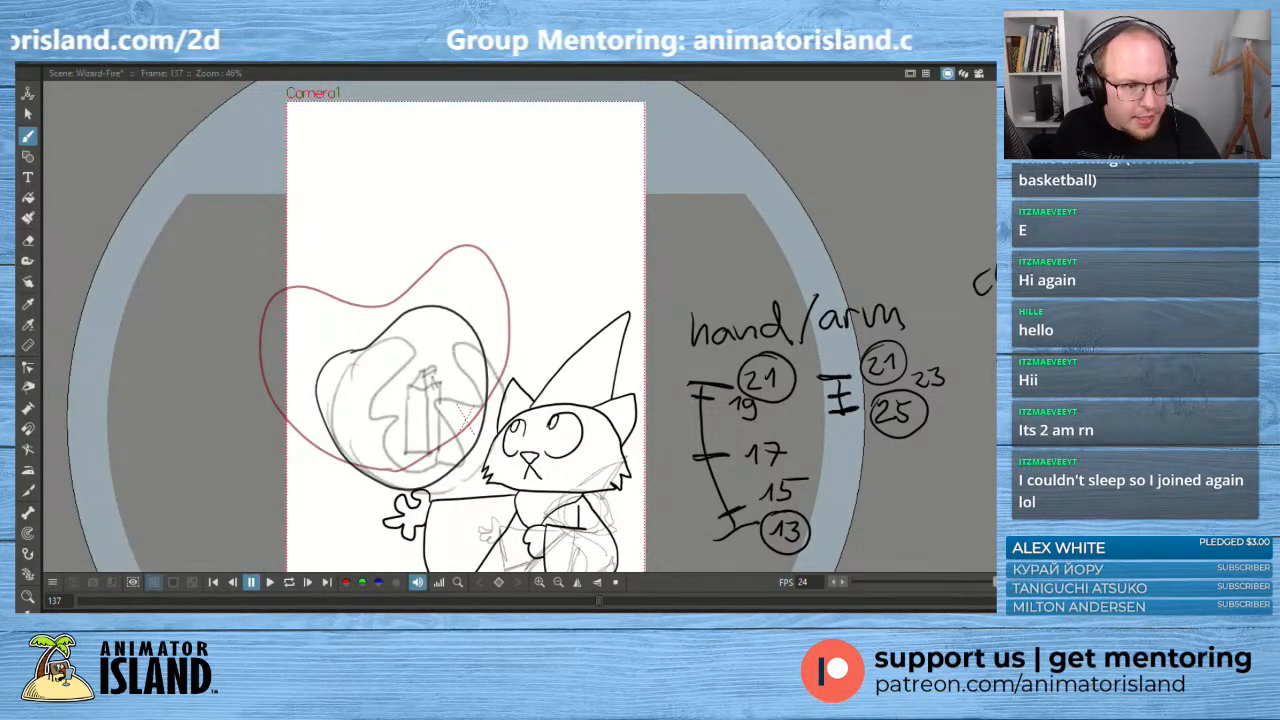
- Move the frame 137 flame outline slightly up and to the left
key(alt+Tab)
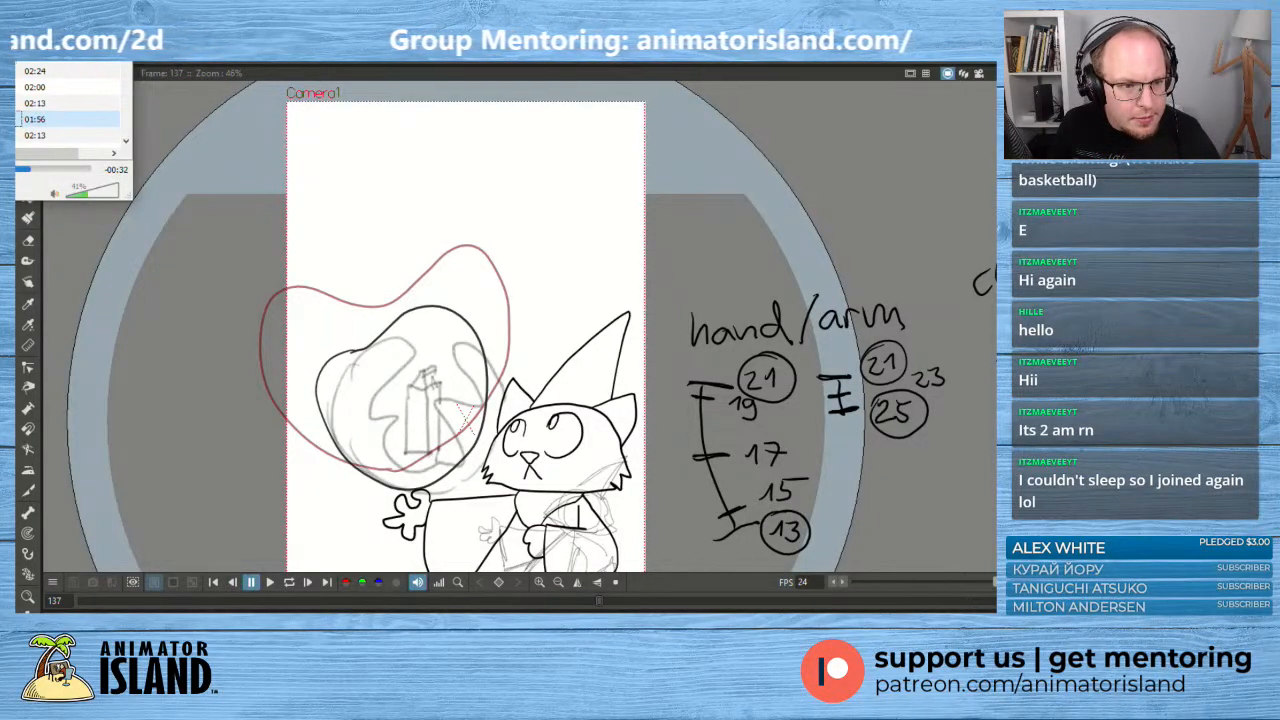
click(27, 113)
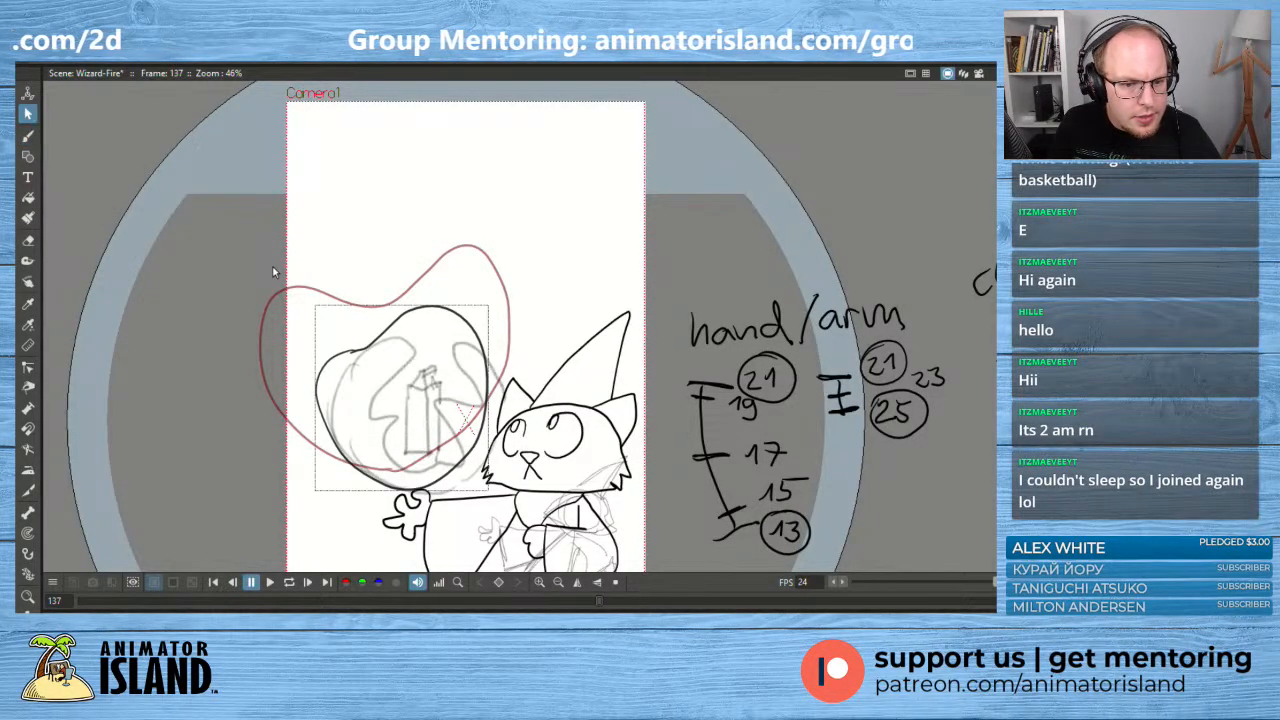
click(380, 346)
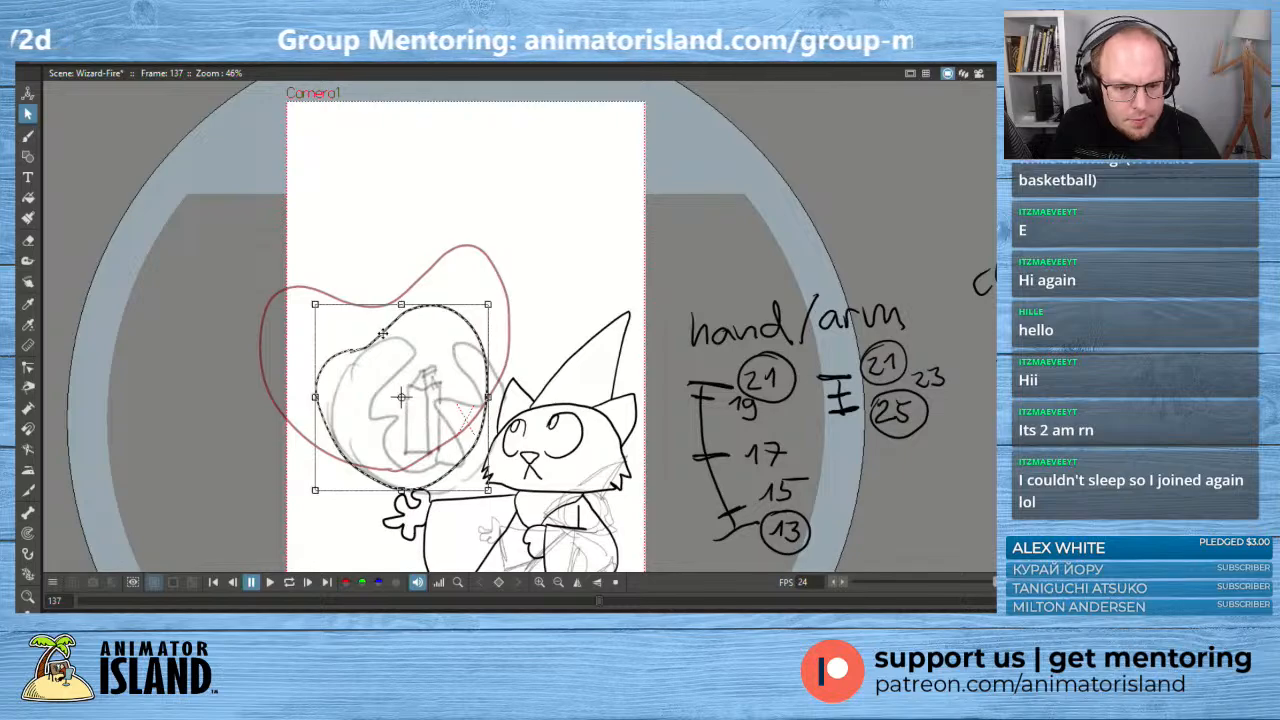
drag(383, 334, 379, 327)
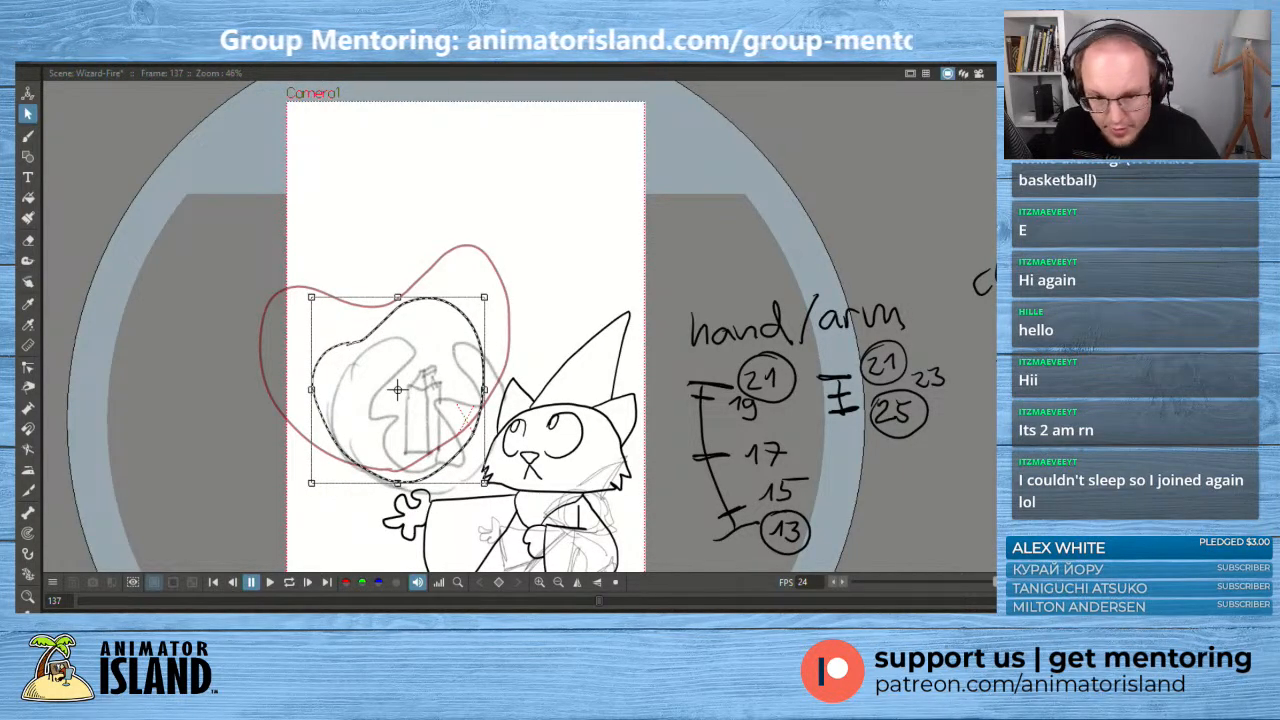
- Replay the animation from around frame 113 to check how the flame shrinks, and return to frame 138
key(comma)
key(comma)
key(comma)
scroll(404, 352, down, 2)
drag(314, 394, 382, 483)
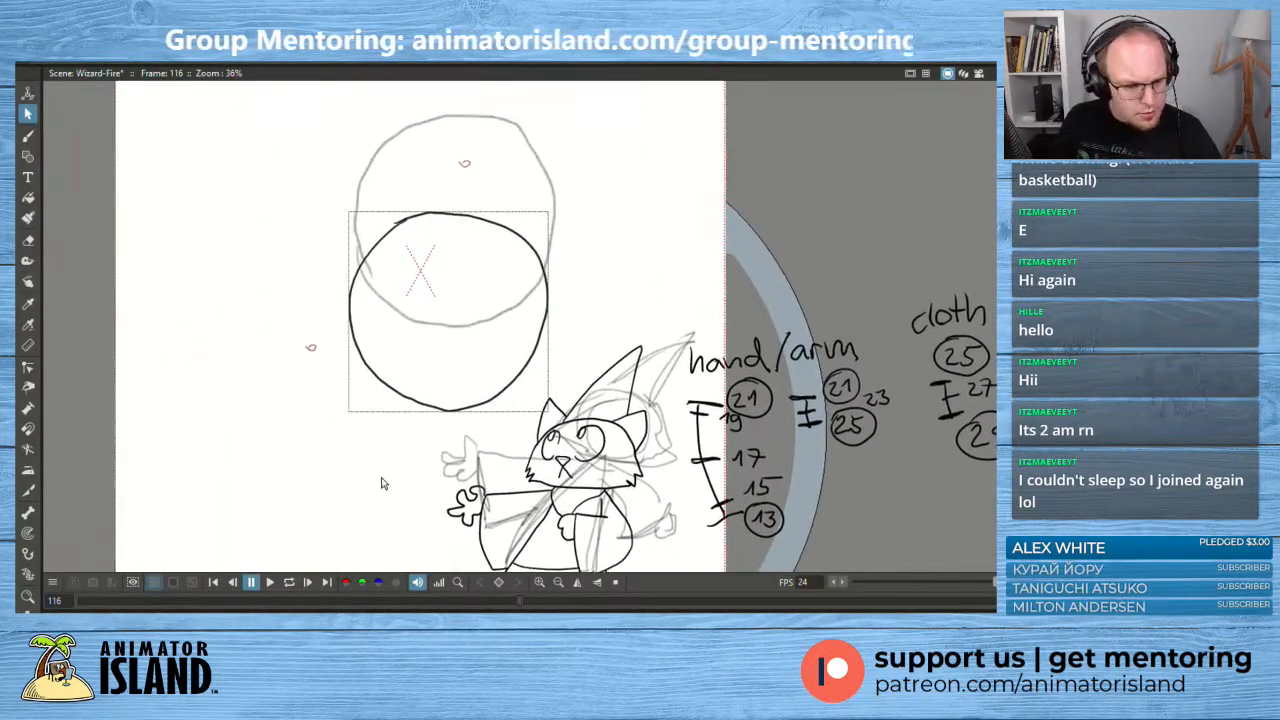
click(270, 583)
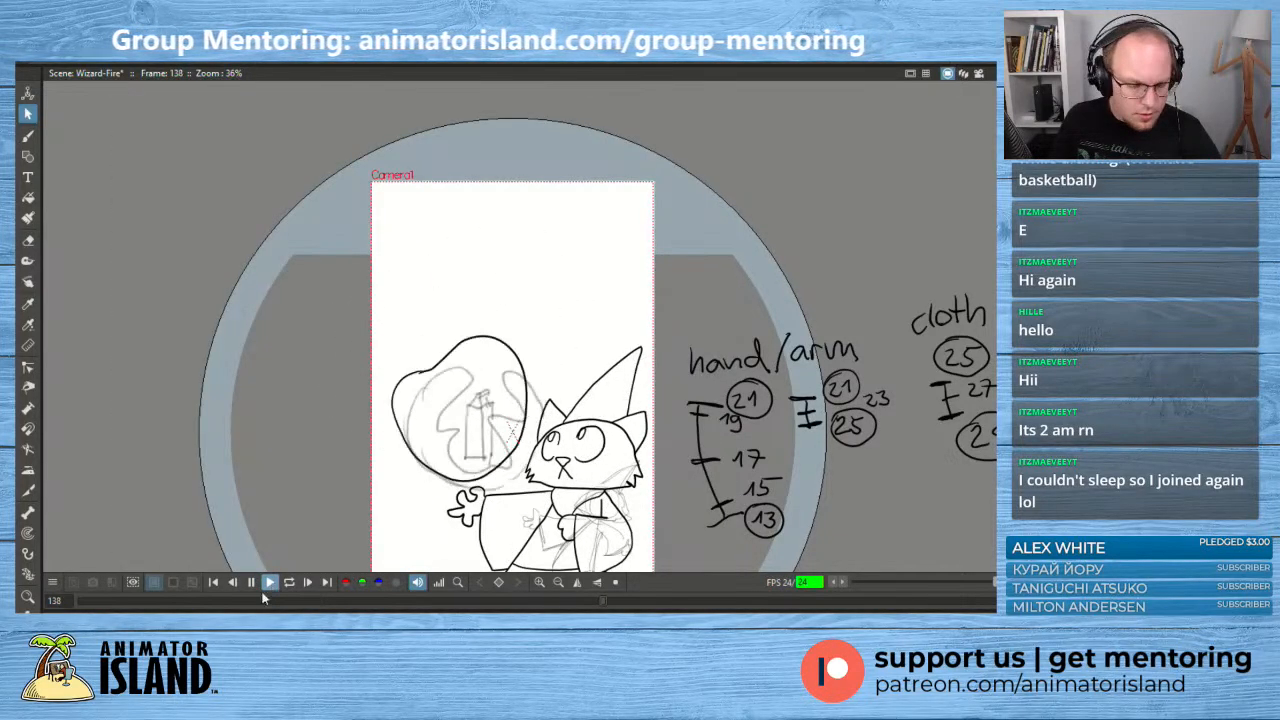
key(p)
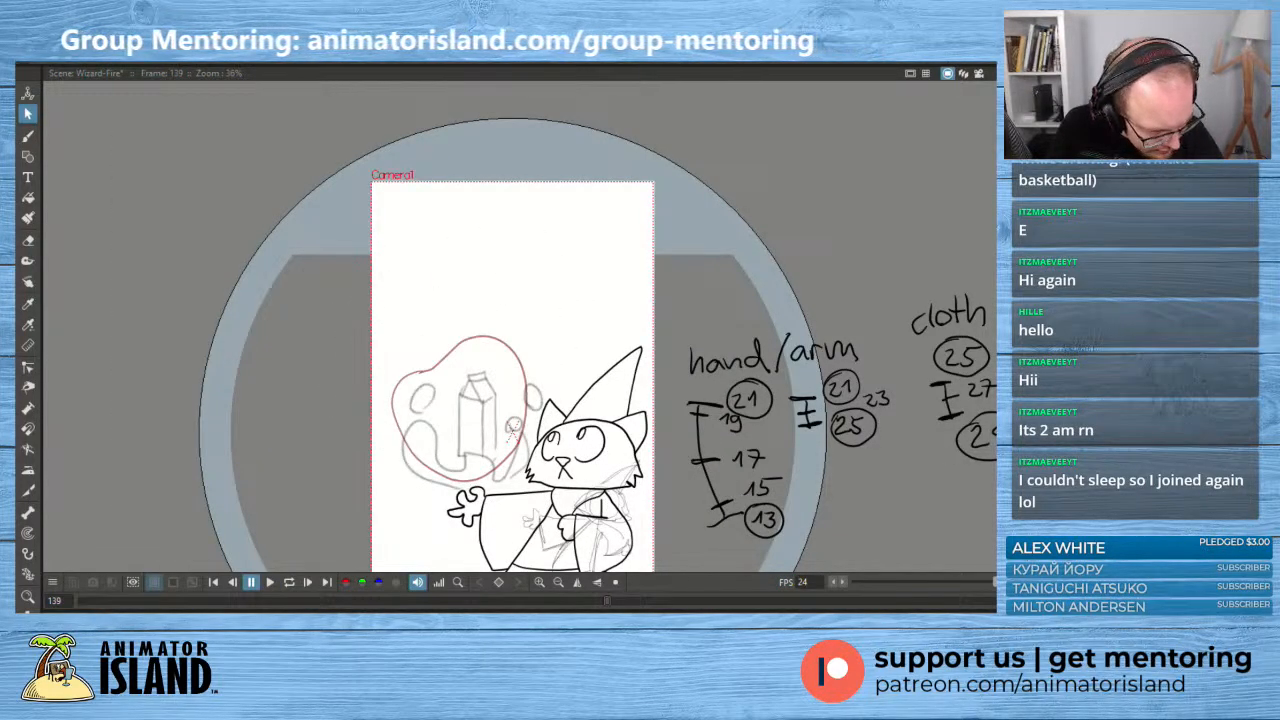
key(/)
key(f)
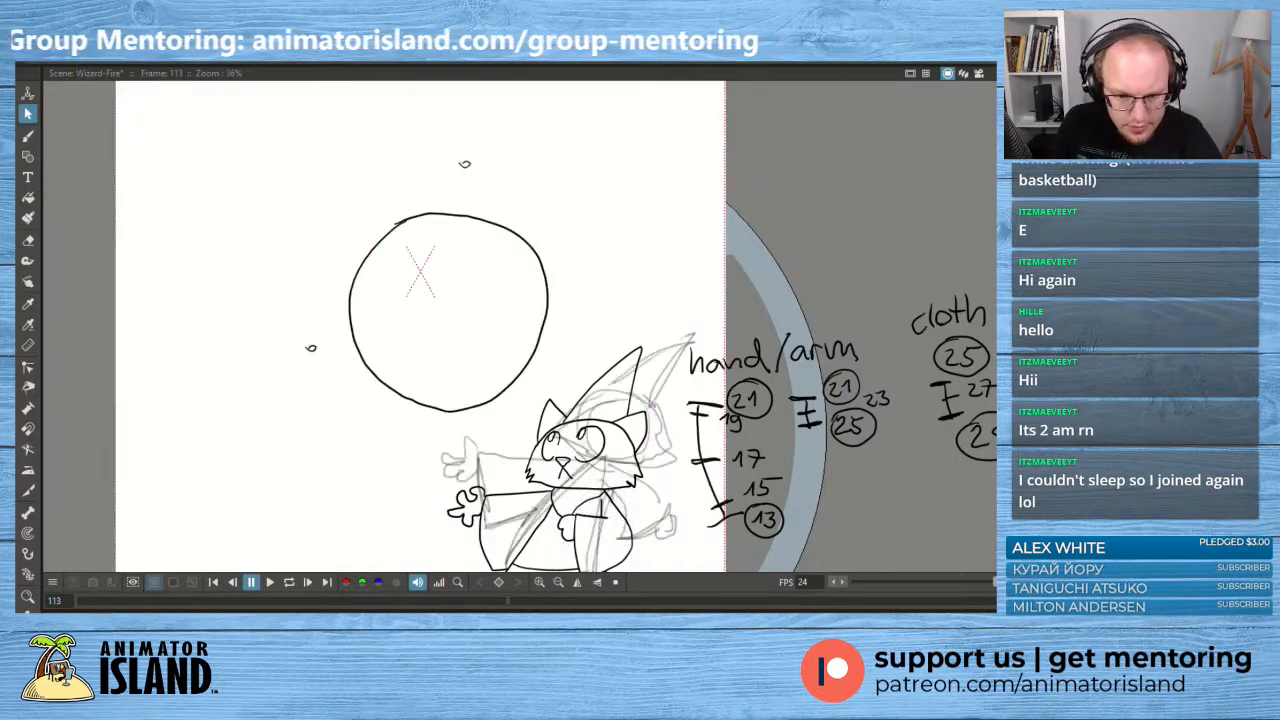
key(/)
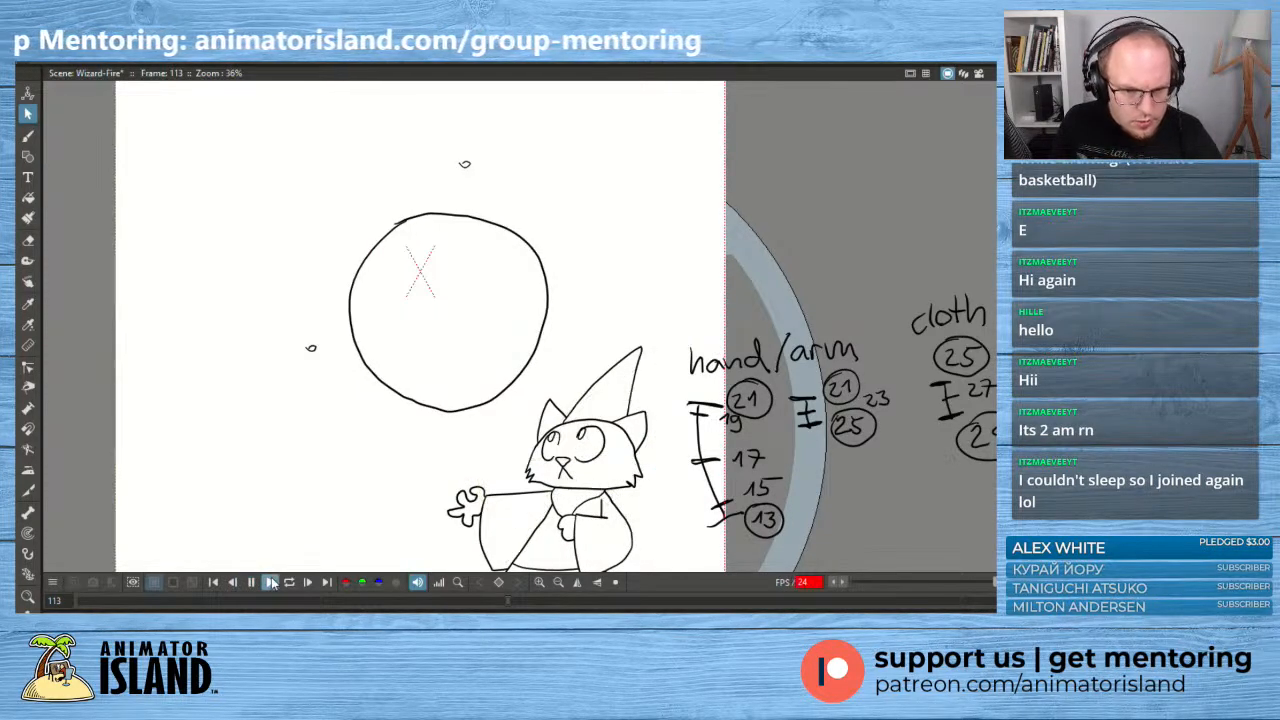
click(271, 583)
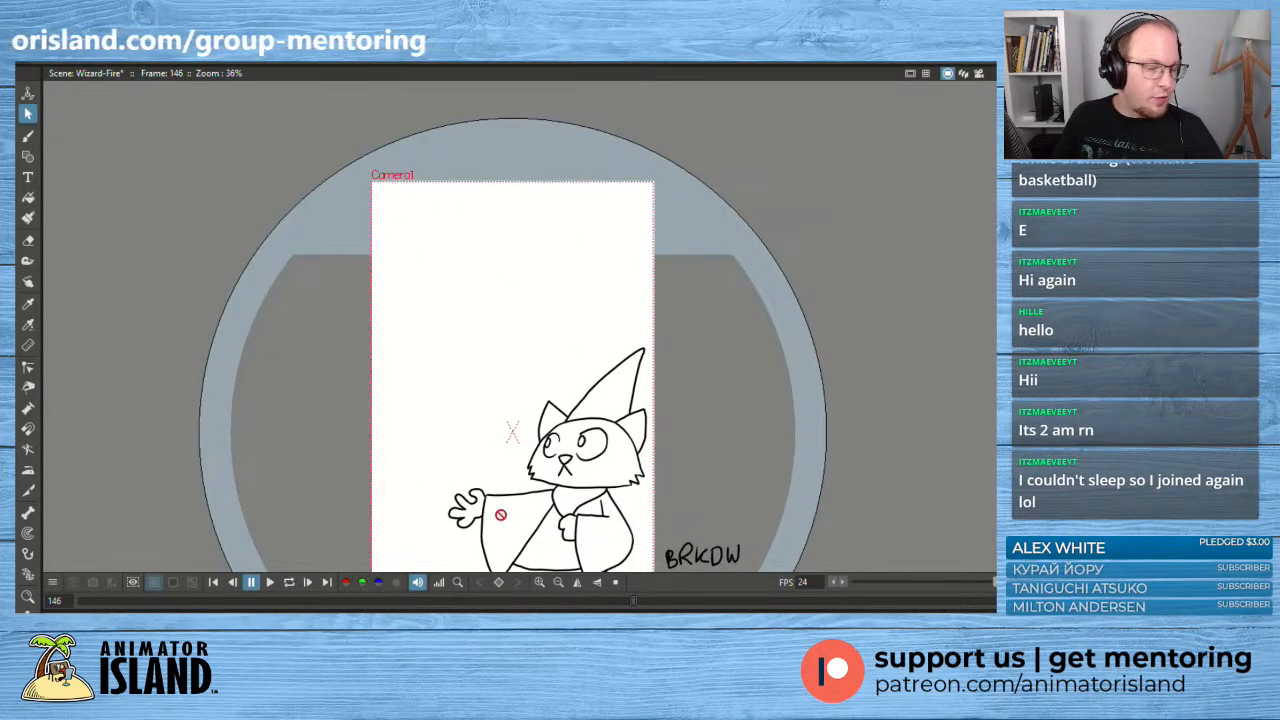
key(Delete)
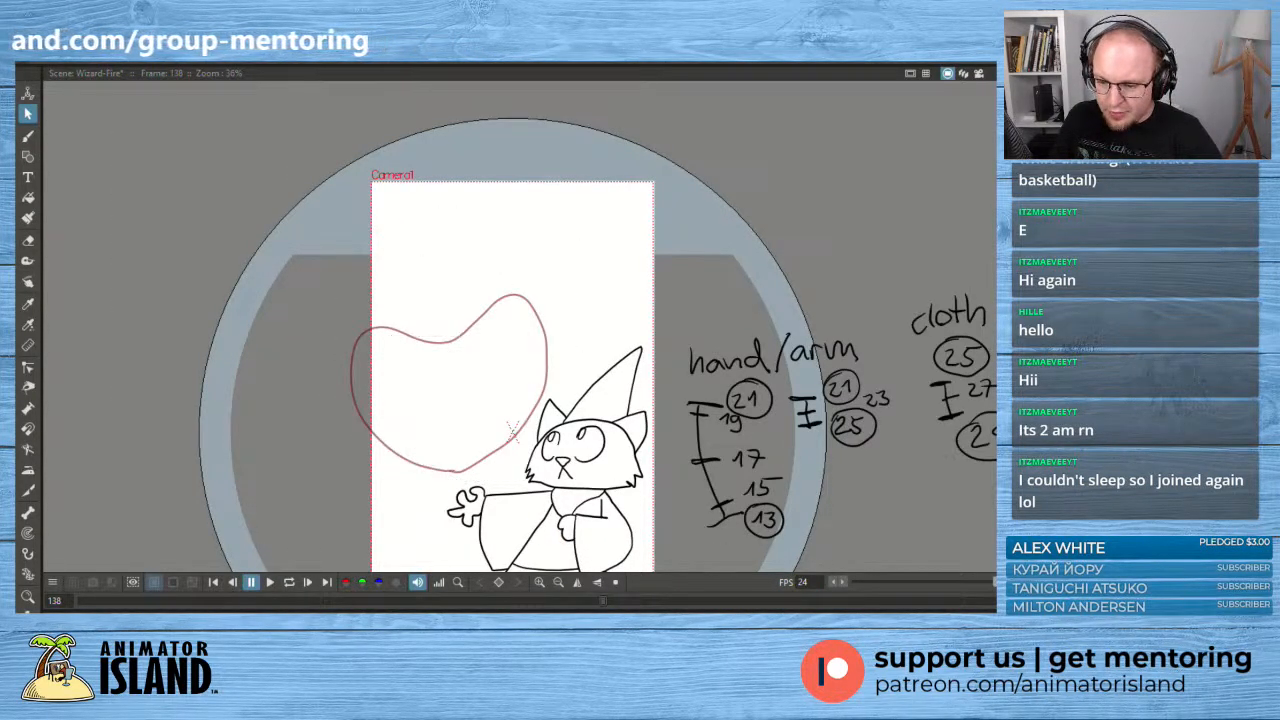
key(ctrl+z)
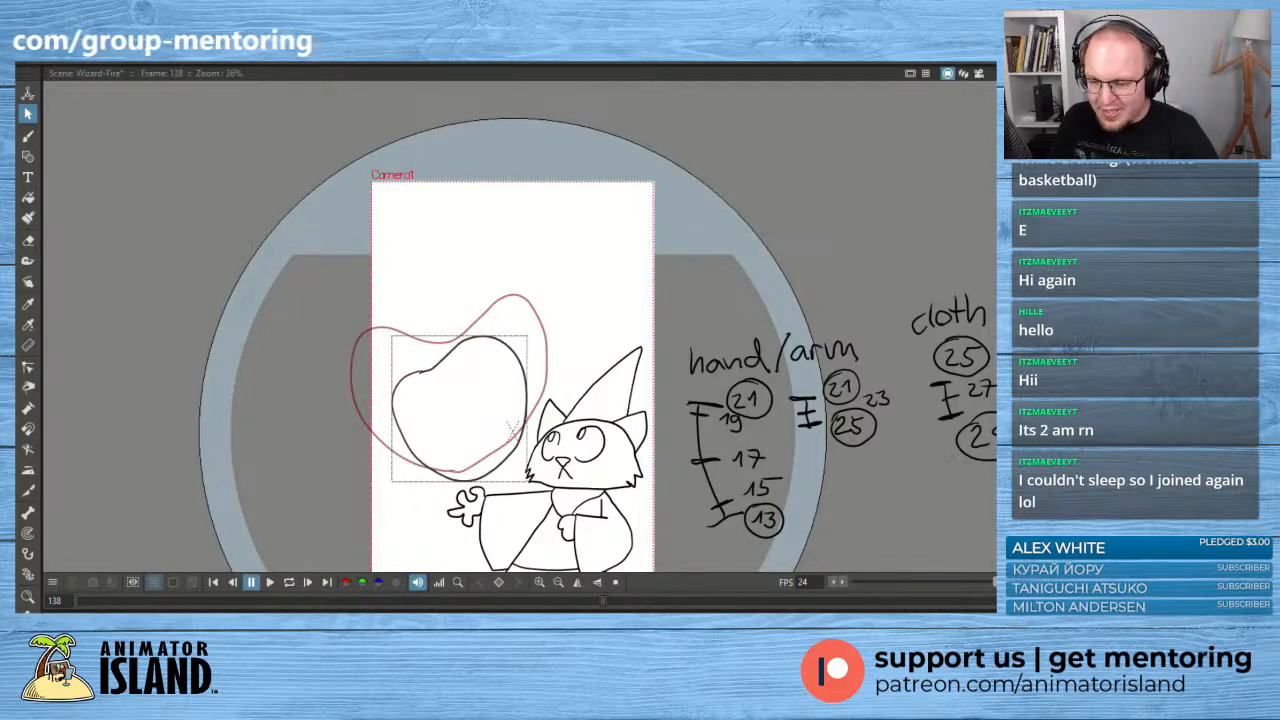
- Switch the viewer to camera view and play back the fire animation repeatedly to review its motion, stopping at frame 137
click(978, 74)
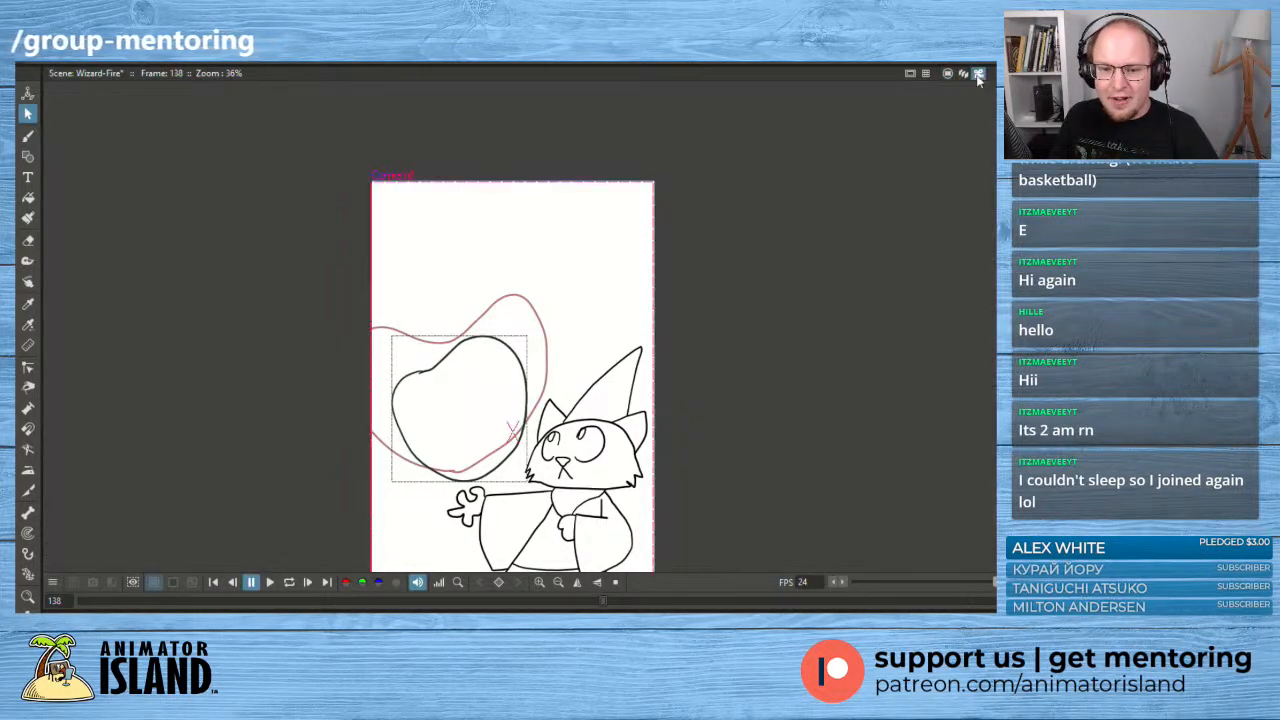
scroll(550, 423, up, 1)
drag(550, 423, 586, 328)
scroll(583, 349, down, 1)
scroll(586, 328, up, 1)
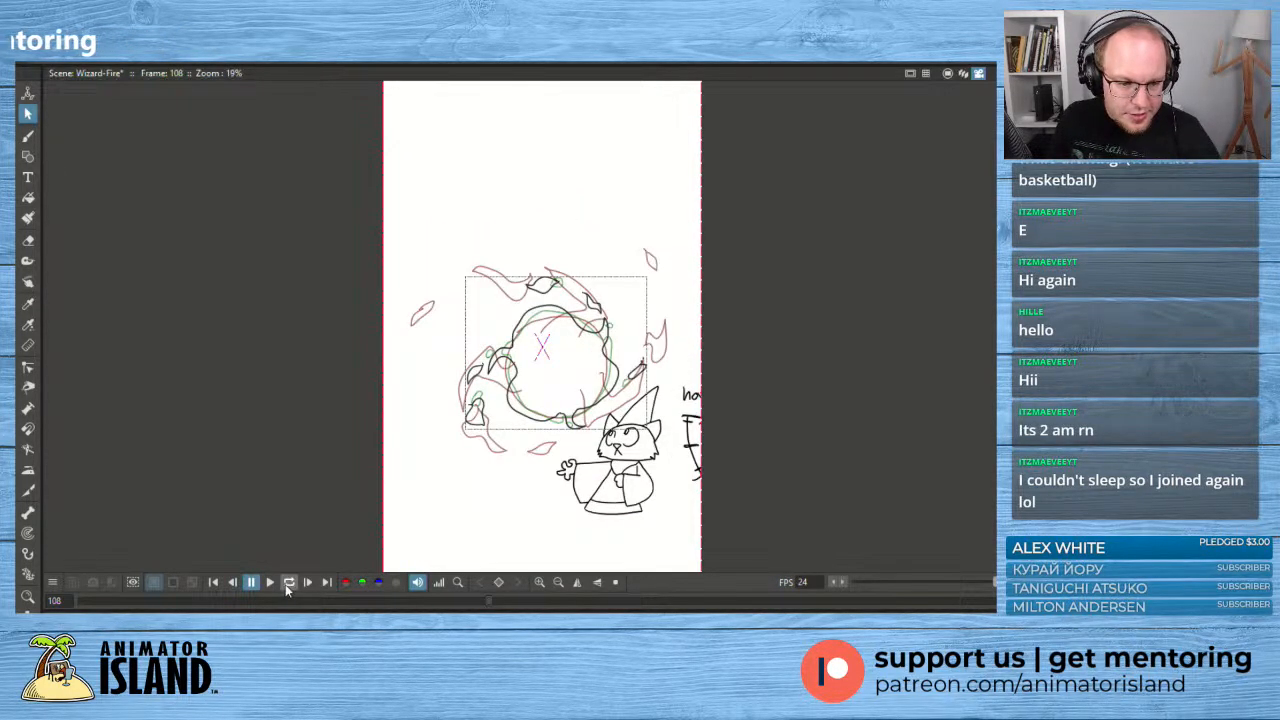
click(272, 583)
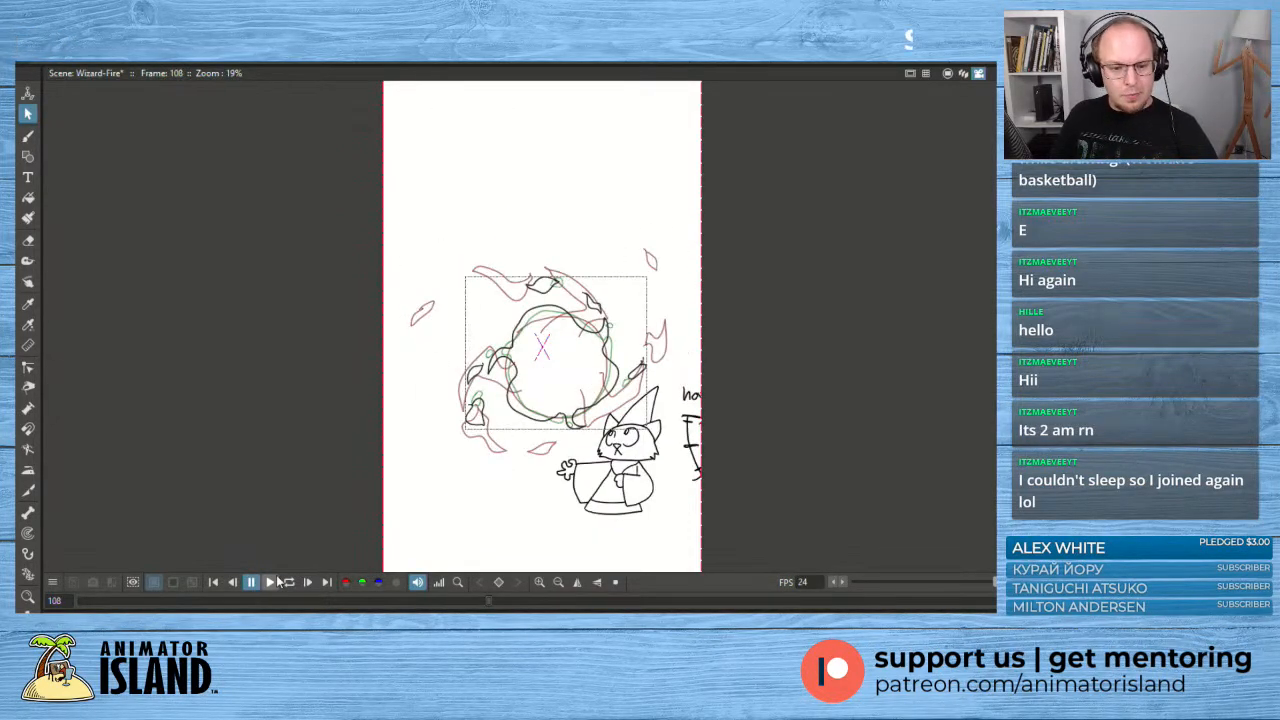
click(272, 583)
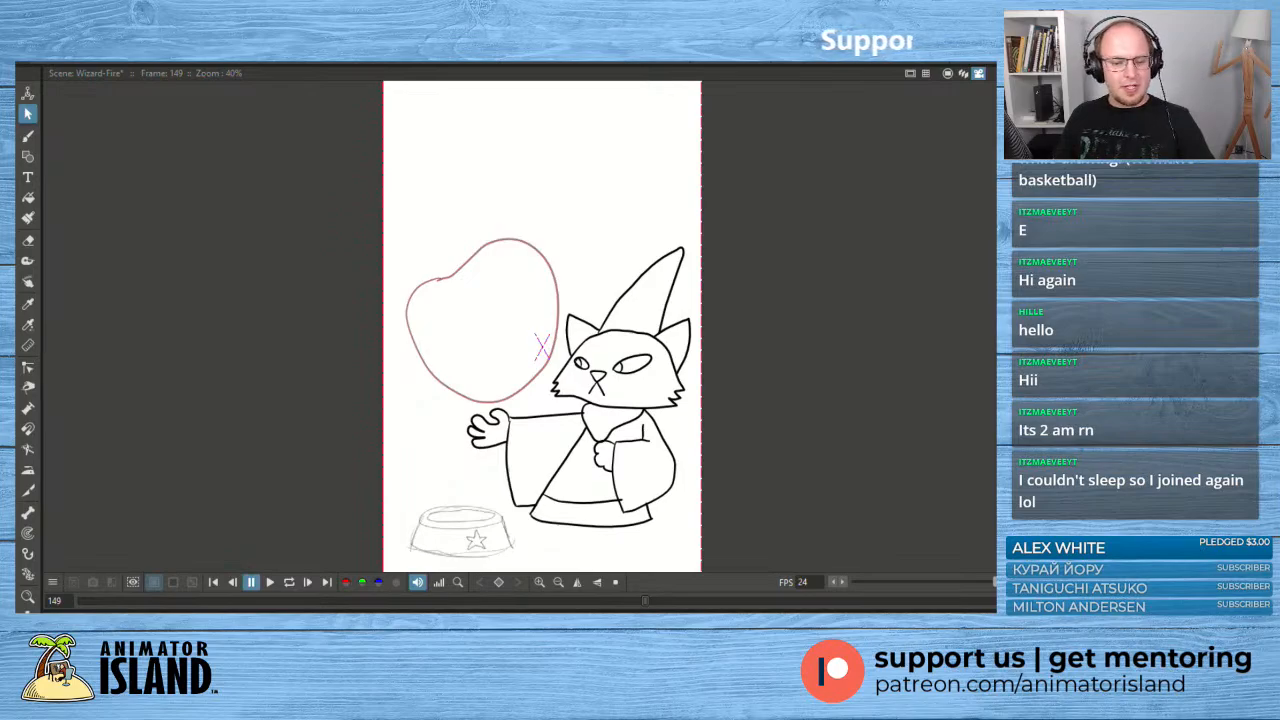
click(272, 584)
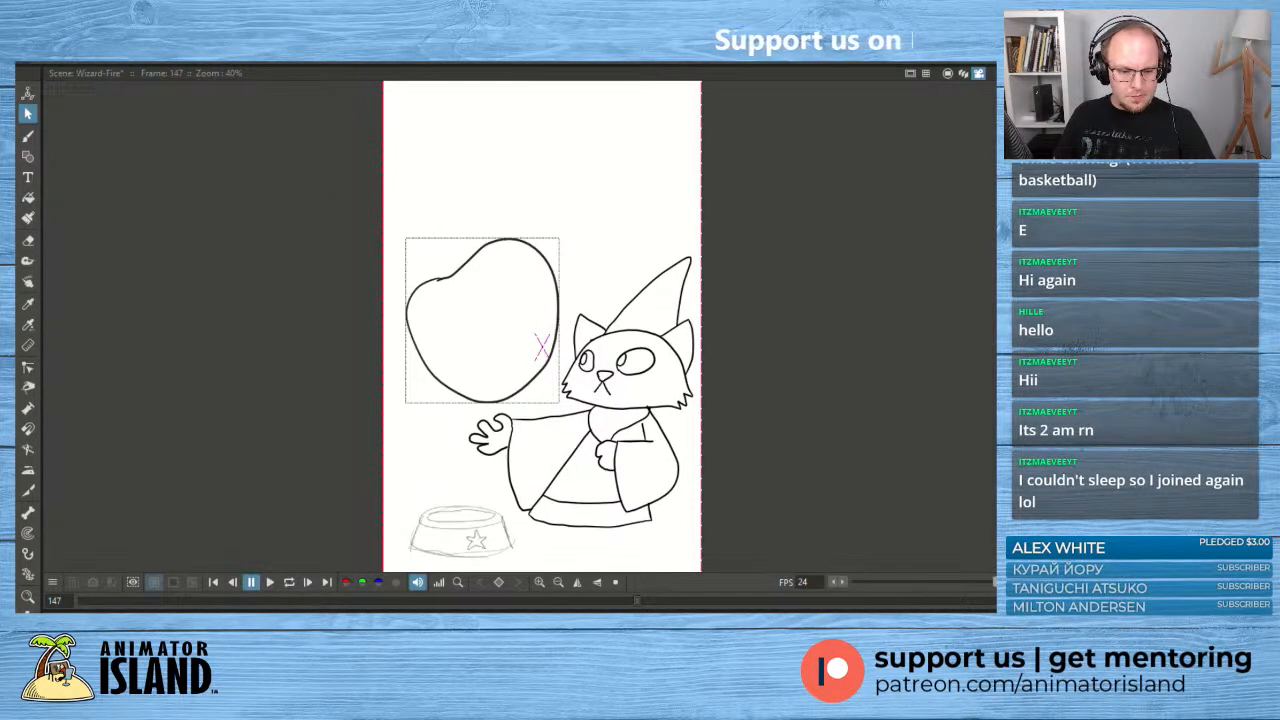
click(269, 583)
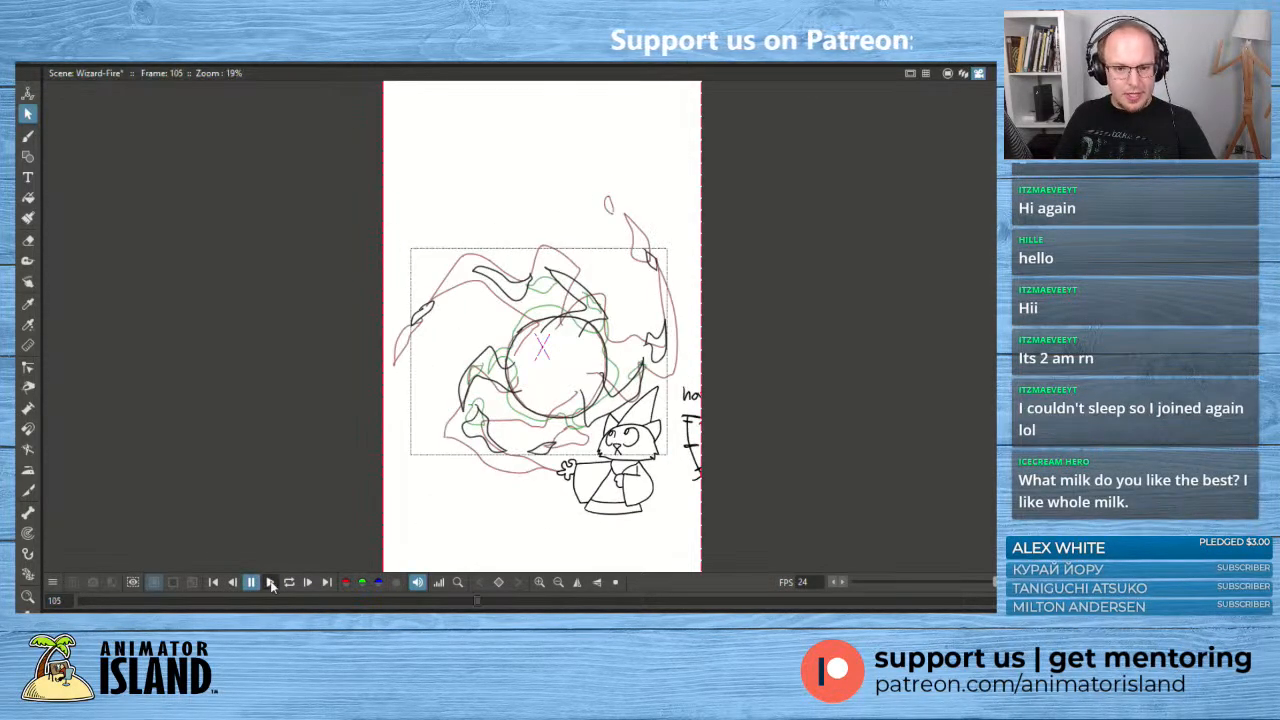
click(270, 583)
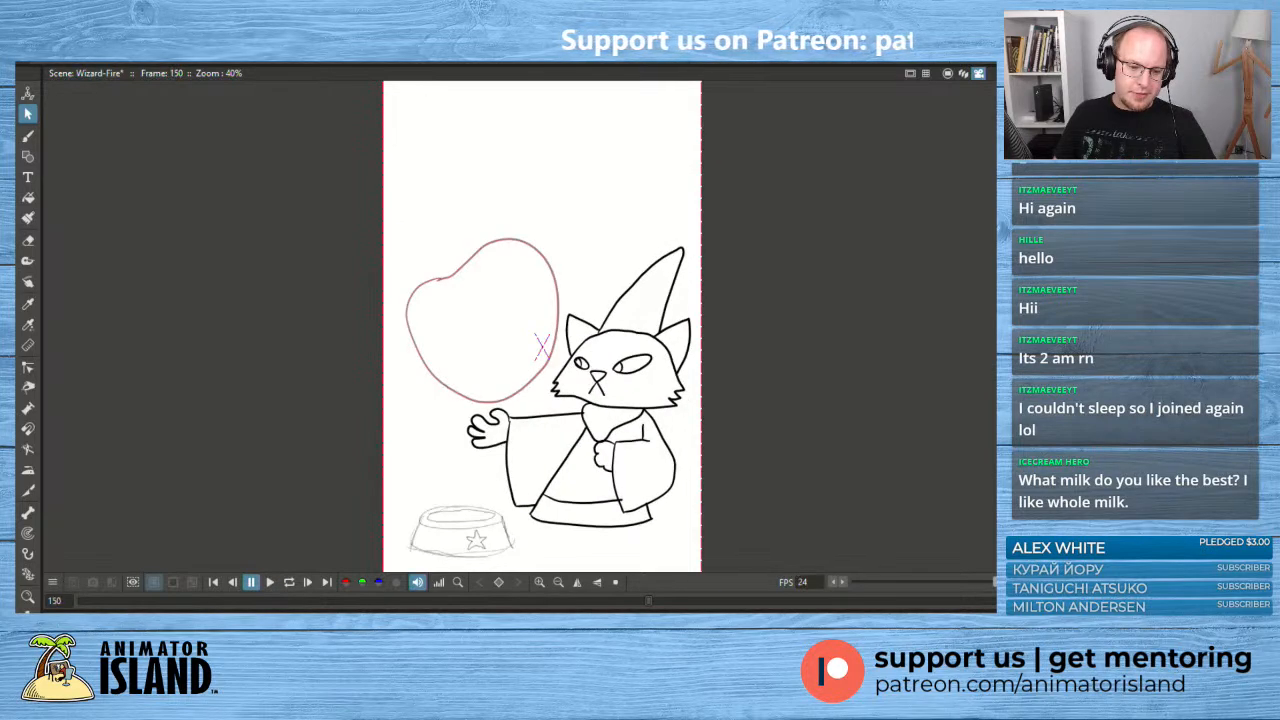
click(270, 583)
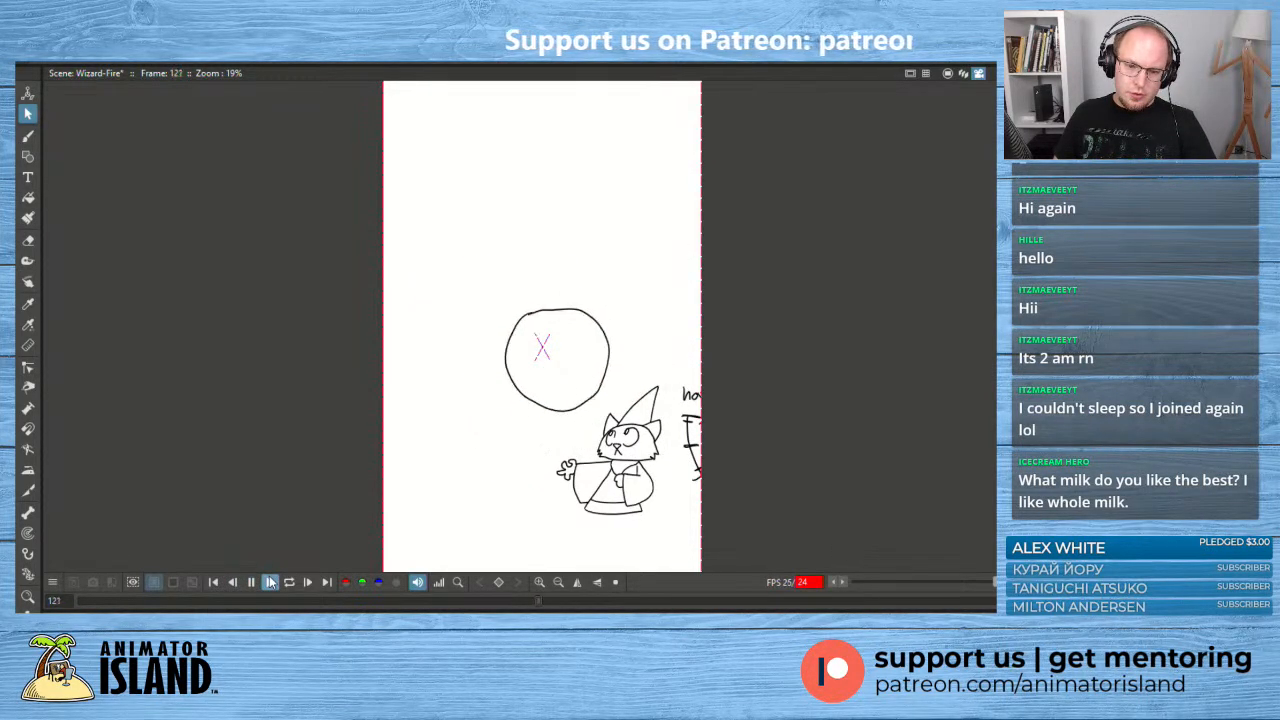
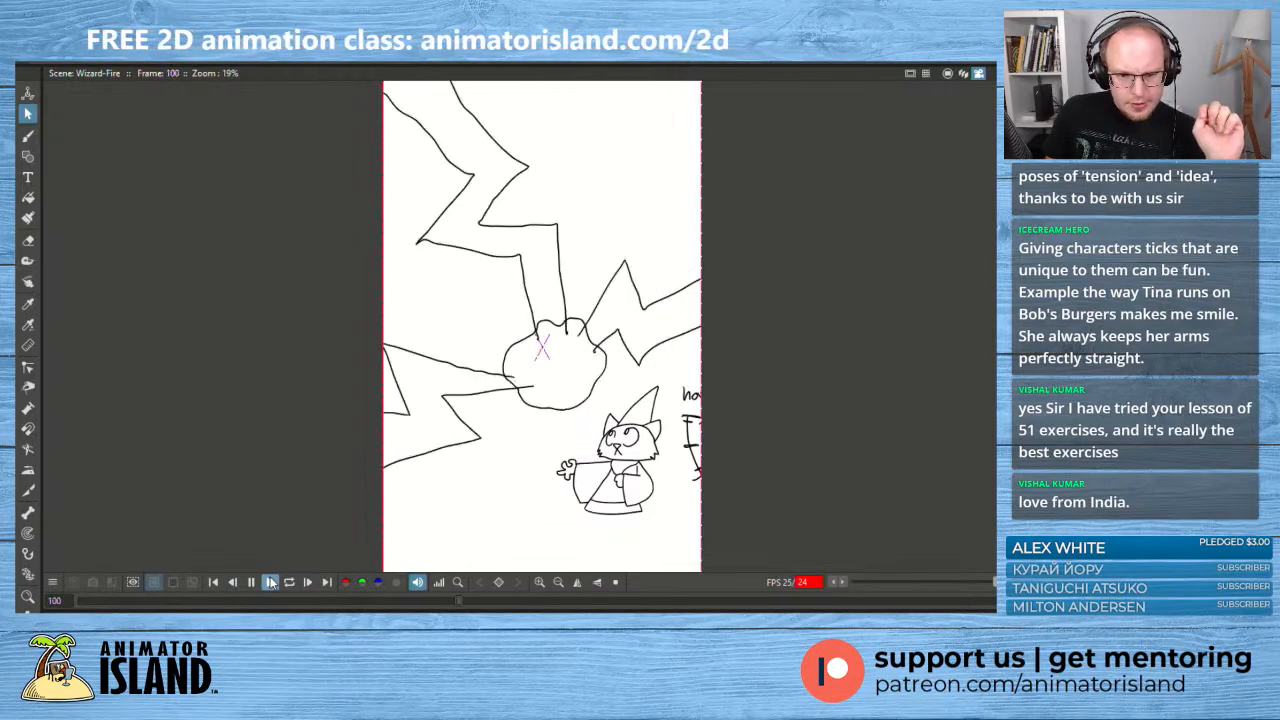
click(270, 582)
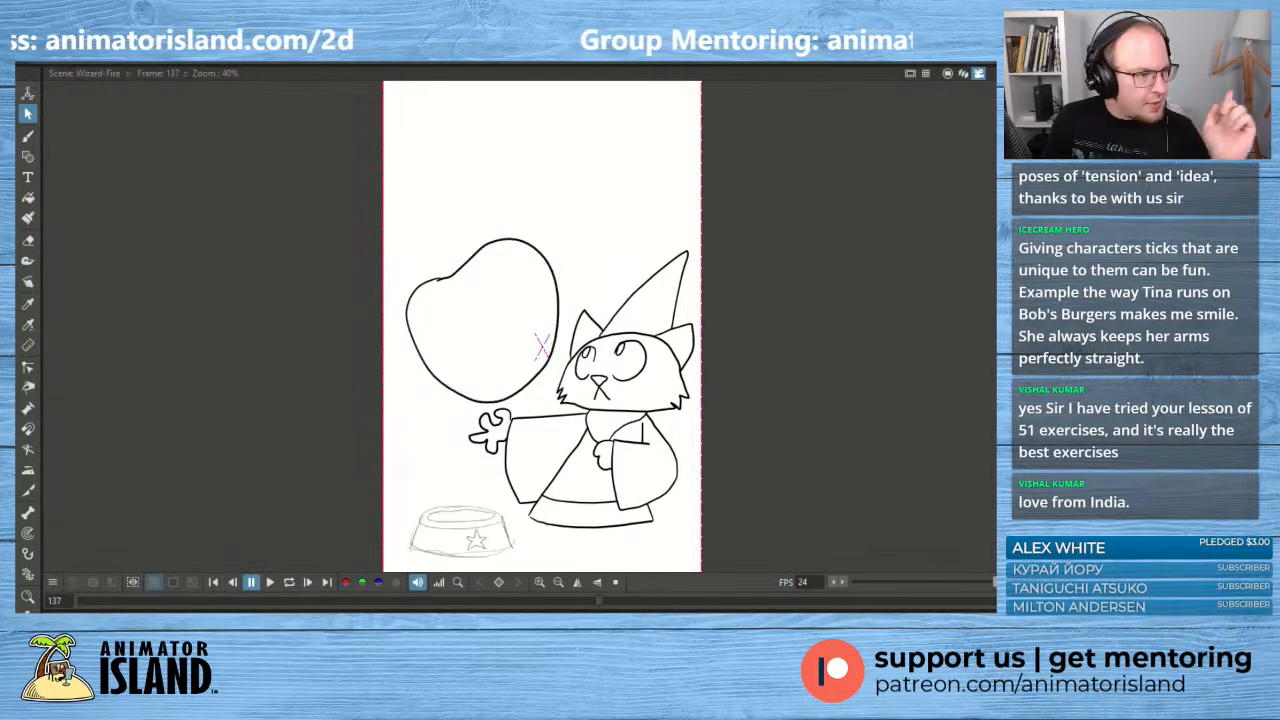
- Restore the full workspace and draw looping bands wrapping around the flame shape on frame 137 in the uppermost column
key(grave)
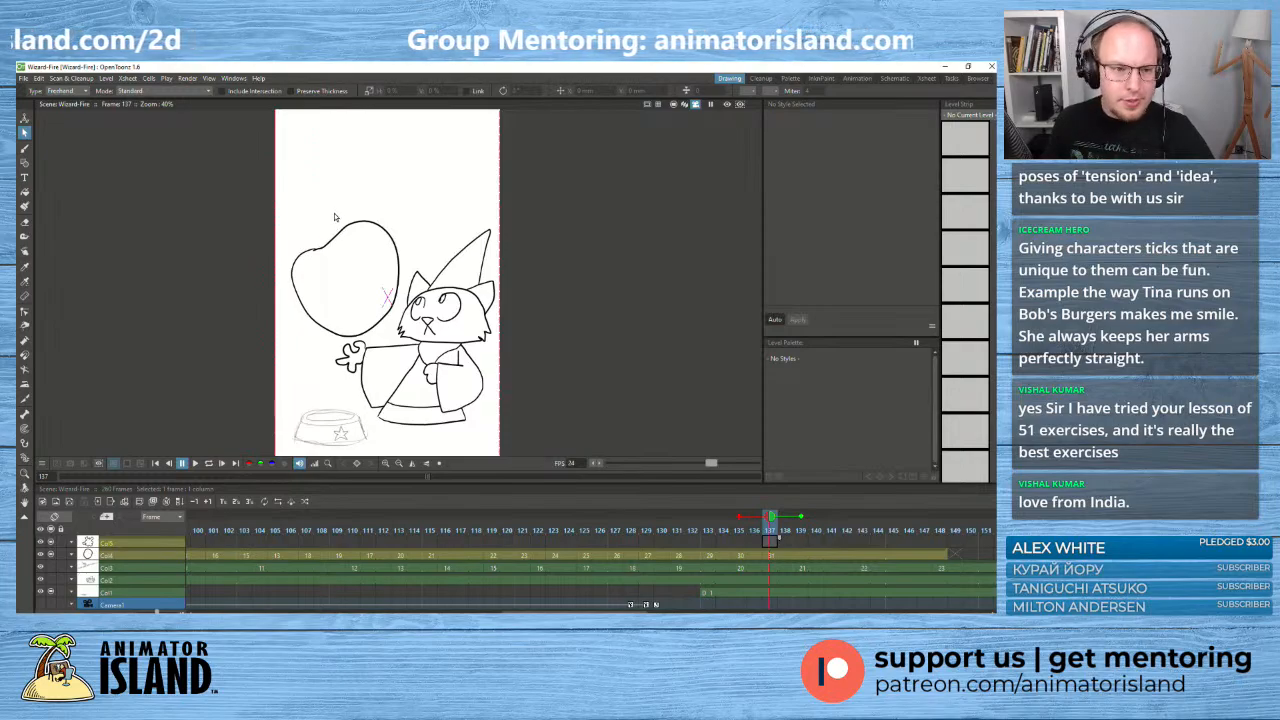
key(b)
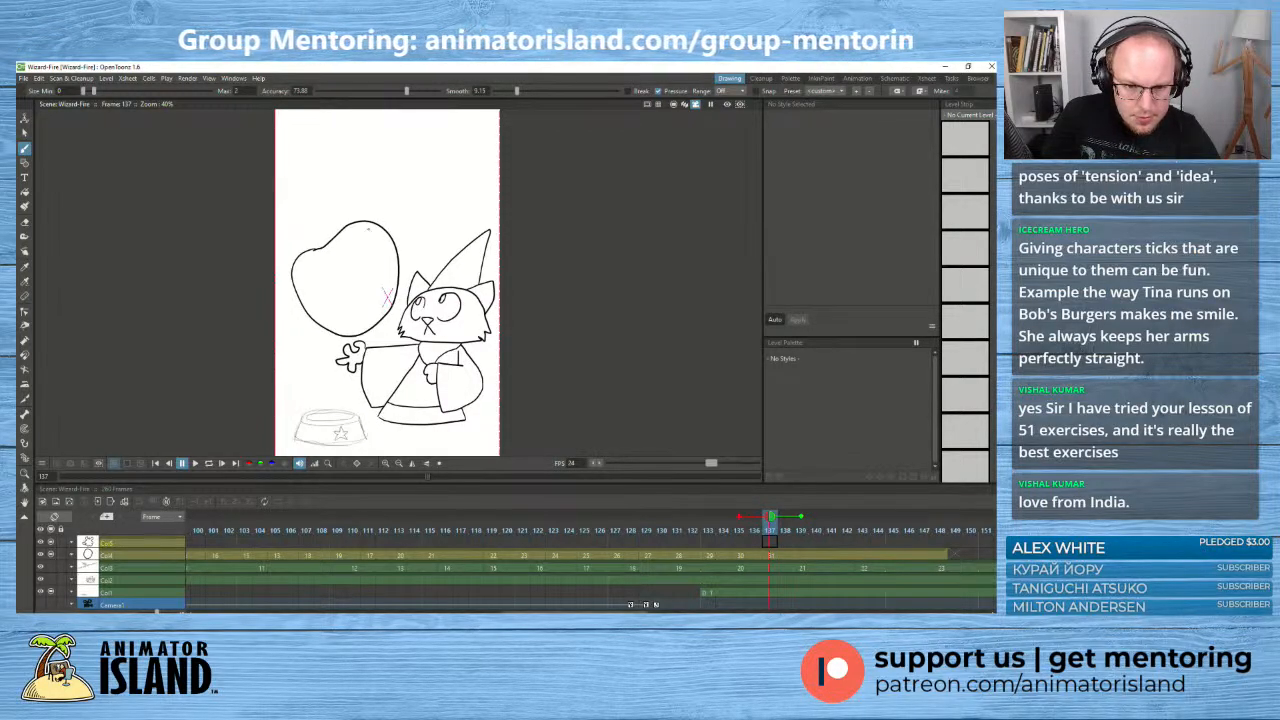
mouse_move(371, 227)
mouse_down()
mouse_move(319, 284)
mouse_move(379, 240)
mouse_move(312, 288)
mouse_move(325, 315)
mouse_move(385, 288)
mouse_move(357, 292)
mouse_move(332, 310)
mouse_move(379, 296)
mouse_move(327, 325)
mouse_move(373, 300)
mouse_move(388, 328)
mouse_up()
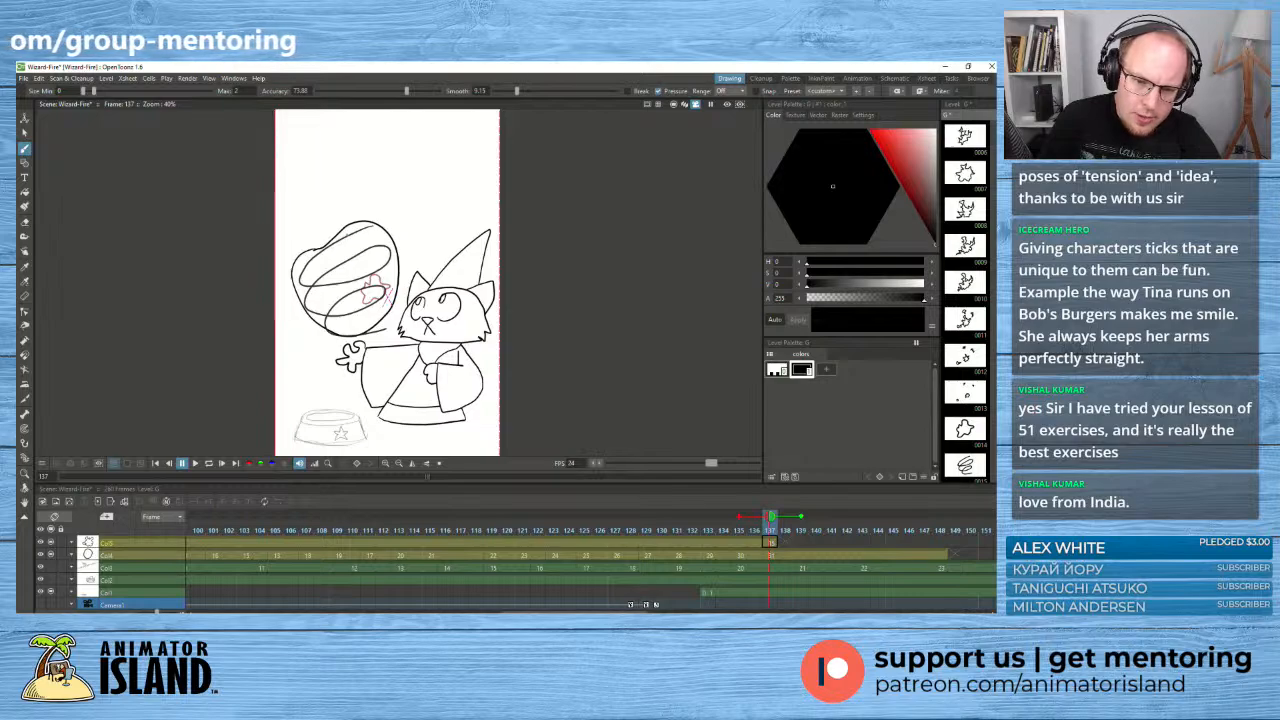
- Label the bands around the flame shape alternately F and B, each letter joined to its band by a leader line
drag(344, 232, 347, 185)
drag(357, 254, 395, 210)
drag(394, 196, 395, 209)
drag(375, 273, 428, 250)
drag(423, 240, 438, 240)
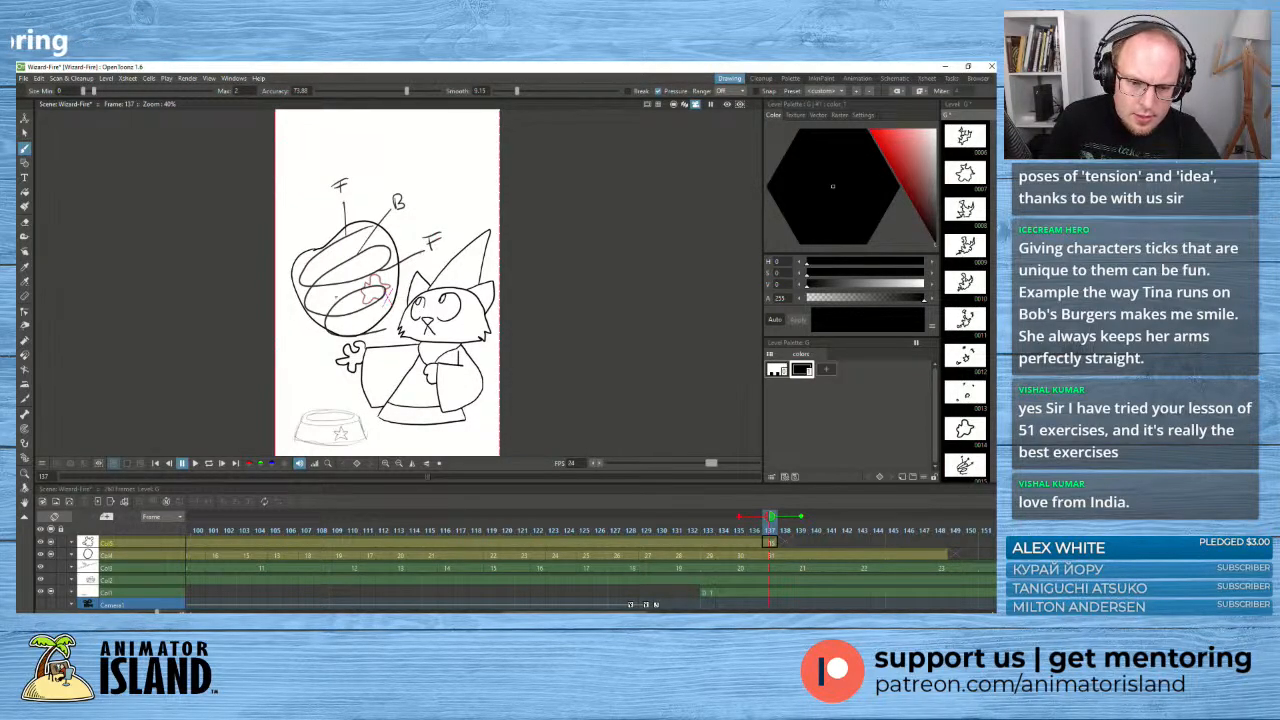
mouse_move(330, 308)
mouse_down()
mouse_move(288, 340)
mouse_move(327, 349)
mouse_move(303, 370)
mouse_move(317, 357)
mouse_up()
drag(305, 365, 313, 364)
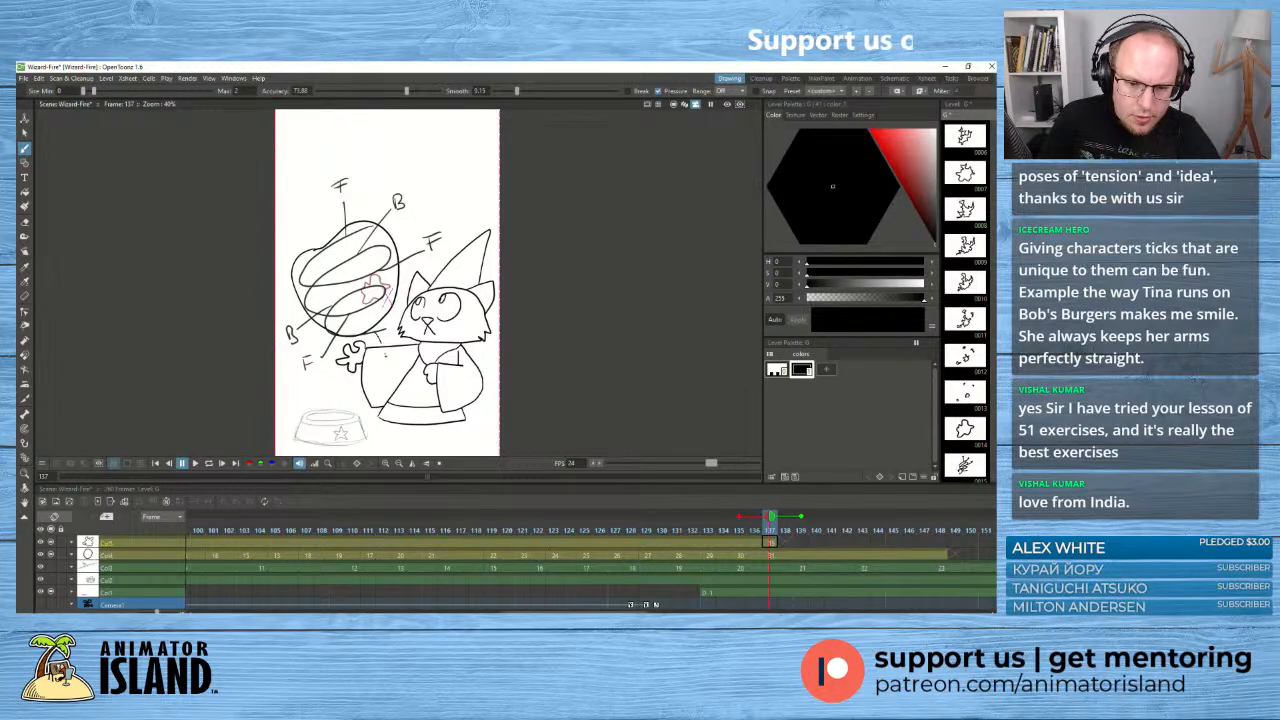
drag(378, 336, 386, 382)
drag(386, 364, 387, 381)
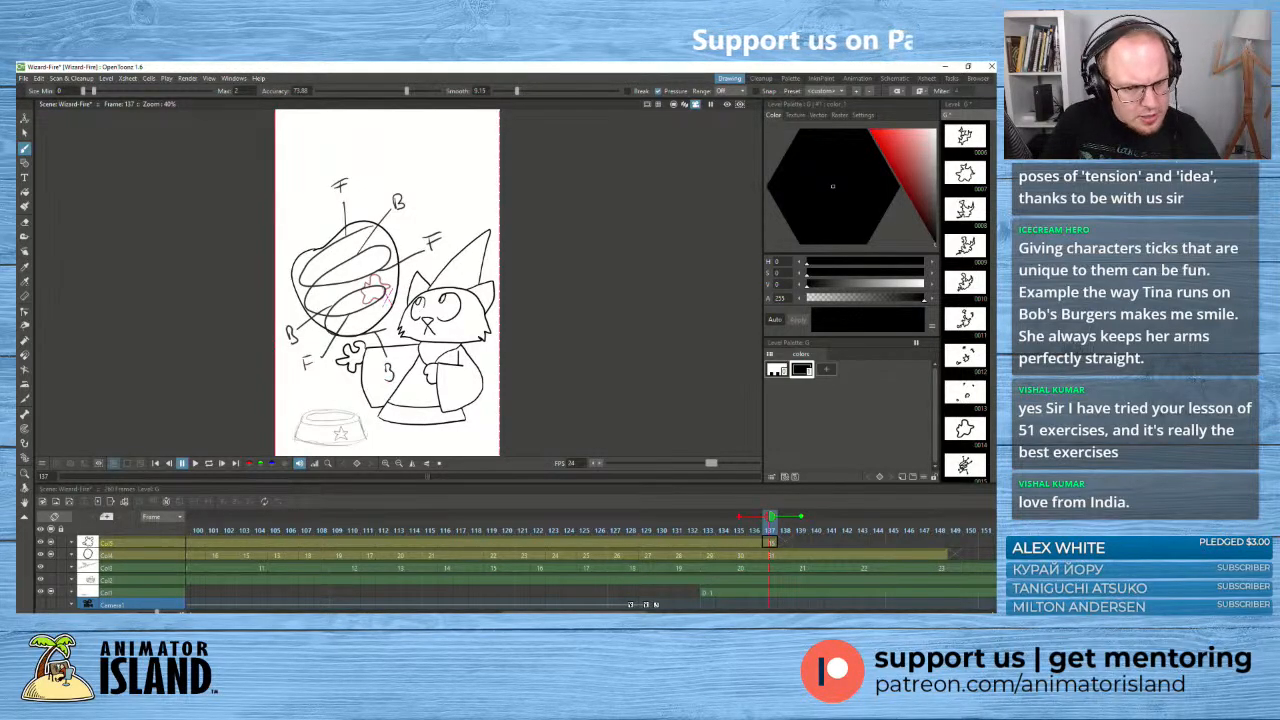
scroll(331, 310, up, 1)
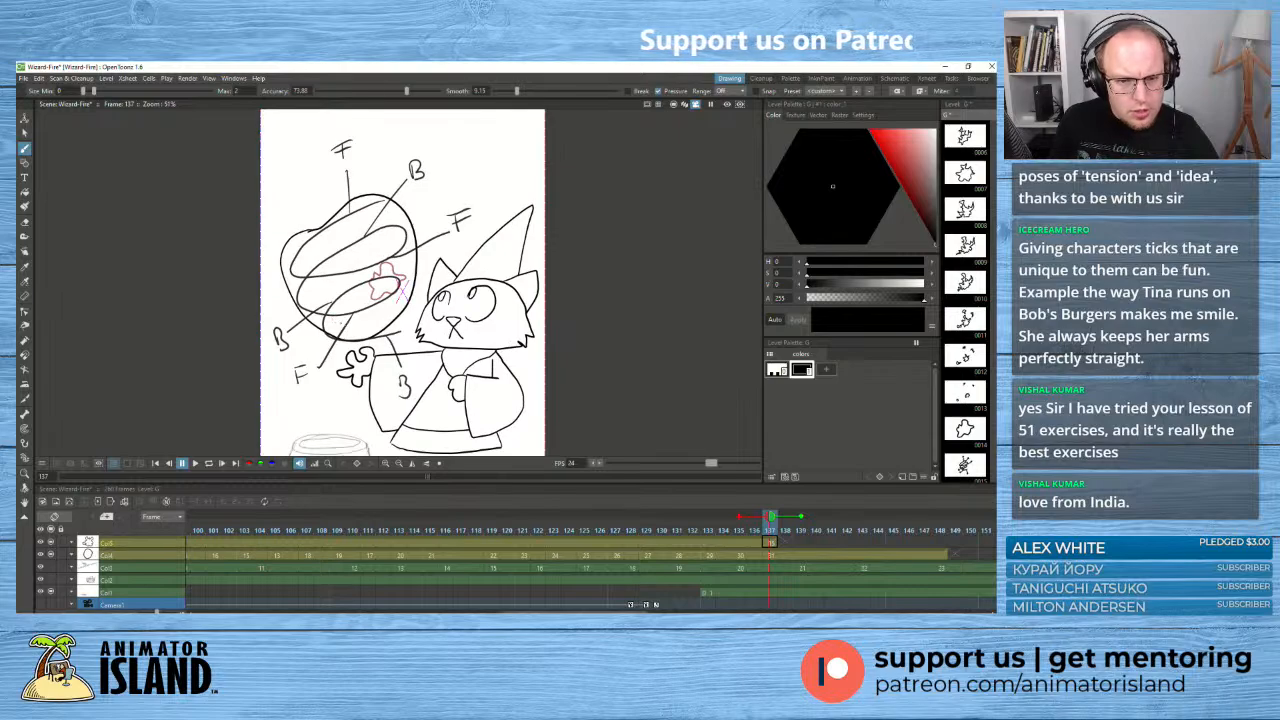
drag(340, 323, 347, 333)
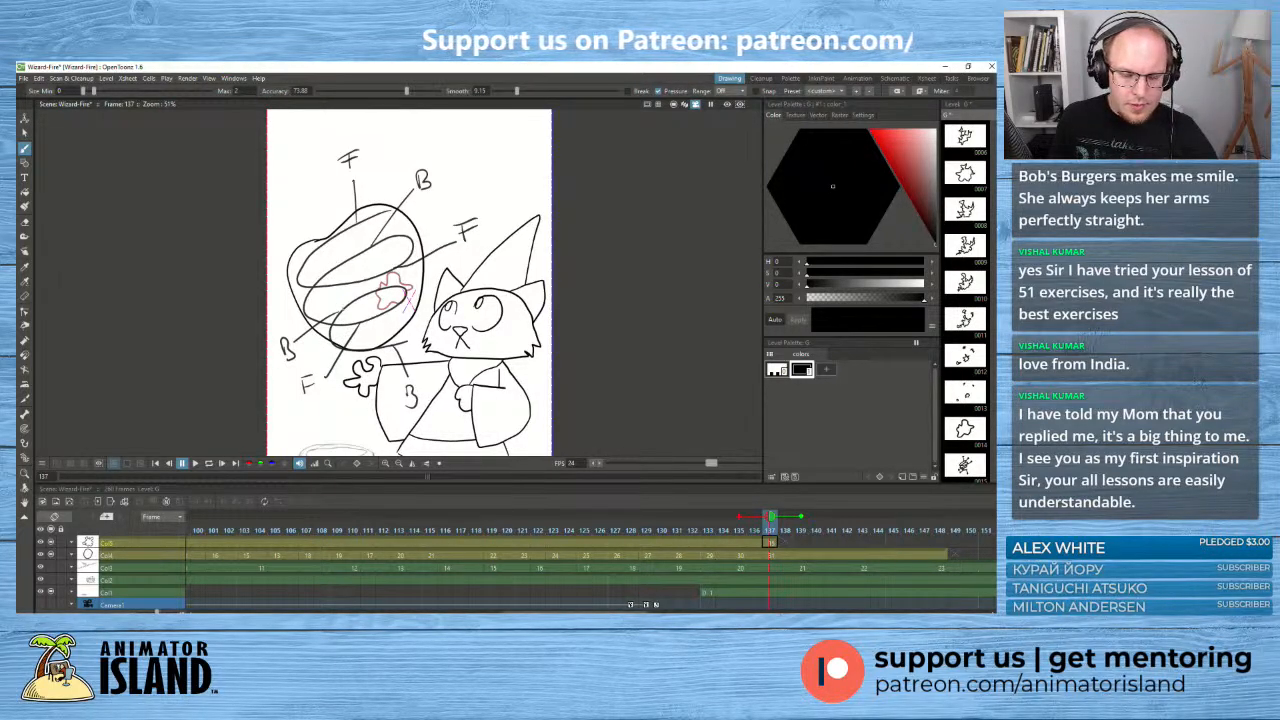
drag(409, 300, 397, 288)
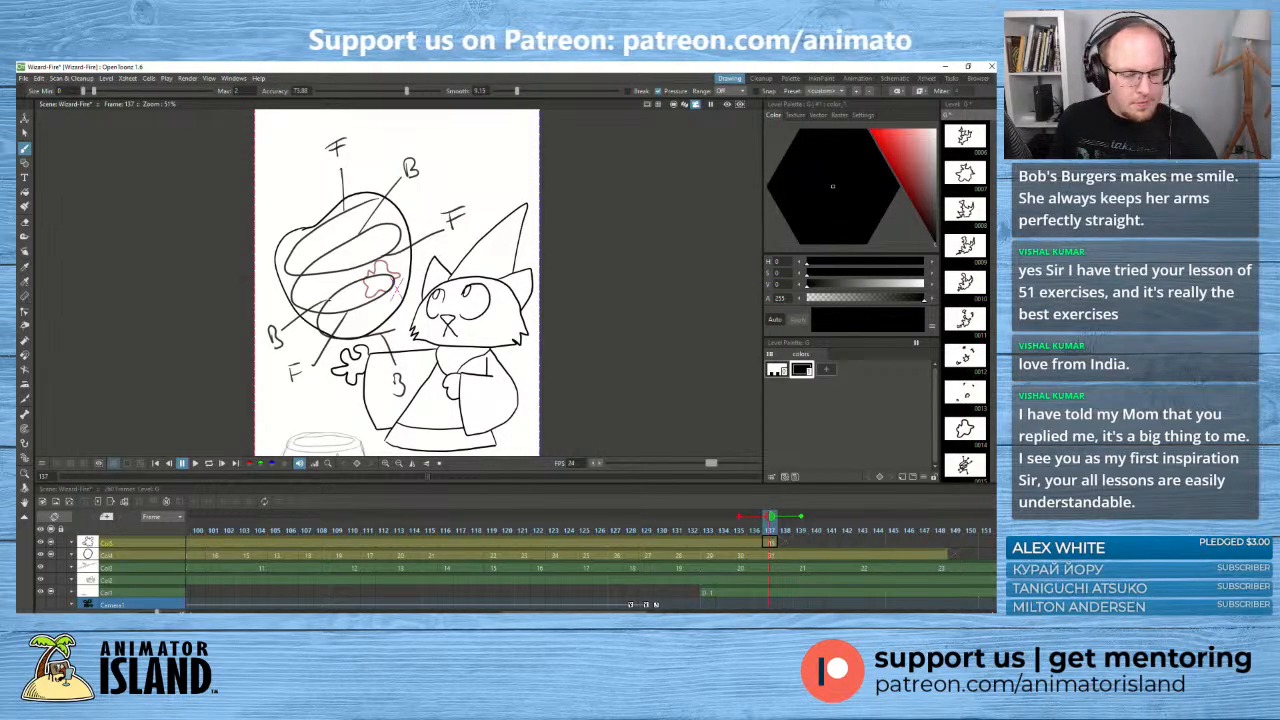
scroll(346, 290, down, 1)
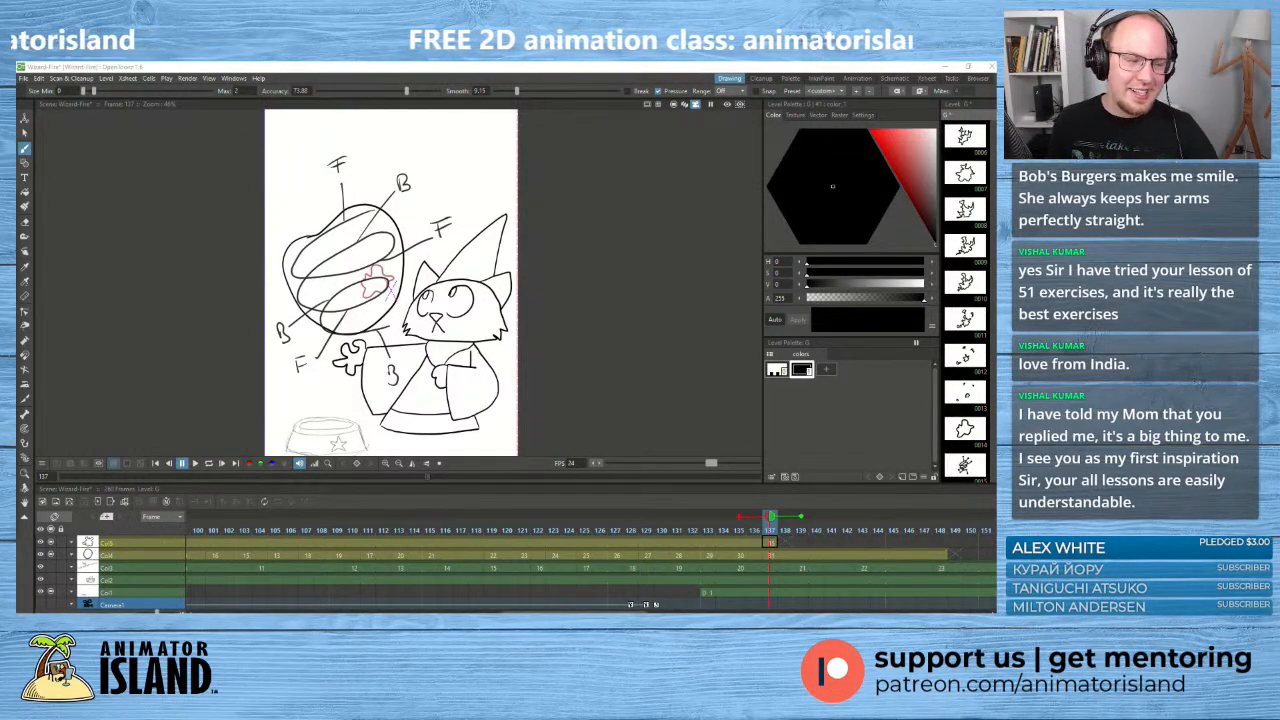
- Maximize the viewer, flip between frames 137 and 139, and stay on frame 139 with the labelled band guide displayed
key(grave)
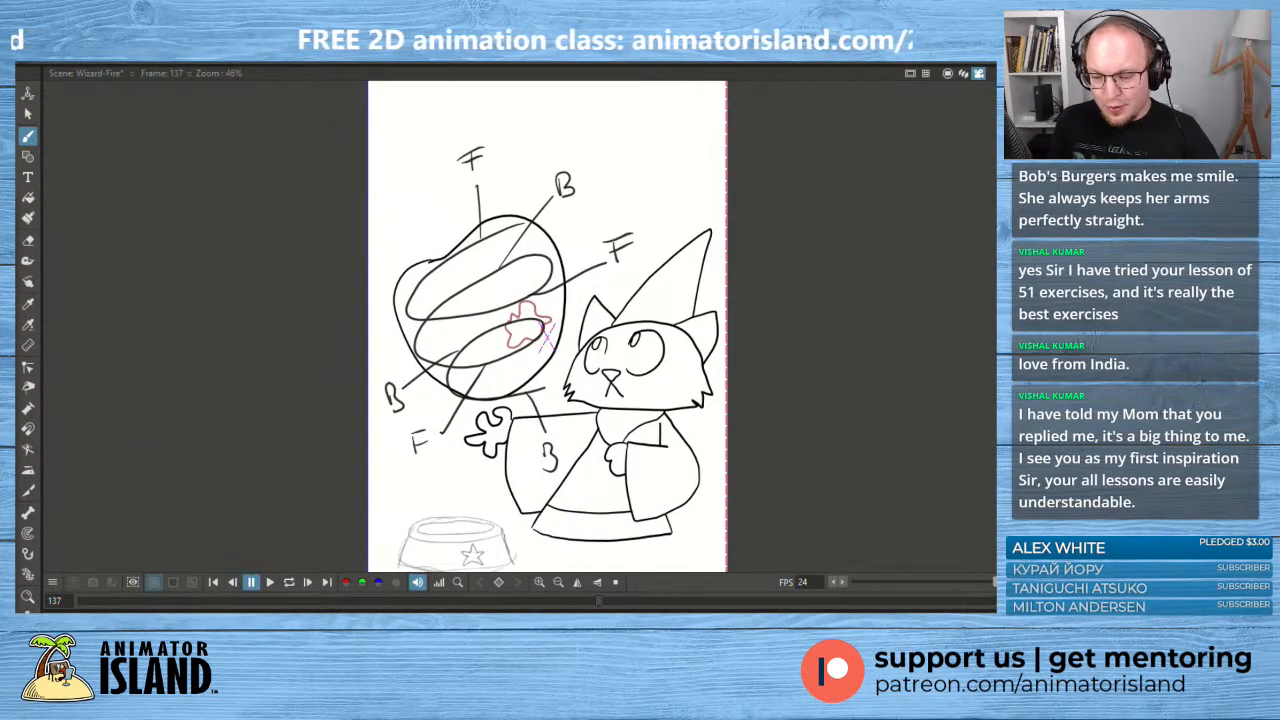
key(Down)
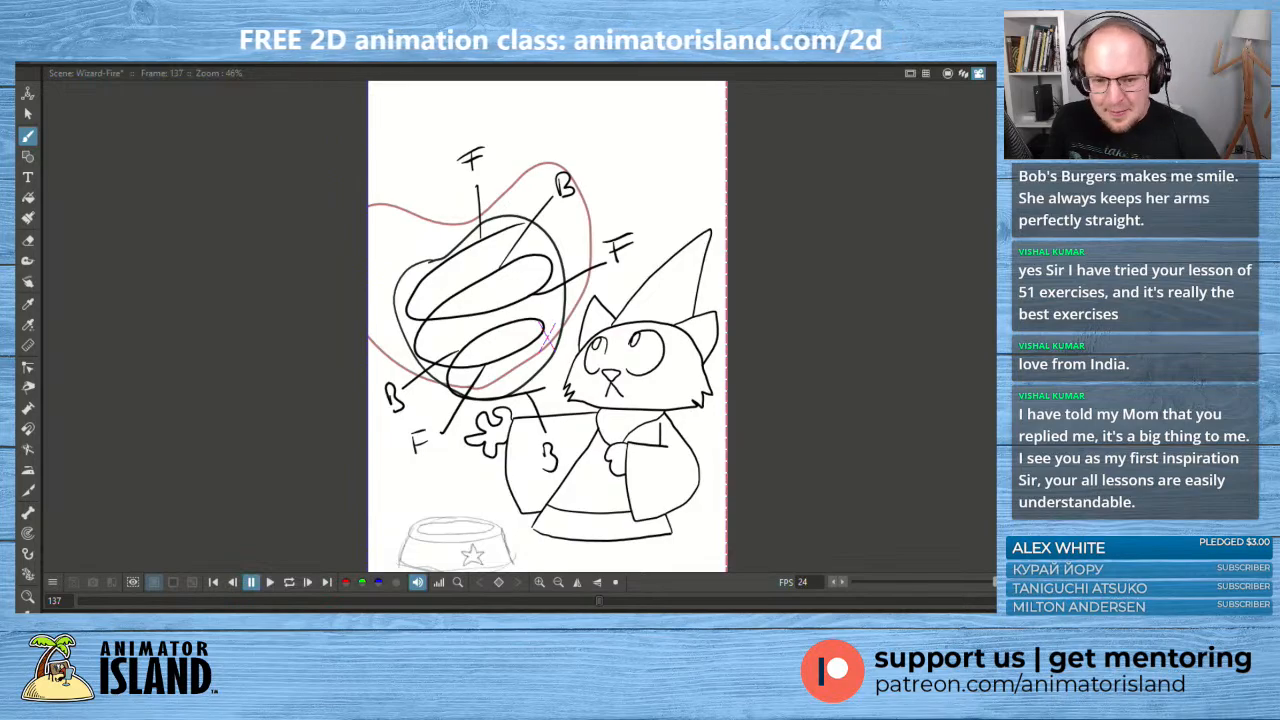
key(Down)
key(Down)
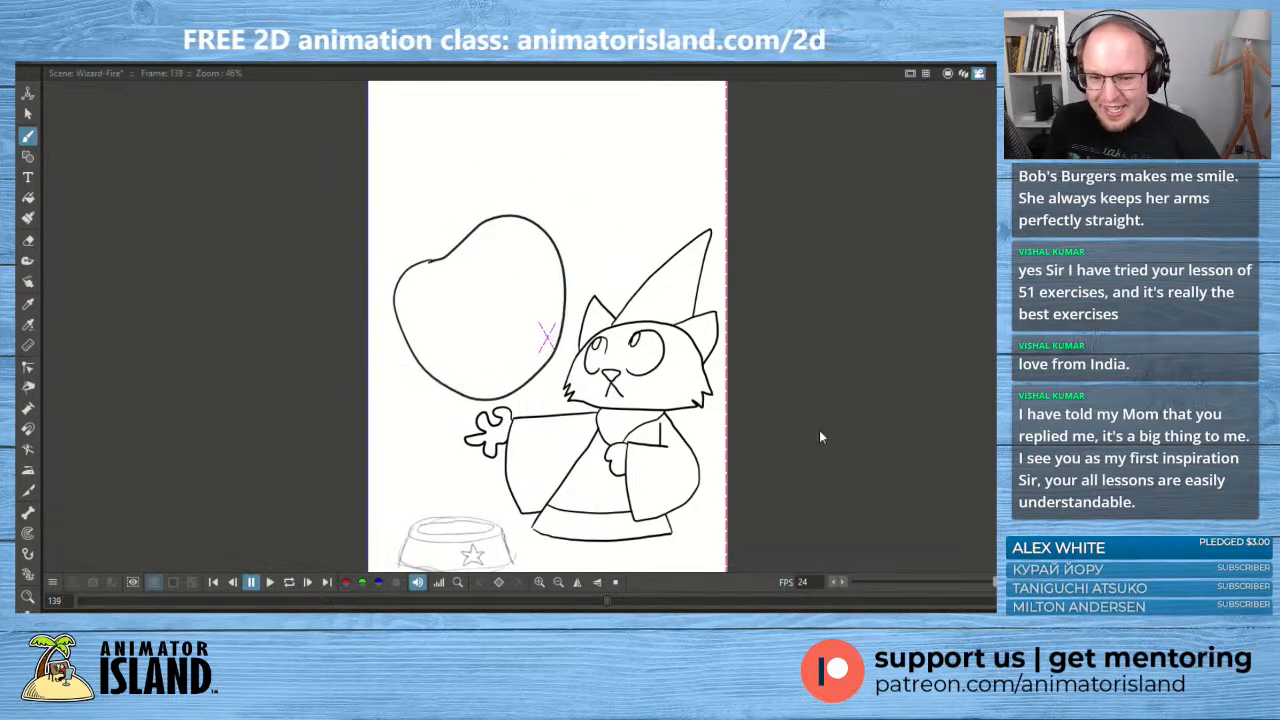
key(Up)
key(Up)
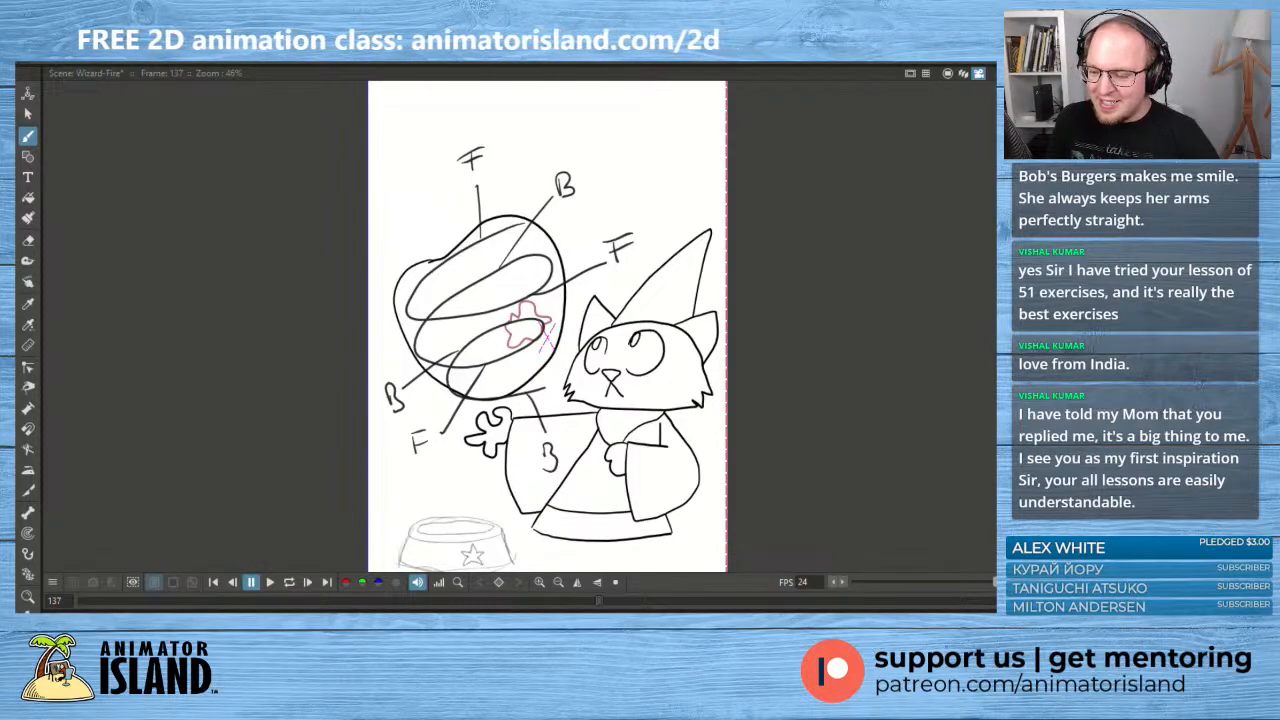
key(Down)
key(Down)
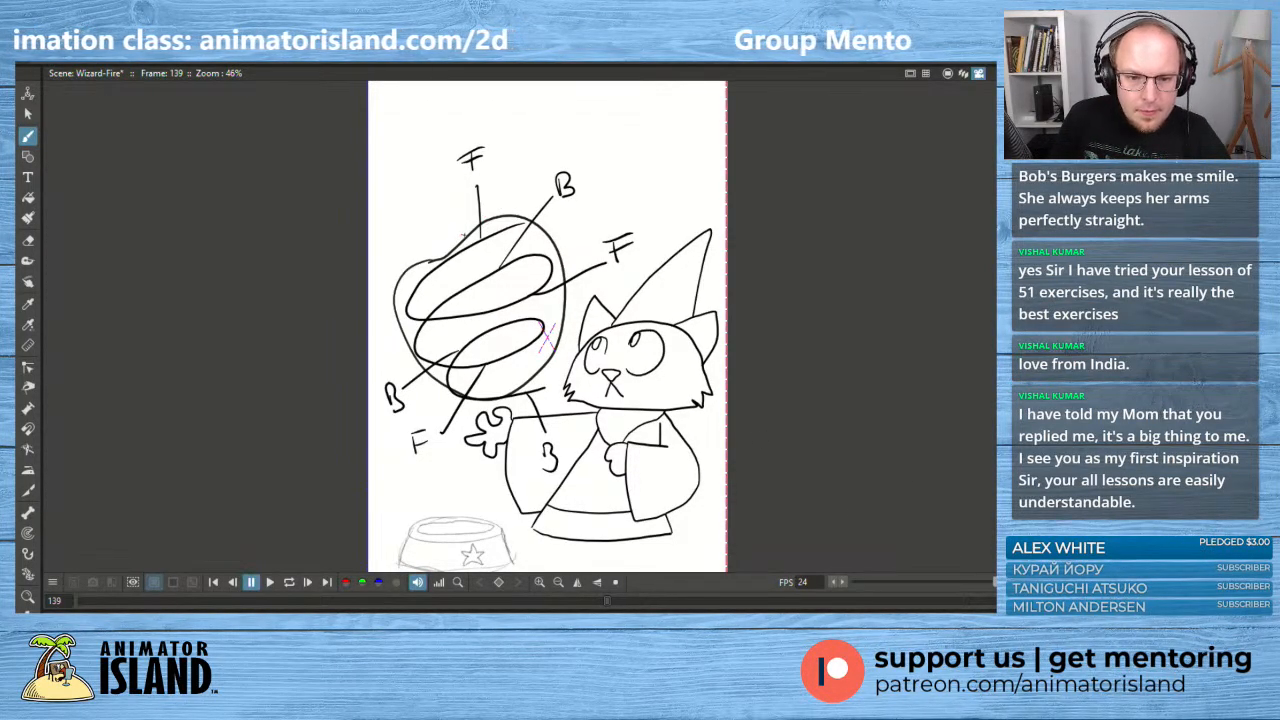
- Draw the fire outline on frame 139 with a jagged edge burning down through the top bands, and fade the band guide
mouse_move(458, 243)
mouse_down()
mouse_move(482, 231)
mouse_move(500, 254)
mouse_move(463, 287)
mouse_move(556, 268)
mouse_move(558, 336)
mouse_move(503, 402)
mouse_move(462, 406)
mouse_move(430, 384)
mouse_move(402, 310)
mouse_move(430, 262)
mouse_move(523, 200)
mouse_up()
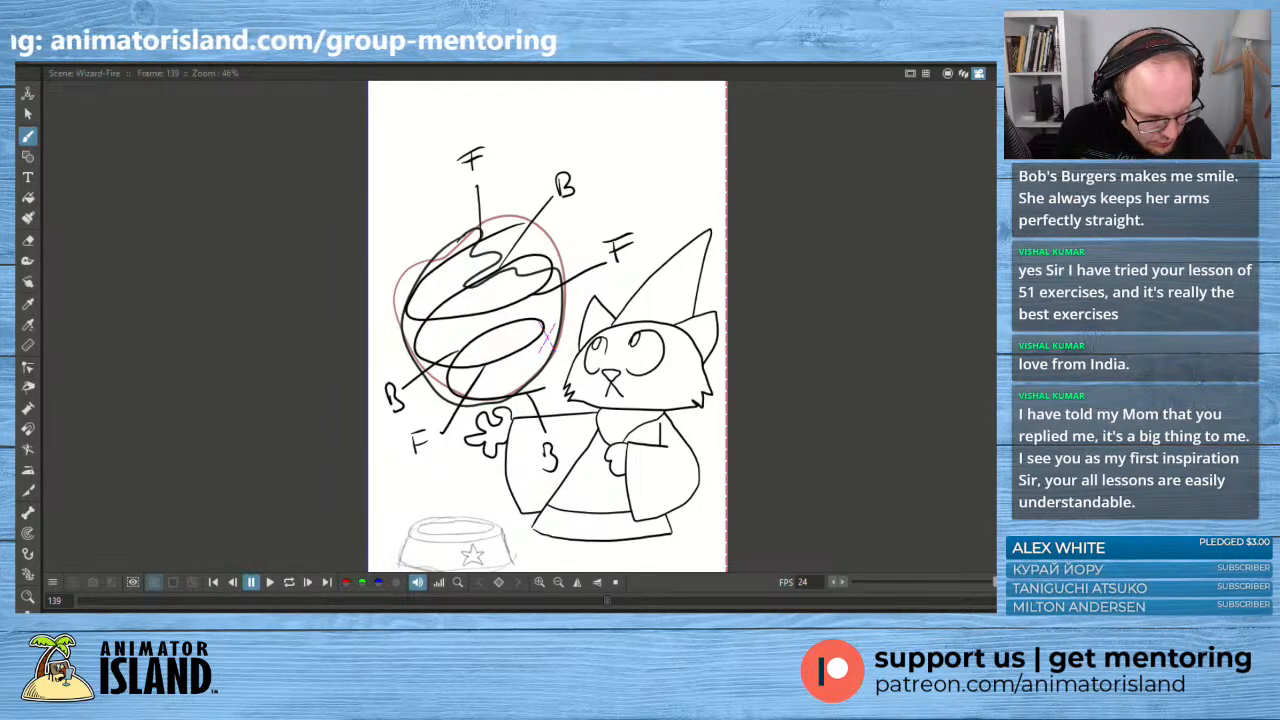
key(ctrl+z)
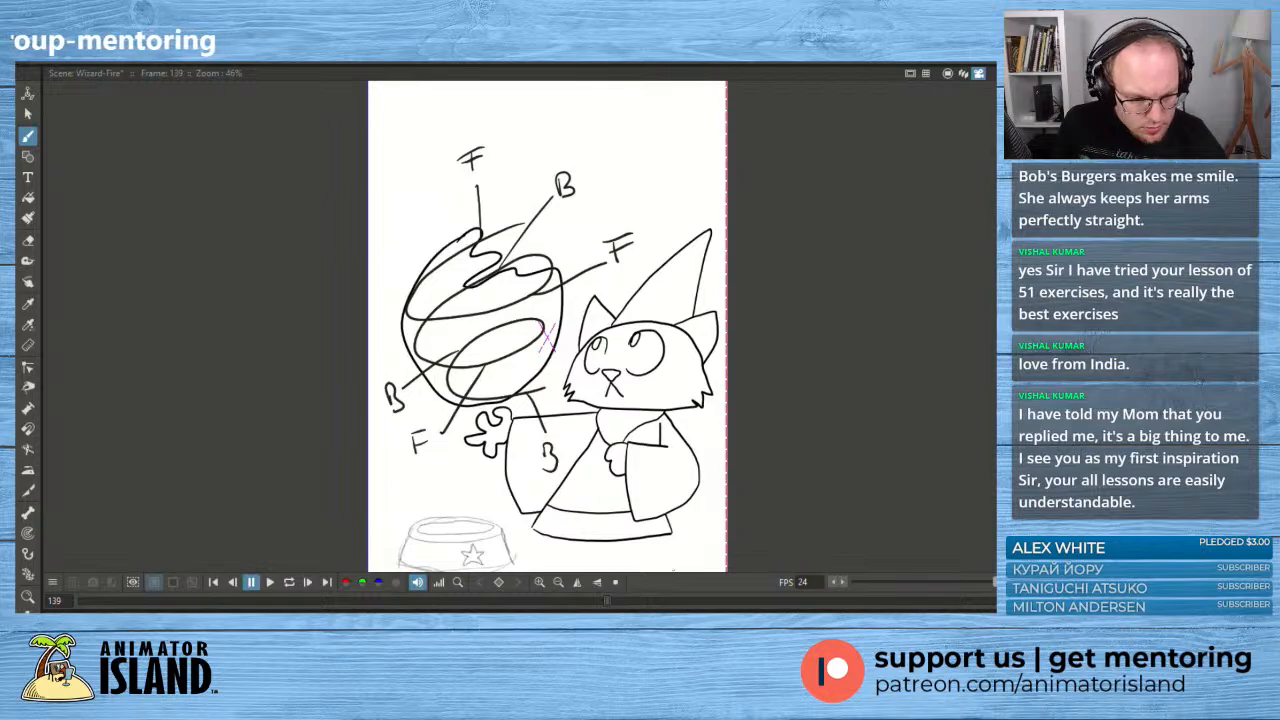
click(948, 74)
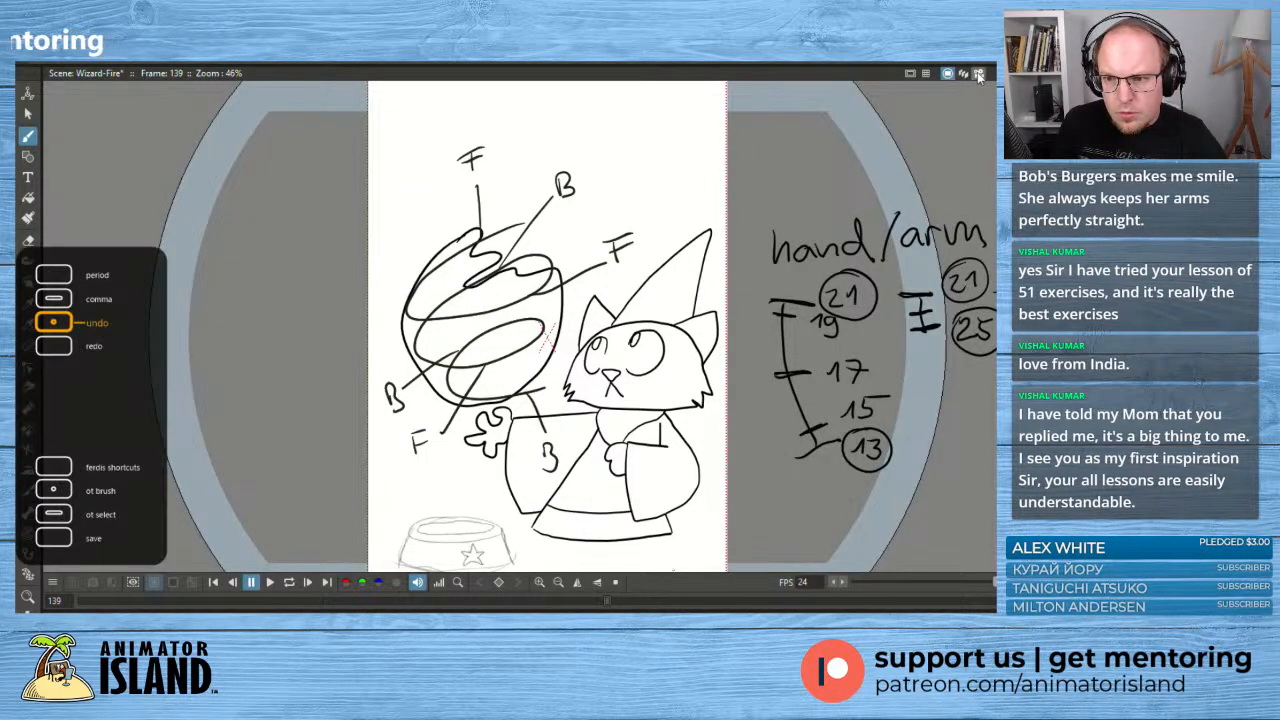
click(978, 74)
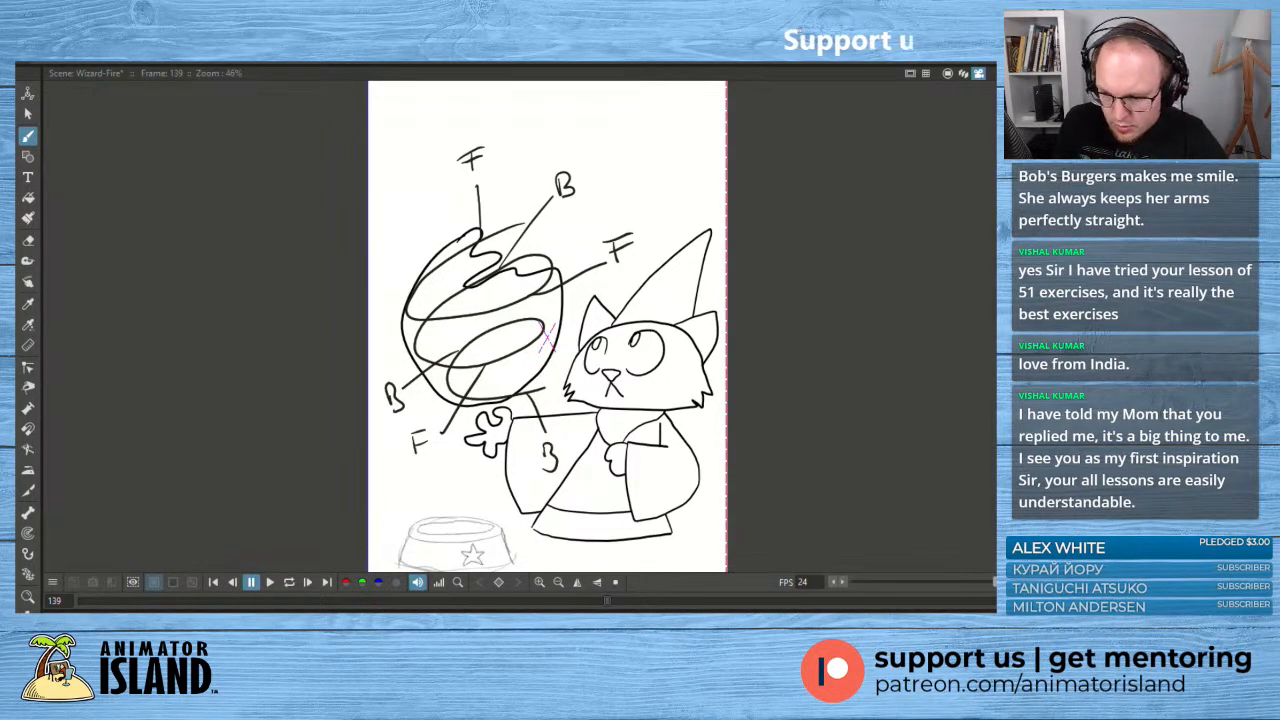
key(comma)
key(period)
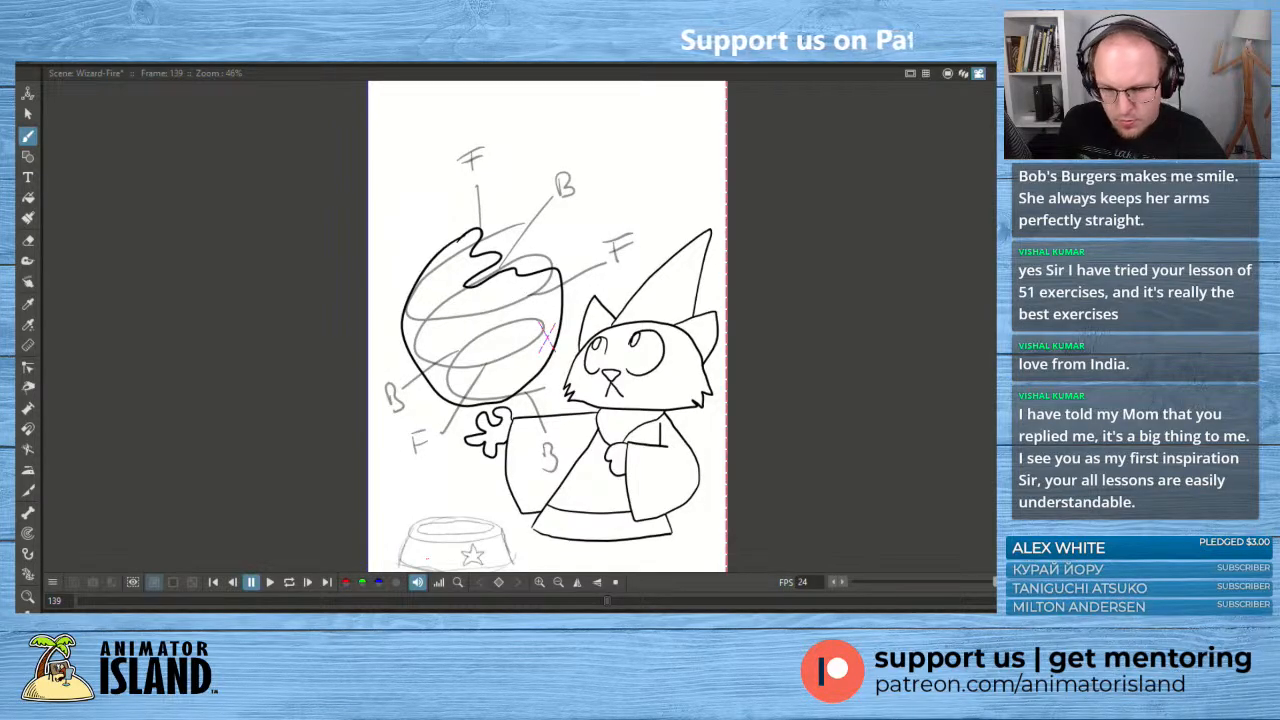
key(comma)
key(period)
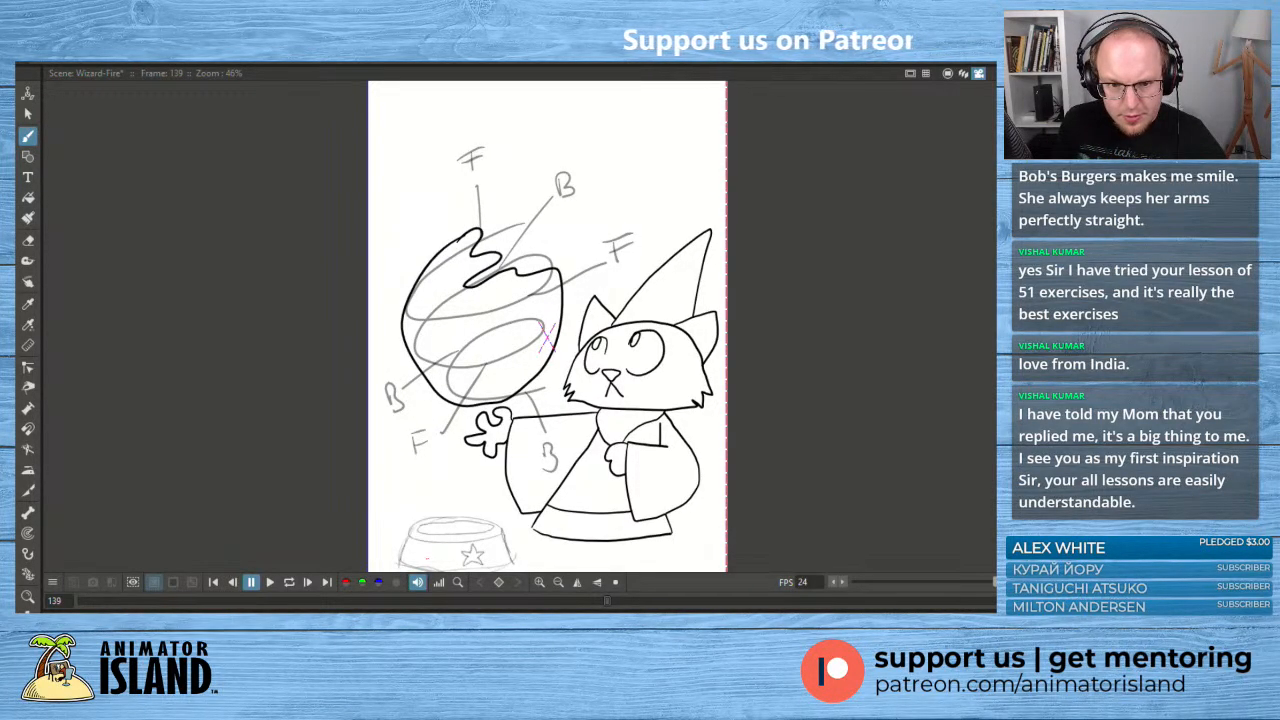
- Draw the fire outline on frame 141 with the jagged flame edge moved to its upper left and a smooth upper right edge
key(shift+l)
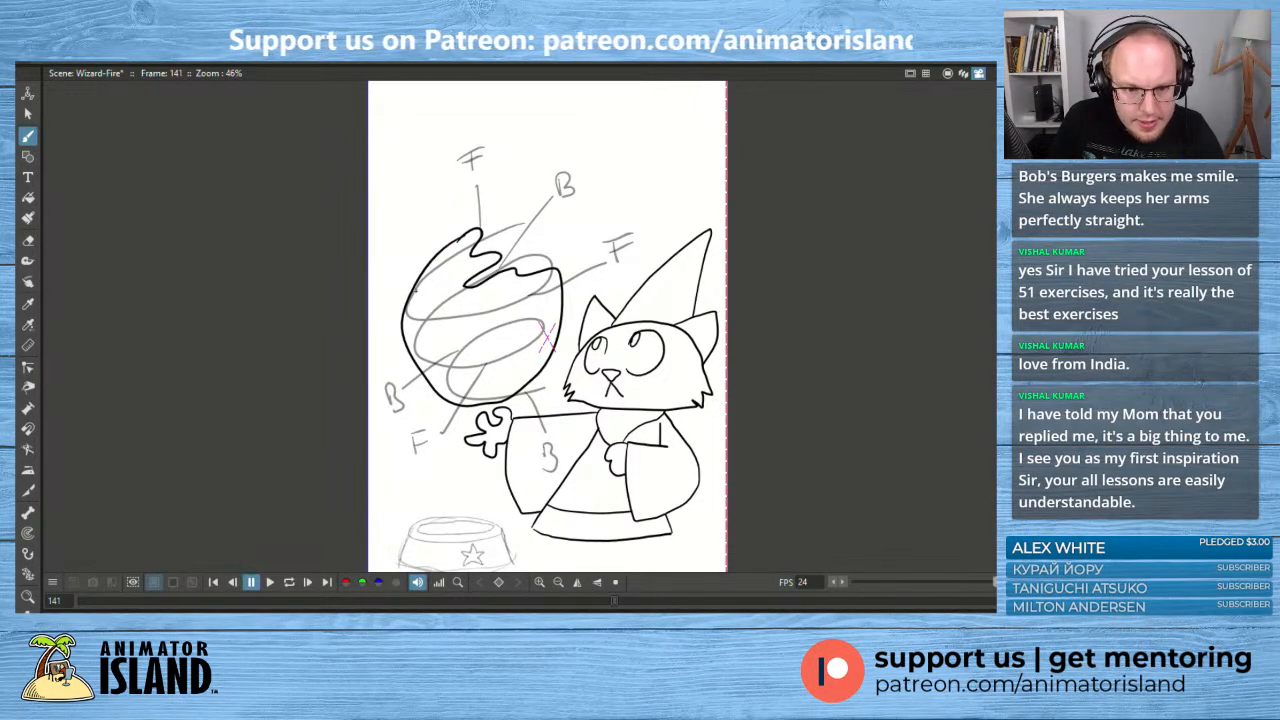
mouse_move(411, 291)
mouse_down()
mouse_move(445, 268)
mouse_move(428, 296)
mouse_move(461, 298)
mouse_move(457, 322)
mouse_move(508, 328)
mouse_up()
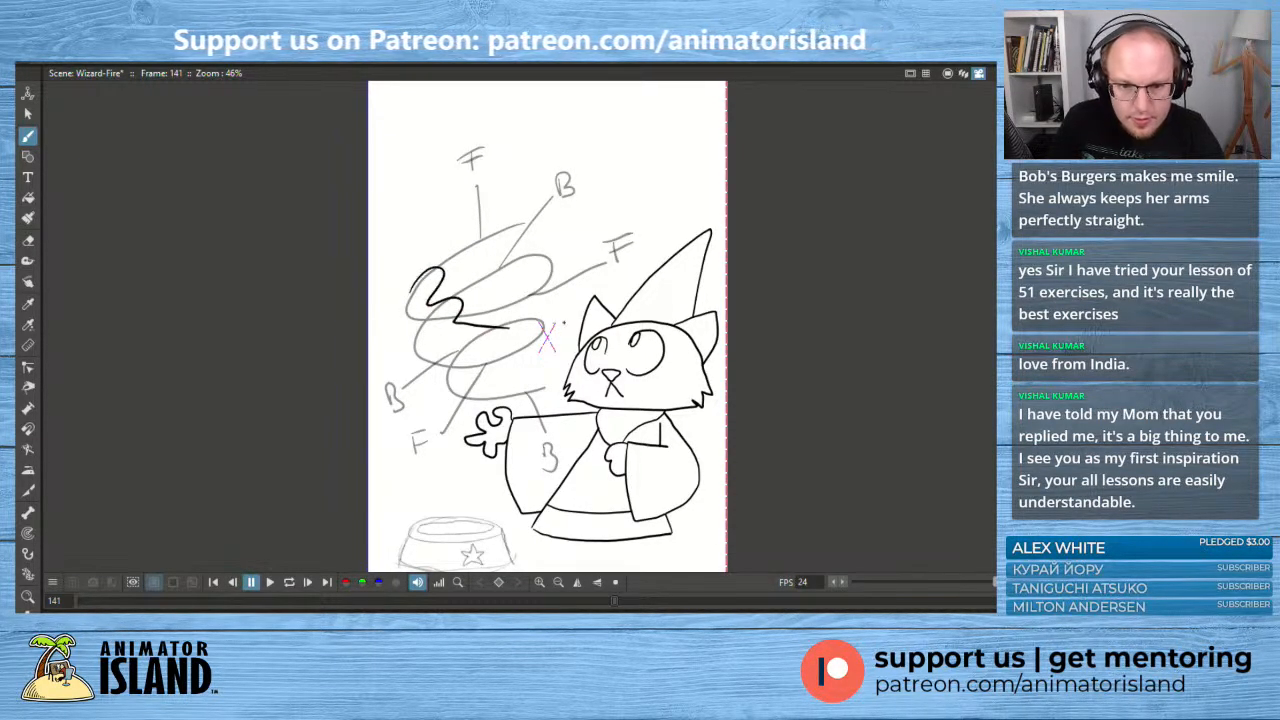
key(ctrl+z)
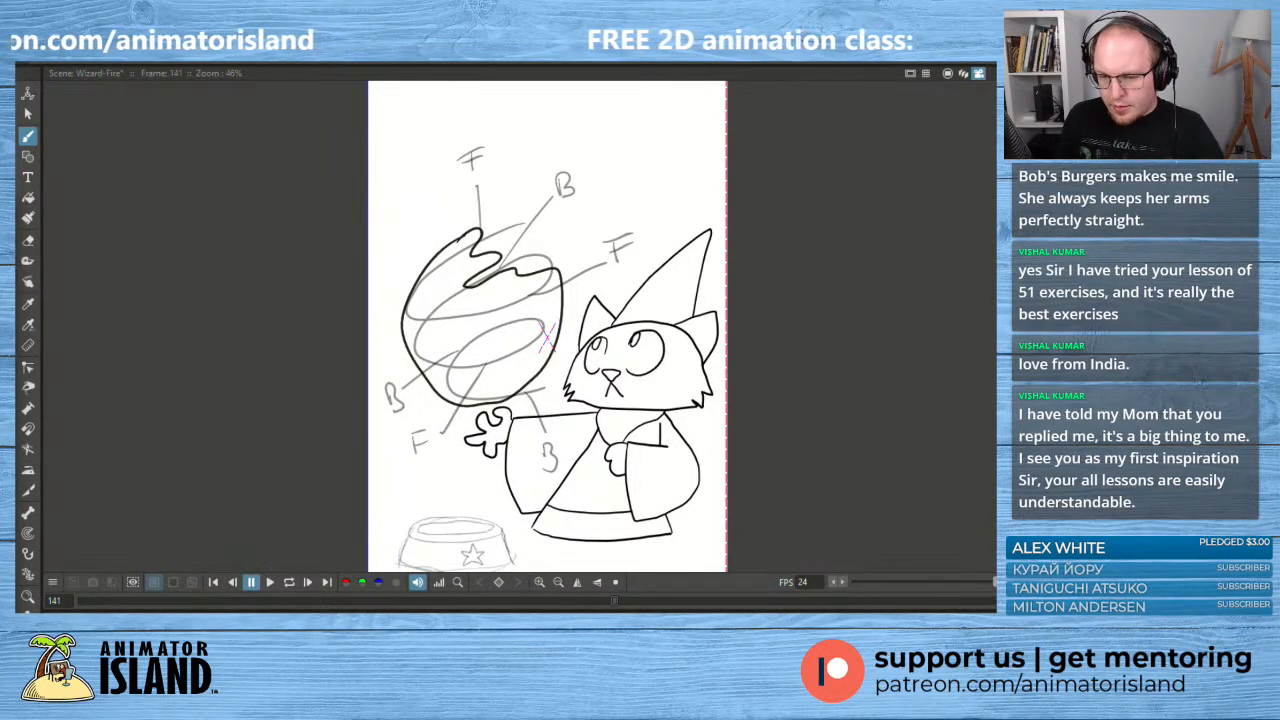
mouse_move(414, 280)
mouse_down()
mouse_move(442, 259)
mouse_move(426, 303)
mouse_move(435, 270)
mouse_move(430, 302)
mouse_move(450, 316)
mouse_move(556, 274)
mouse_move(556, 356)
mouse_move(517, 394)
mouse_move(450, 406)
mouse_move(403, 334)
mouse_move(412, 296)
mouse_up()
key(ctrl+z)
key(ctrl+z)
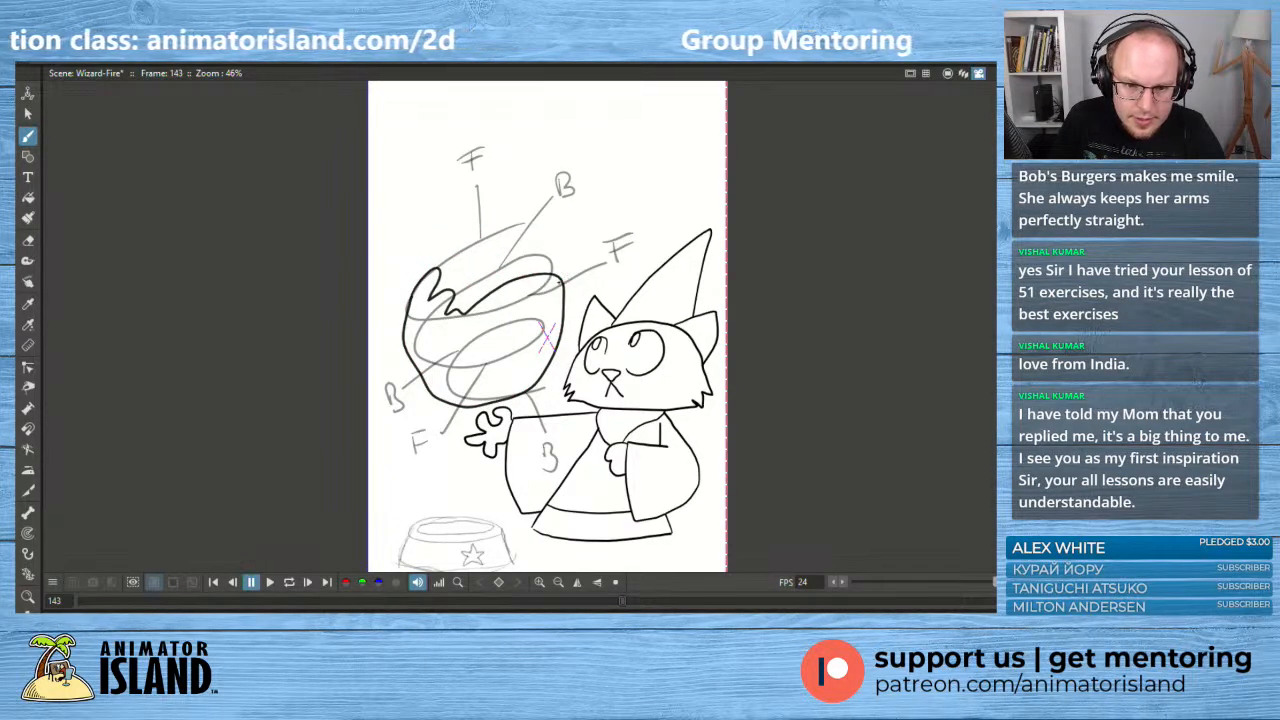
- Draw the fire outlines on frames 143, 145 and 147, lowering the burning edge back and forth along the bands
key(alt+shift+r)
mouse_move(558, 281)
mouse_down()
mouse_move(525, 280)
mouse_move(405, 342)
mouse_move(410, 370)
mouse_move(455, 408)
mouse_move(530, 391)
mouse_move(556, 370)
mouse_move(566, 278)
mouse_up()
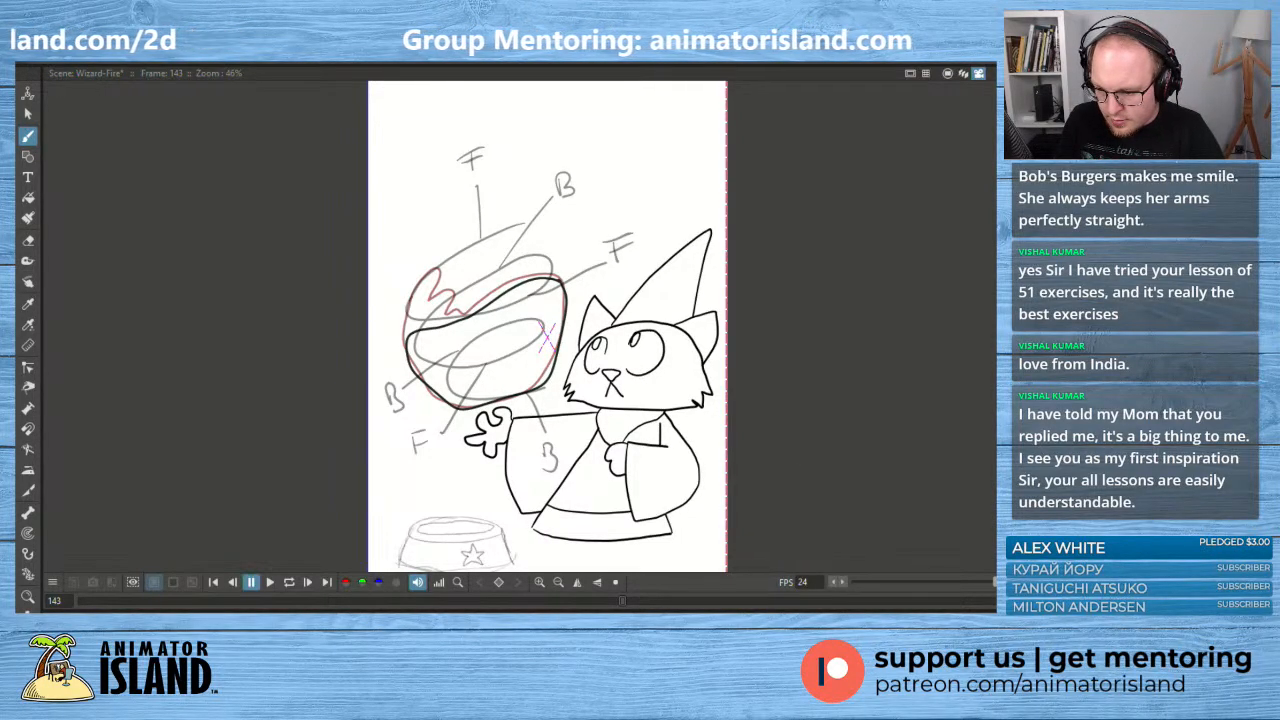
key(.)
key(.)
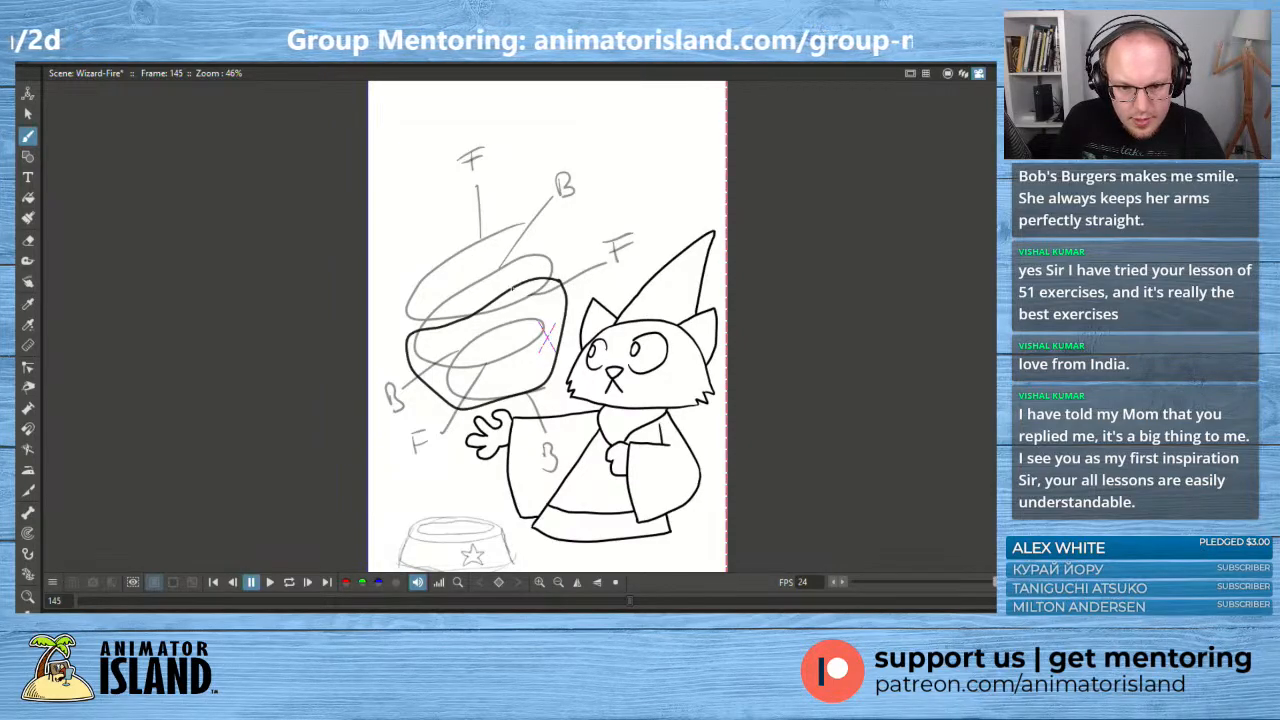
mouse_move(513, 289)
mouse_down()
mouse_move(552, 294)
mouse_move(540, 316)
mouse_move(558, 362)
mouse_move(534, 392)
mouse_move(467, 409)
mouse_move(424, 391)
mouse_move(407, 364)
mouse_move(422, 339)
mouse_move(536, 282)
mouse_up()
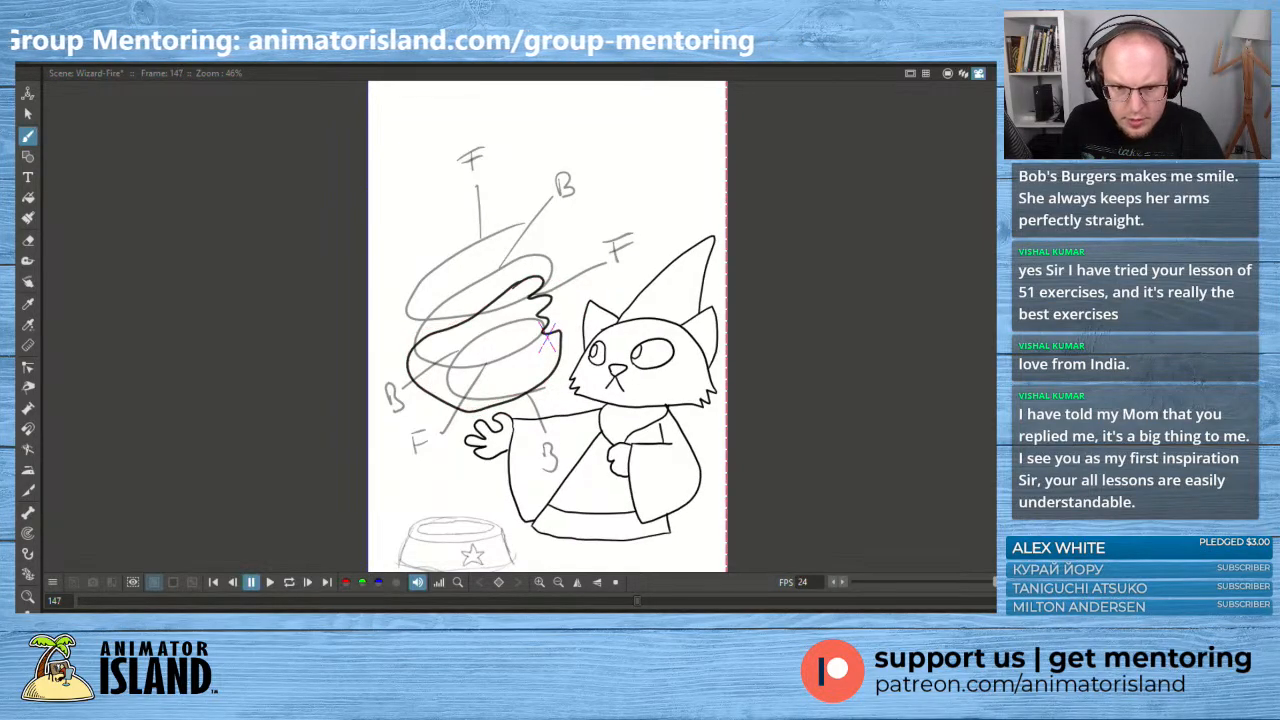
mouse_move(436, 330)
mouse_down()
mouse_move(469, 329)
mouse_move(456, 341)
mouse_move(478, 339)
mouse_move(461, 360)
mouse_move(486, 369)
mouse_move(548, 346)
mouse_move(562, 346)
mouse_move(561, 362)
mouse_move(539, 391)
mouse_move(468, 405)
mouse_move(420, 390)
mouse_move(440, 324)
mouse_up()
key(.)
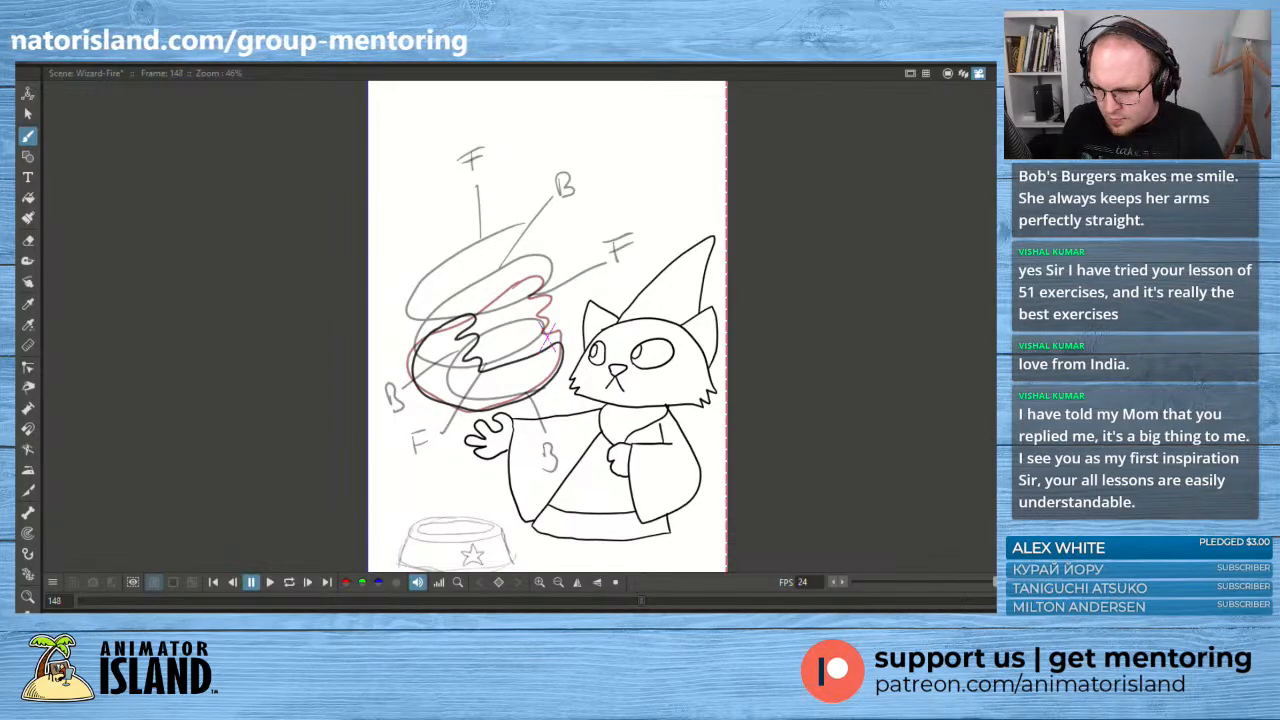
- Compare the fire with the band guide, draw a low bowl-shaped outline with a wavy top edge on frame 149, and advance to frame 151
key(/)
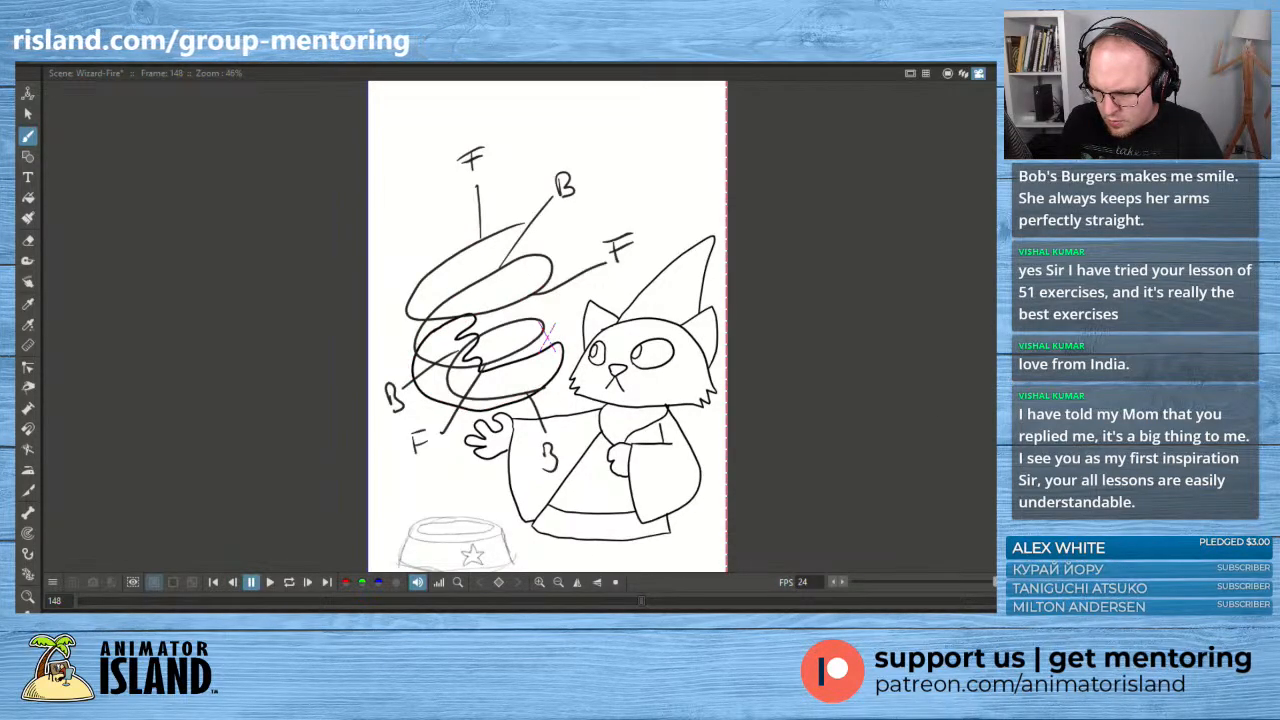
key(/)
key(.)
key(/)
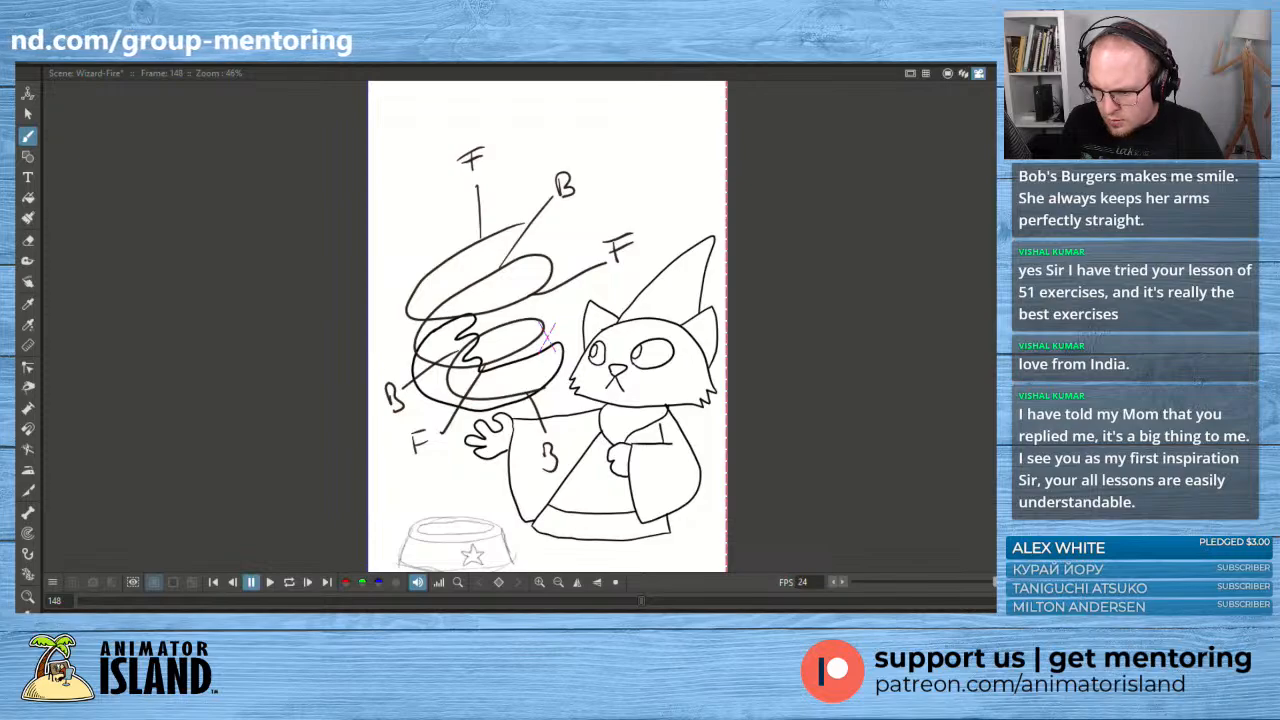
key(.)
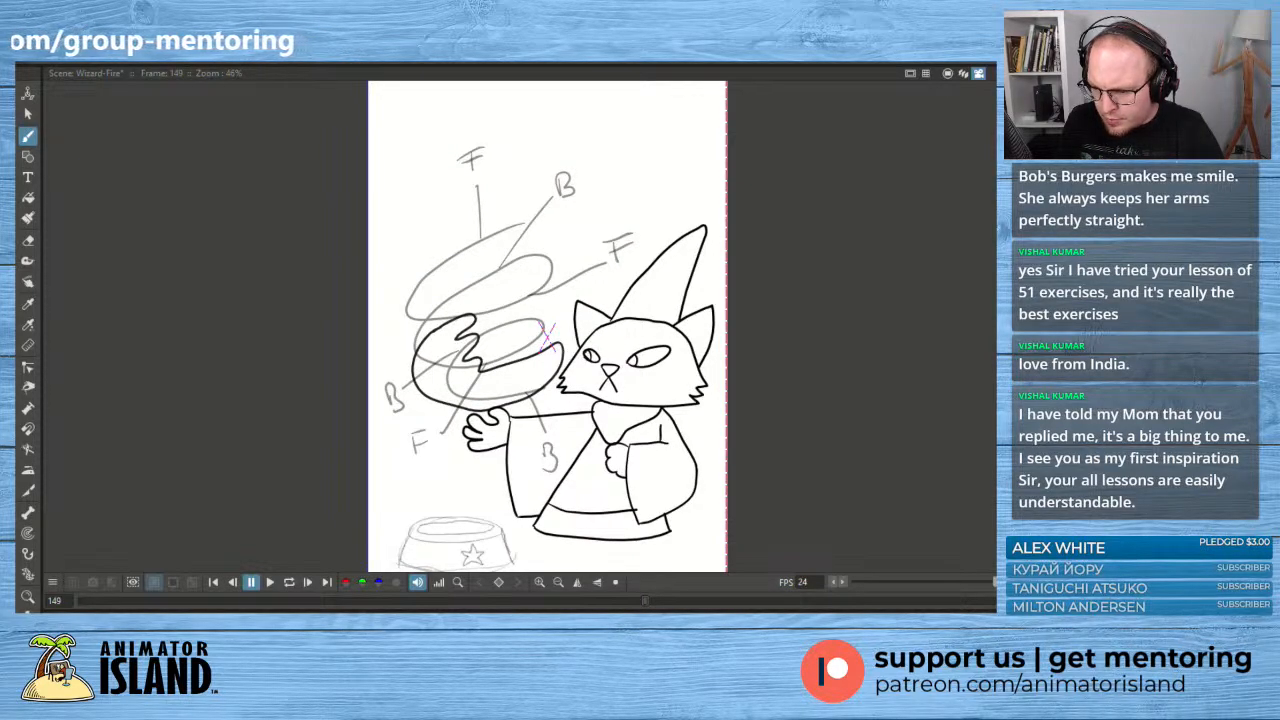
key(/)
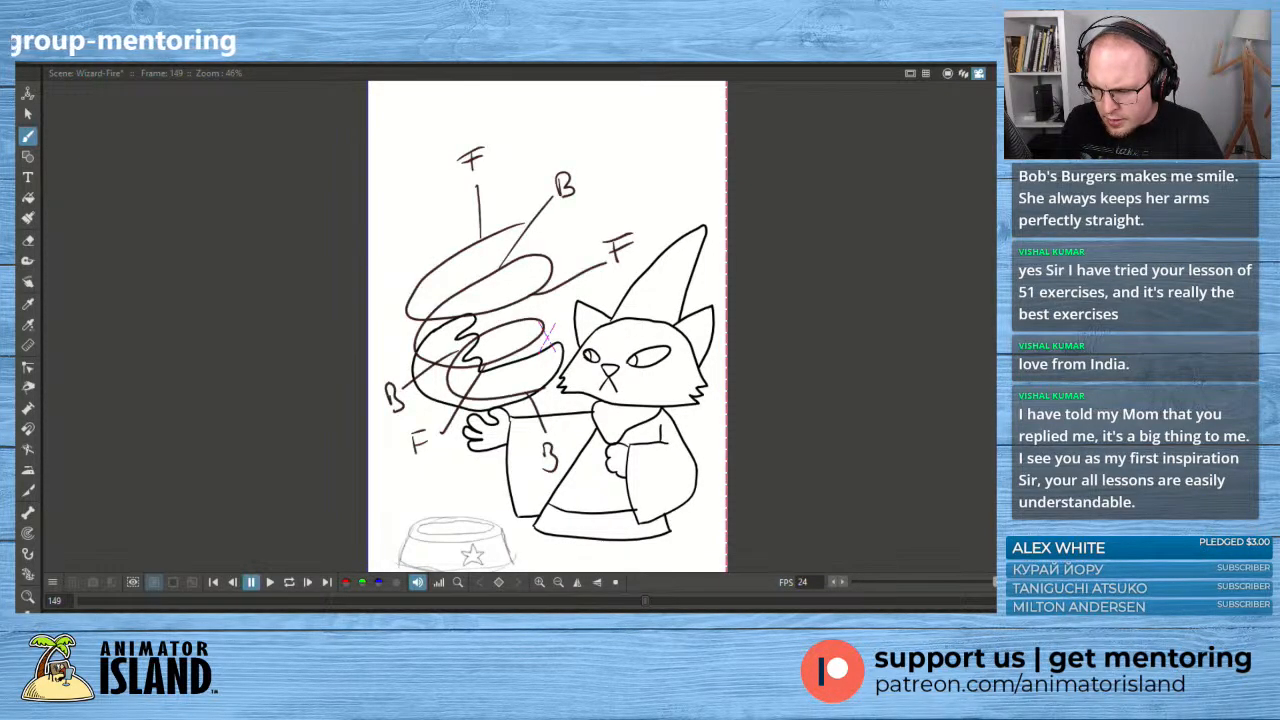
key(/)
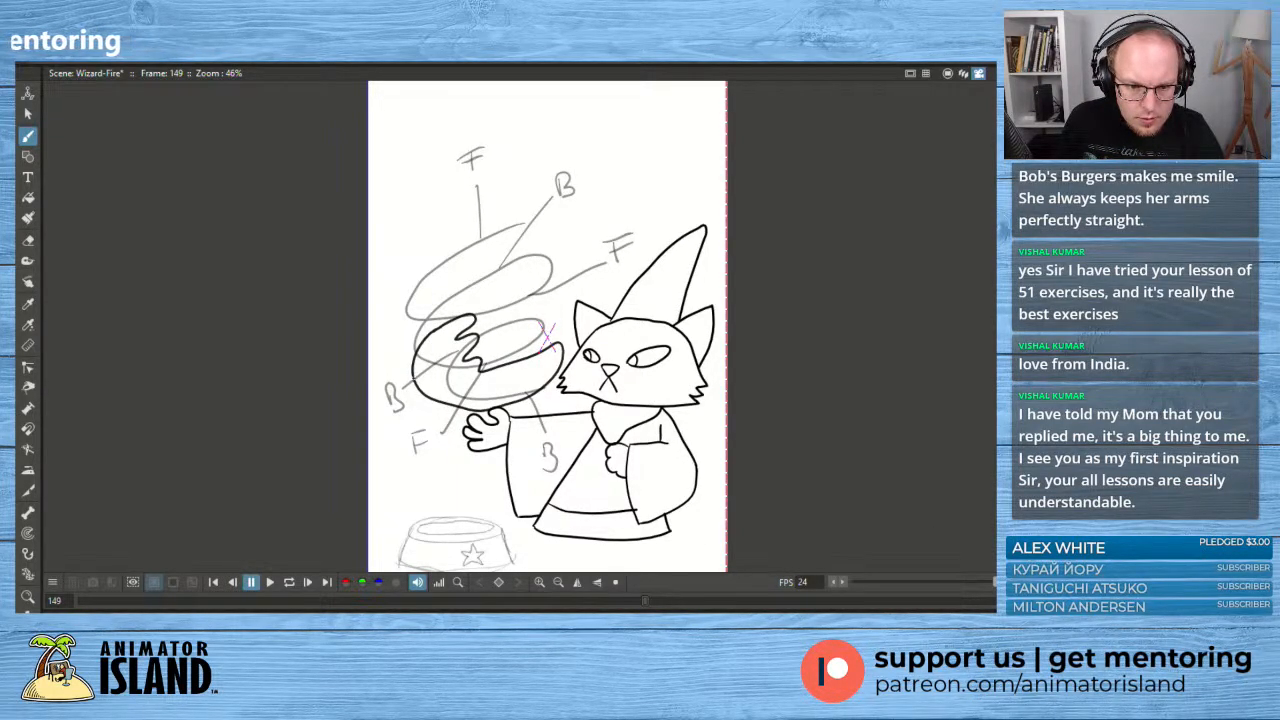
mouse_move(412, 378)
mouse_down()
mouse_move(470, 378)
mouse_move(555, 342)
mouse_move(560, 358)
mouse_move(543, 392)
mouse_move(507, 410)
mouse_move(436, 404)
mouse_move(410, 378)
mouse_up()
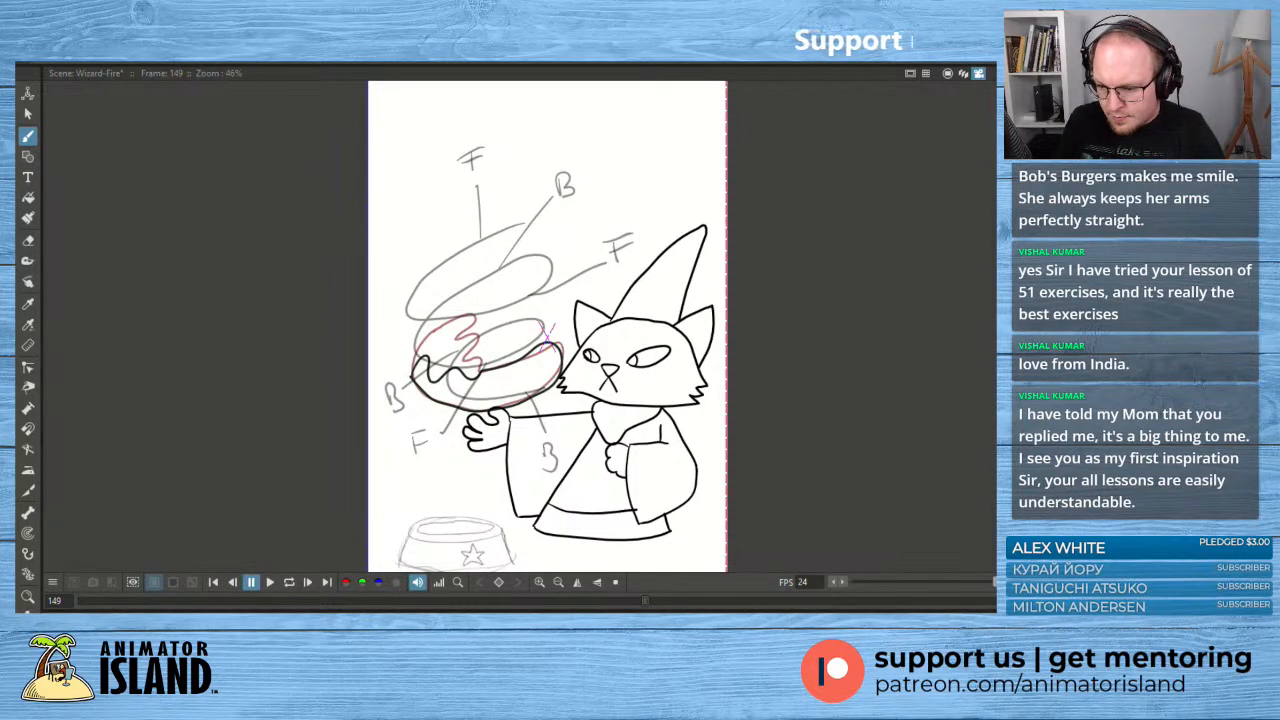
key(period)
key(period)
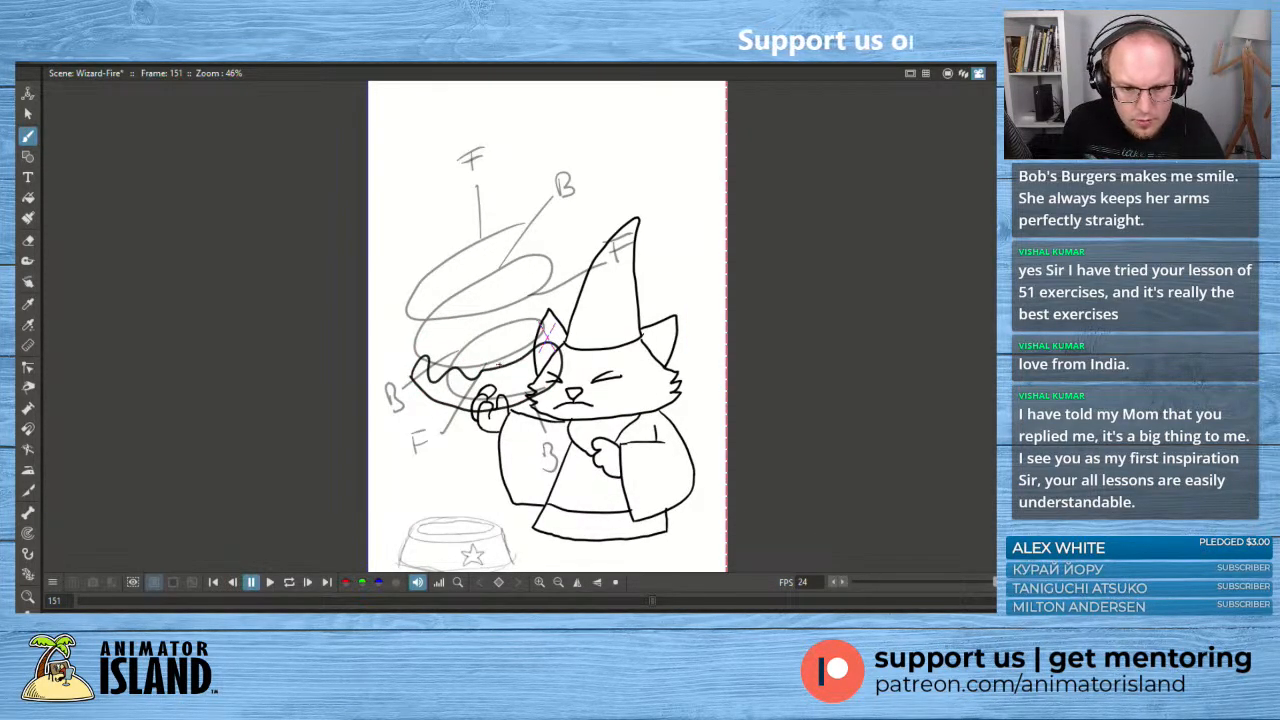
- Go back to around frame 126 and play the animation to check how the fire burns away
key(comma)
key(comma)
key(comma)
key(comma)
key(comma)
key(comma)
key(comma)
key(comma)
key(comma)
key(comma)
key(comma)
key(comma)
key(comma)
key(comma)
key(comma)
key(comma)
key(comma)
key(comma)
key(comma)
key(comma)
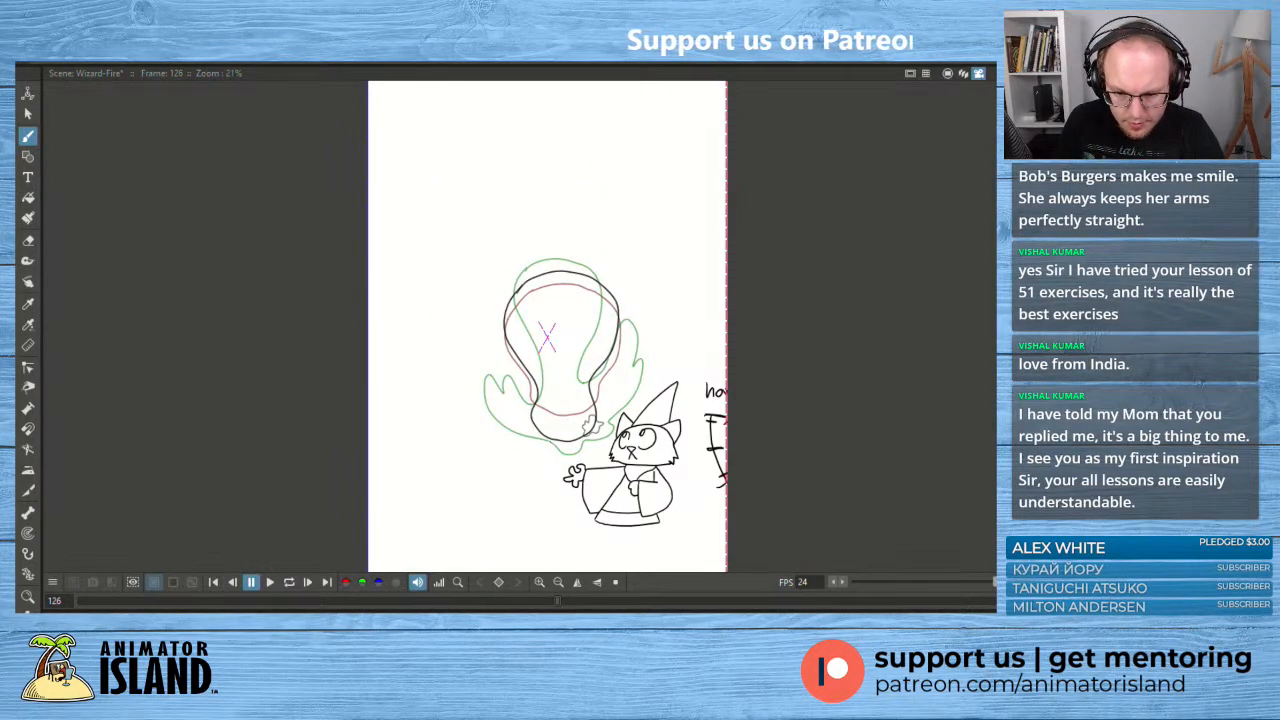
key(alt+o)
click(268, 585)
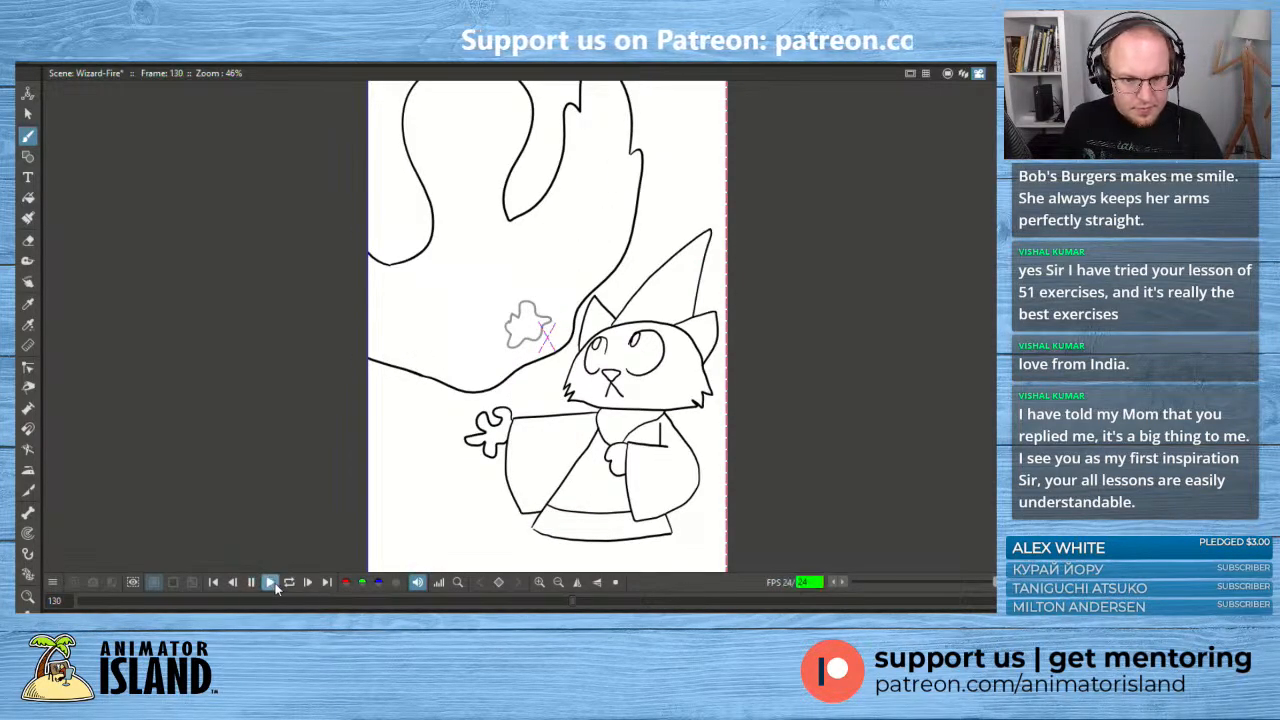
- Play the animation several times, including from frame 114, to review how the fire grows and burns away
click(270, 583)
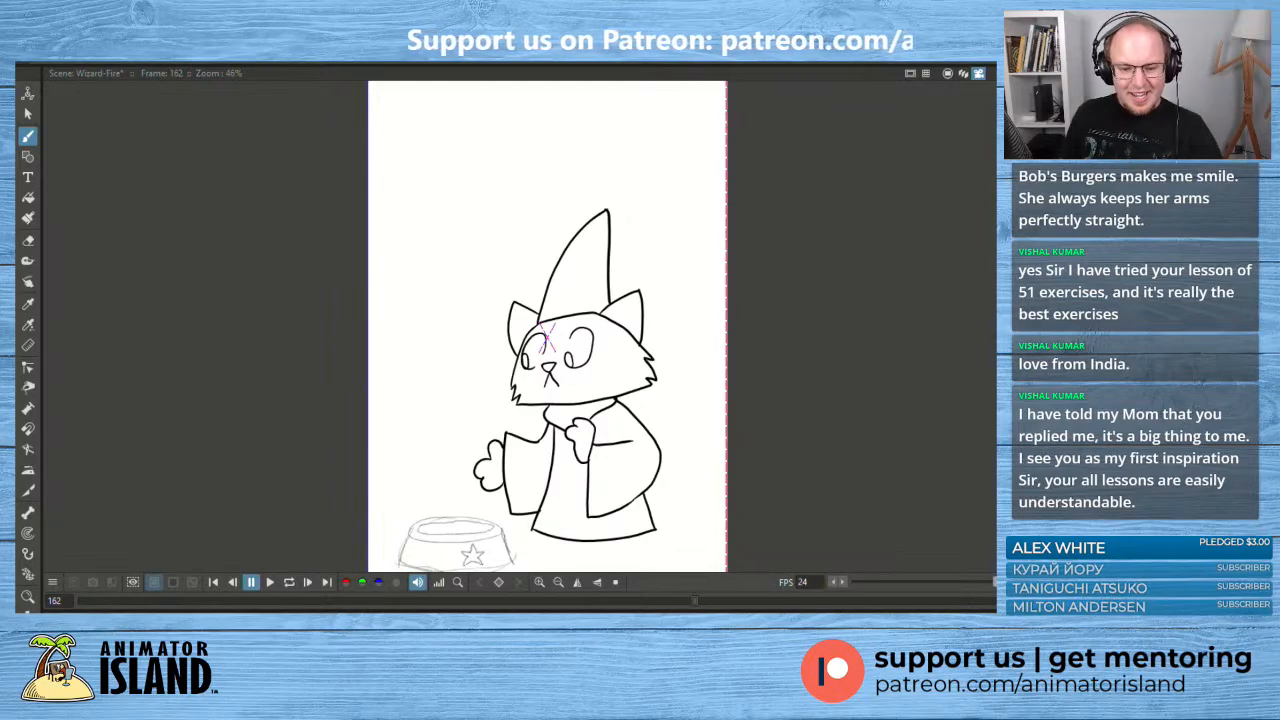
click(271, 582)
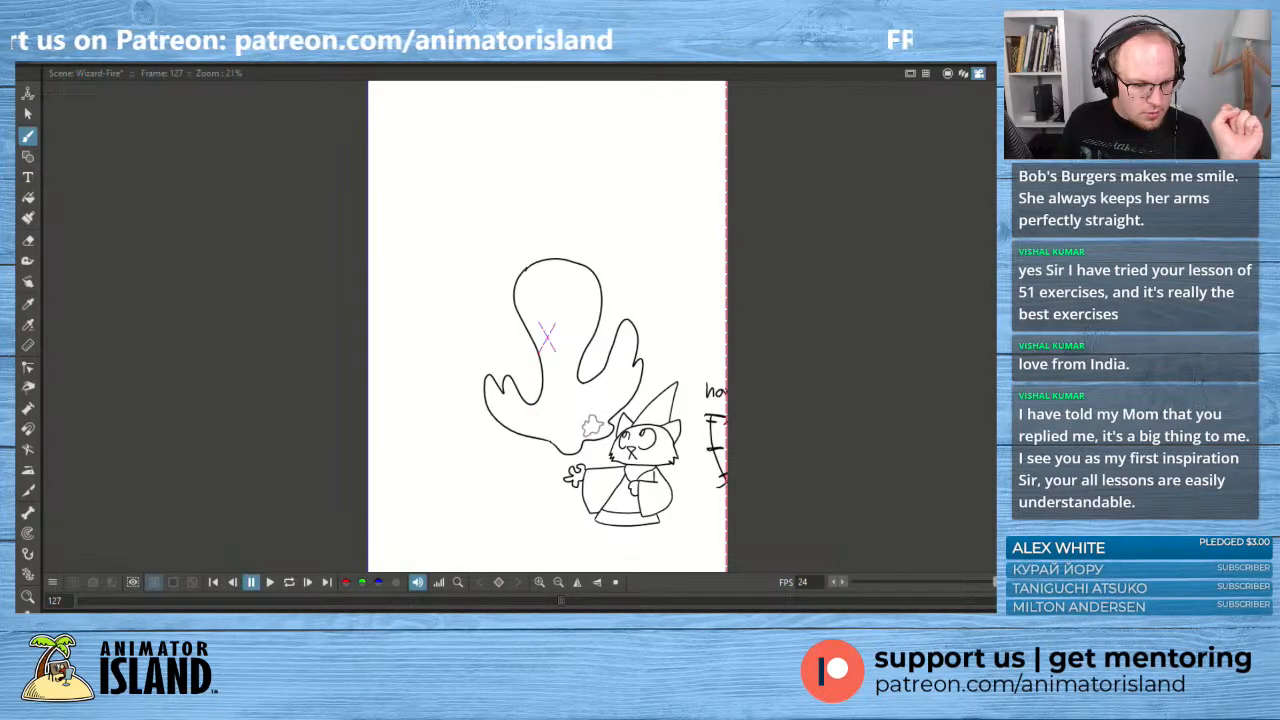
key(/)
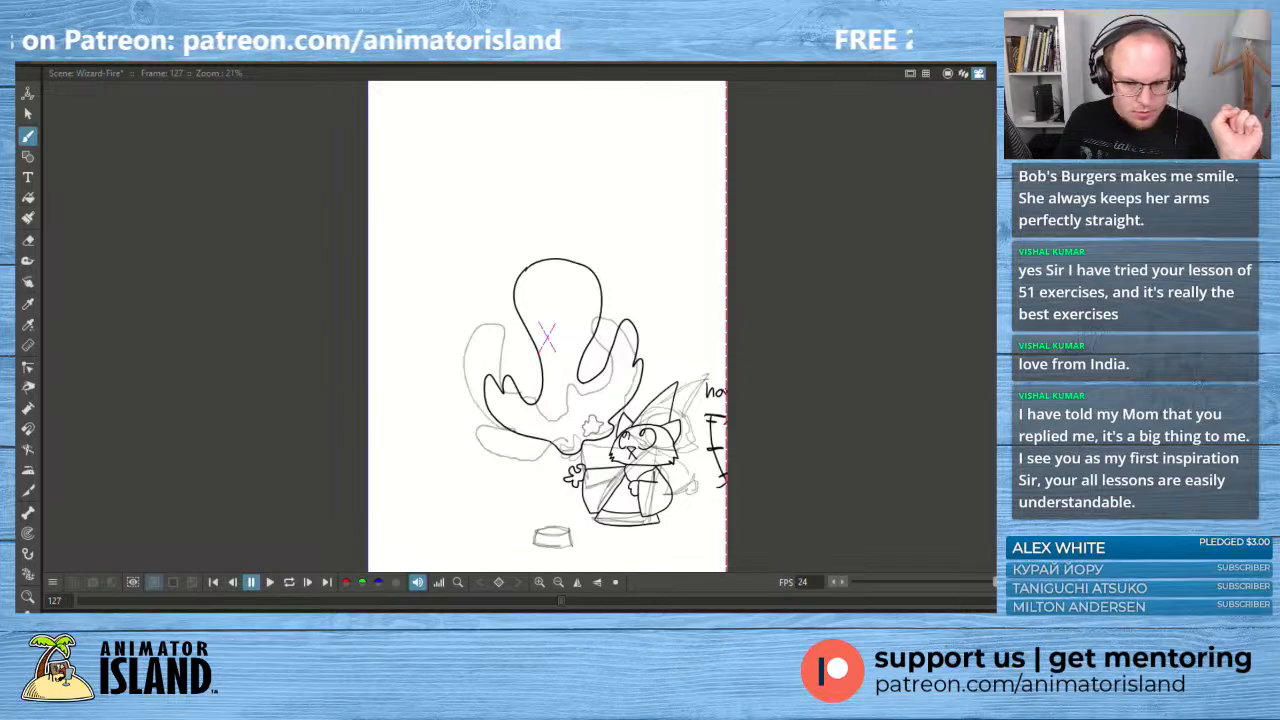
click(519, 600)
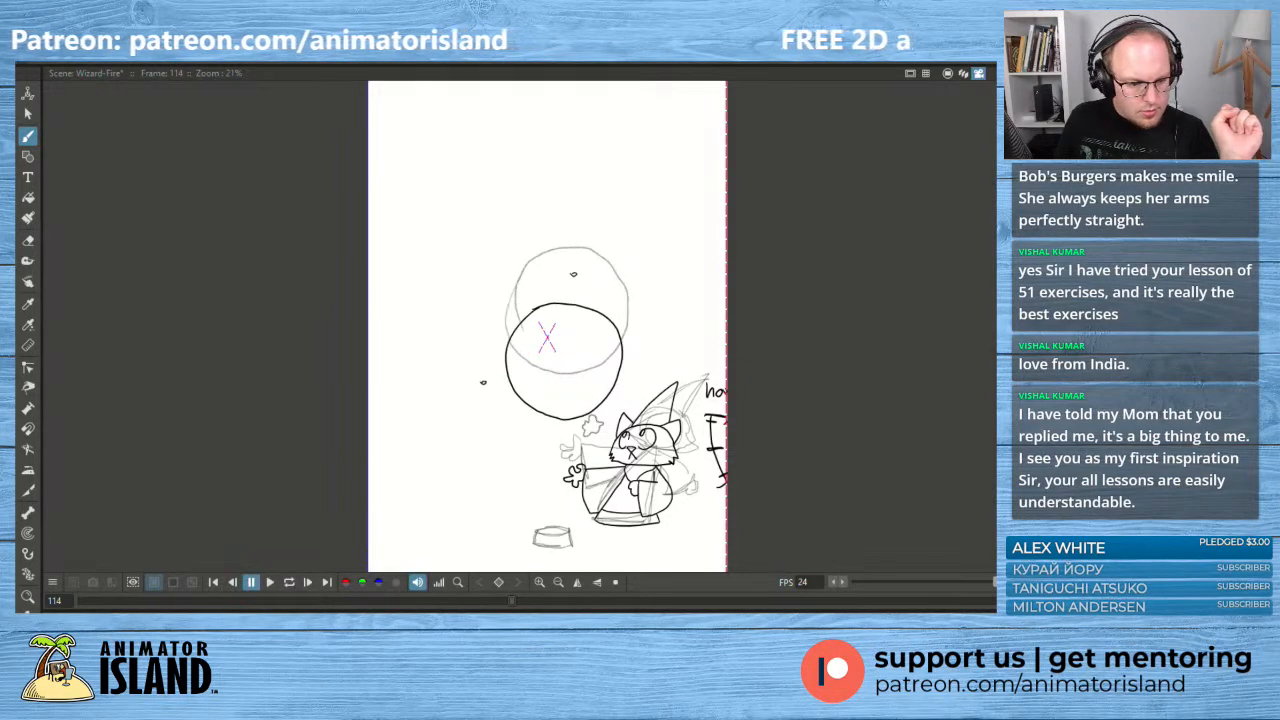
click(271, 582)
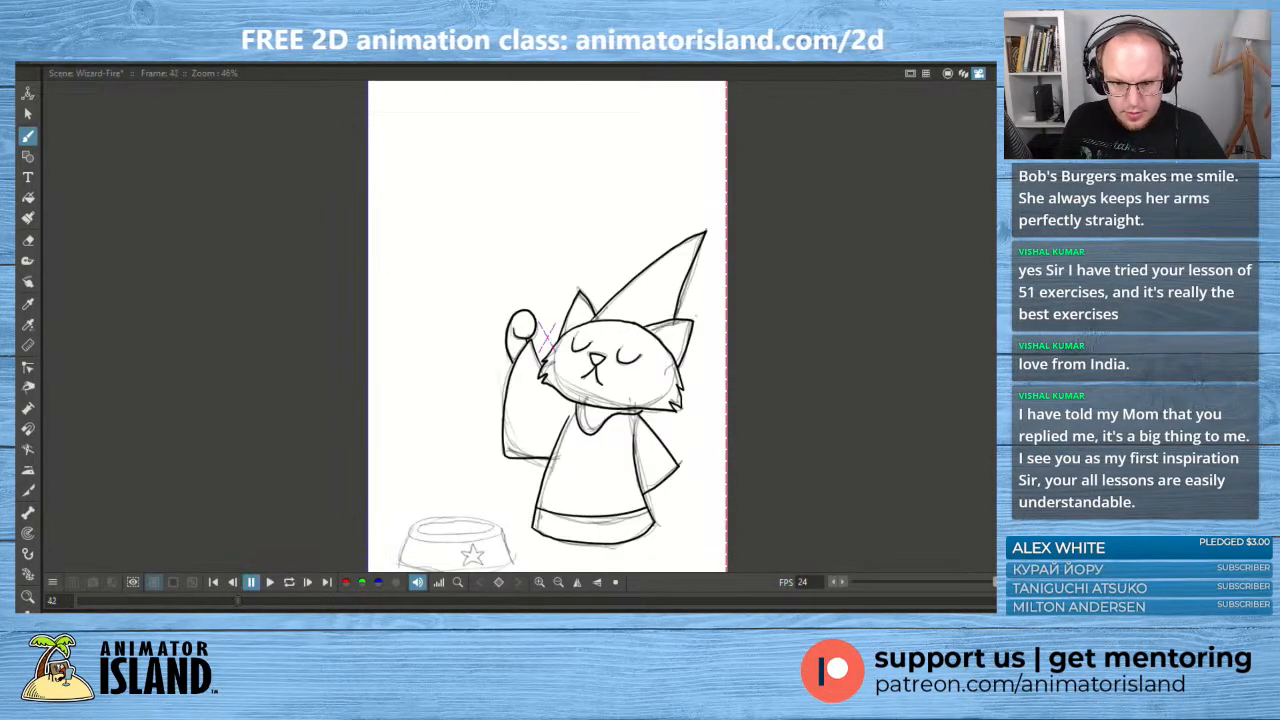
click(271, 583)
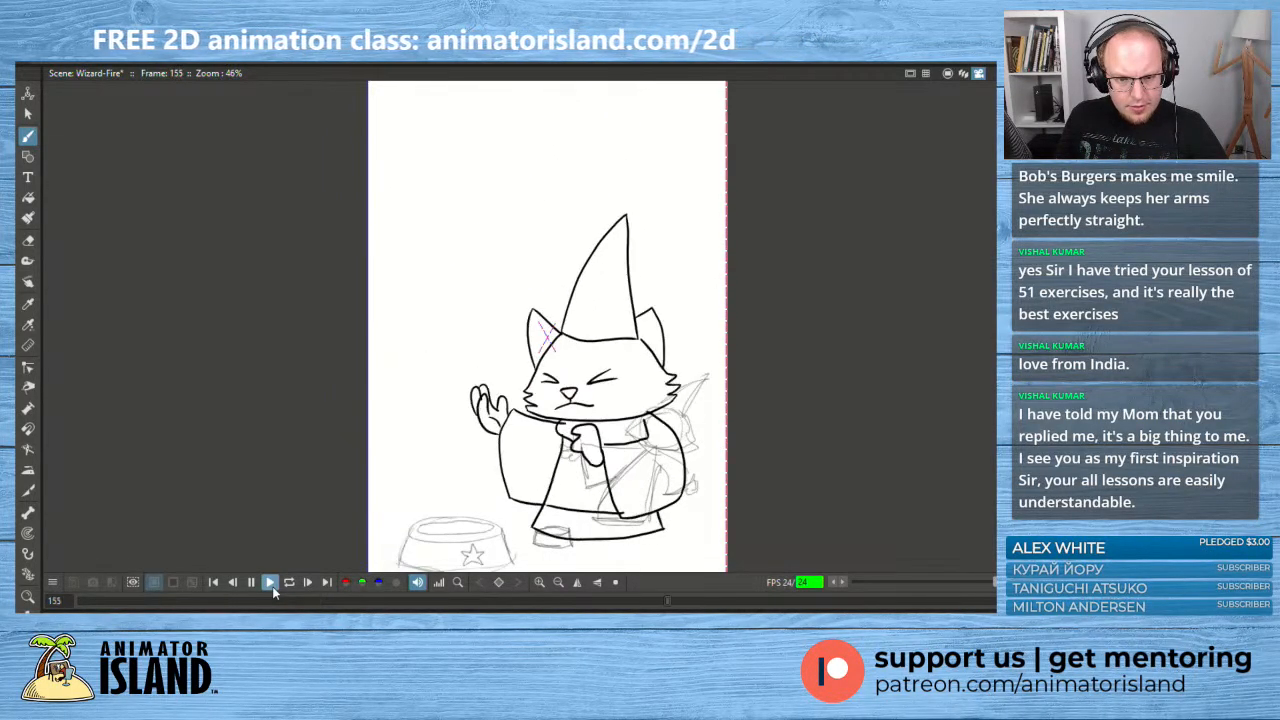
click(251, 582)
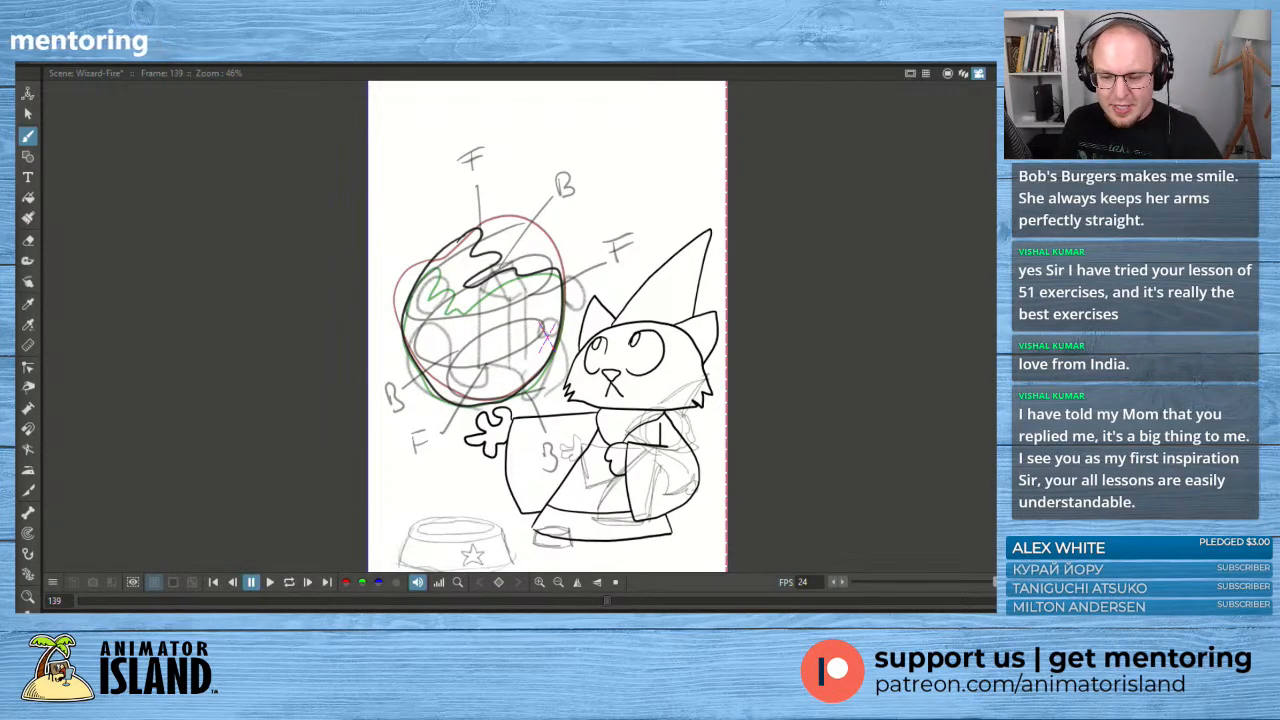
- Compare the fire outlines on frames 137 and 139 and save the scene
key(f)
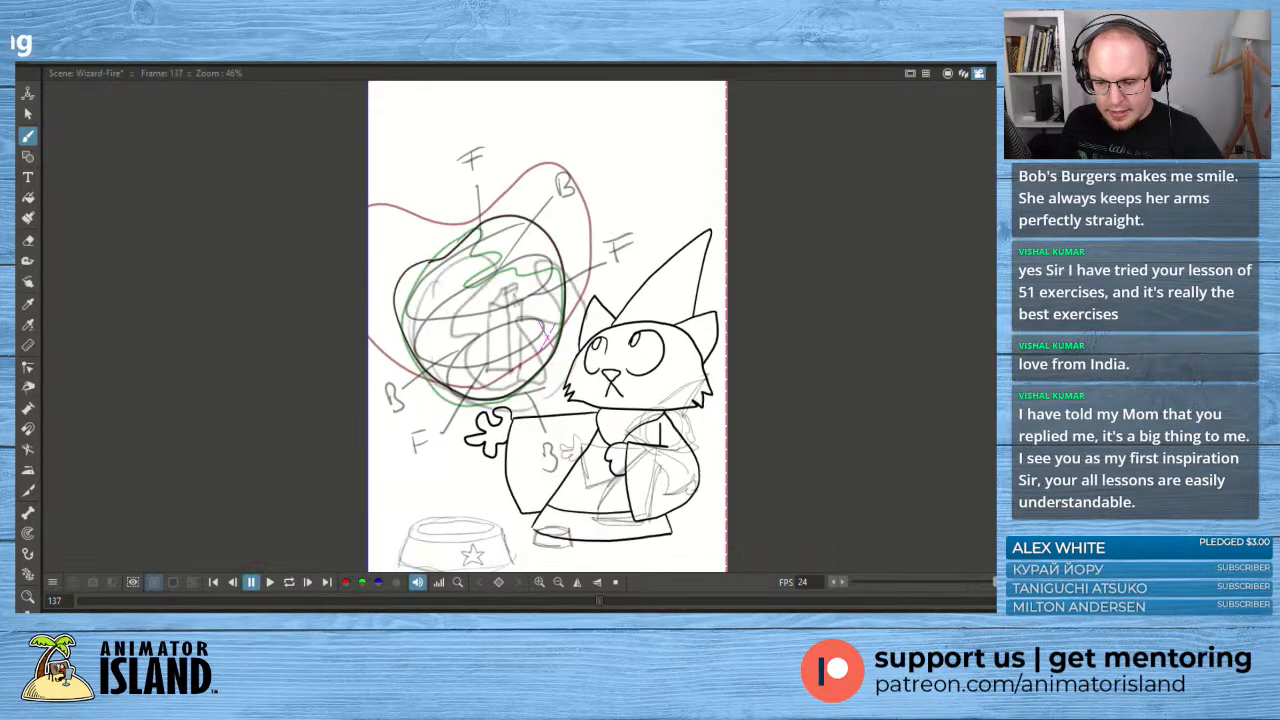
key(period)
key(ctrl+s)
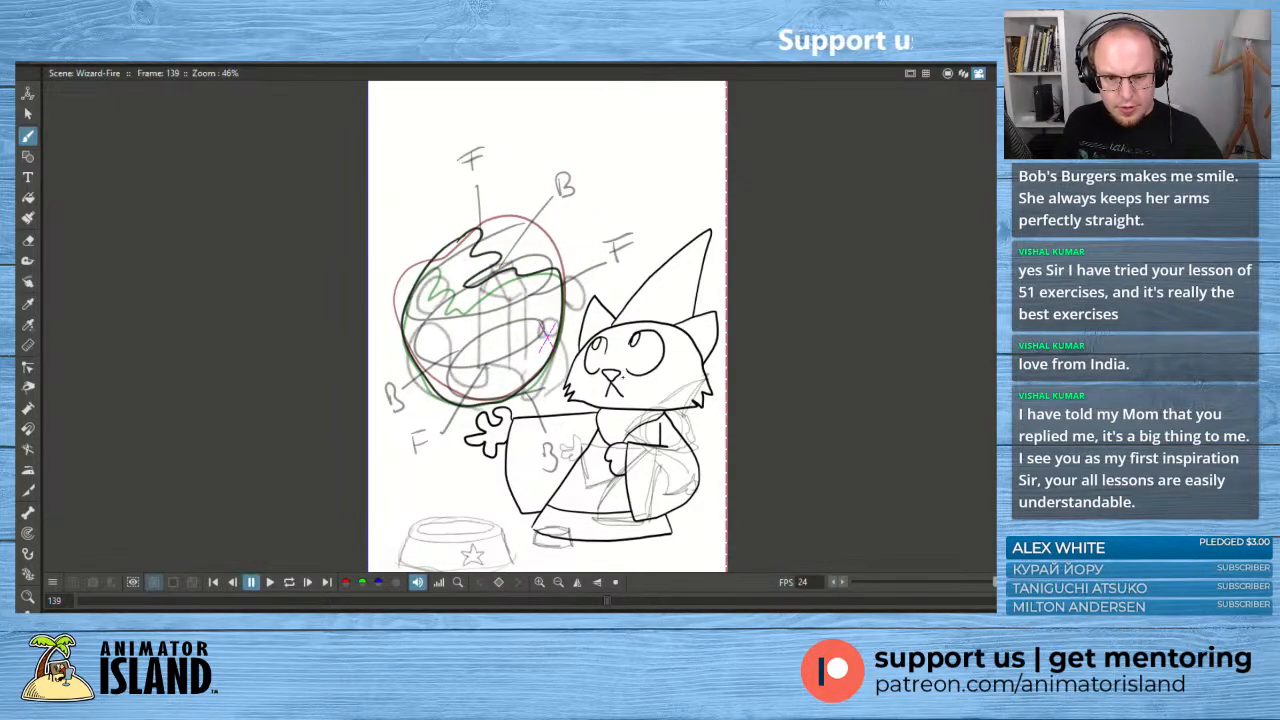
- Delete the fire outlines drawn on frames 139 through 149, keeping the band guide and the wizard cat
click(28, 112)
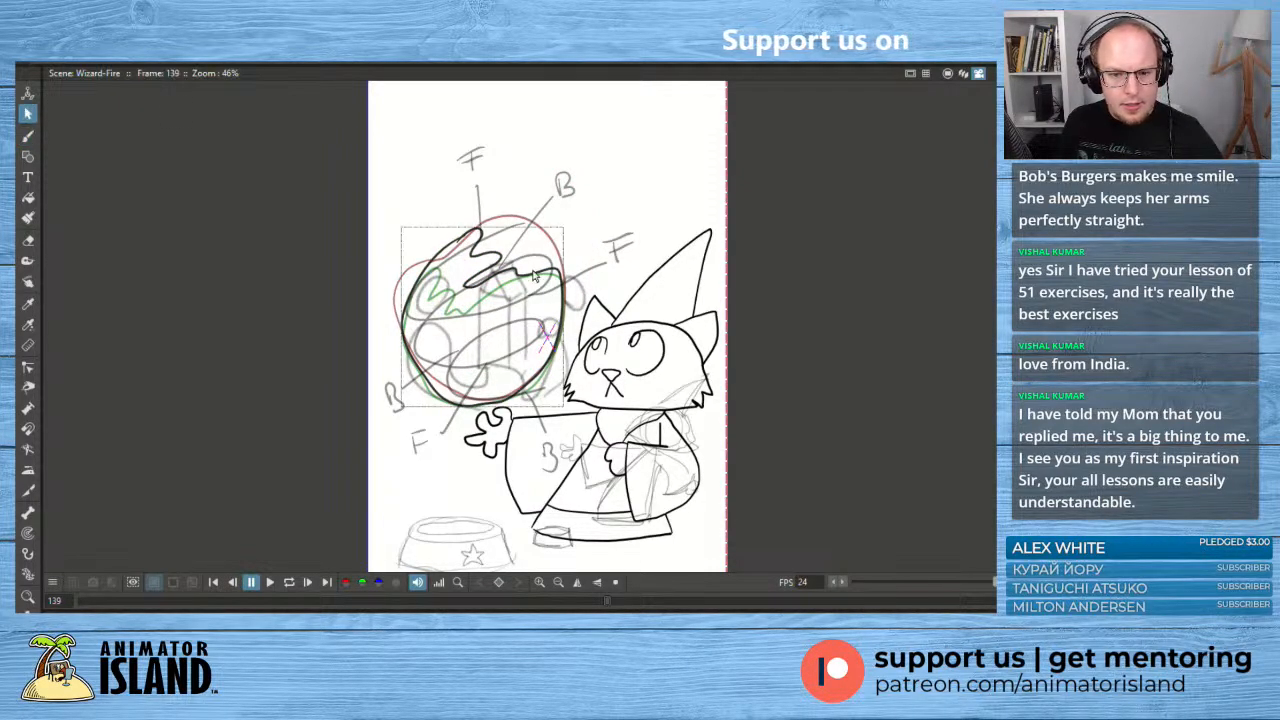
click(535, 272)
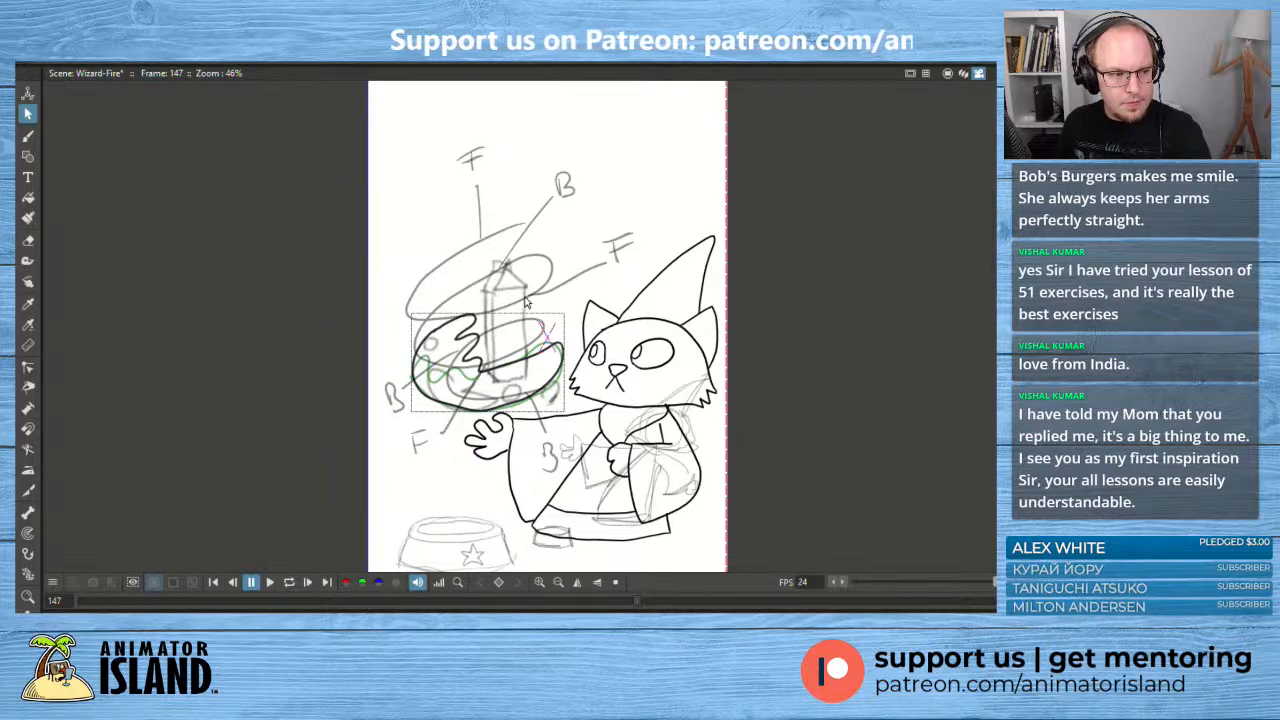
click(518, 358)
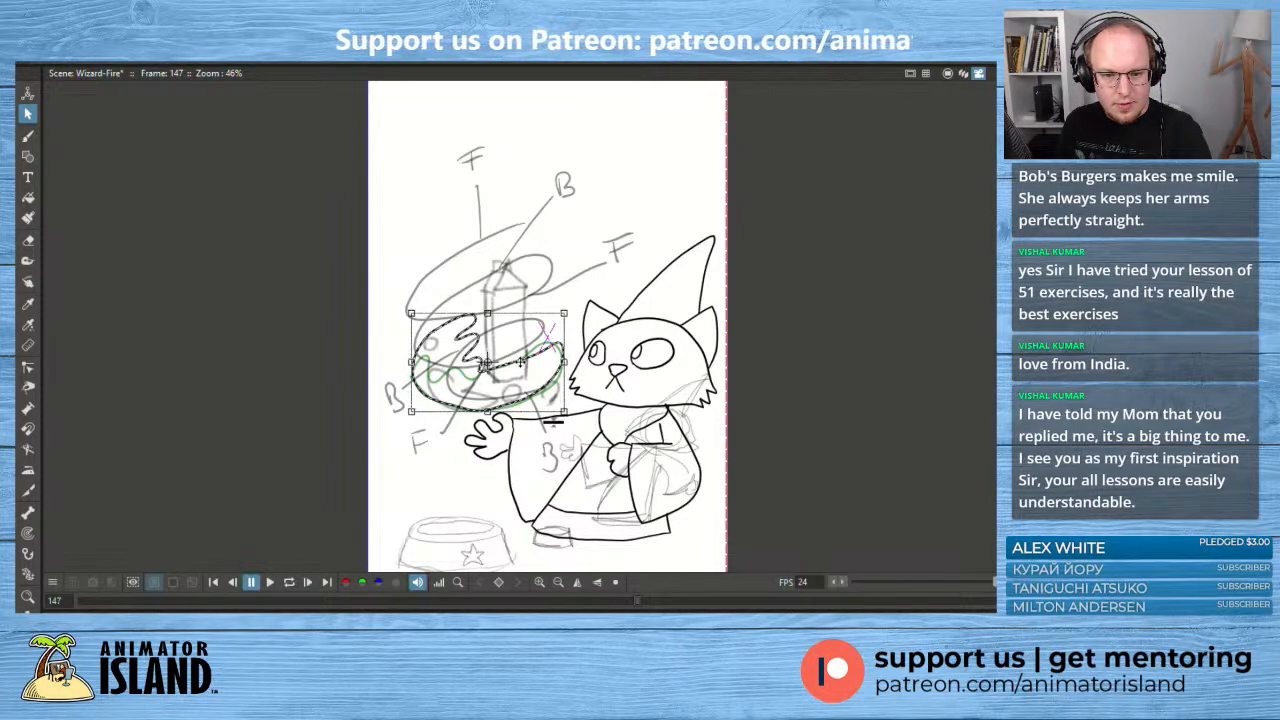
key(Delete)
key(g)
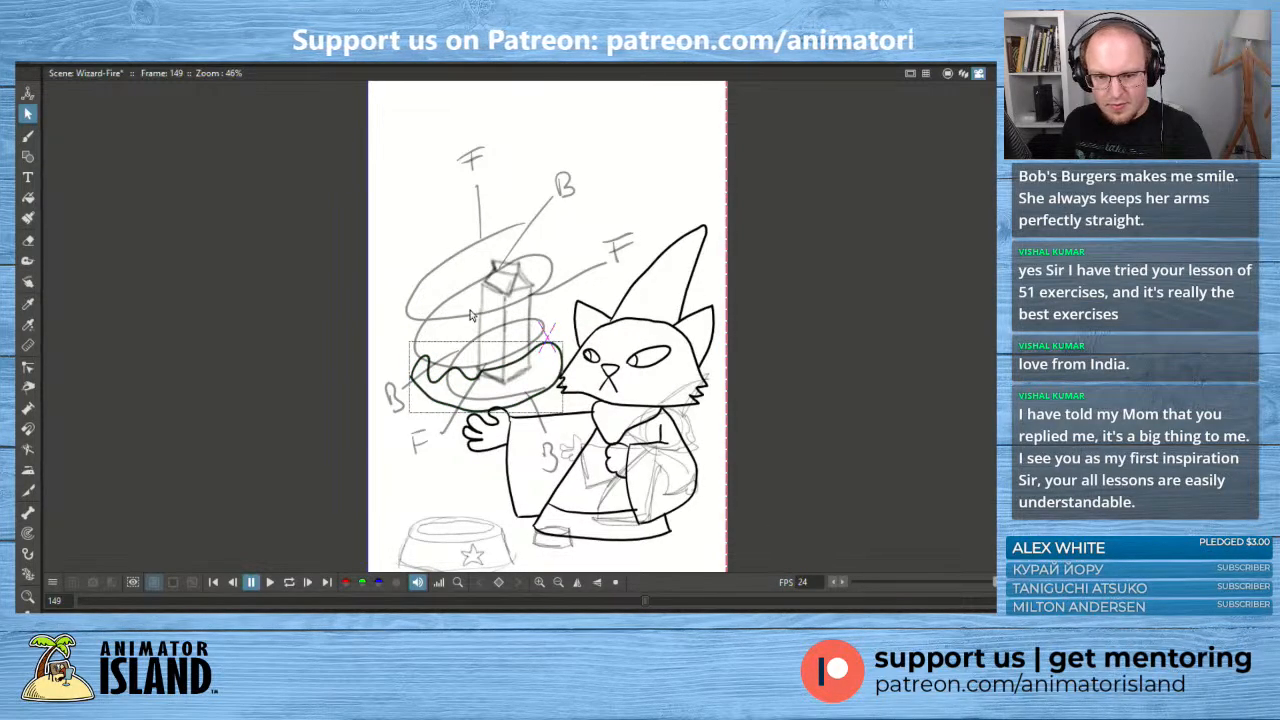
click(512, 369)
key(Delete)
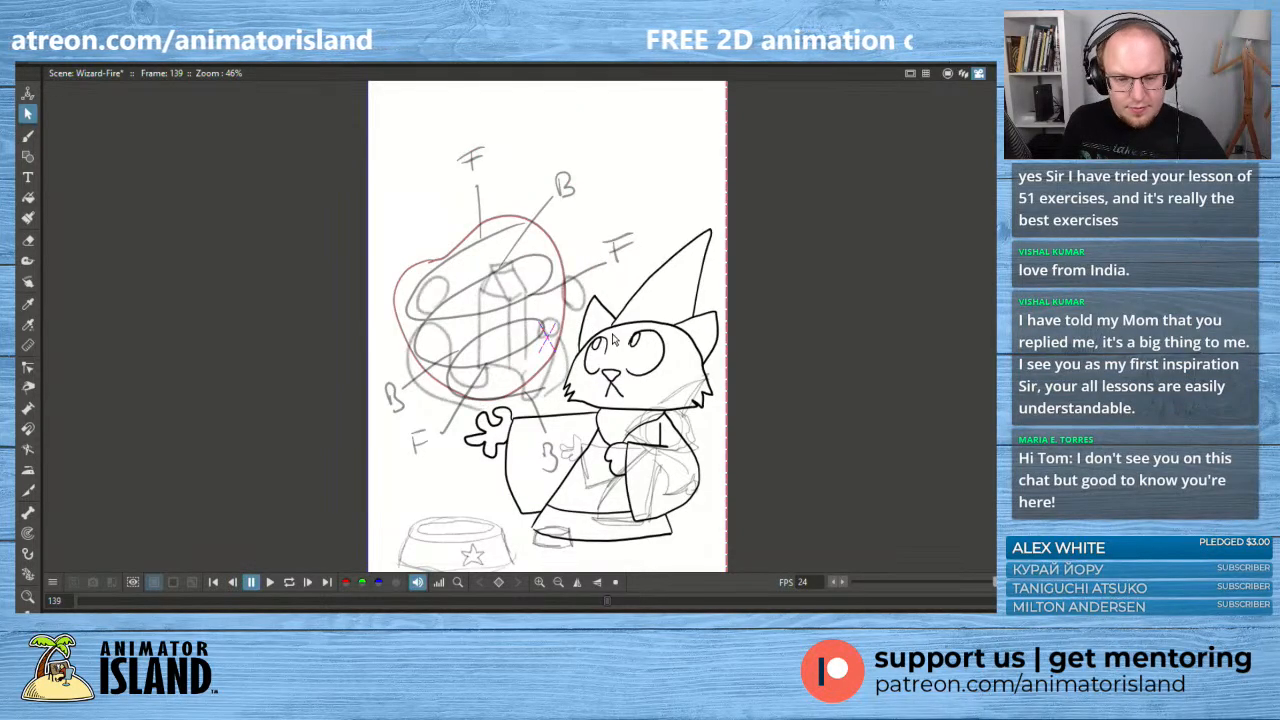
- Redraw the fire outline on frame 139 with deep flame tongues along the upper edge and a small detached round flame at its upper right
click(28, 135)
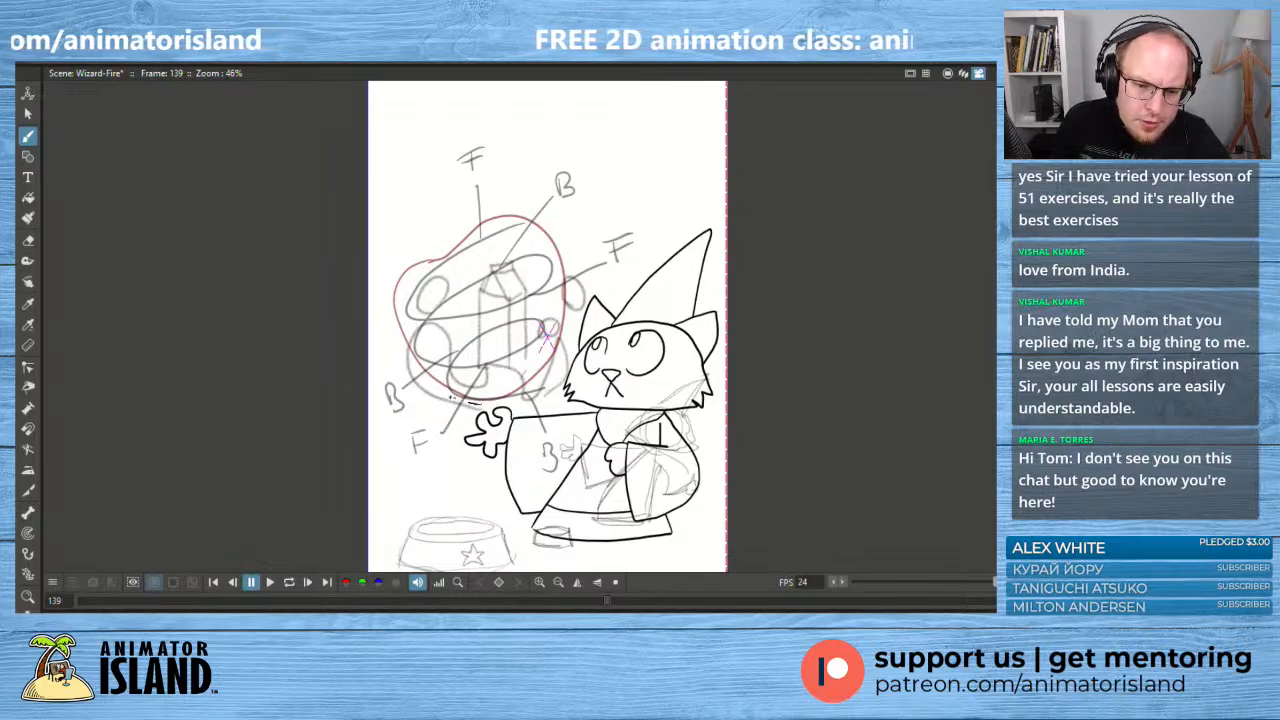
mouse_move(452, 398)
mouse_down()
mouse_move(404, 347)
mouse_move(399, 311)
mouse_move(466, 243)
mouse_move(500, 237)
mouse_move(469, 290)
mouse_move(503, 262)
mouse_move(513, 281)
mouse_move(498, 316)
mouse_move(512, 325)
mouse_move(536, 300)
mouse_move(557, 303)
mouse_move(545, 330)
mouse_move(557, 352)
mouse_move(470, 403)
mouse_up()
drag(530, 264, 528, 270)
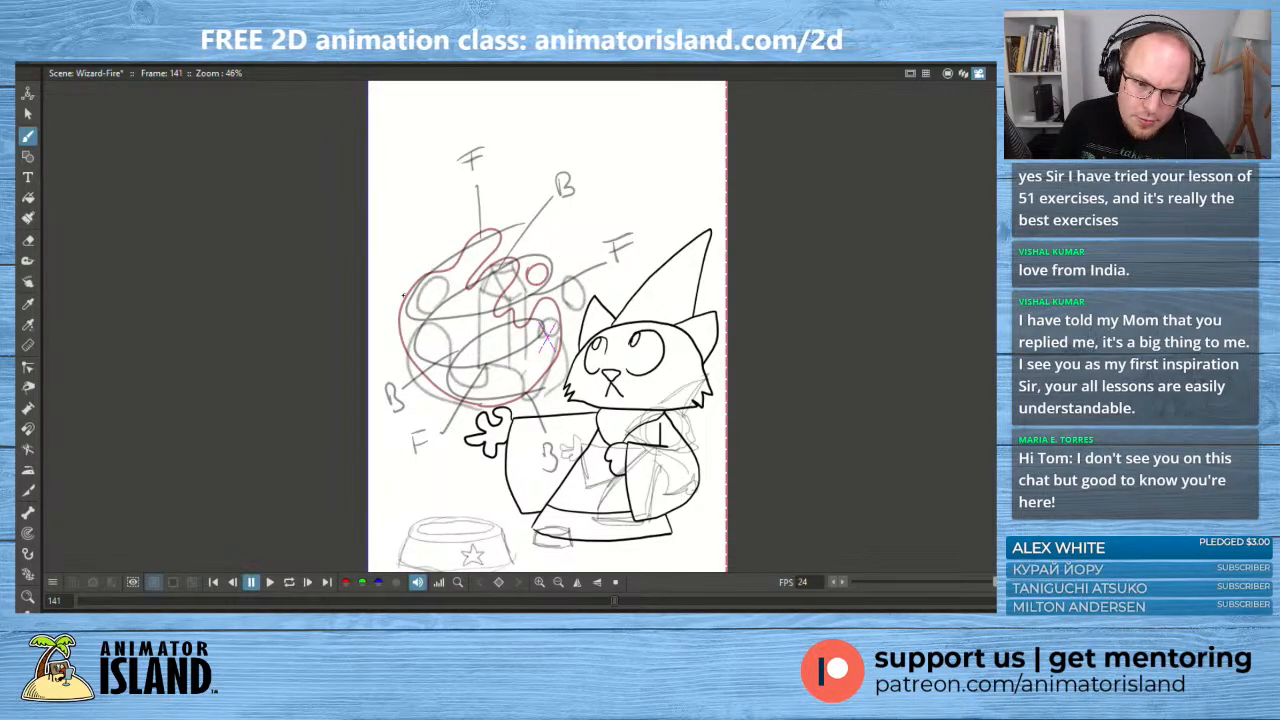
- Draw a lower fire outline with wavy tongues and three small detached flames above it on frame 141, and advance to frame 143
mouse_move(403, 295)
mouse_down()
mouse_move(440, 258)
mouse_move(424, 310)
mouse_move(456, 328)
mouse_move(497, 325)
mouse_move(510, 348)
mouse_move(560, 366)
mouse_move(515, 398)
mouse_move(472, 406)
mouse_move(442, 394)
mouse_move(403, 331)
mouse_move(450, 258)
mouse_up()
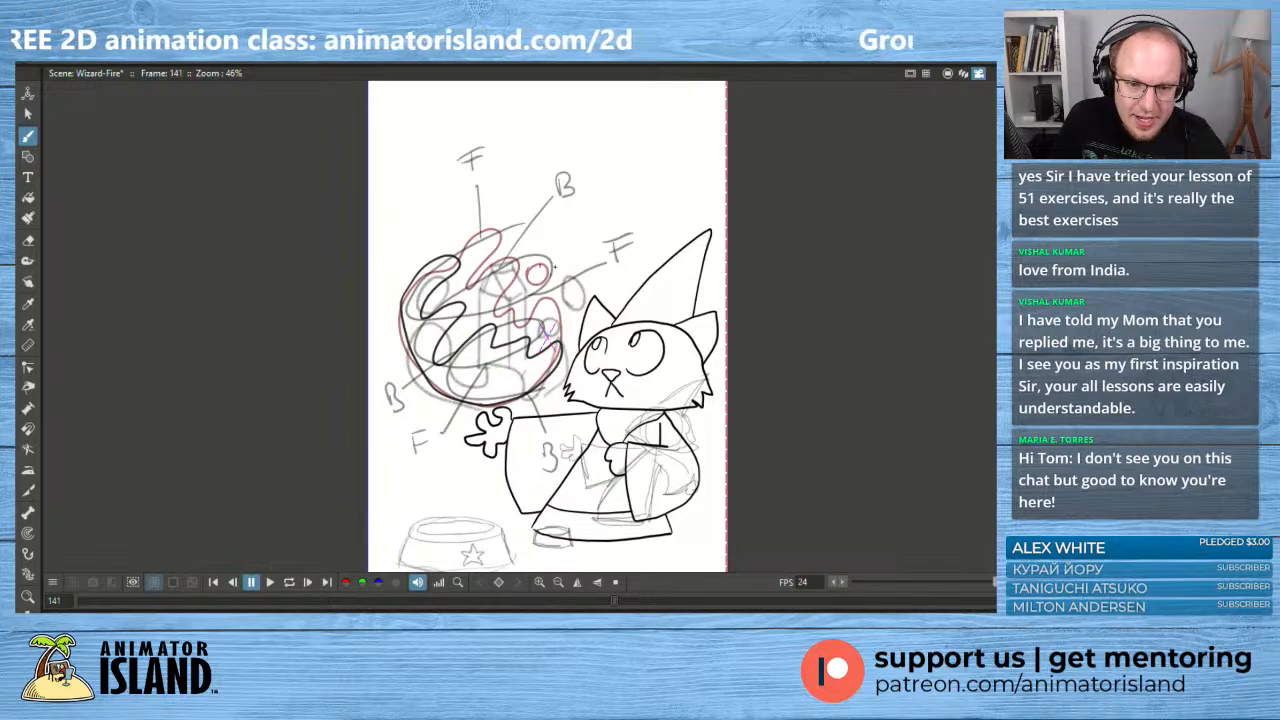
drag(553, 265, 550, 263)
mouse_move(478, 301)
mouse_down()
mouse_move(497, 305)
mouse_move(480, 298)
mouse_up()
mouse_move(484, 254)
mouse_down()
mouse_move(472, 264)
mouse_move(486, 258)
mouse_up()
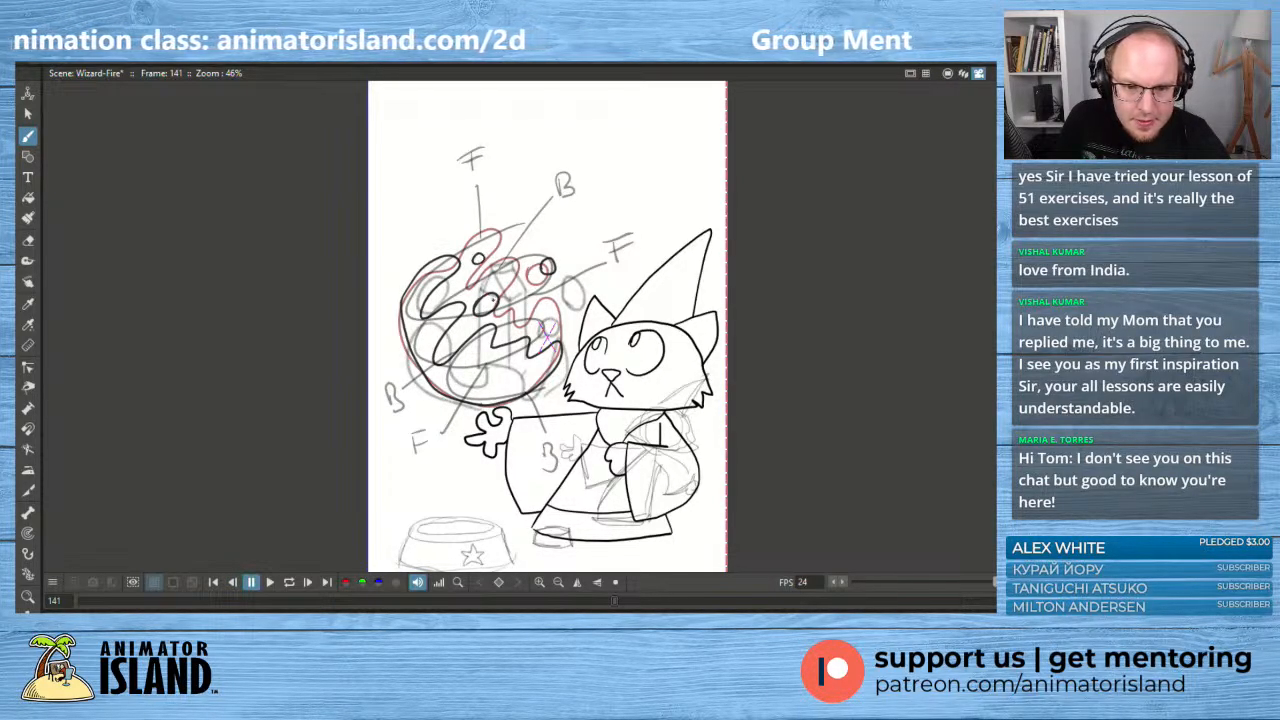
key(.)
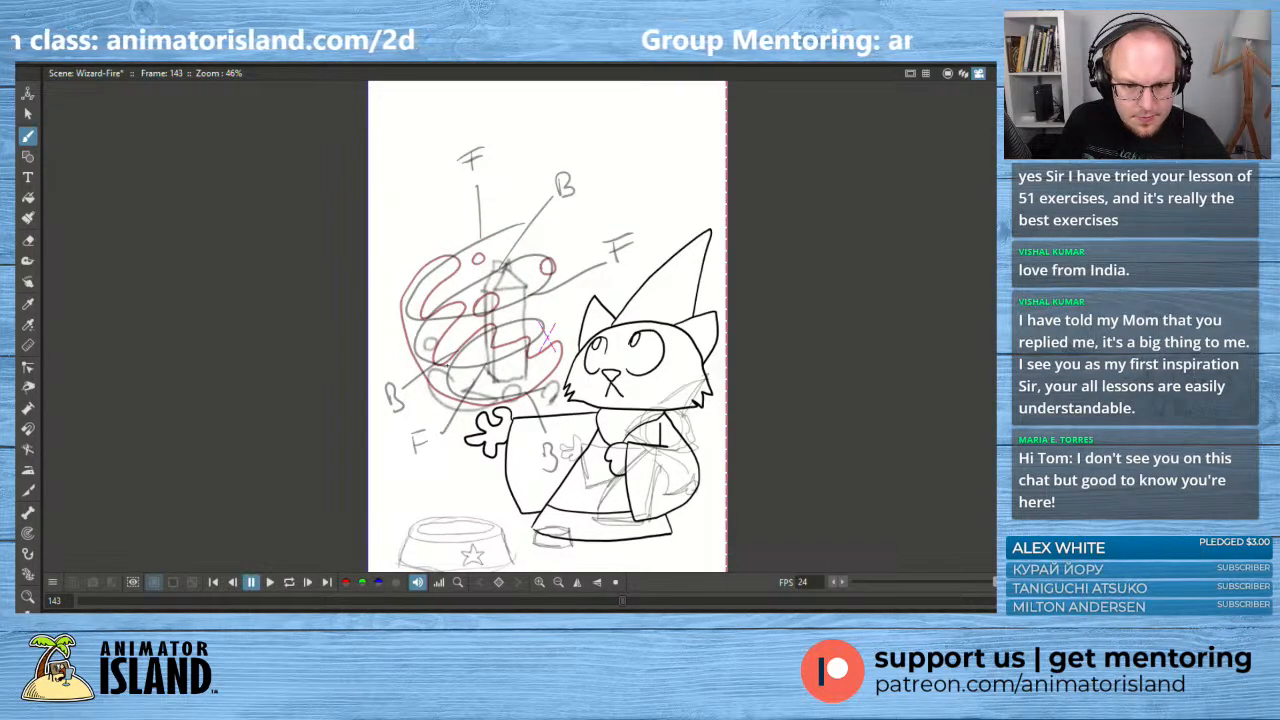
- Draw a smaller bowl-shaped fire outline with a wavy top and three shrinking detached flames above it on frame 143
mouse_move(428, 385)
mouse_down()
mouse_move(410, 352)
mouse_move(438, 312)
mouse_move(455, 358)
mouse_move(498, 350)
mouse_move(506, 378)
mouse_move(558, 362)
mouse_move(482, 404)
mouse_move(430, 384)
mouse_up()
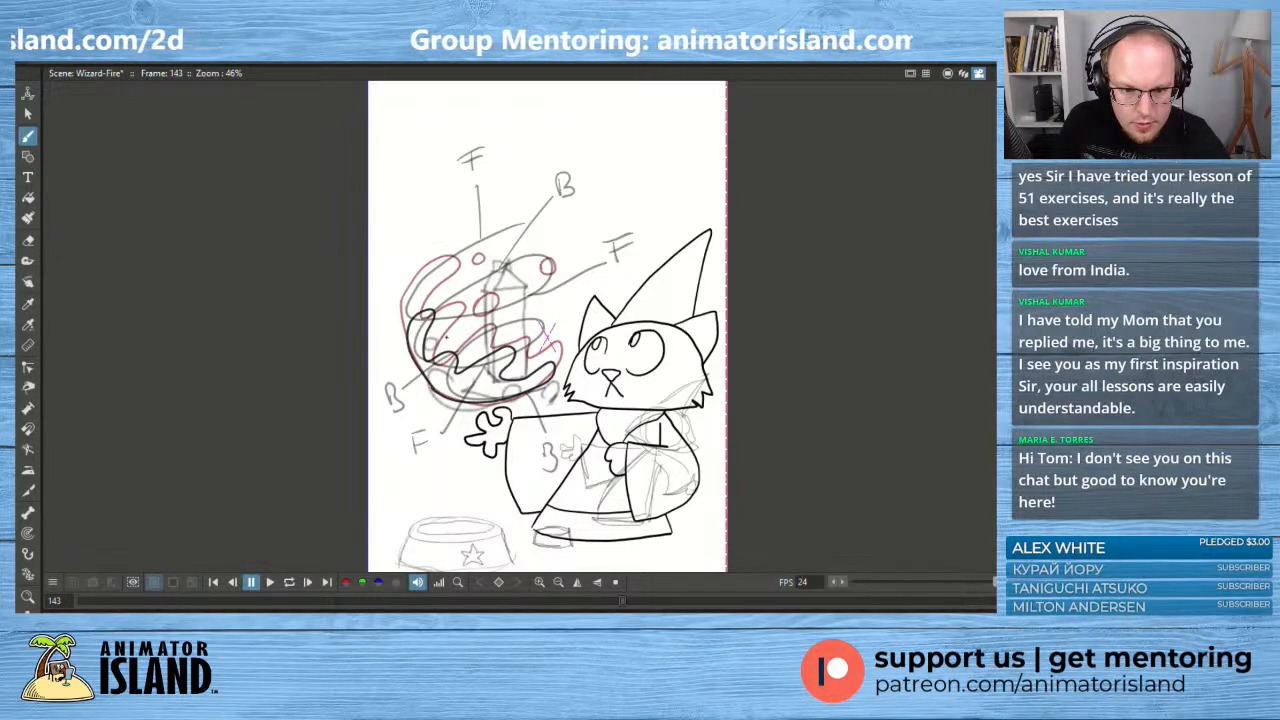
drag(449, 313, 446, 322)
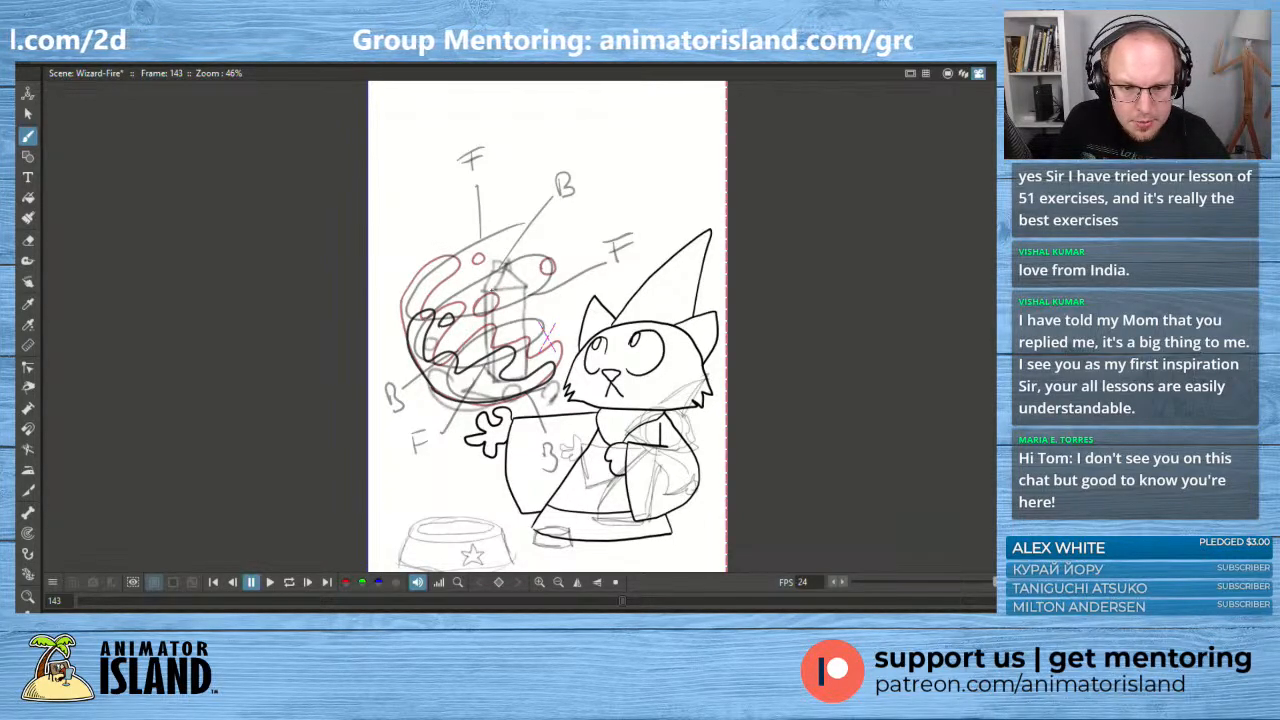
mouse_move(500, 284)
mouse_down()
mouse_move(488, 298)
mouse_move(502, 283)
mouse_up()
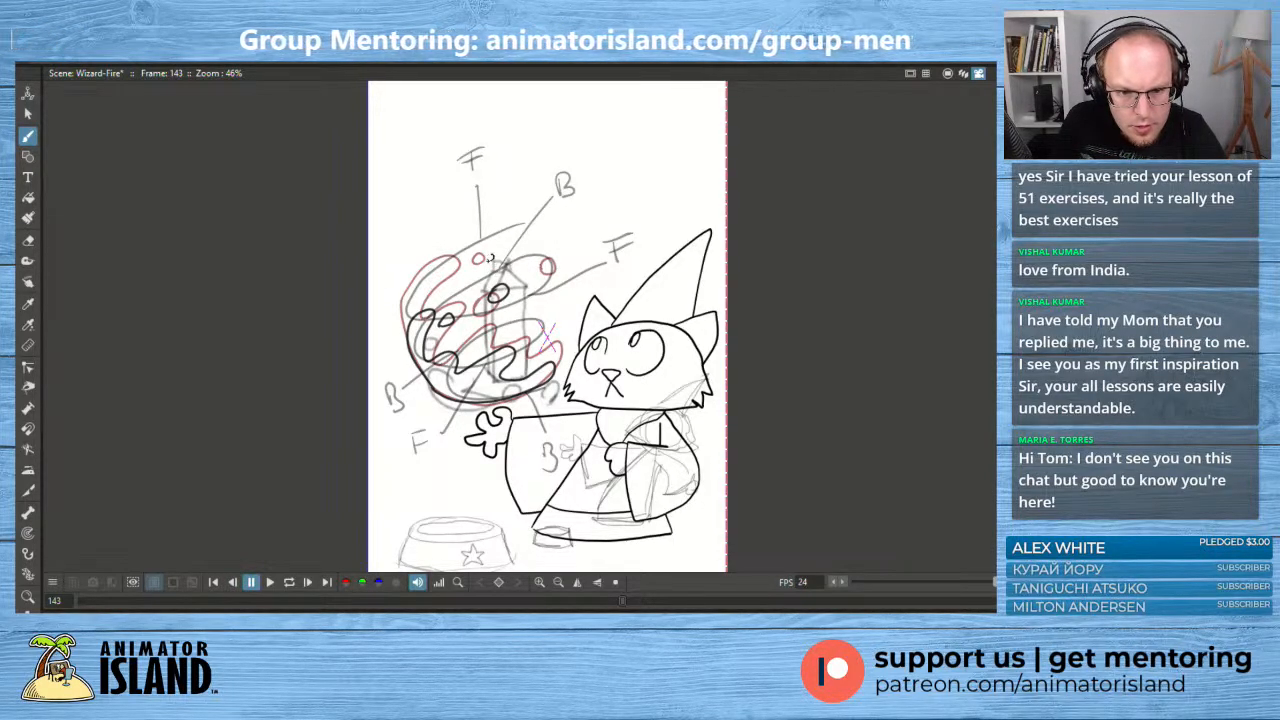
drag(490, 256, 493, 262)
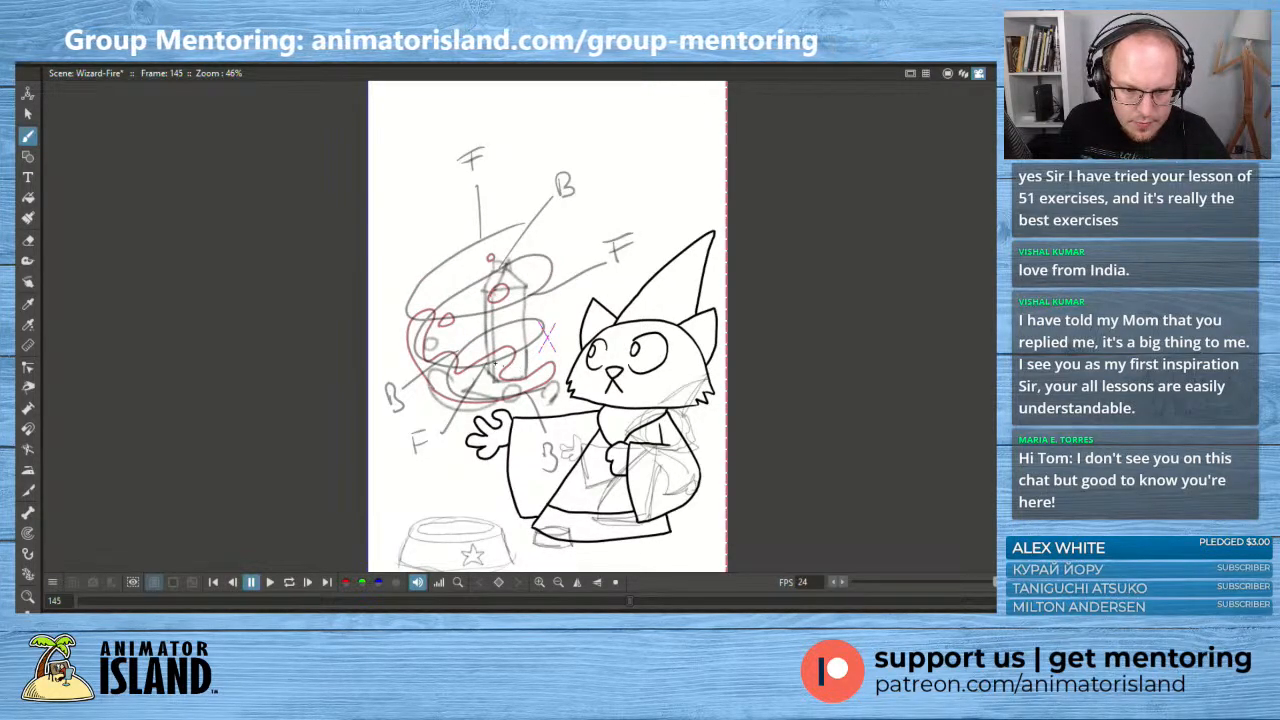
- Draw a small flat fire remnant near the bottom of the band guide and three small detached flames on frame 145
mouse_move(514, 360)
mouse_down()
mouse_move(452, 381)
mouse_move(505, 401)
mouse_move(549, 377)
mouse_move(542, 391)
mouse_move(490, 364)
mouse_up()
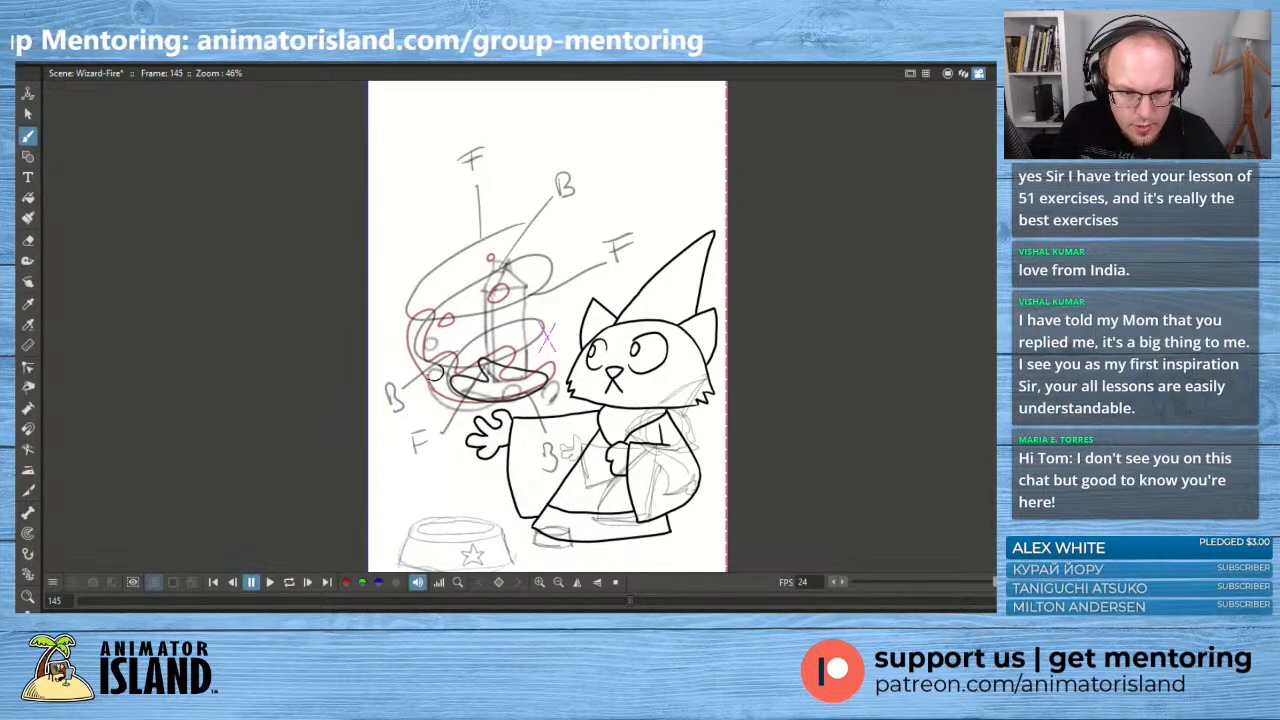
click(436, 372)
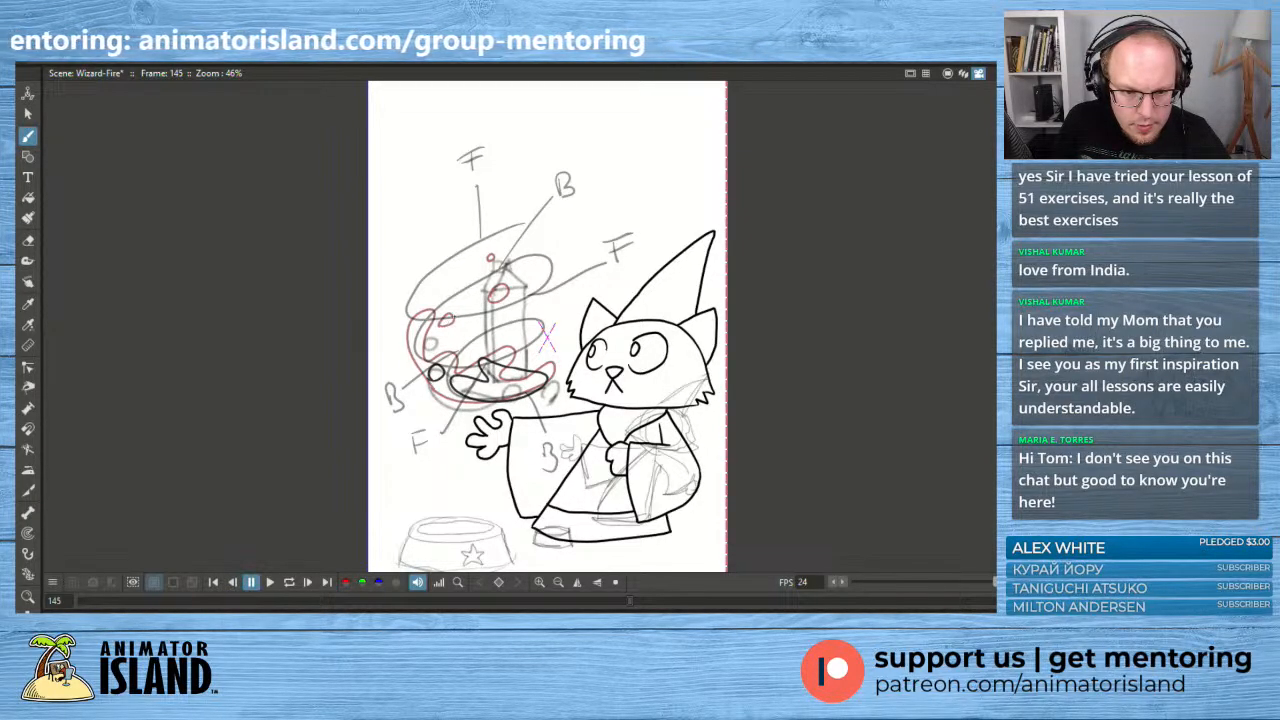
click(455, 318)
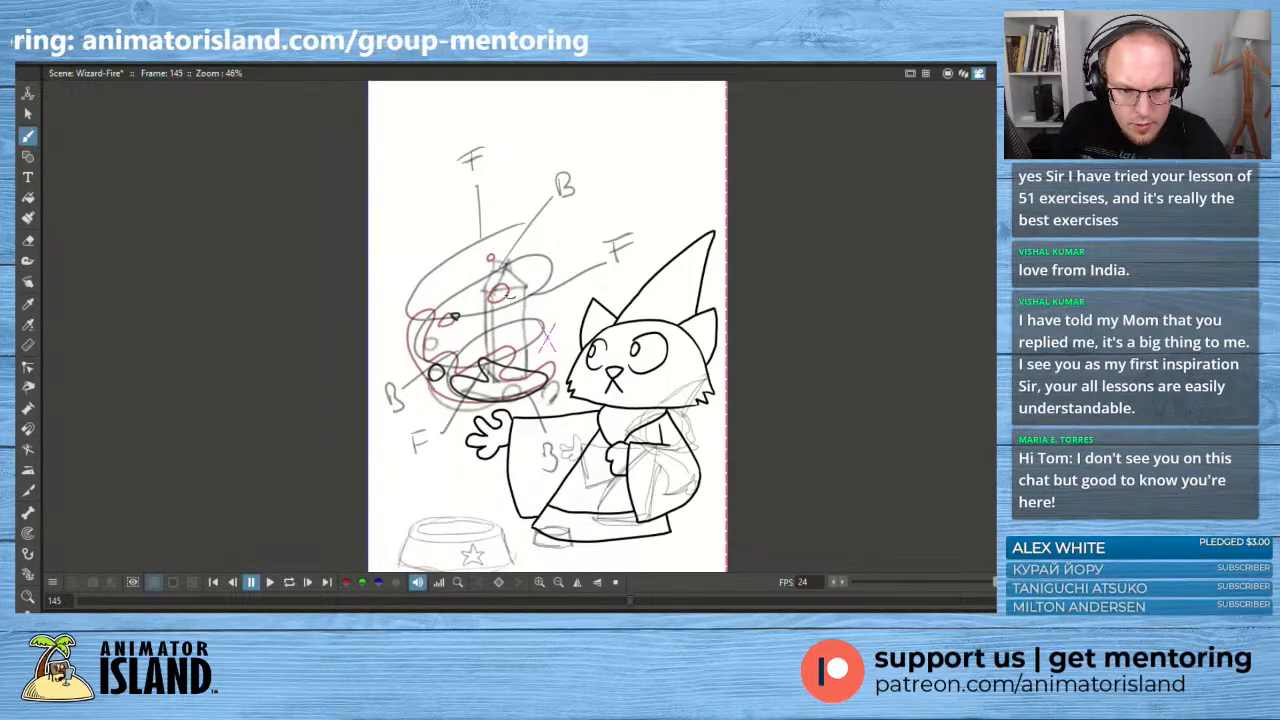
drag(507, 292, 511, 294)
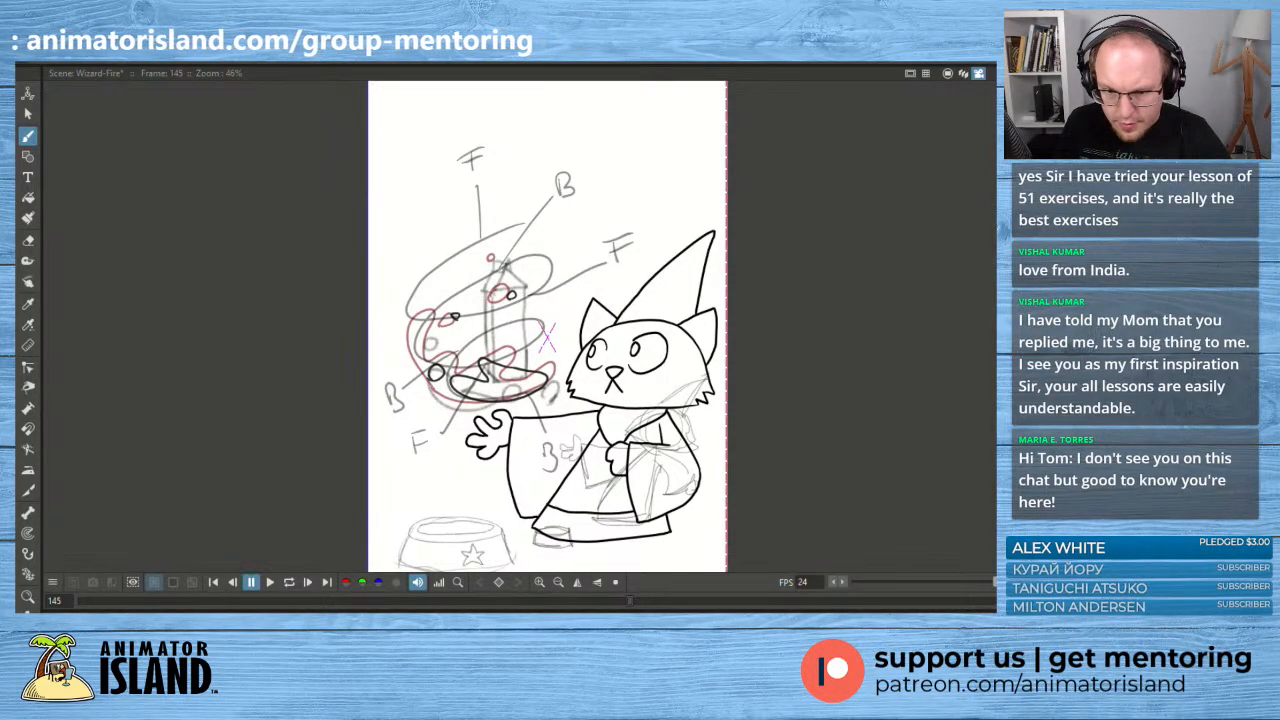
- Break the fire remnant on frame 147 into an elongated flame and small round flames near the bottom of the guide
mouse_move(512, 368)
mouse_down()
mouse_move(556, 380)
mouse_move(502, 388)
mouse_move(548, 382)
mouse_move(556, 368)
mouse_move(478, 388)
mouse_move(488, 384)
mouse_up()
key(ctrl+z)
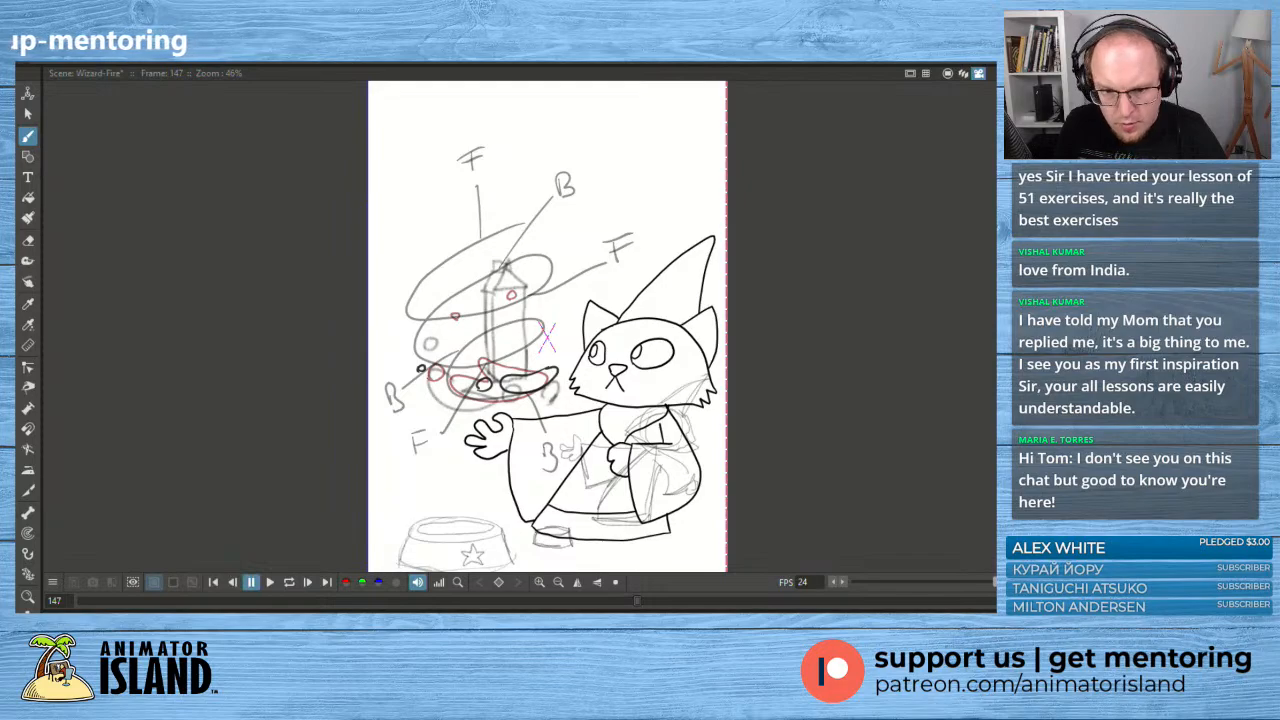
mouse_move(545, 362)
mouse_down()
mouse_move(558, 372)
mouse_move(543, 365)
mouse_up()
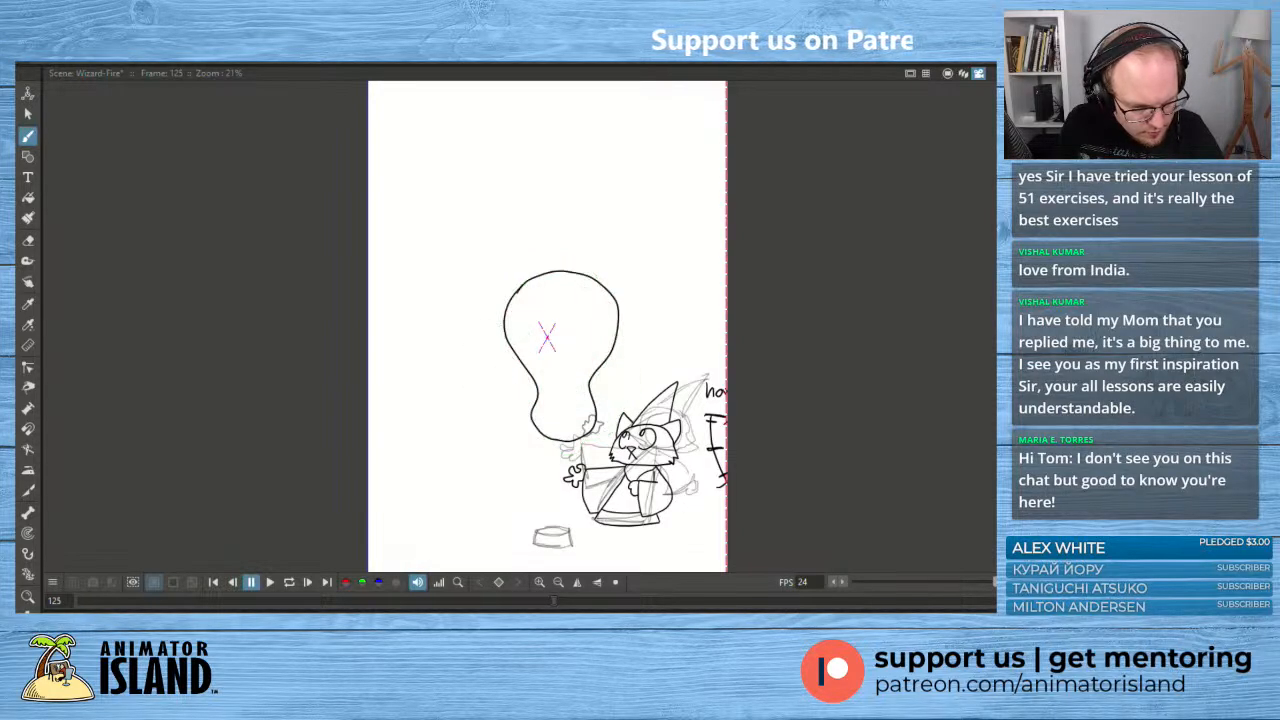
- Play the animation repeatedly from the fire's growth through its disappearance to check the redrawn burn-away
click(271, 583)
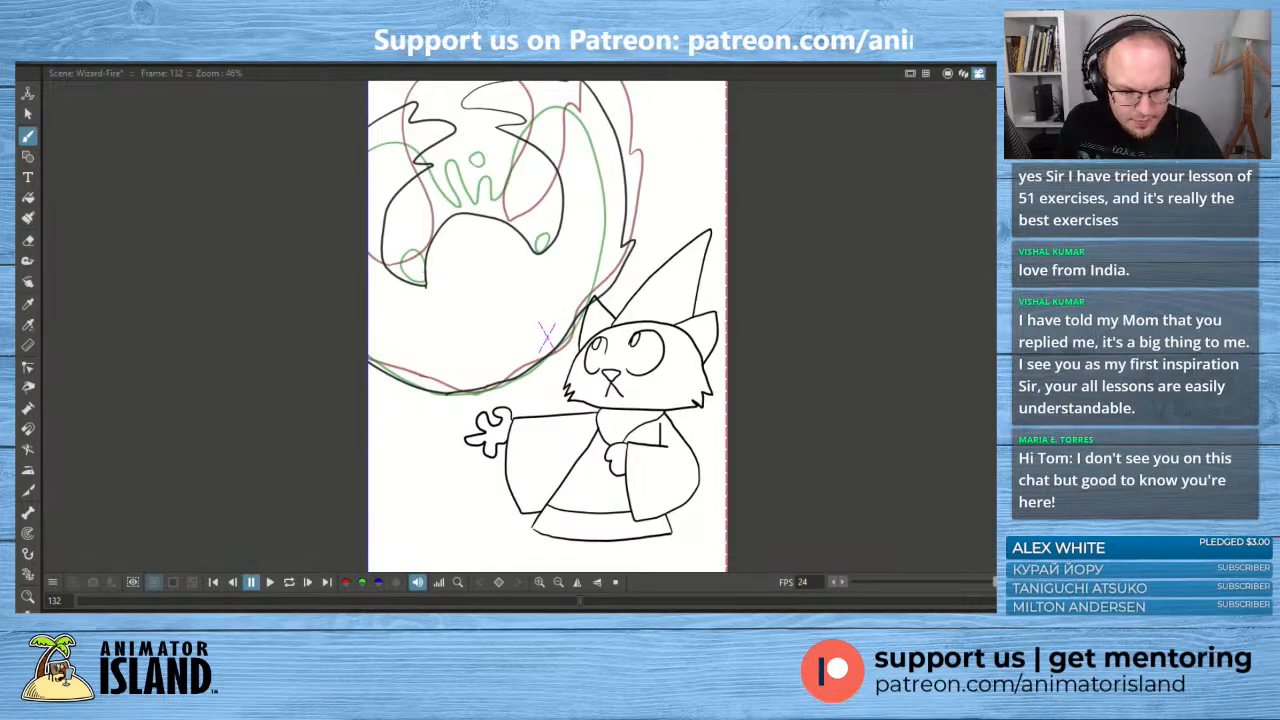
key(alt+)
click(270, 582)
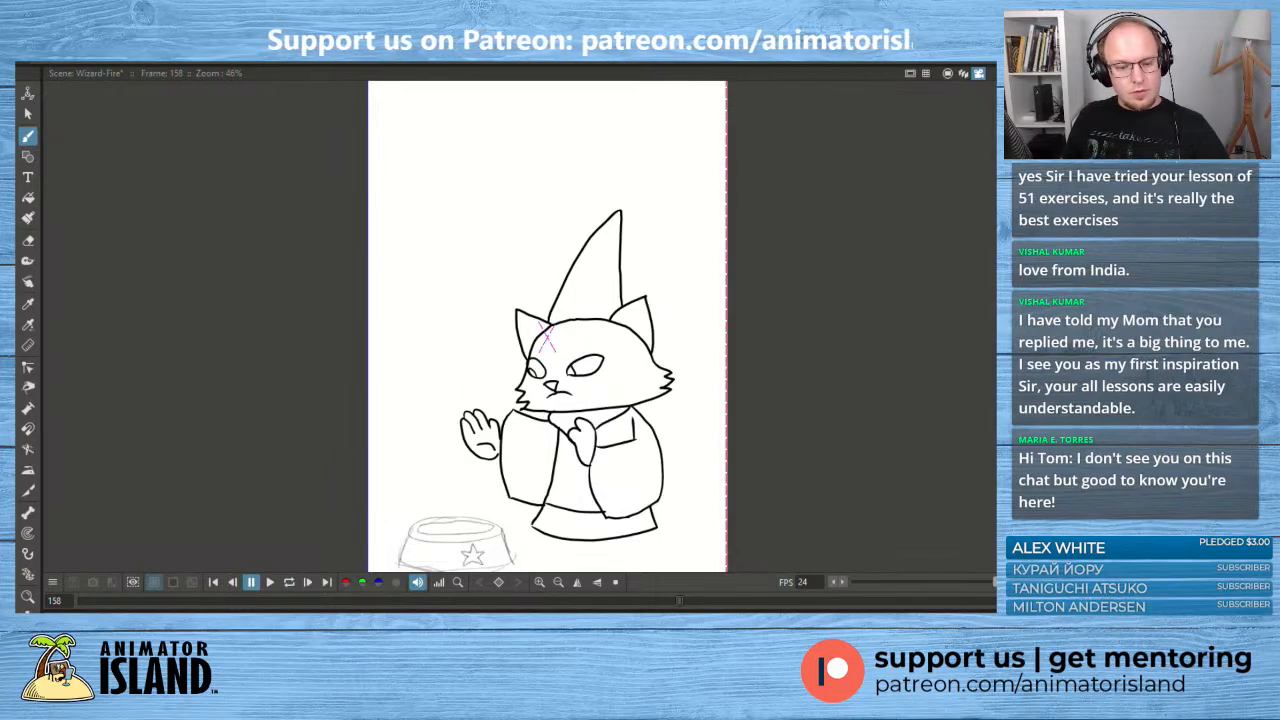
click(270, 582)
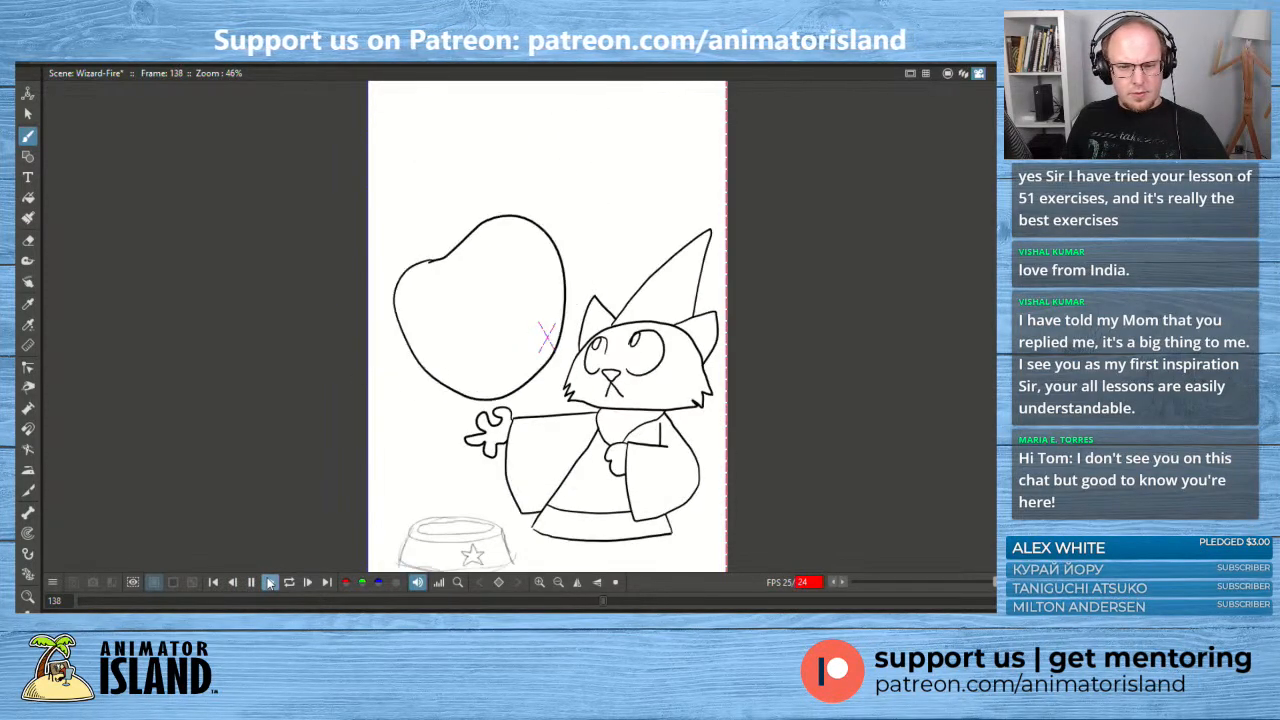
key(alt+)
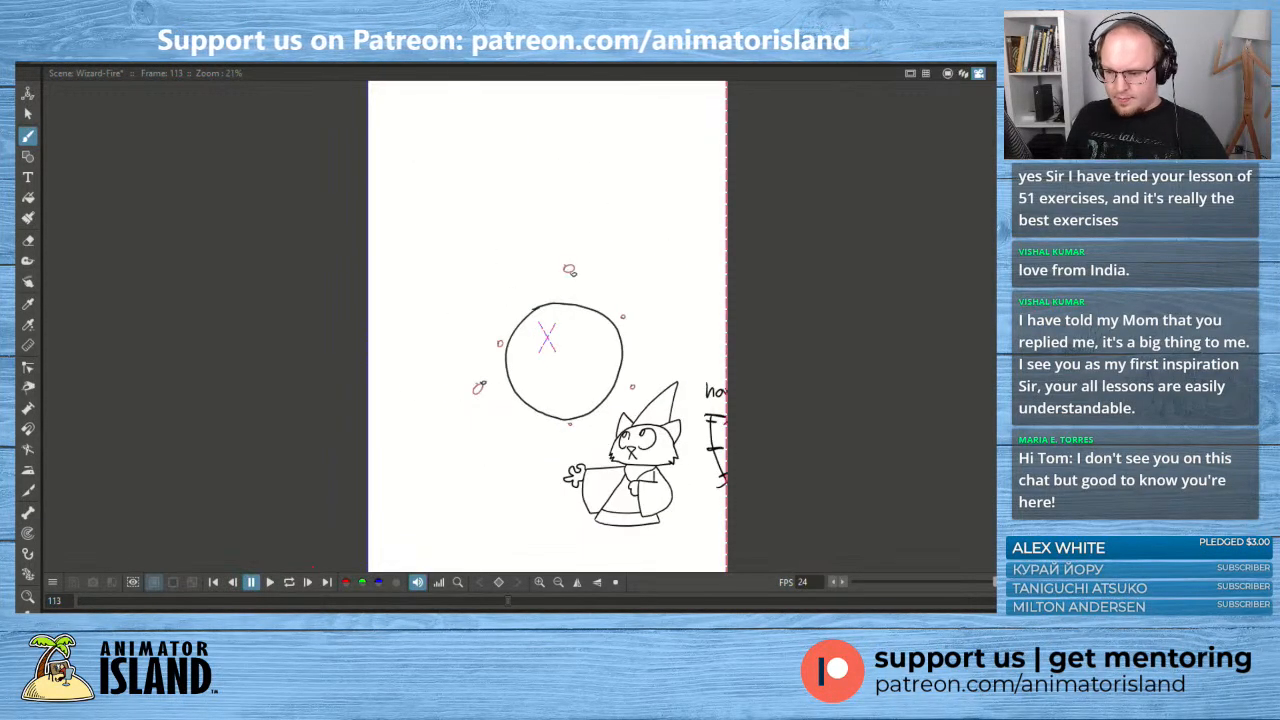
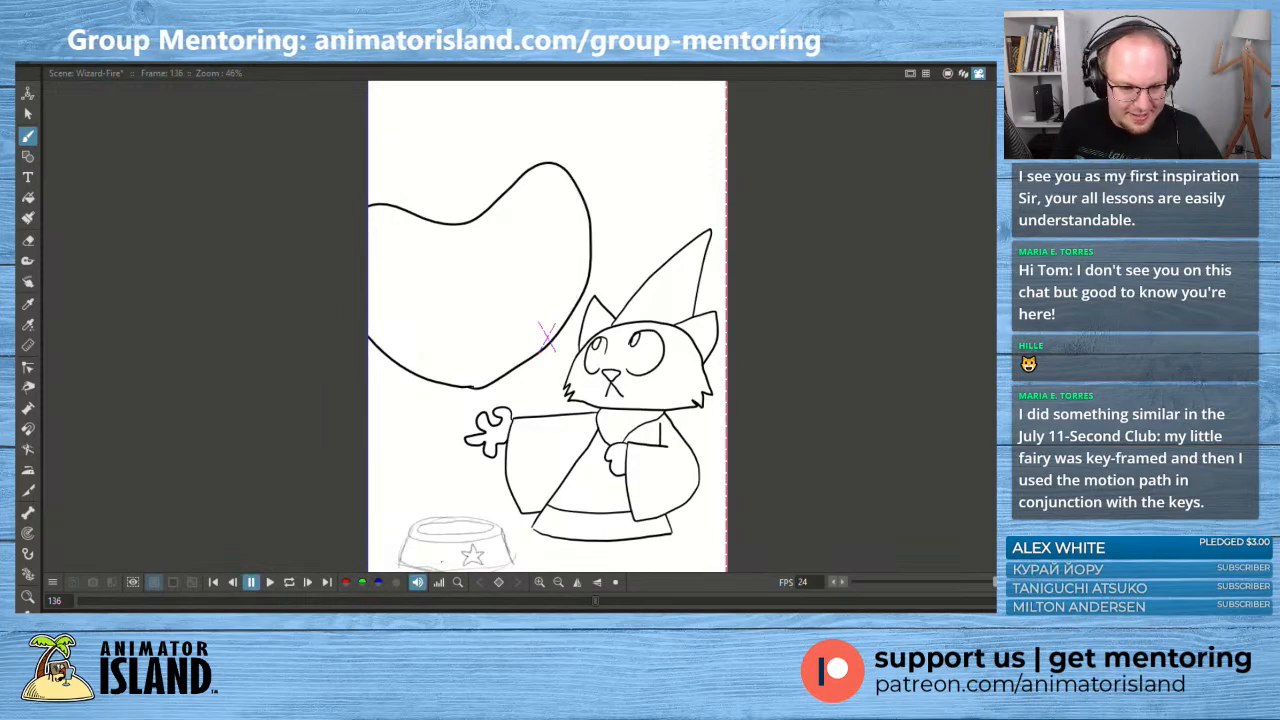
click(270, 582)
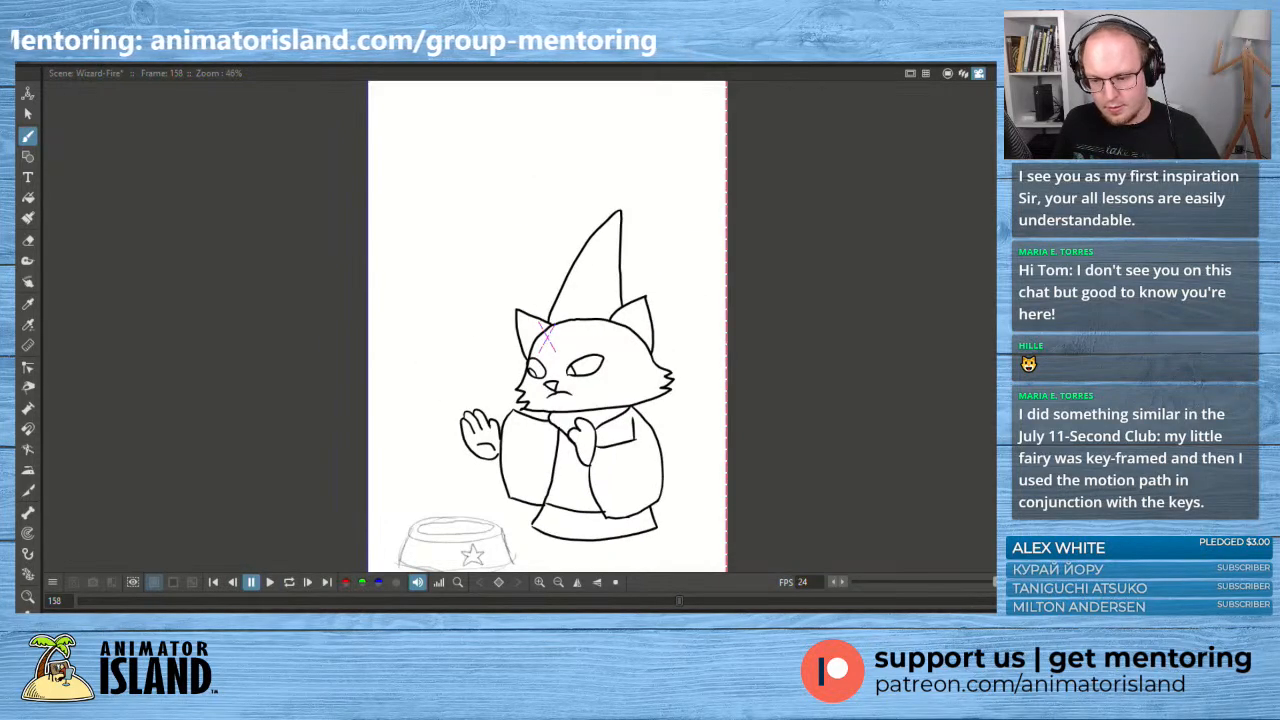
- Stop playback and step through frames 136 to 146 to examine how the fire shape shrinks
click(251, 582)
key(Left)
key(Left)
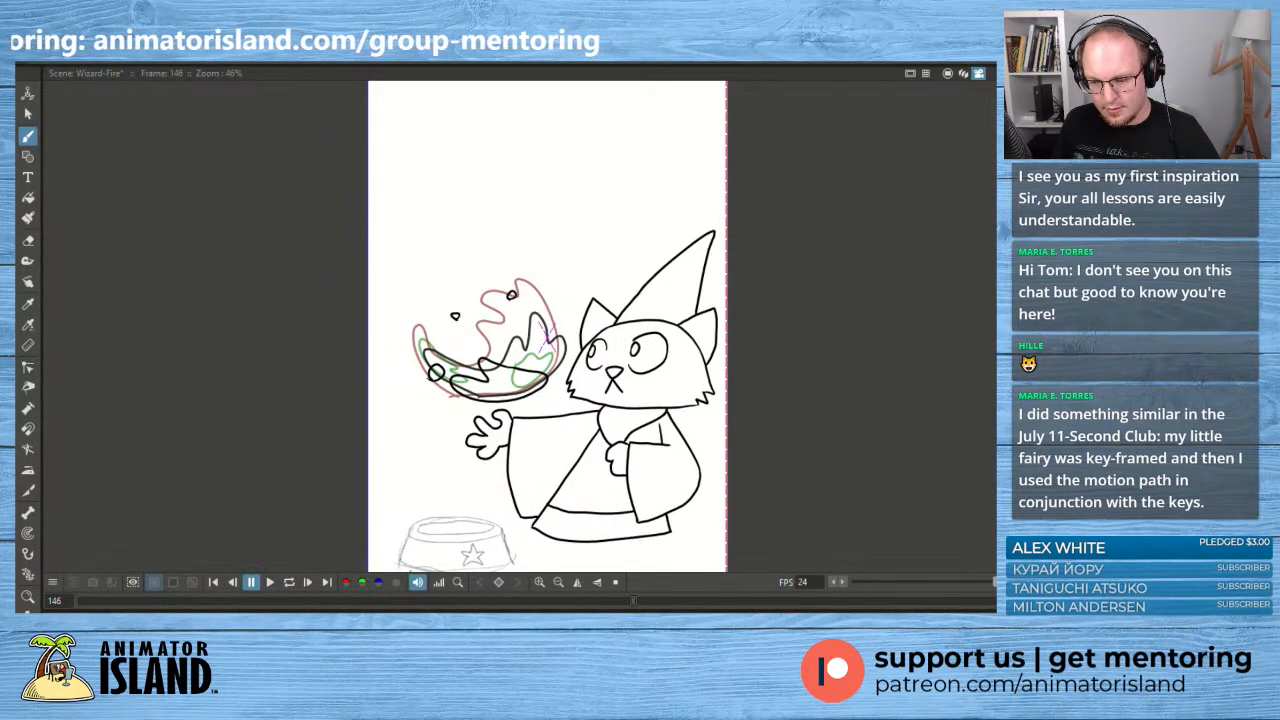
key(Right)
key(Right)
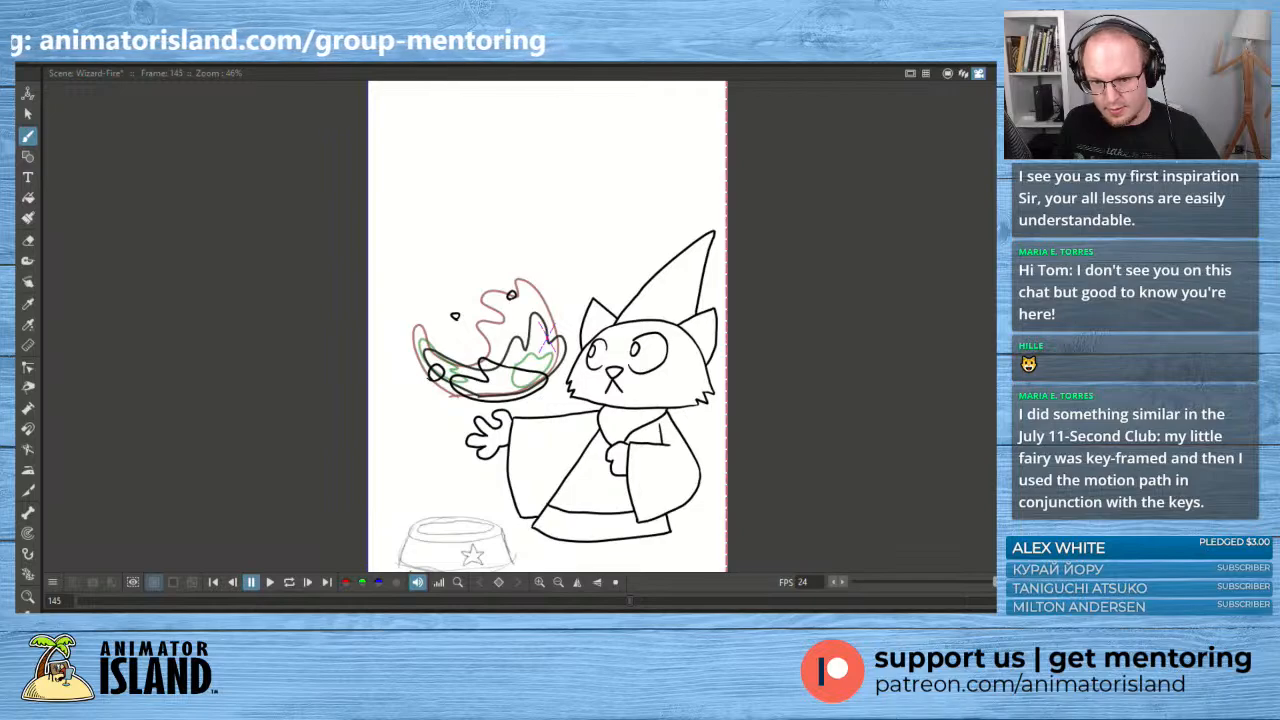
key(Left)
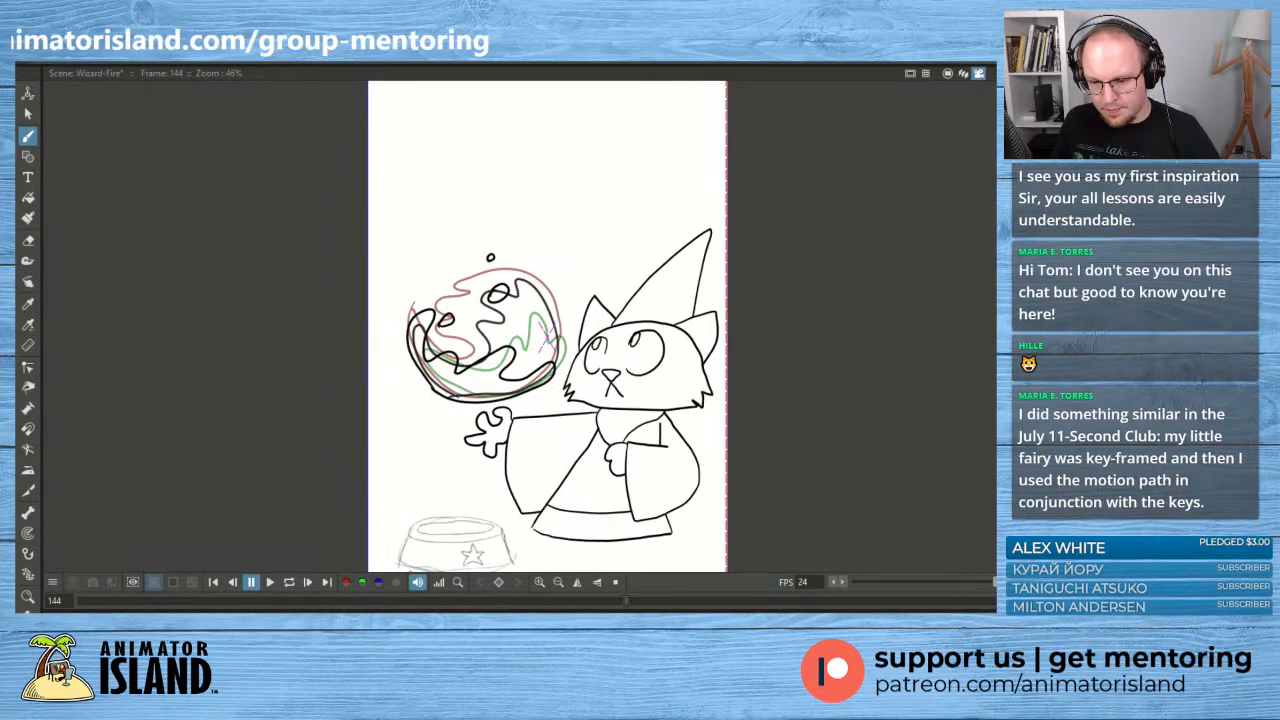
key(Left)
key(Left)
key(Left)
key(Left)
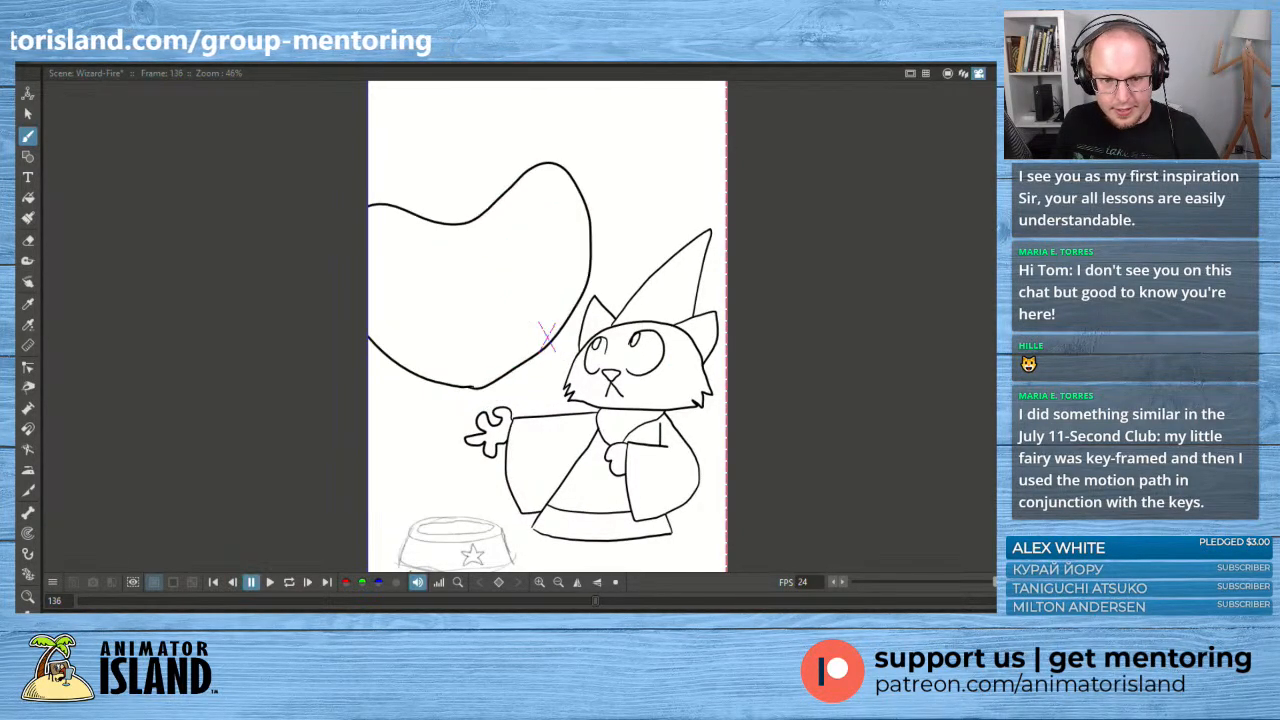
key(Right)
key(Right)
key(Right)
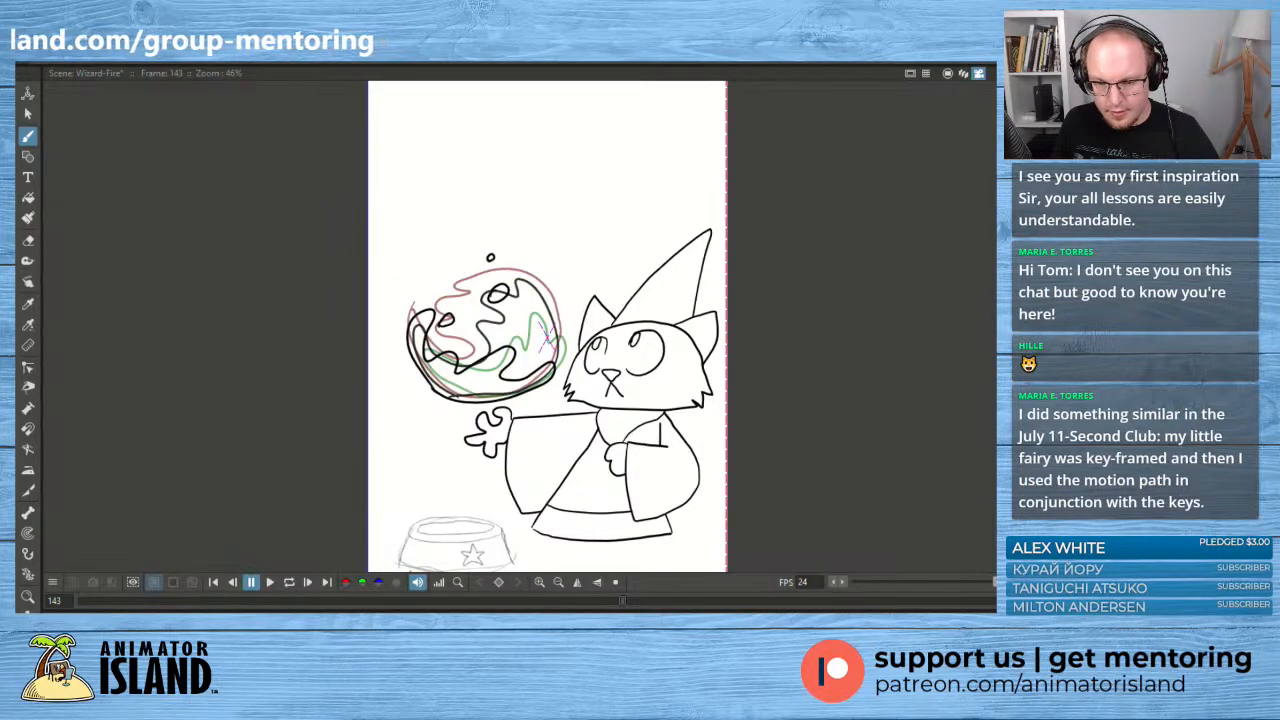
- Delete the main fire outline on frame 143 and redraw it as a thick crescent with a wavy, hollowed-out inner edge
right_click(588, 377)
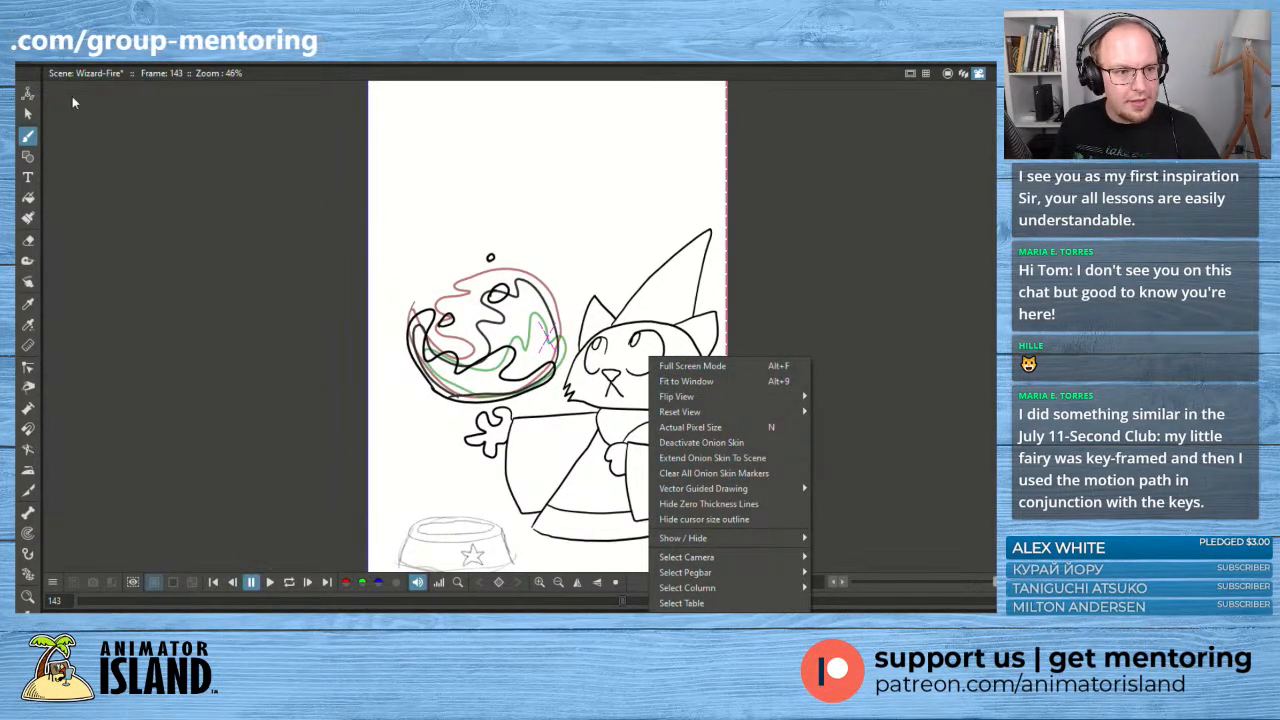
click(28, 113)
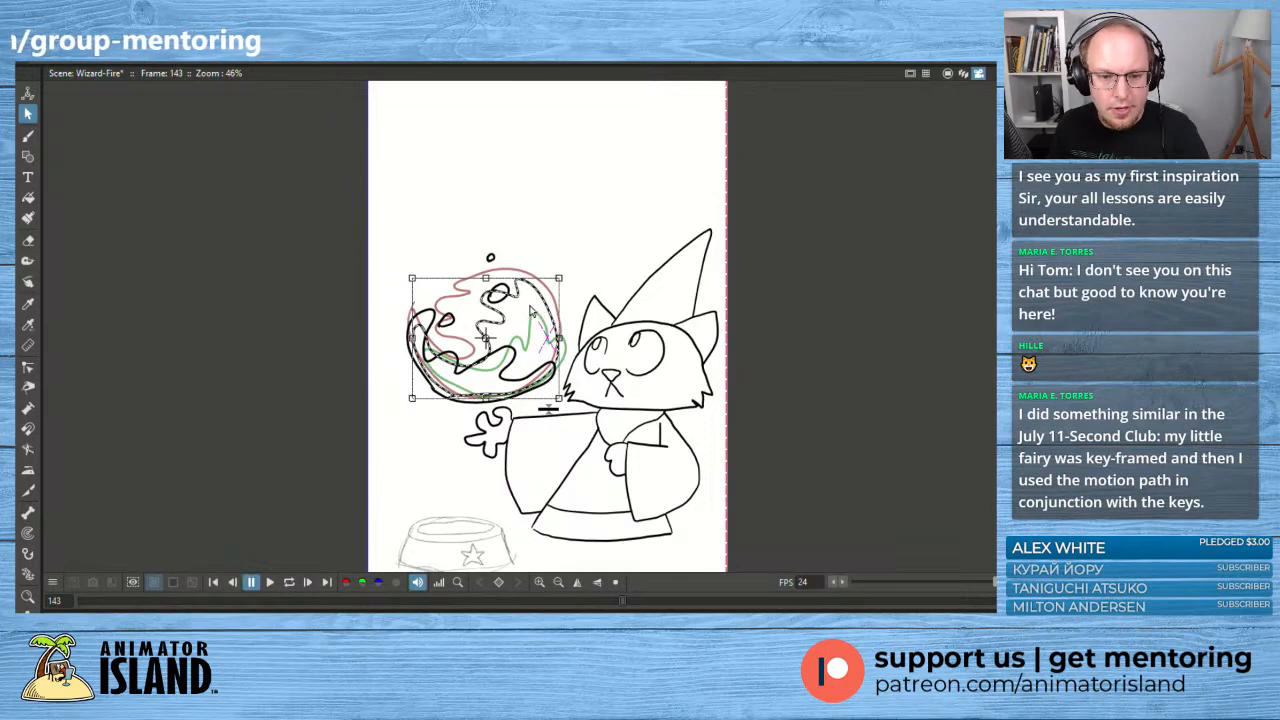
key(Delete)
key(alt+b)
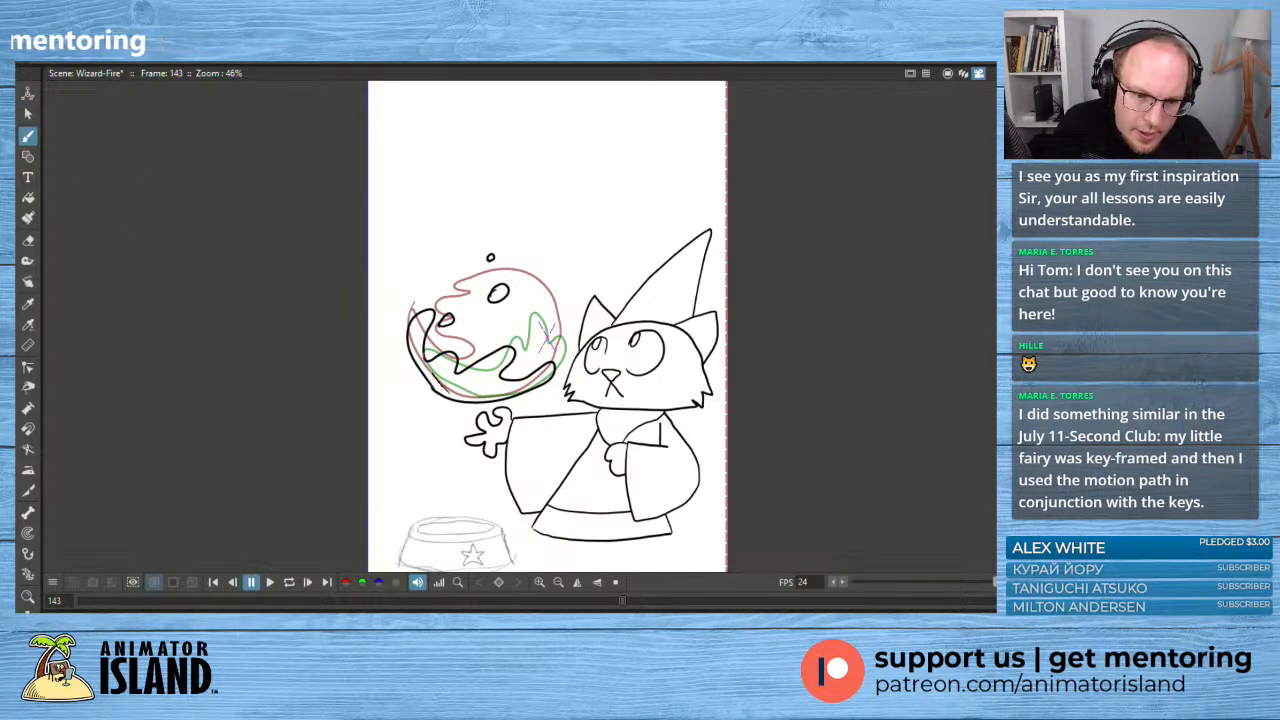
mouse_move(449, 394)
mouse_down()
mouse_move(418, 317)
mouse_move(433, 322)
mouse_move(434, 357)
mouse_move(471, 362)
mouse_move(494, 347)
mouse_move(464, 330)
mouse_move(490, 289)
mouse_move(484, 275)
mouse_move(546, 289)
mouse_move(561, 335)
mouse_move(552, 367)
mouse_move(503, 394)
mouse_move(424, 372)
mouse_up()
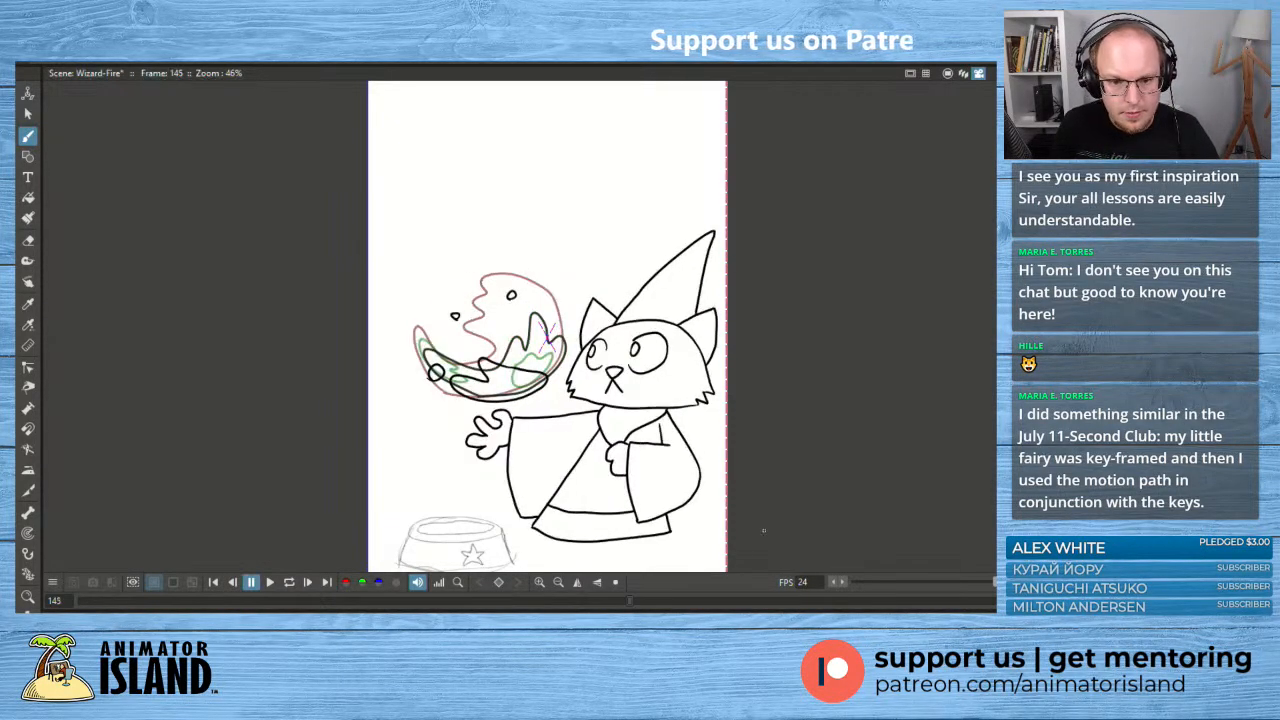
- Replace the fire outline on frame 145 with a lower crescent that has a pointed left tip and several flame tips on its right side
click(28, 114)
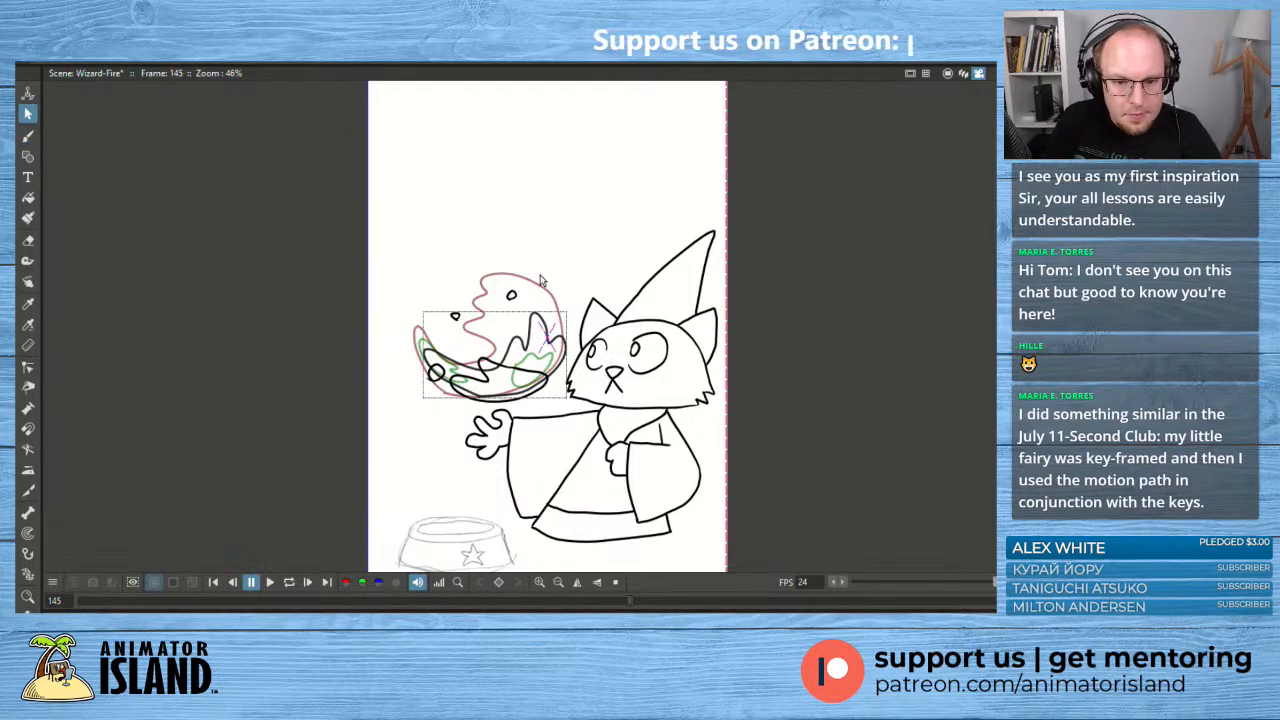
shift+click(548, 340)
key(Delete)
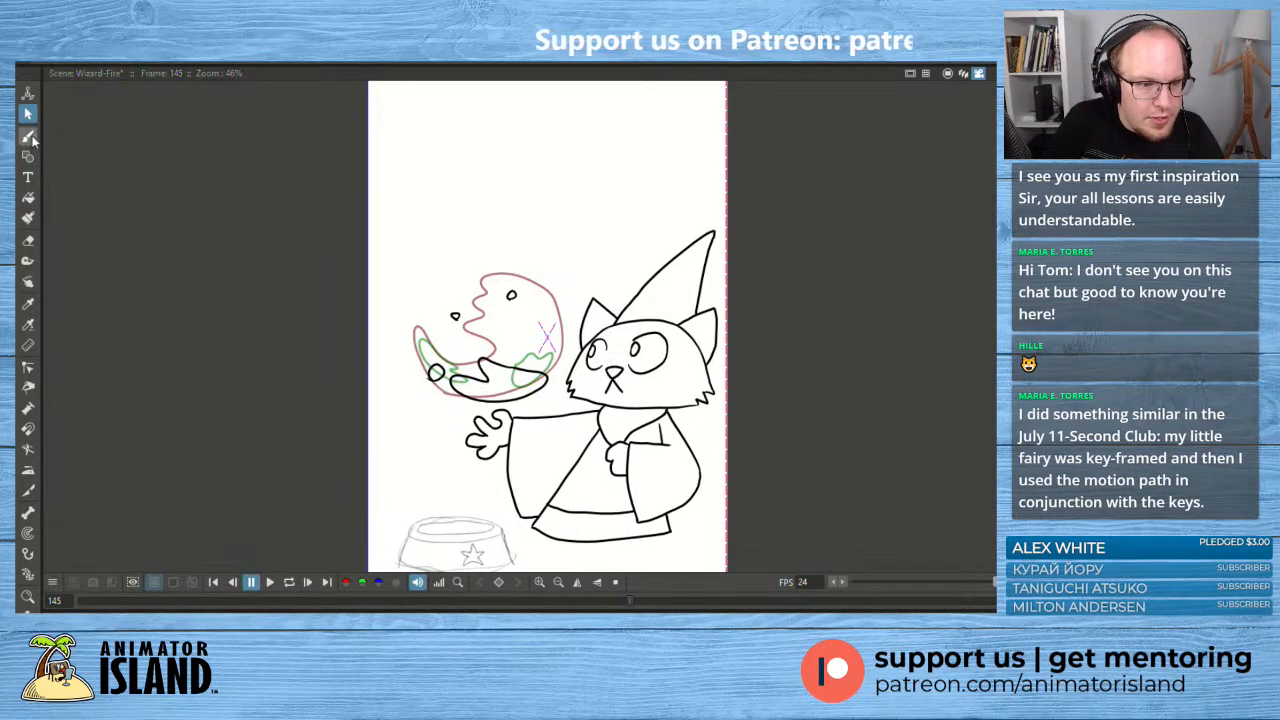
click(28, 136)
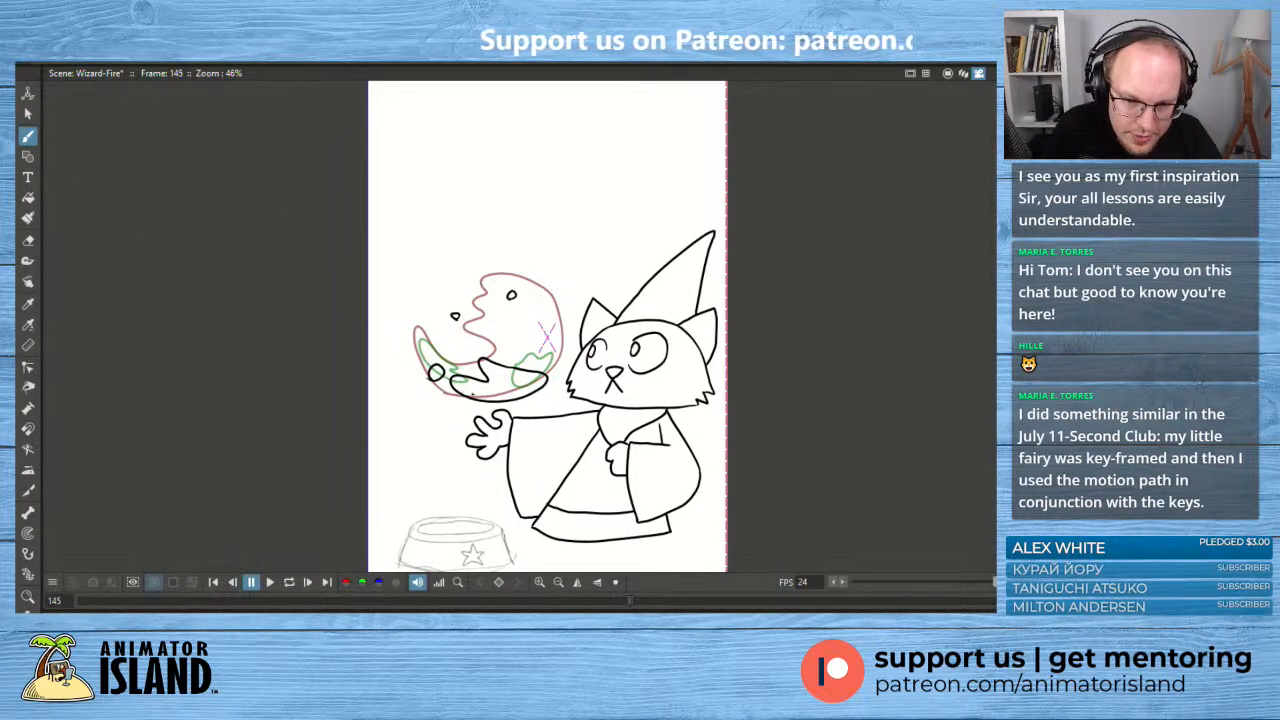
mouse_move(472, 396)
mouse_down()
mouse_move(439, 386)
mouse_move(424, 342)
mouse_up()
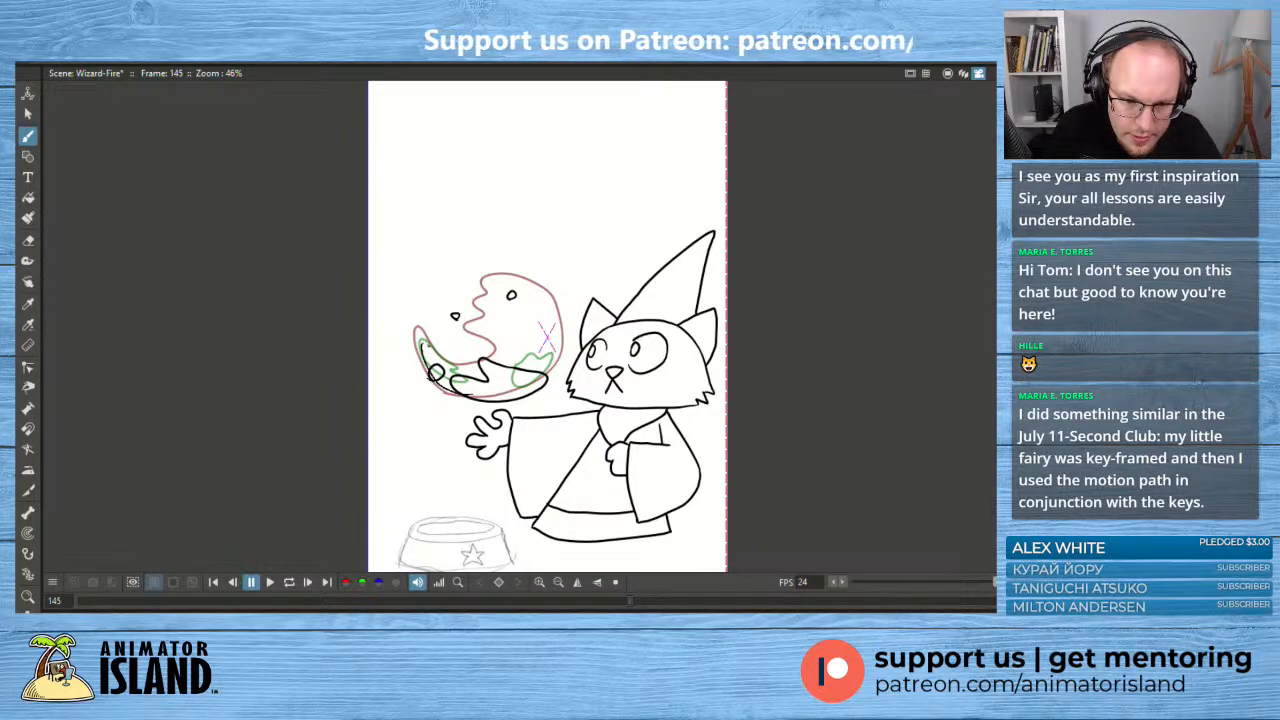
key(ctrl+z)
mouse_move(444, 389)
mouse_down()
mouse_move(417, 327)
mouse_move(474, 367)
mouse_move(498, 338)
mouse_move(483, 326)
mouse_move(507, 318)
mouse_move(496, 296)
mouse_move(531, 307)
mouse_move(529, 290)
mouse_move(556, 313)
mouse_move(561, 357)
mouse_move(530, 390)
mouse_move(479, 396)
mouse_up()
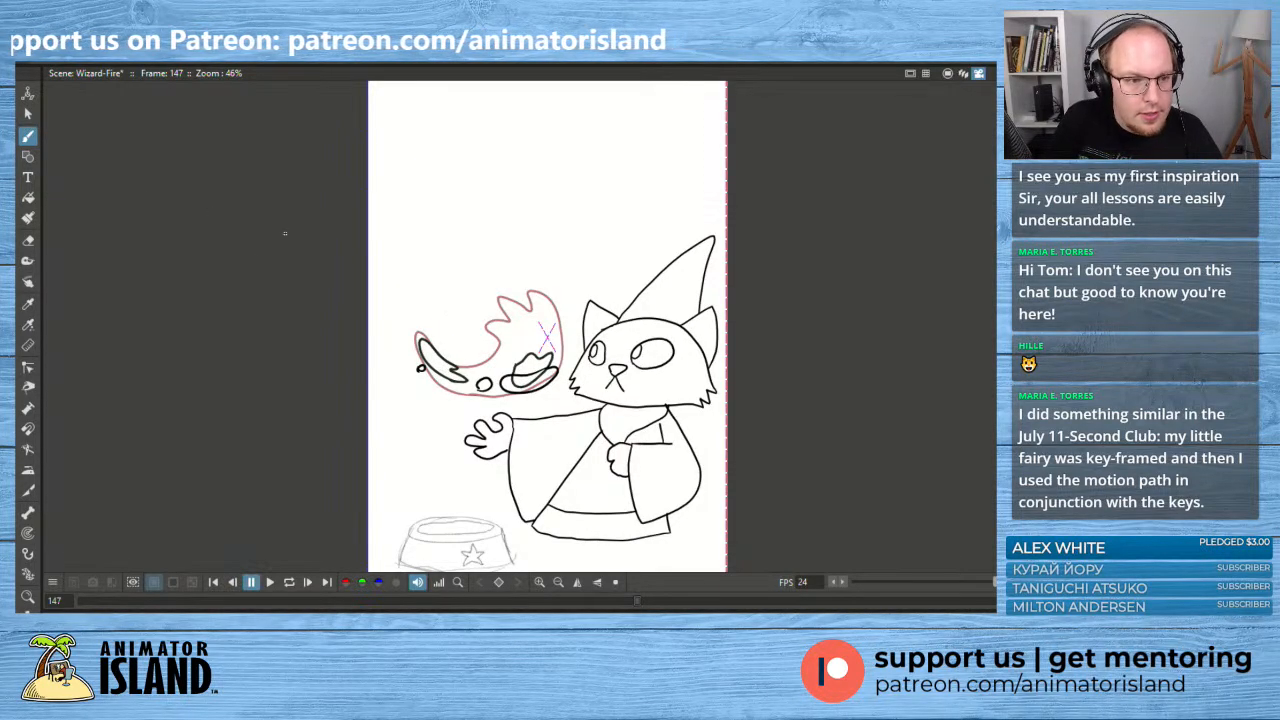
- Delete the old flame remnants on frame 147 and draw a flatter crescent with a horn-like left tip and small peaks on the right
click(28, 113)
click(433, 360)
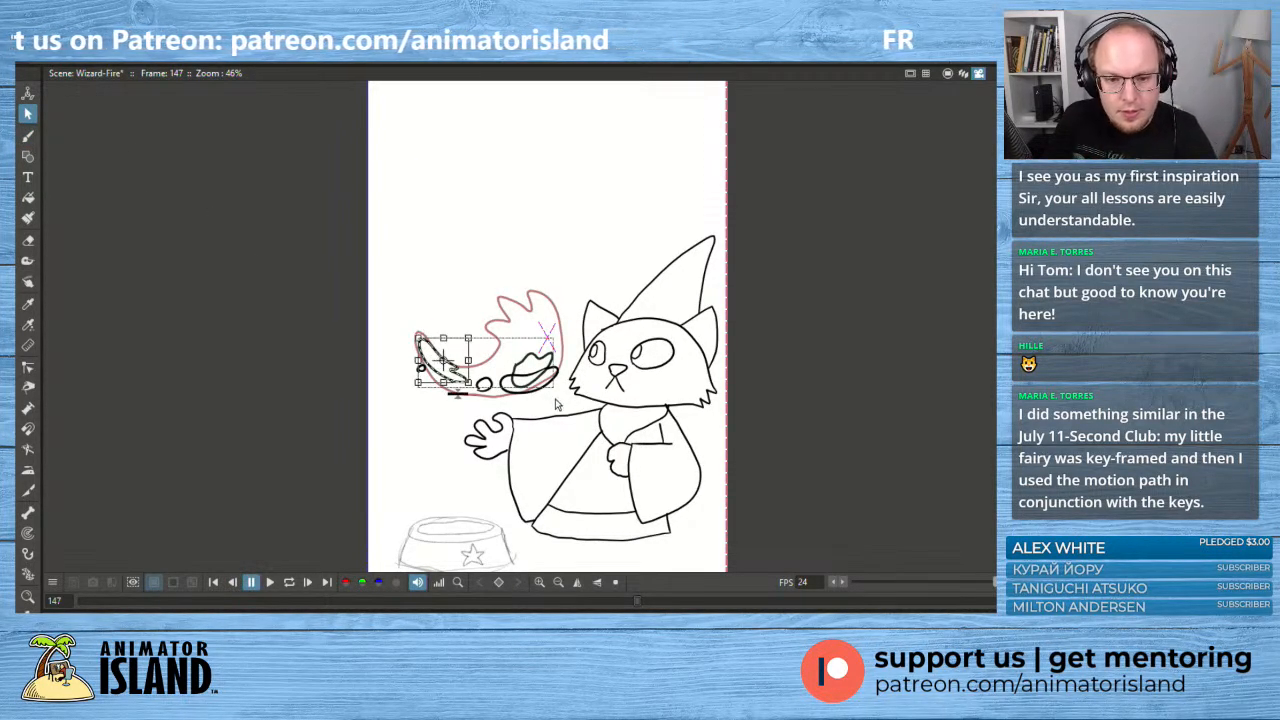
key(Delete)
click(535, 356)
key(Delete)
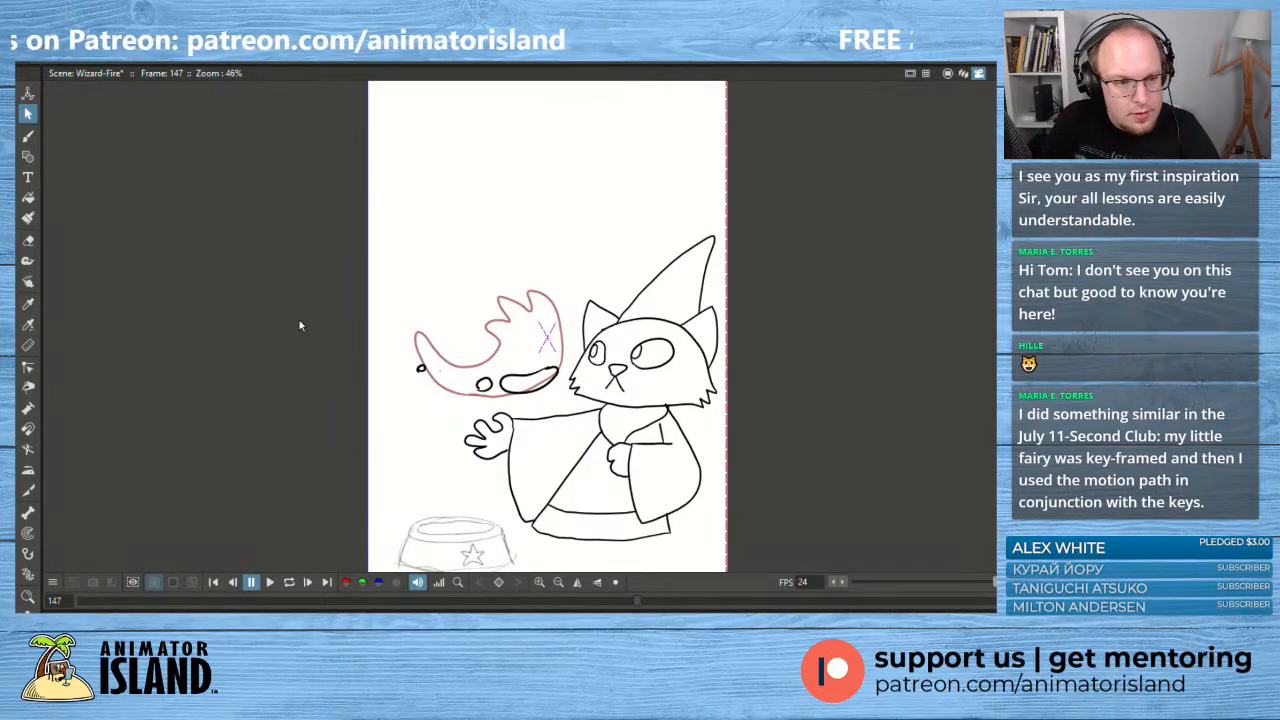
click(28, 136)
mouse_move(459, 390)
mouse_down()
mouse_move(421, 360)
mouse_move(421, 310)
mouse_move(436, 350)
mouse_move(465, 366)
mouse_move(494, 363)
mouse_move(508, 328)
mouse_move(524, 343)
mouse_move(541, 323)
mouse_move(568, 342)
mouse_move(458, 394)
mouse_up()
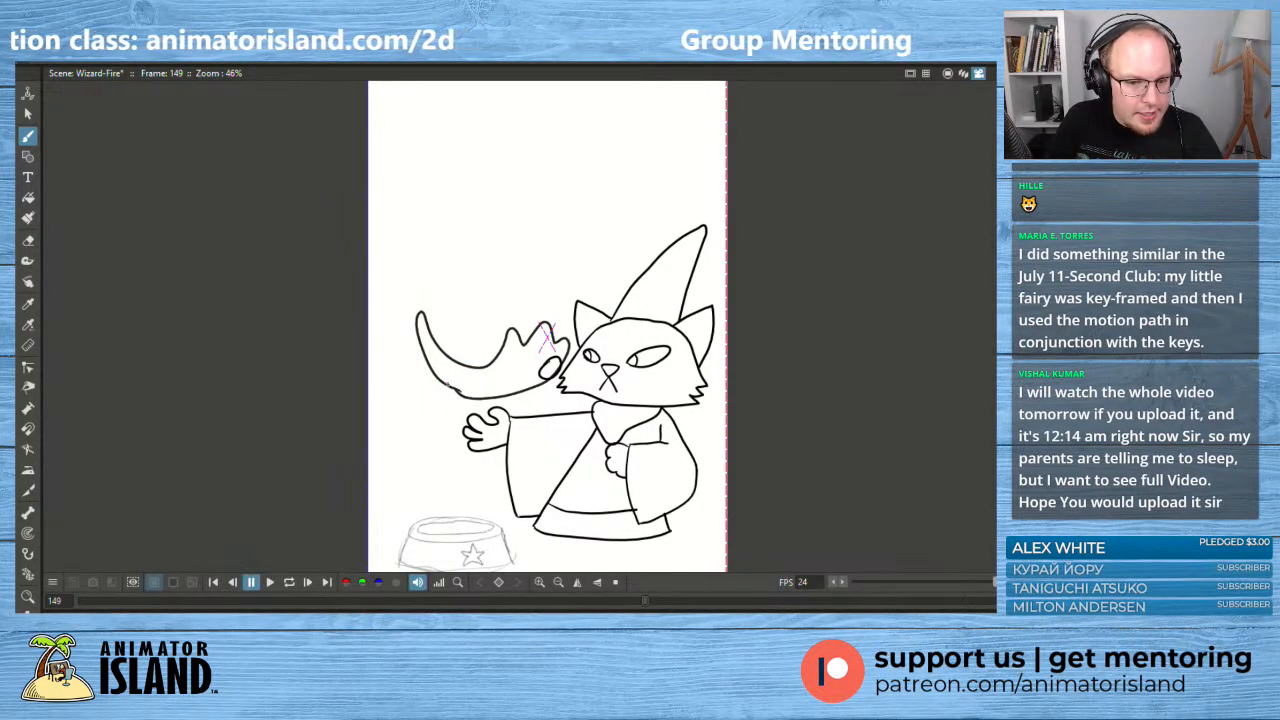
- Draw a thinner, wavy crescent flame on frame 149 and split it into a teardrop and a thin curved band on frame 151
mouse_move(448, 385)
mouse_down()
mouse_move(413, 314)
mouse_move(422, 306)
mouse_move(458, 359)
mouse_move(516, 353)
mouse_move(510, 368)
mouse_move(533, 355)
mouse_move(532, 381)
mouse_move(436, 378)
mouse_up()
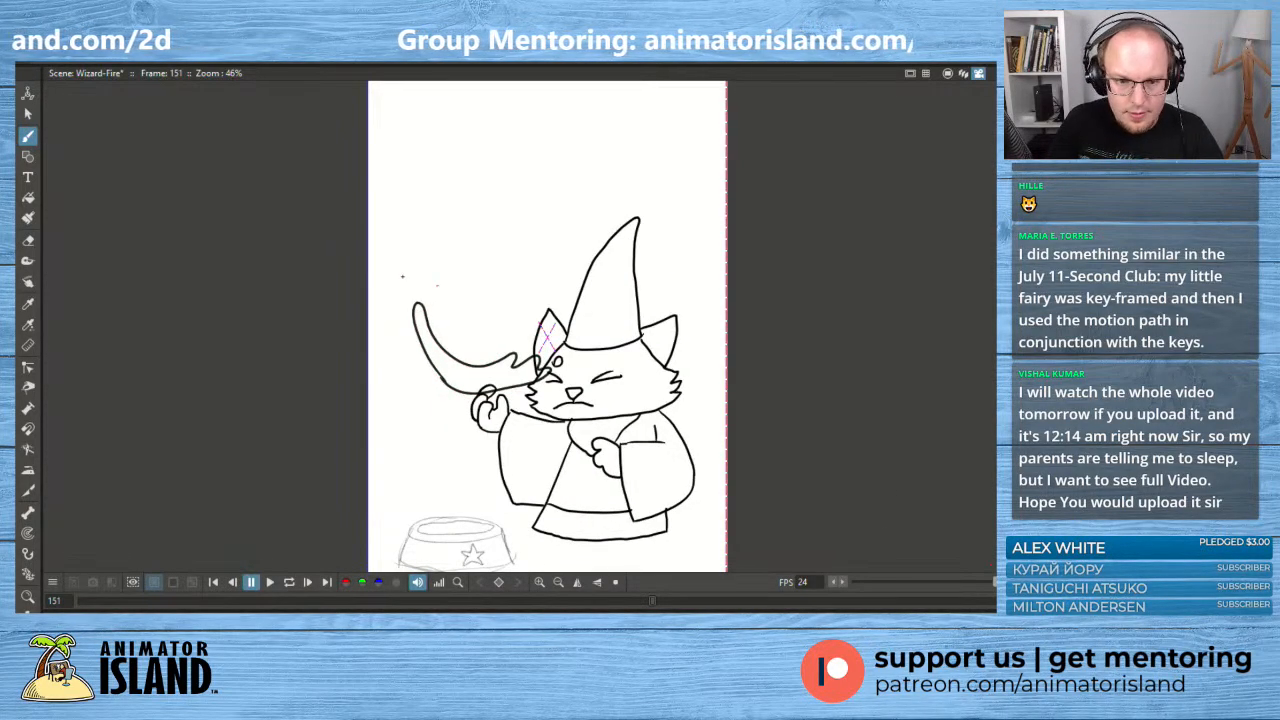
mouse_move(410, 299)
mouse_down()
mouse_move(410, 288)
mouse_move(424, 318)
mouse_move(408, 292)
mouse_up()
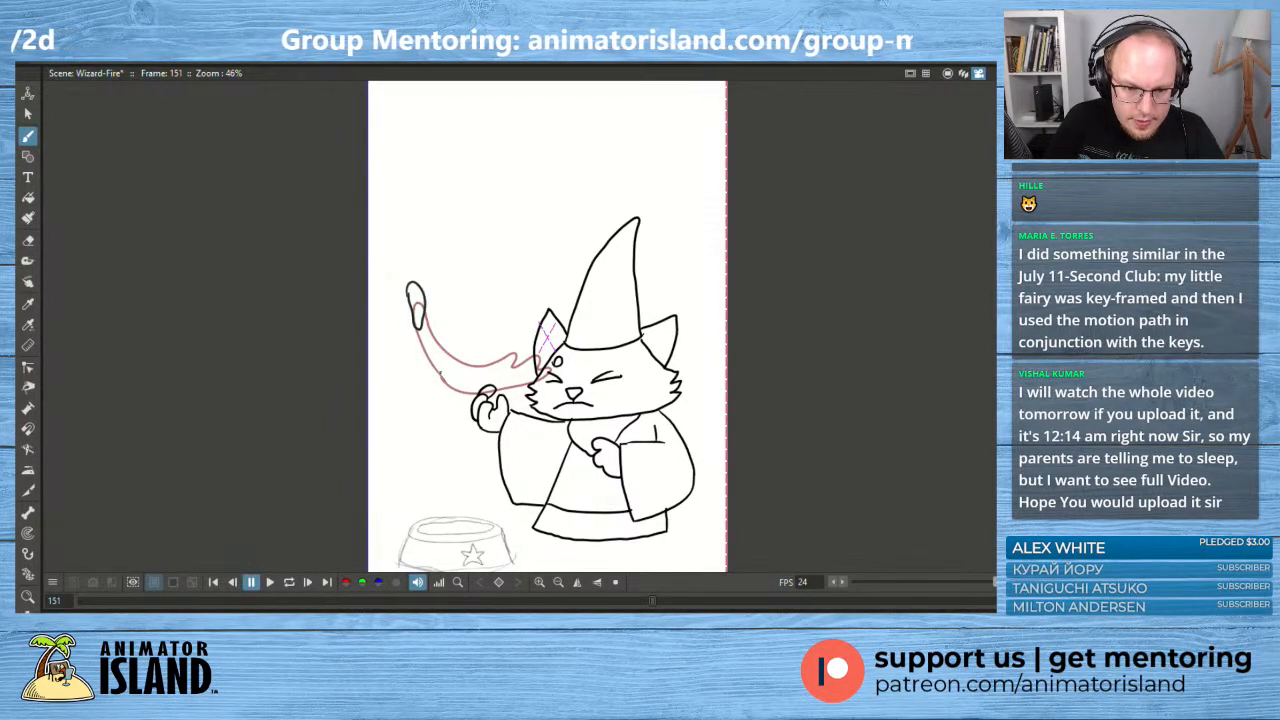
mouse_move(440, 373)
mouse_down()
mouse_move(432, 355)
mouse_move(522, 378)
mouse_move(476, 389)
mouse_move(446, 381)
mouse_move(430, 357)
mouse_up()
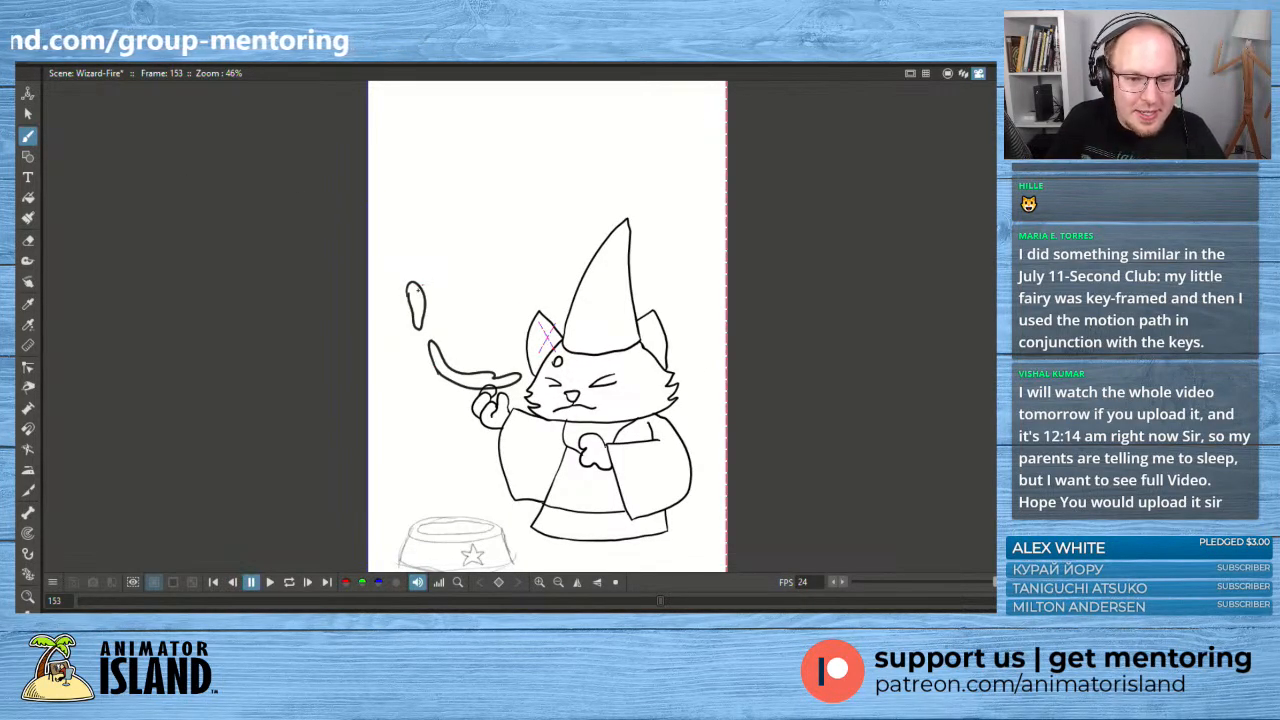
- Break the fire on frame 153 into three separate oval flames following the left curve of the previous drawing
mouse_move(404, 281)
mouse_down()
mouse_move(414, 305)
mouse_move(419, 278)
mouse_move(405, 284)
mouse_up()
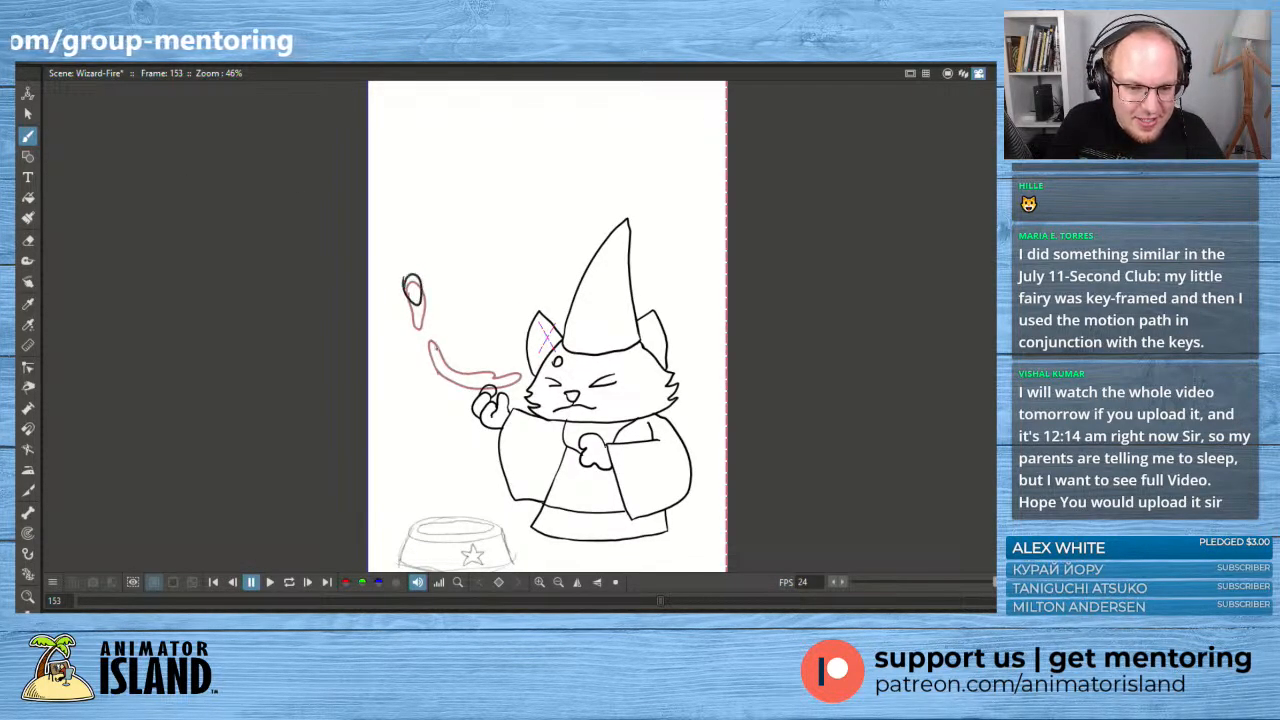
mouse_move(424, 341)
mouse_down()
mouse_move(474, 418)
mouse_move(460, 380)
mouse_up()
key(ctrl+z)
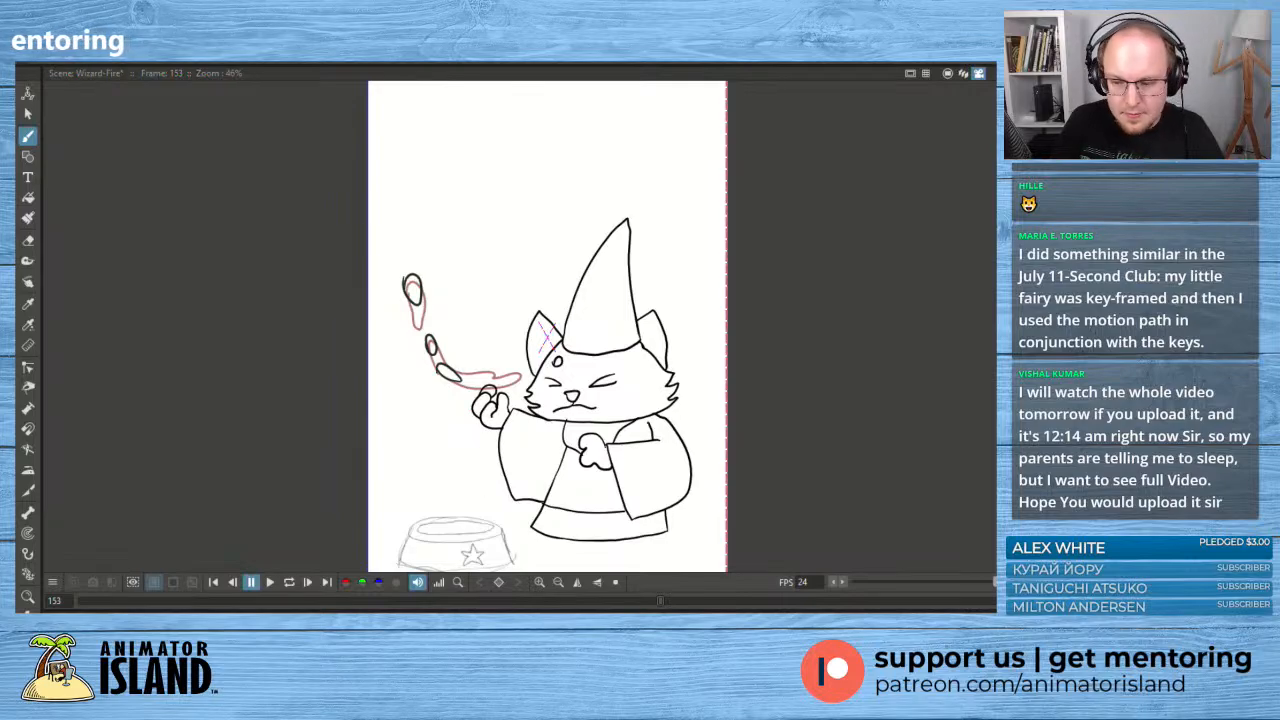
- Draw one small oval flame and two tiny round flames on frame 155, and a smaller remnant near the upper flame on frame 157
key(period)
key(period)
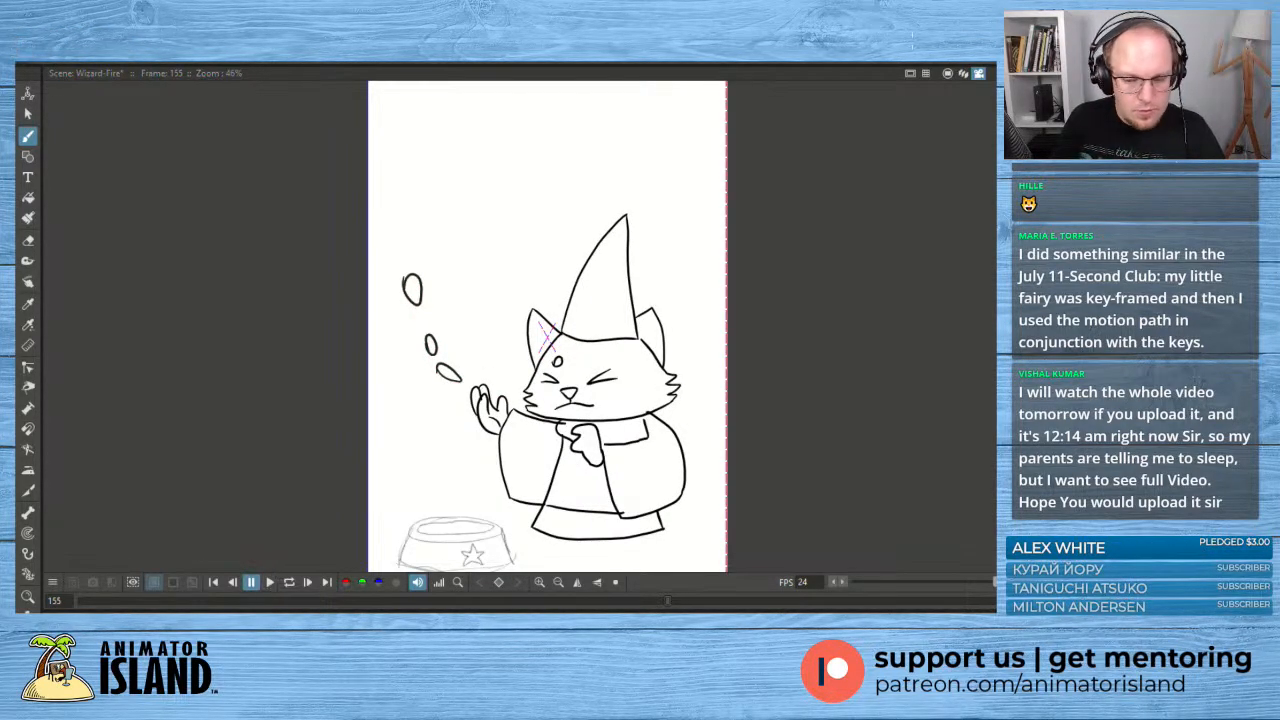
mouse_move(406, 274)
mouse_down()
mouse_move(411, 289)
mouse_move(407, 275)
mouse_up()
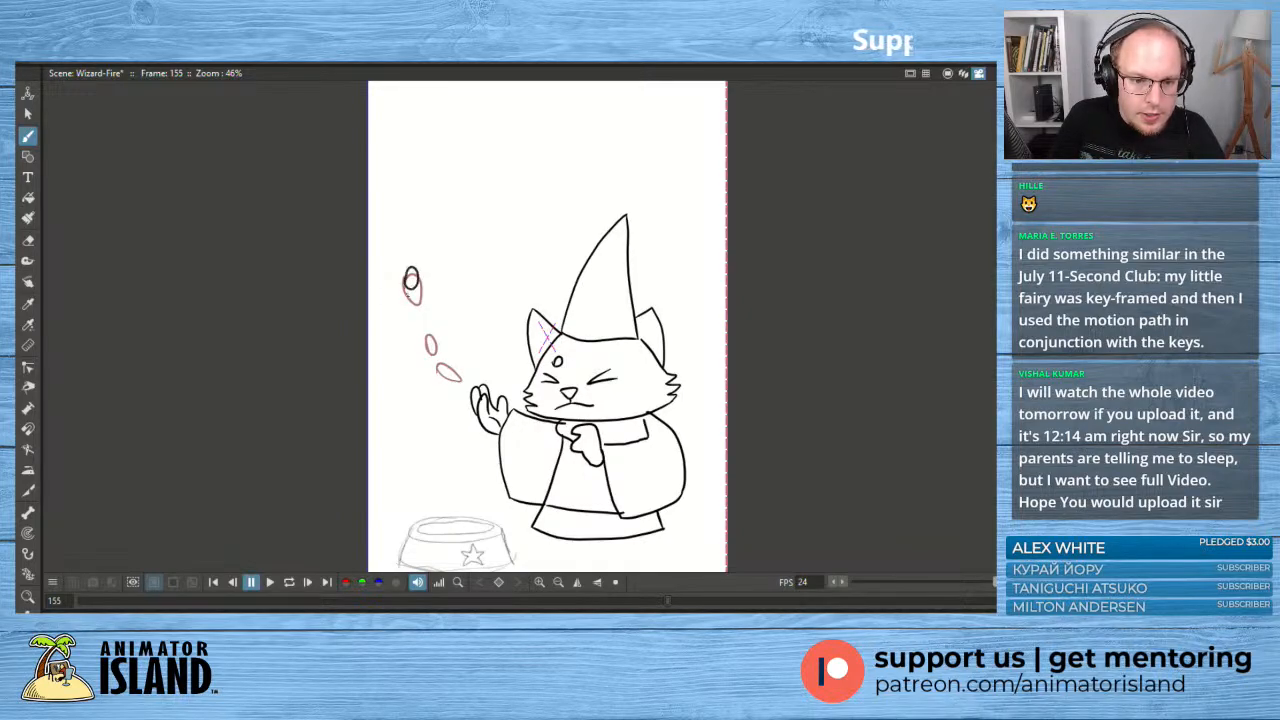
drag(426, 330, 443, 367)
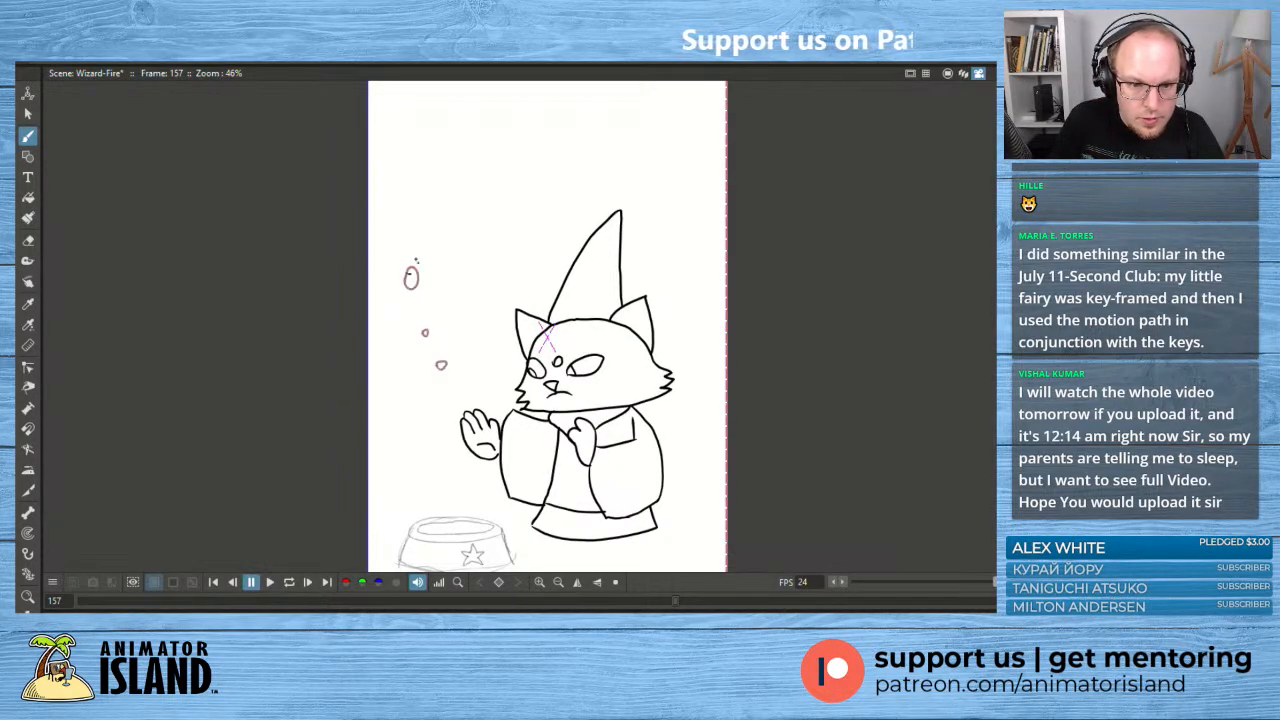
drag(412, 259, 411, 261)
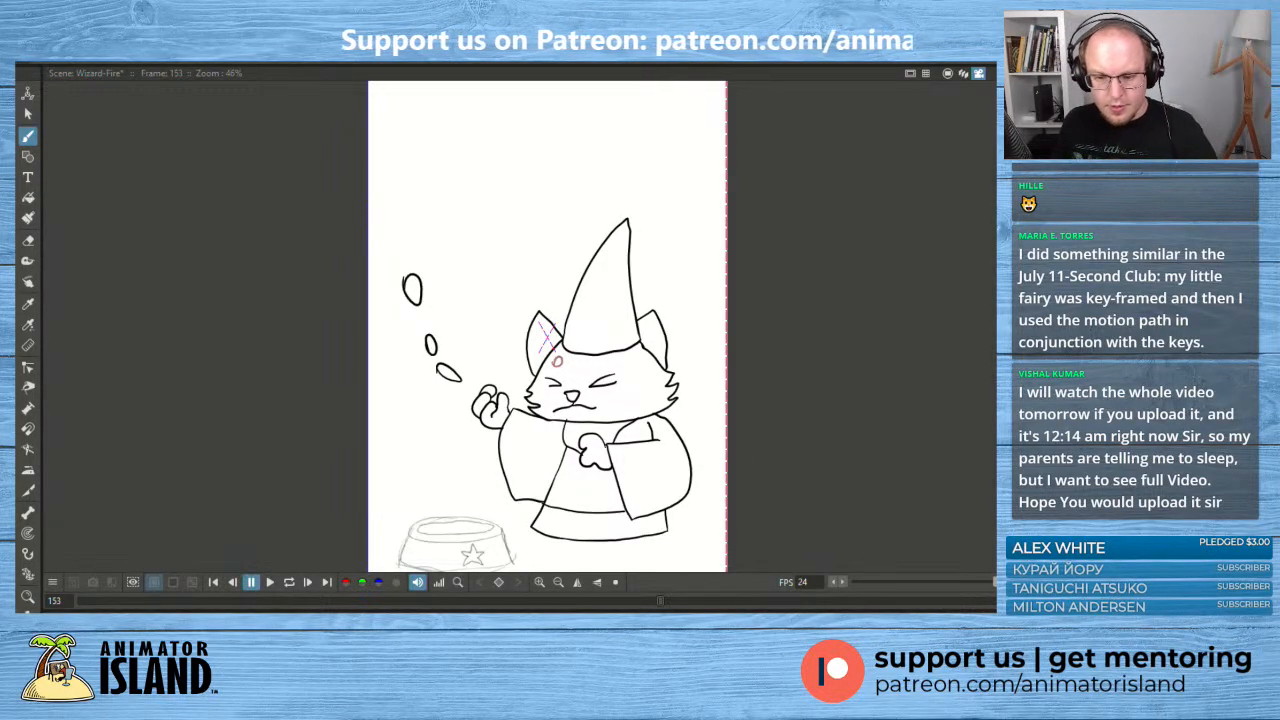
- Play the animation repeatedly from the fireball through the breakup into small flames to check the redrawn dissipation, toggling the onion skin
click(269, 585)
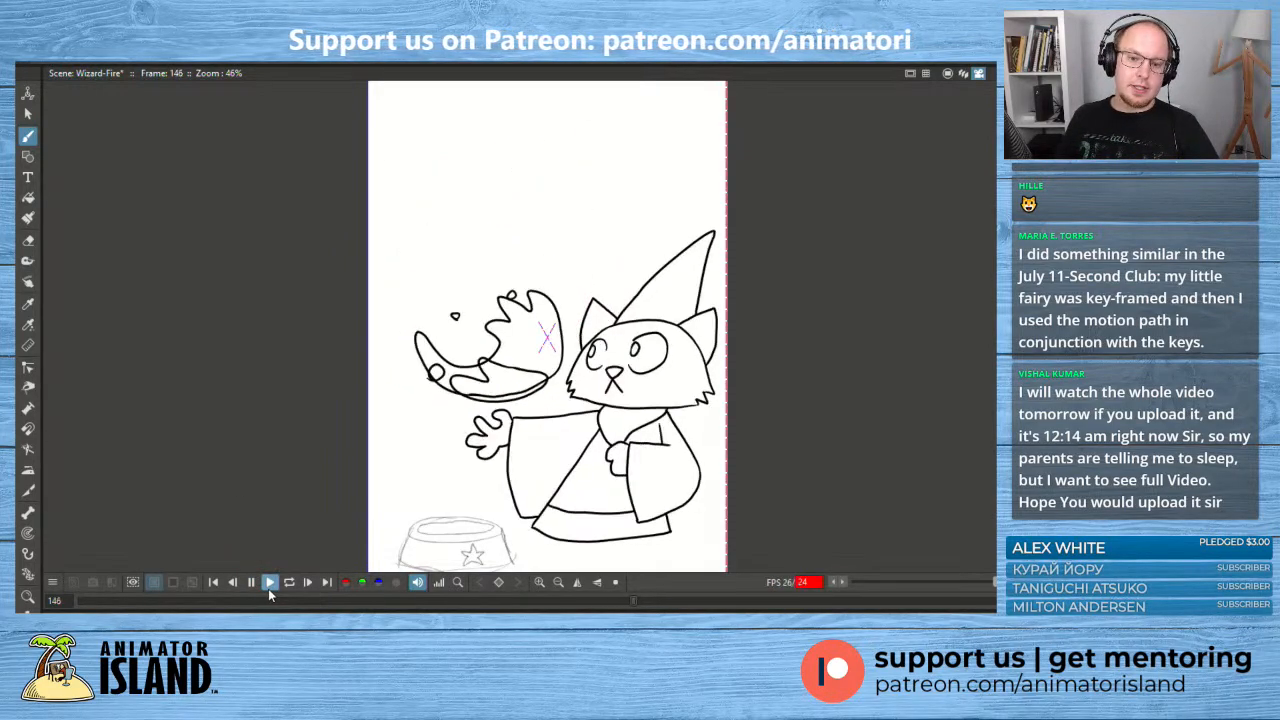
click(251, 582)
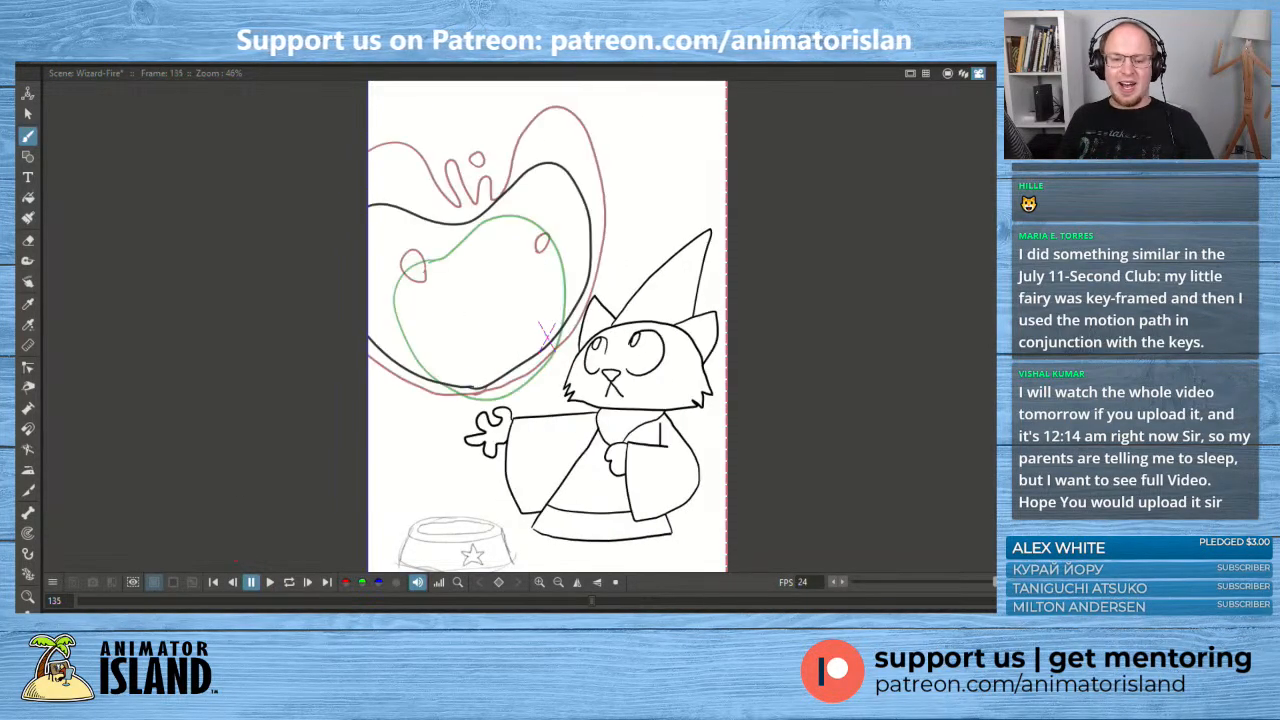
click(269, 582)
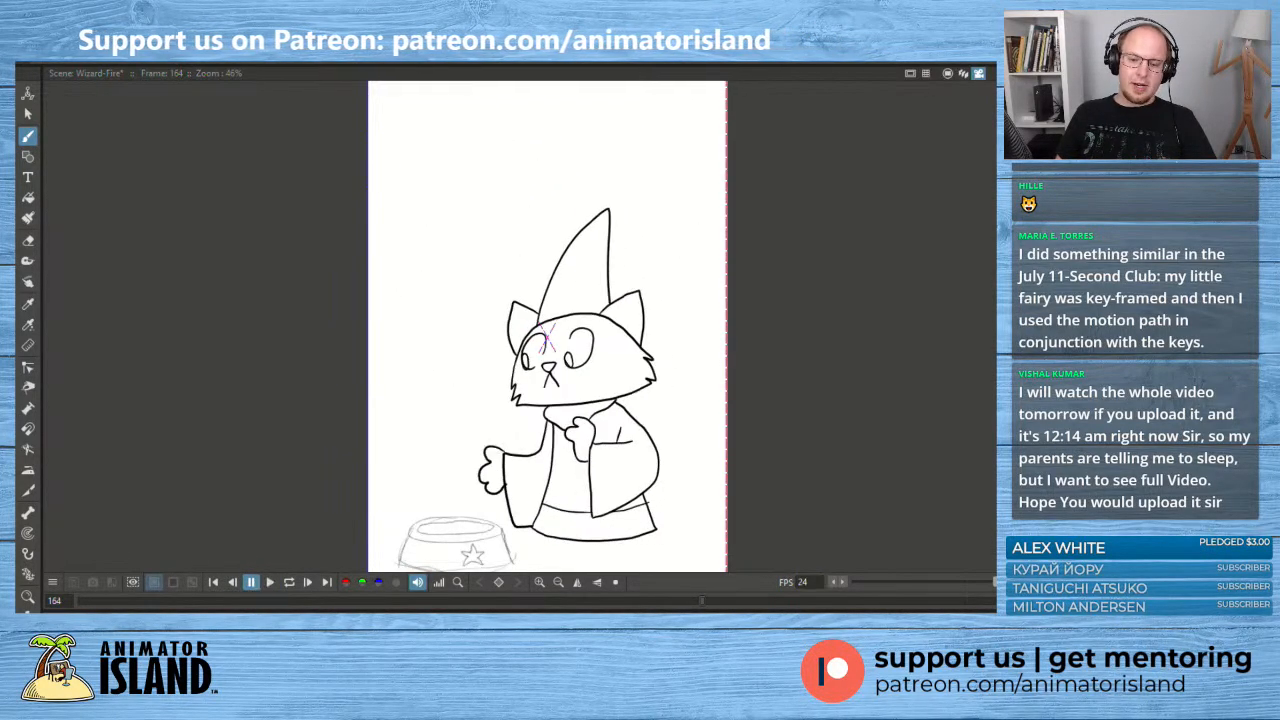
click(271, 585)
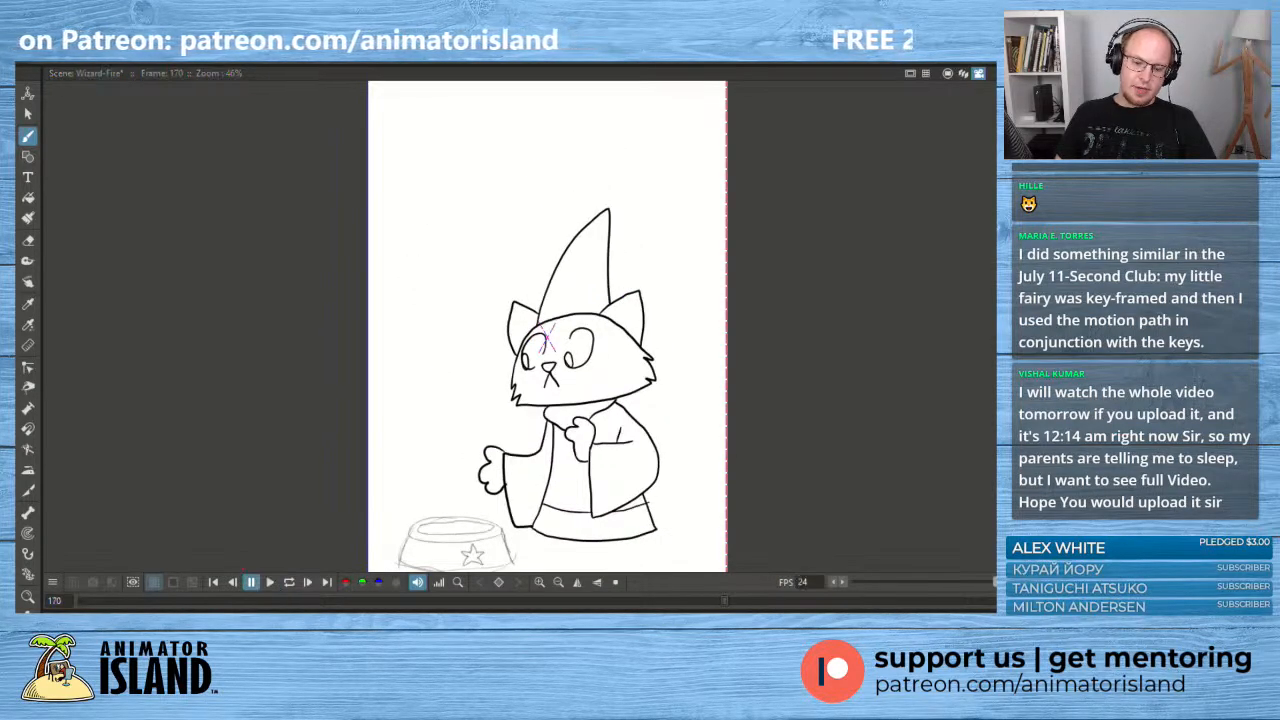
click(272, 582)
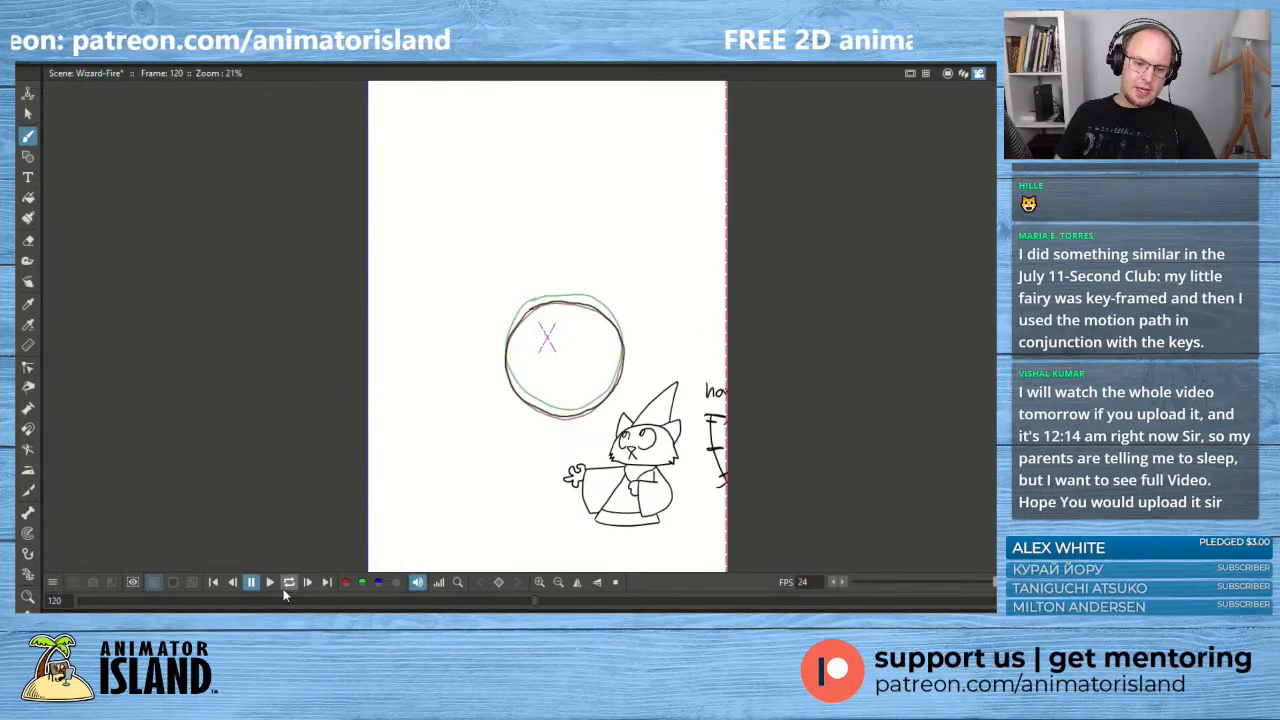
click(271, 583)
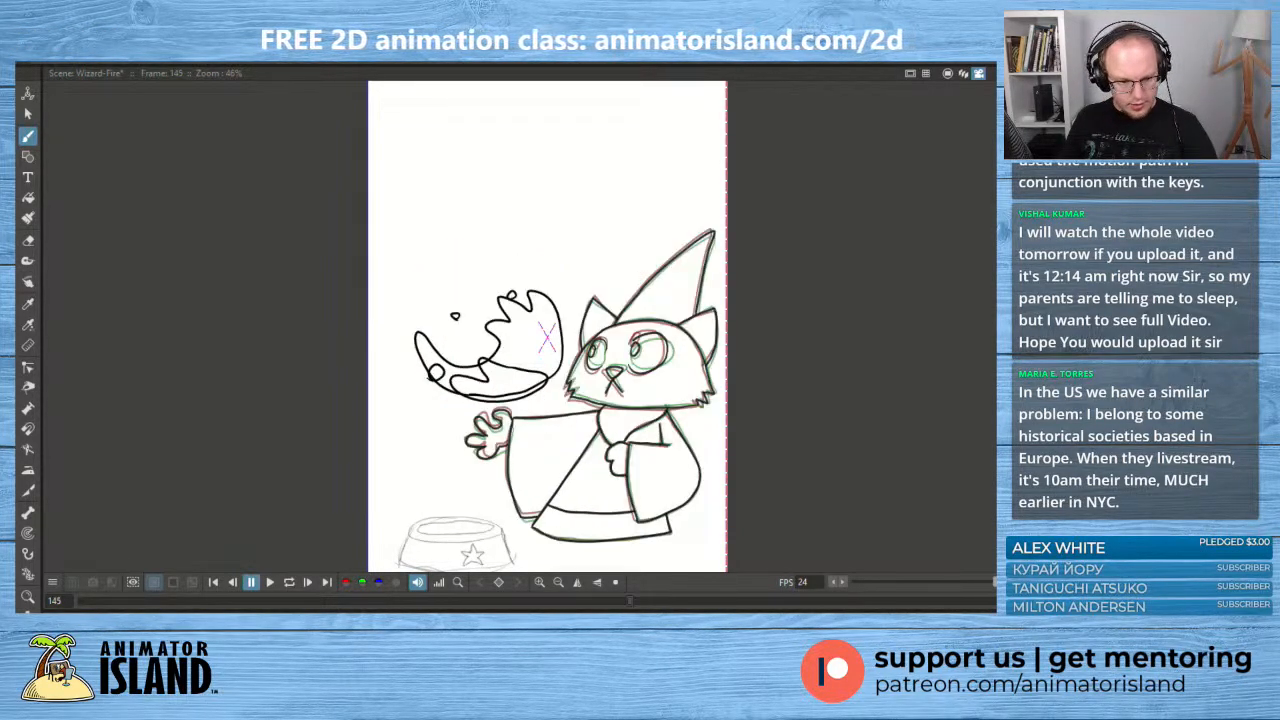
key(alt+o)
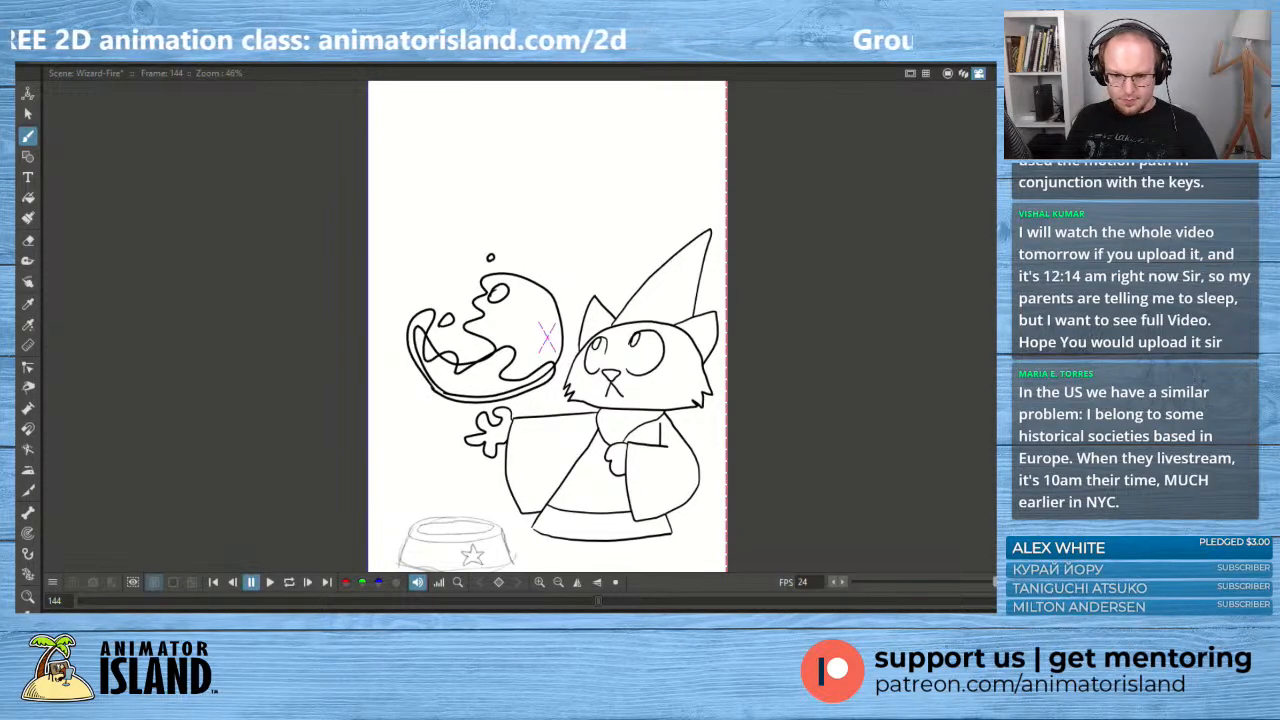
click(269, 582)
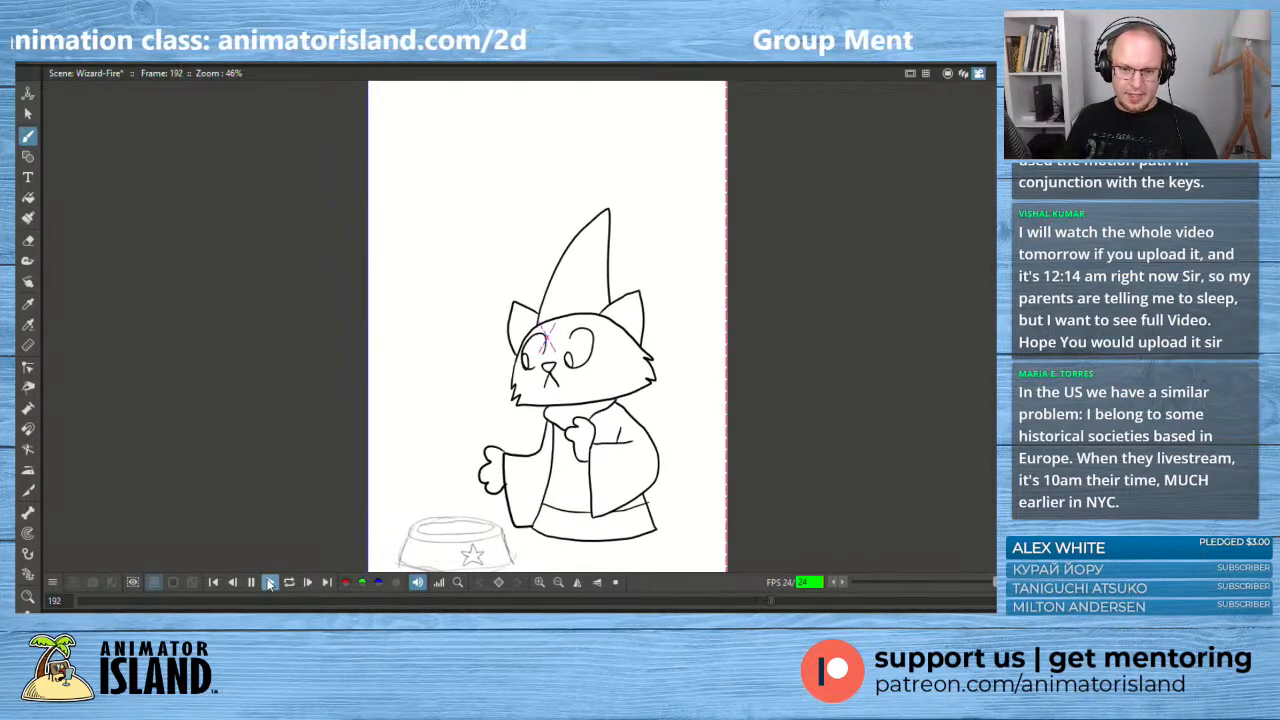
click(269, 582)
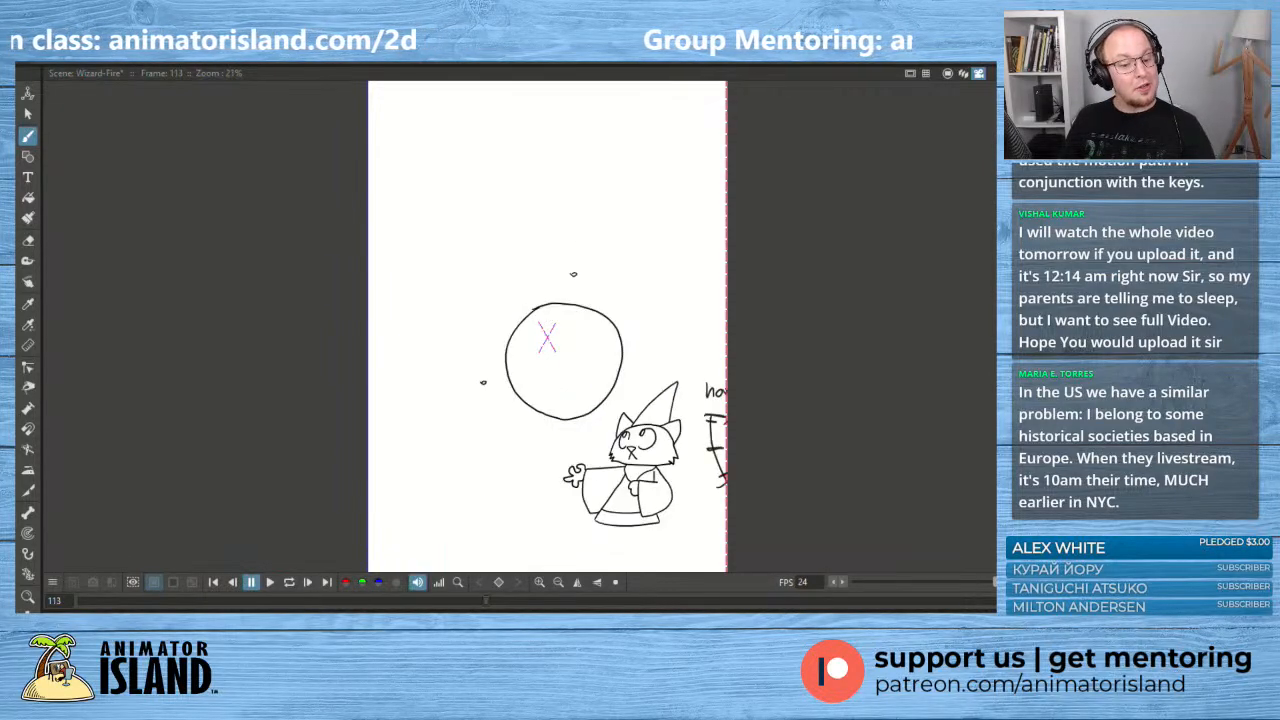
- Play the Wizard-Fire scene several times to review the fireball's breakup and the cat's reaction after the flames disappear
click(274, 582)
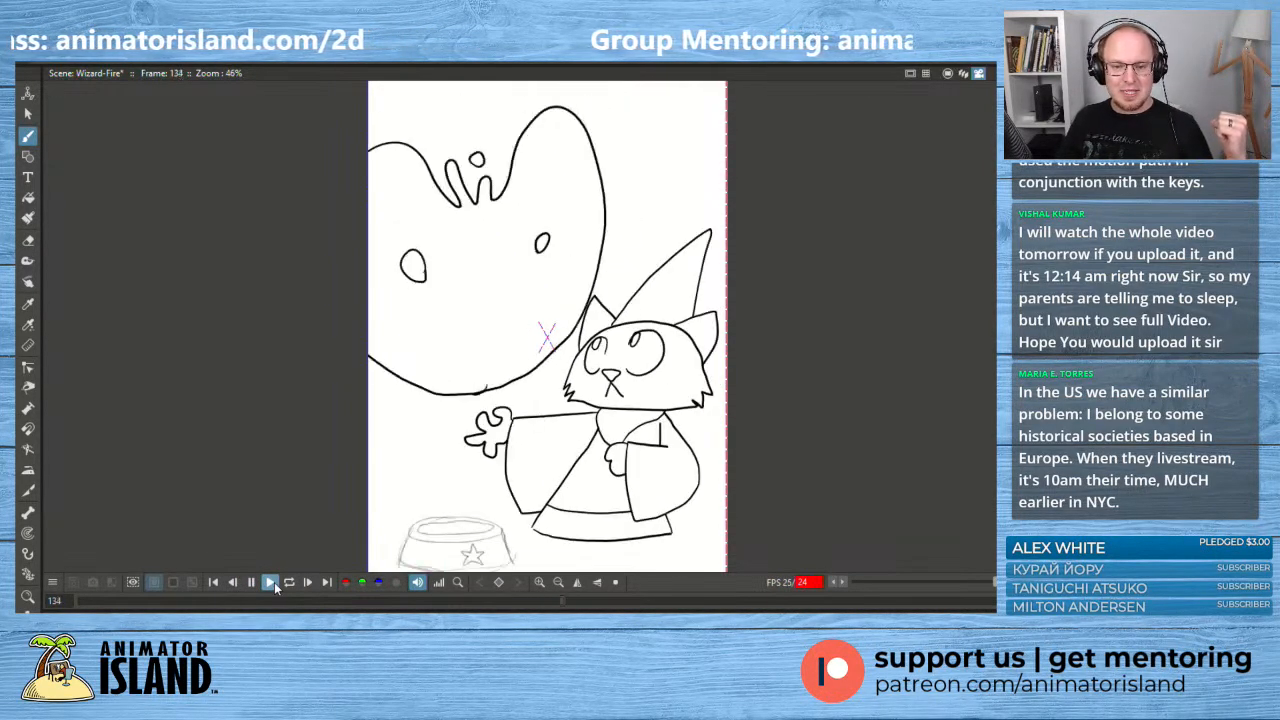
click(274, 582)
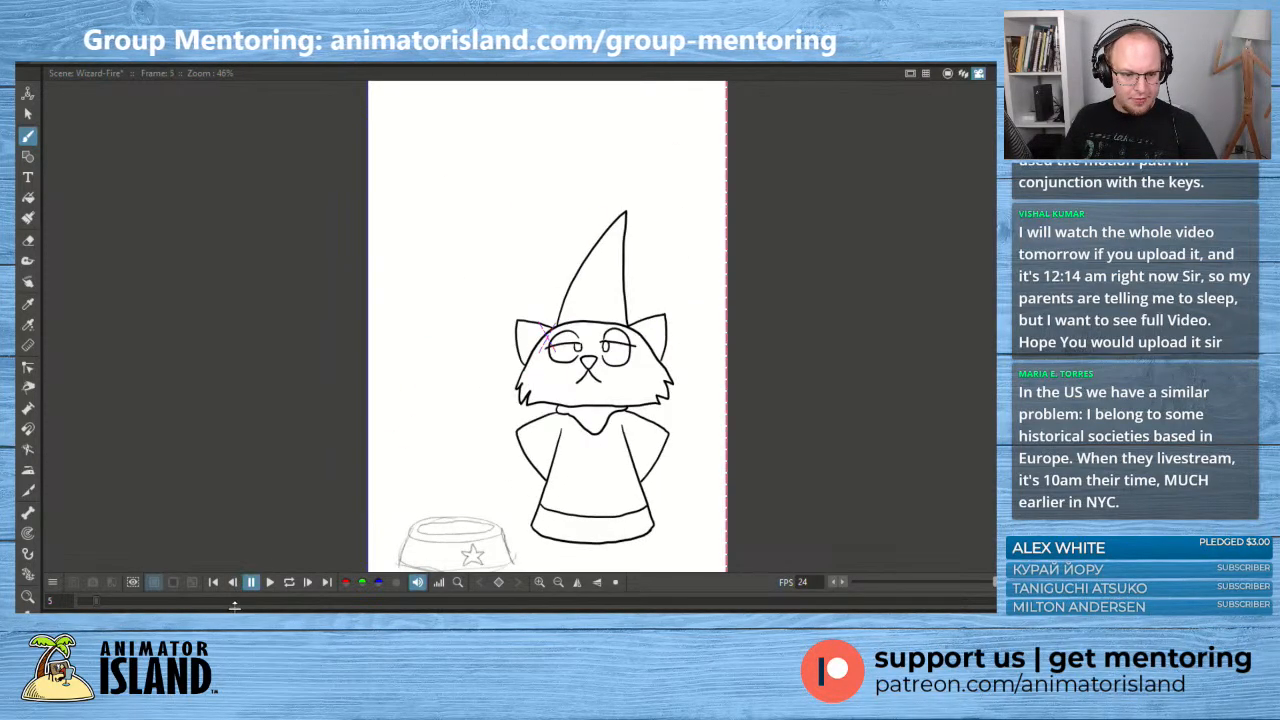
click(270, 583)
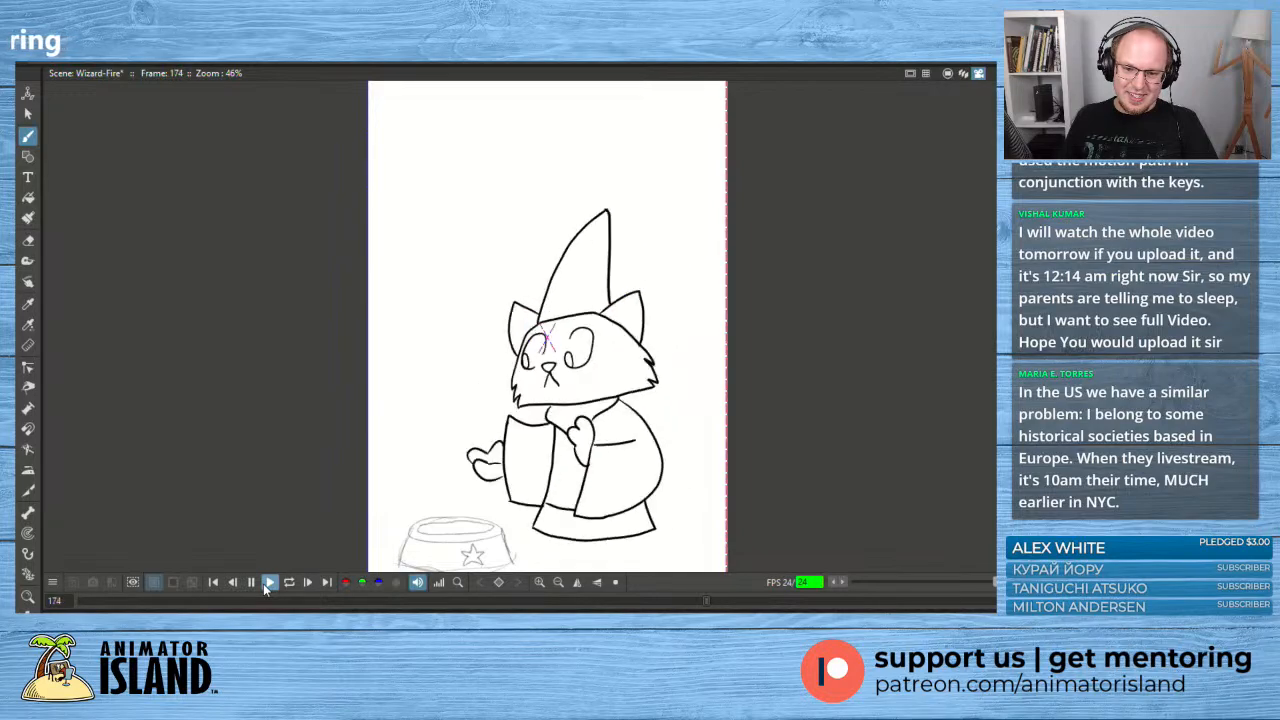
click(263, 583)
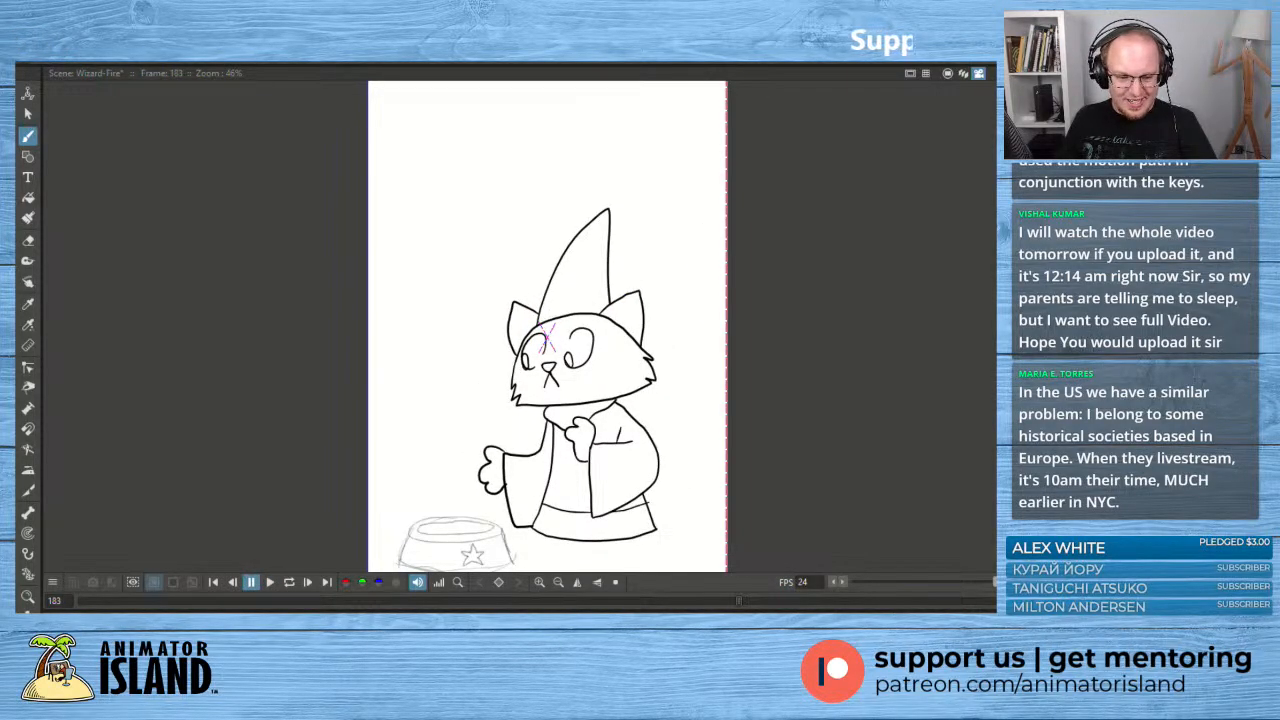
click(271, 581)
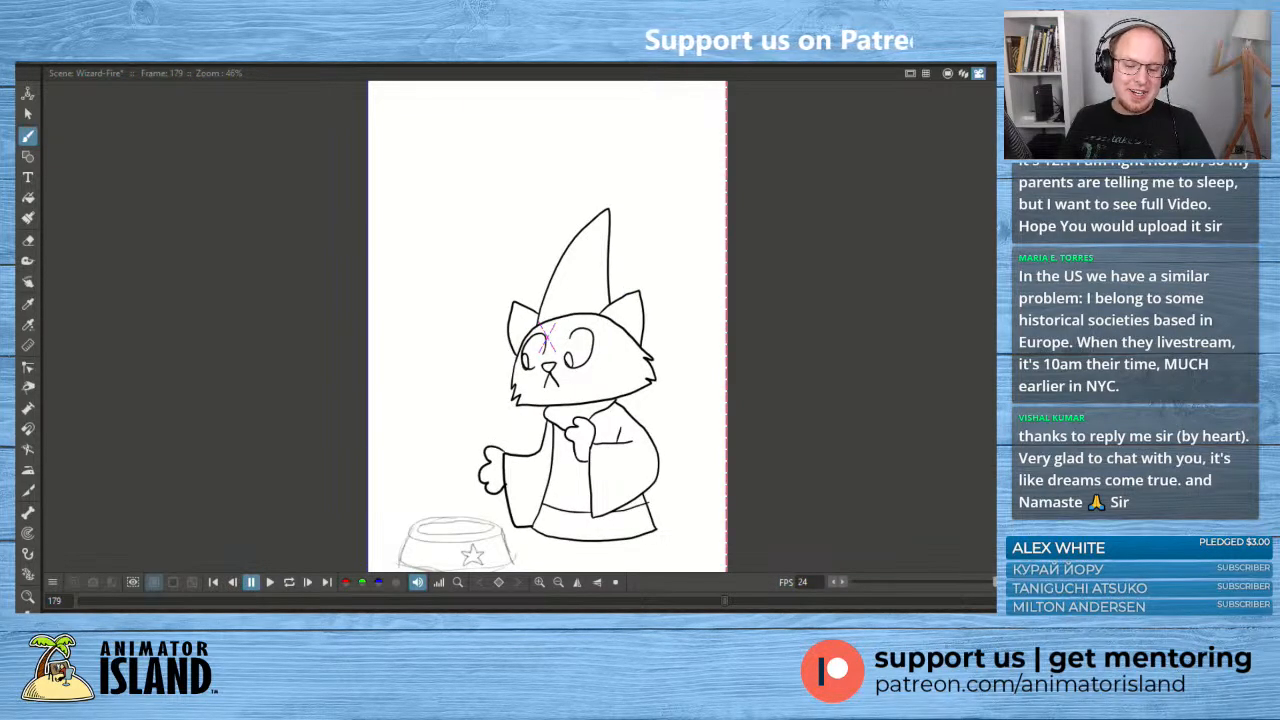
click(269, 582)
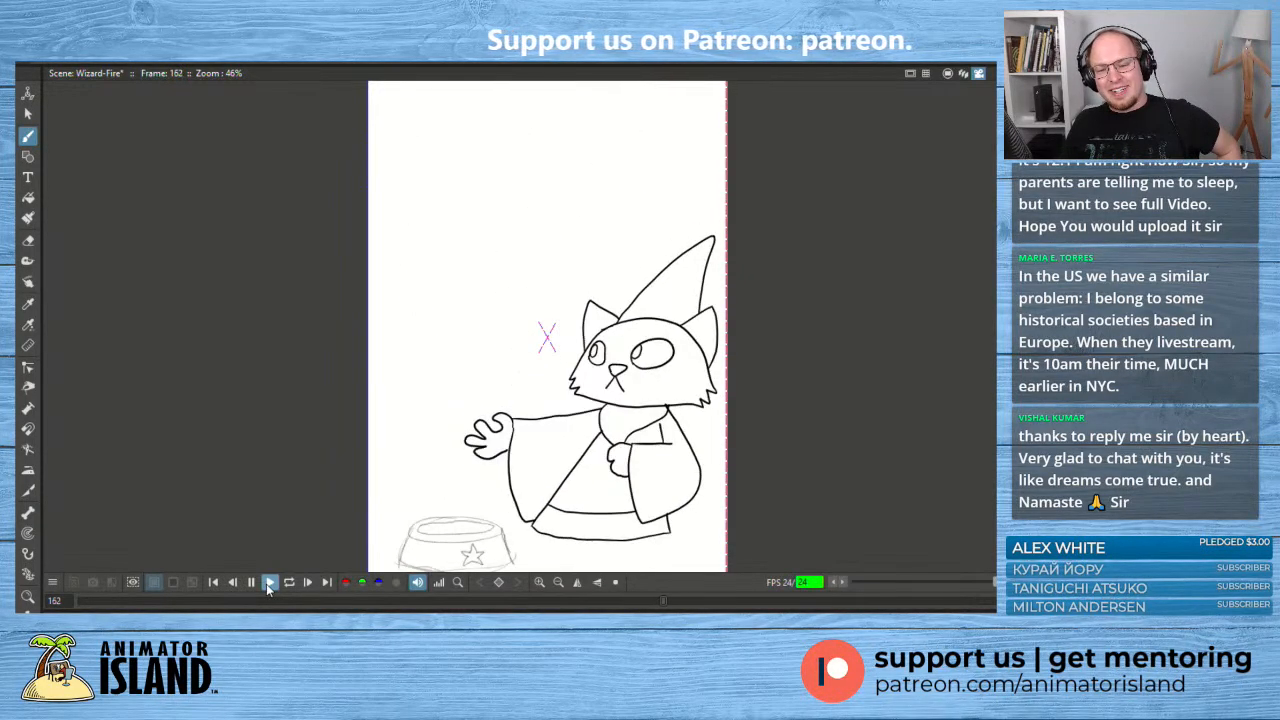
click(251, 582)
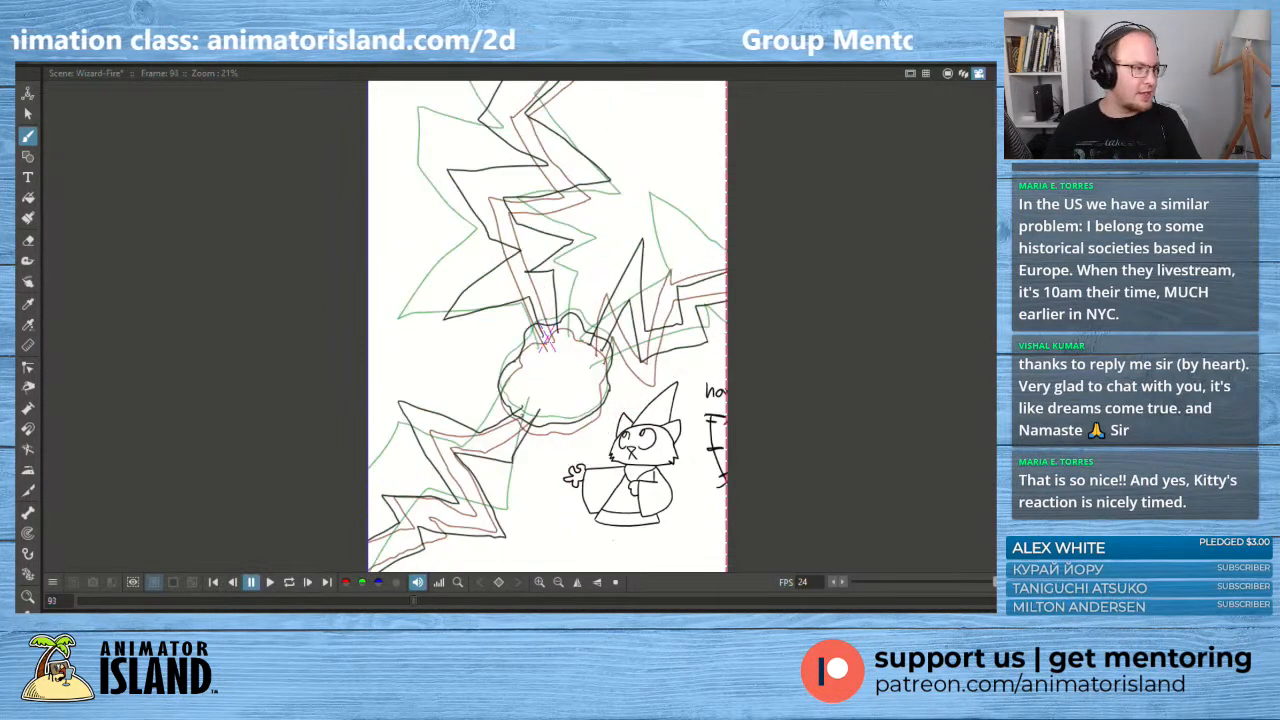
- Replay the scene from the cat's raised-arm pose around frame 70 to check the timing of the fireball's growth and dissipation
click(296, 600)
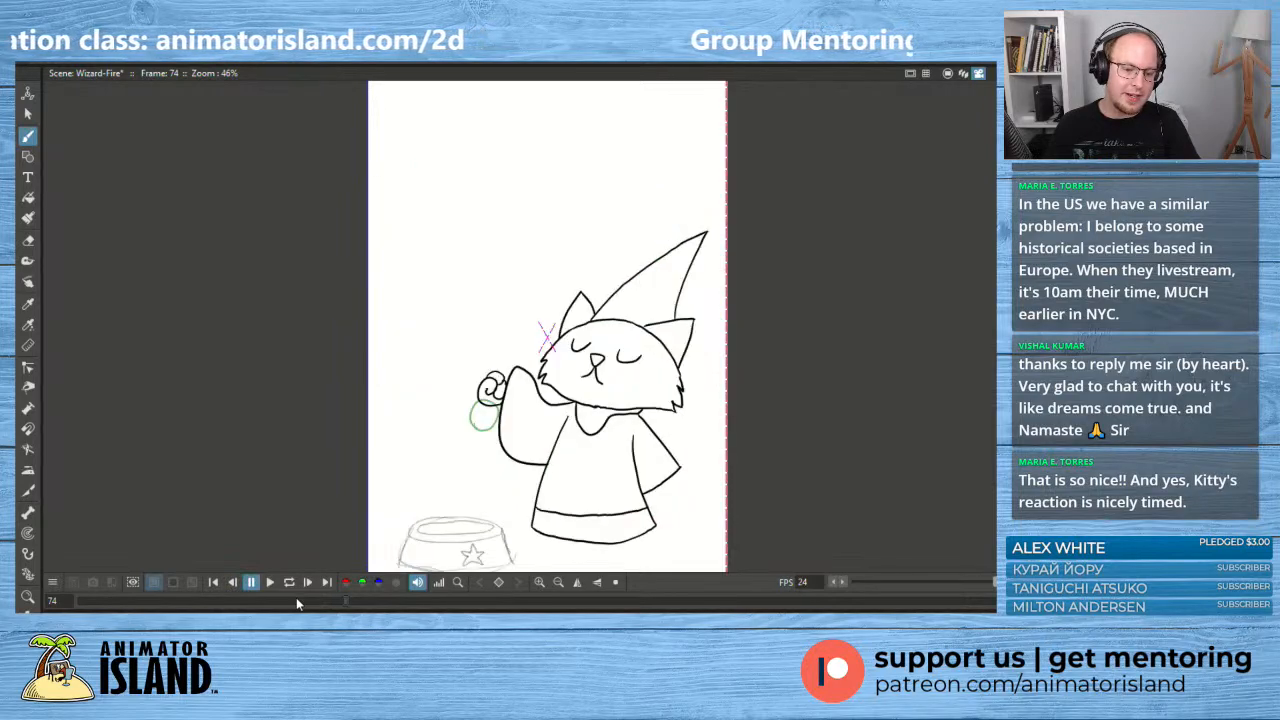
click(269, 584)
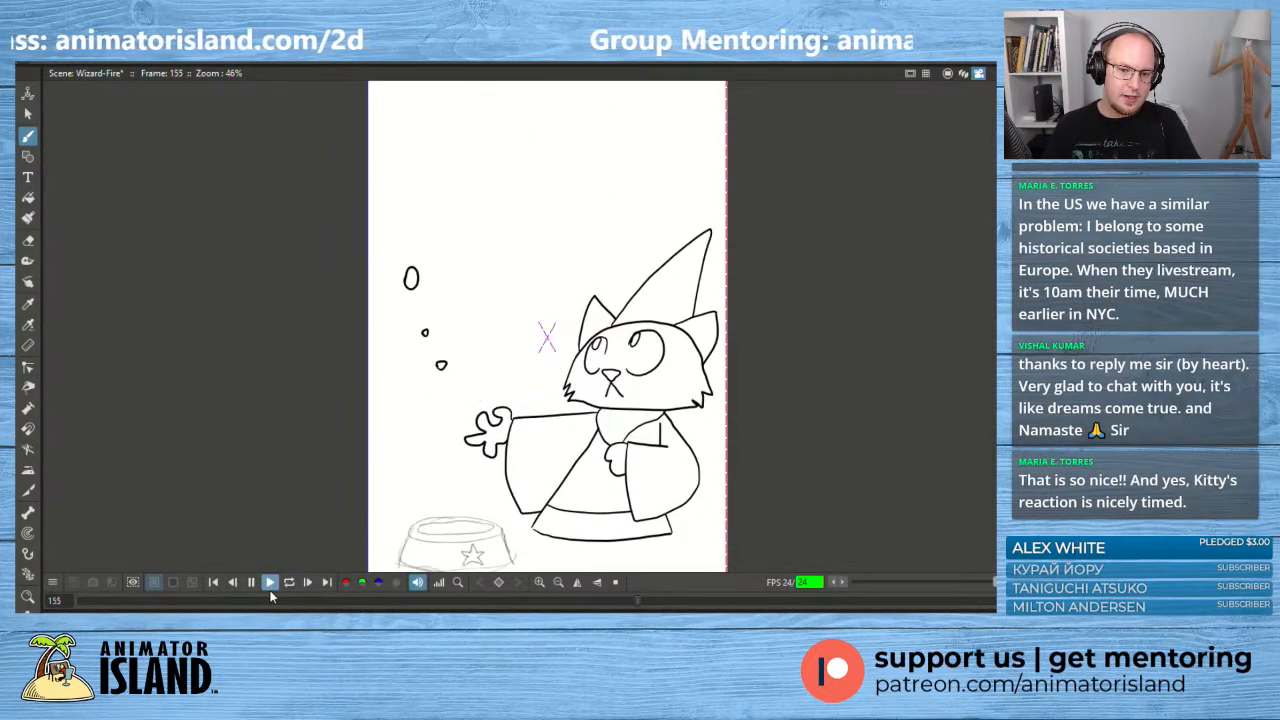
click(251, 582)
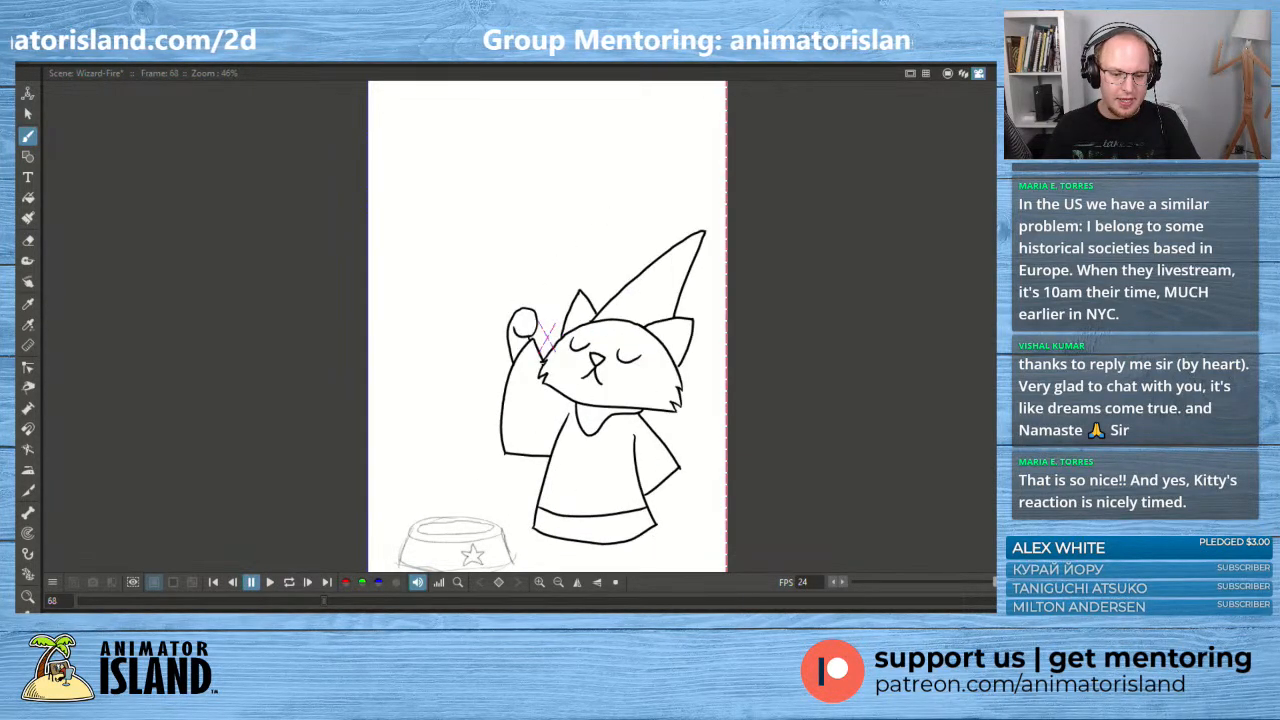
click(269, 584)
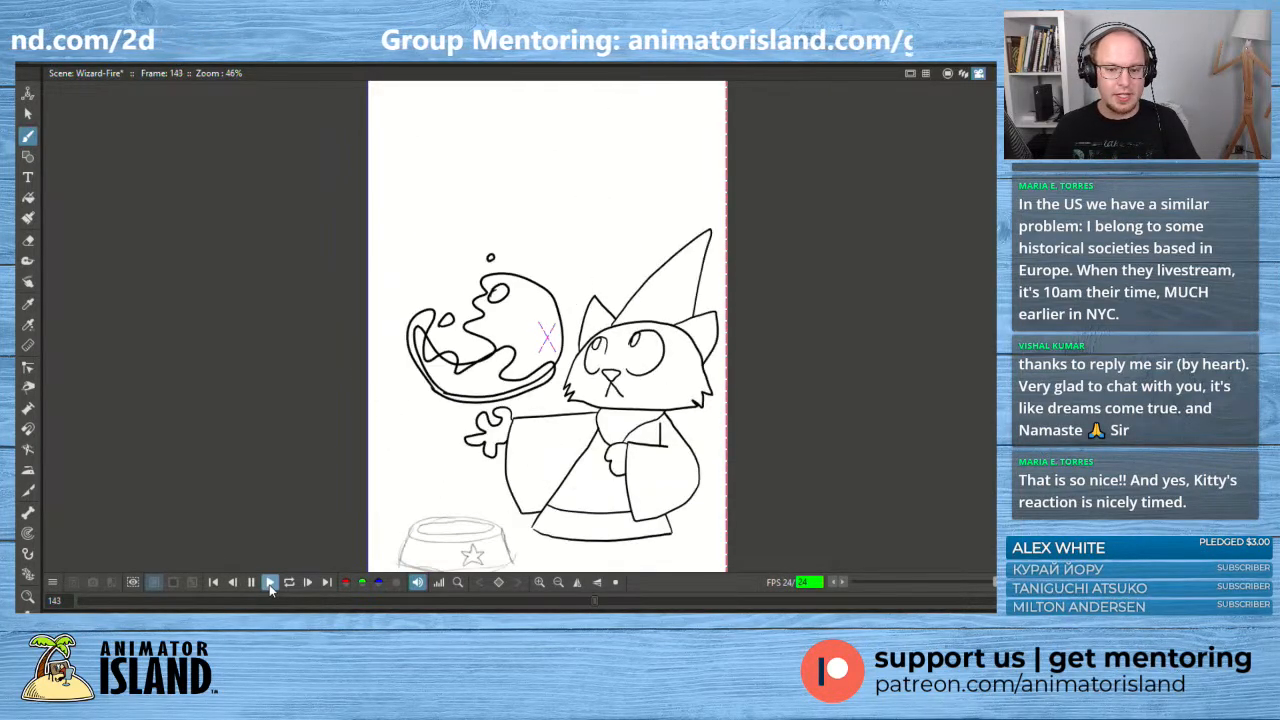
click(251, 582)
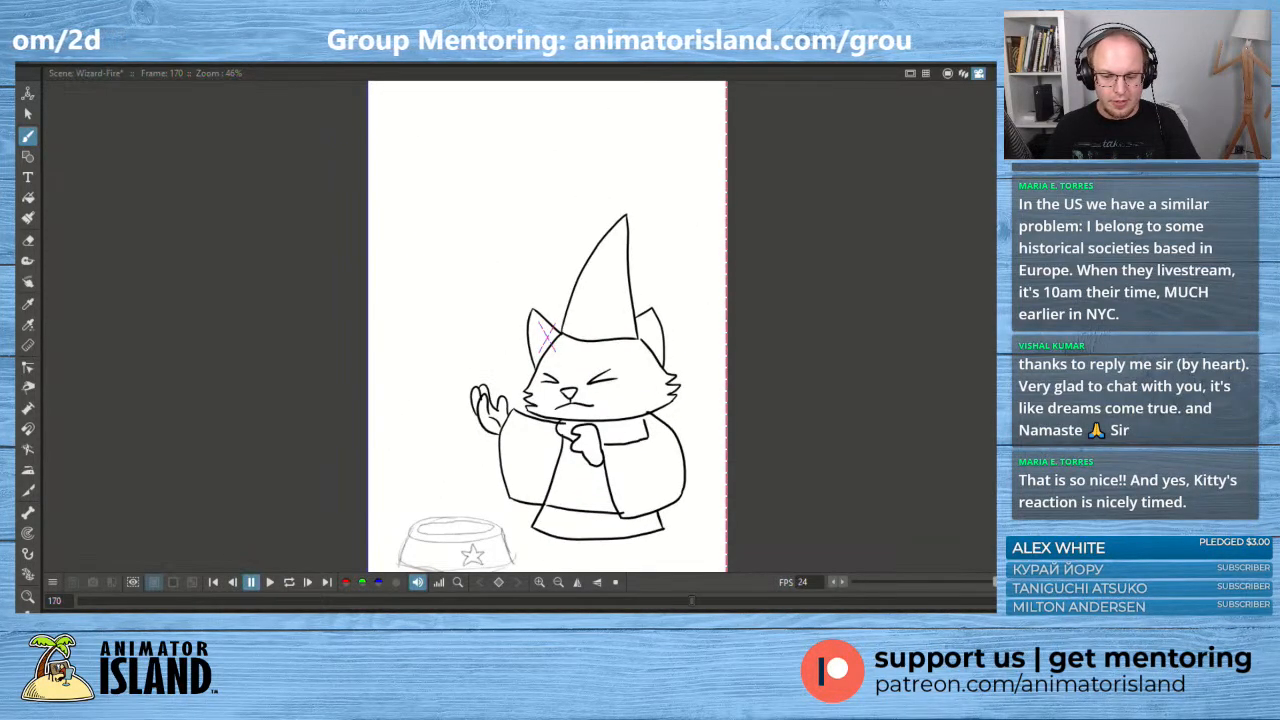
click(334, 600)
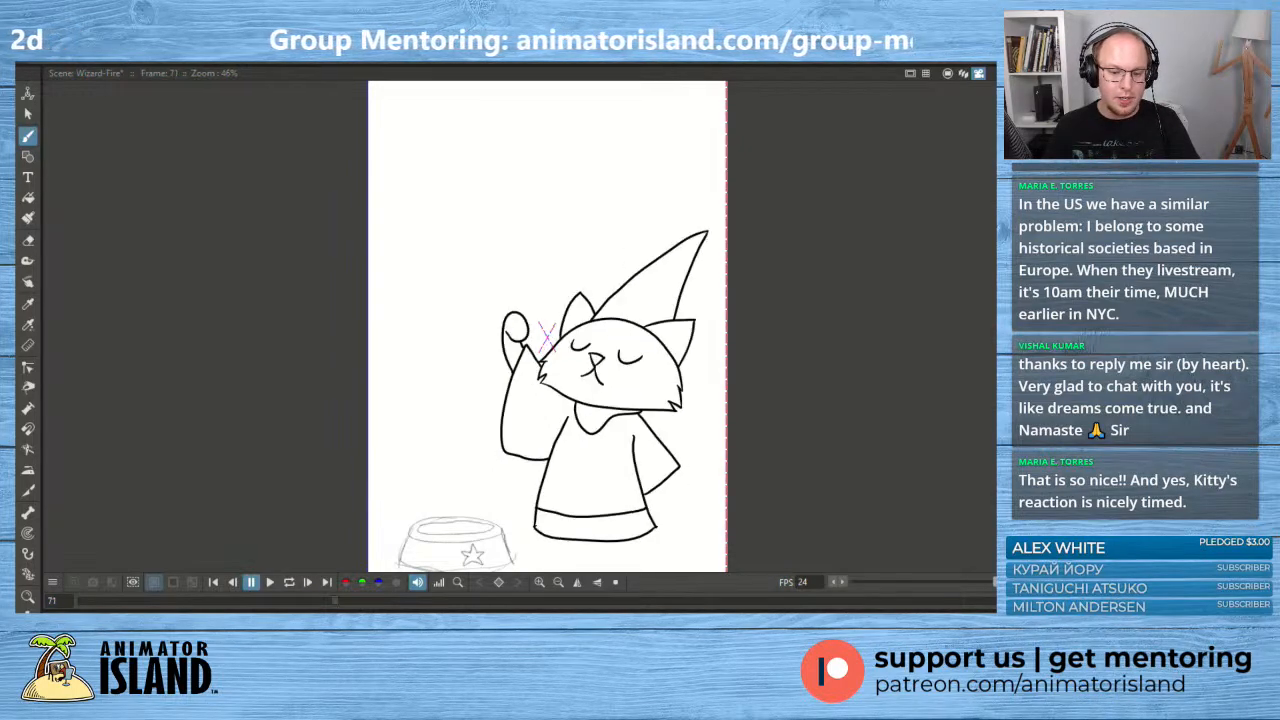
click(270, 582)
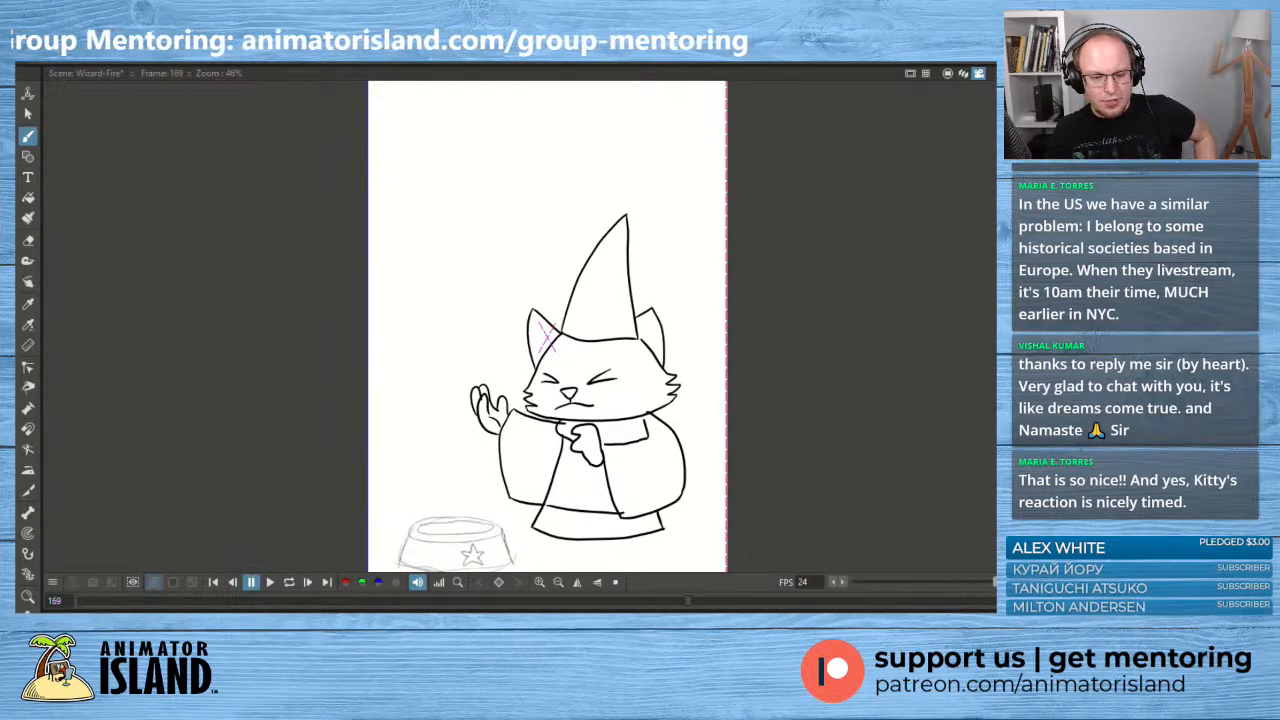
click(324, 600)
click(288, 582)
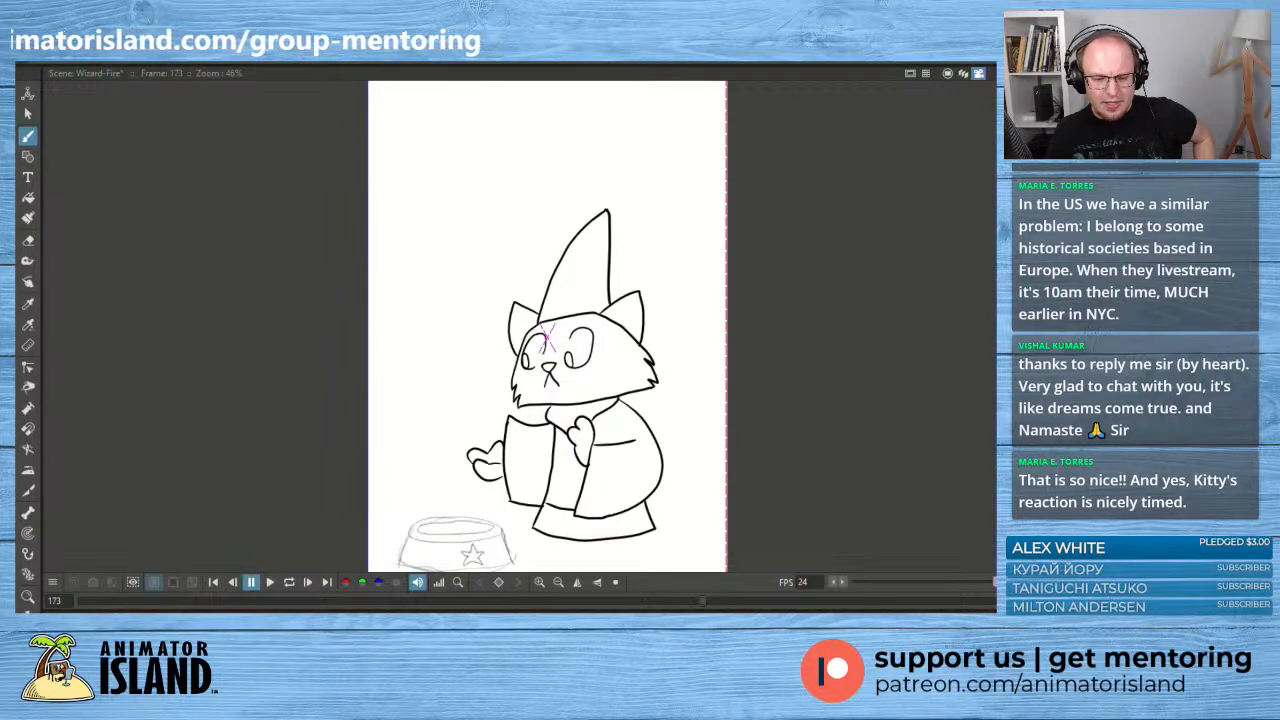
- Review the whole spell in repeated playback, including a run from before the cat's raised-arm pose, to judge the overall flow
click(269, 582)
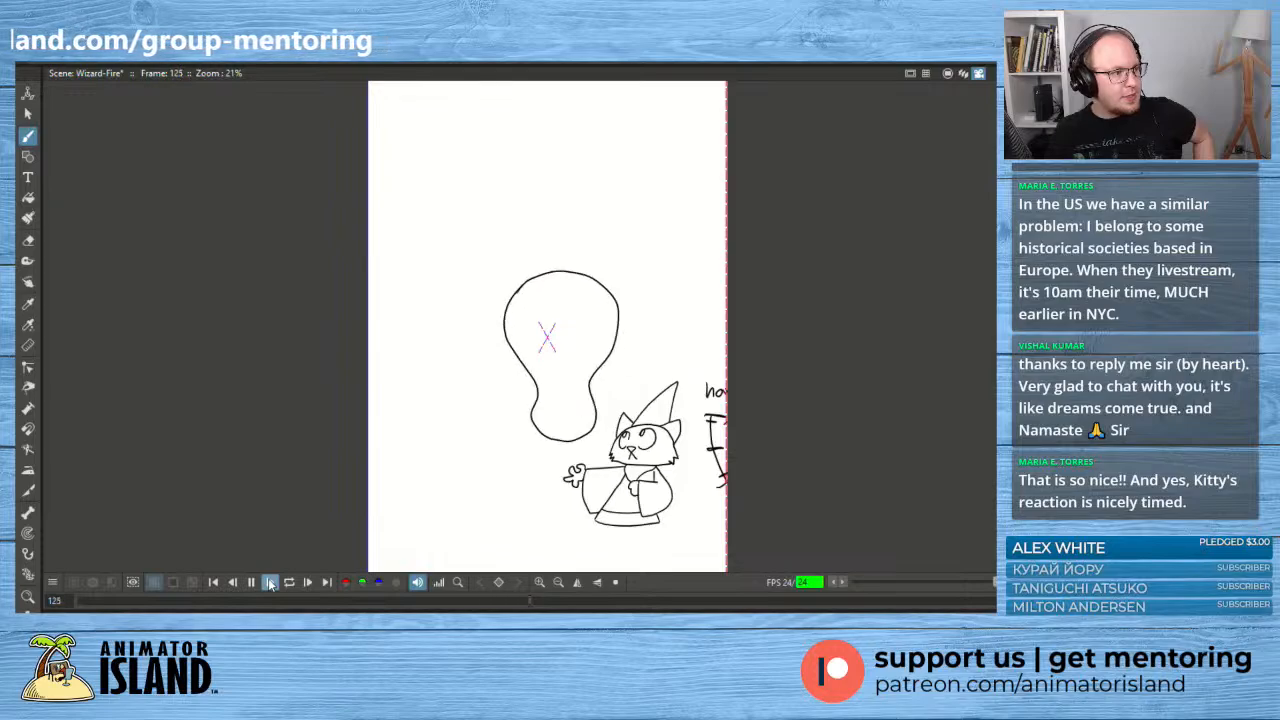
click(269, 582)
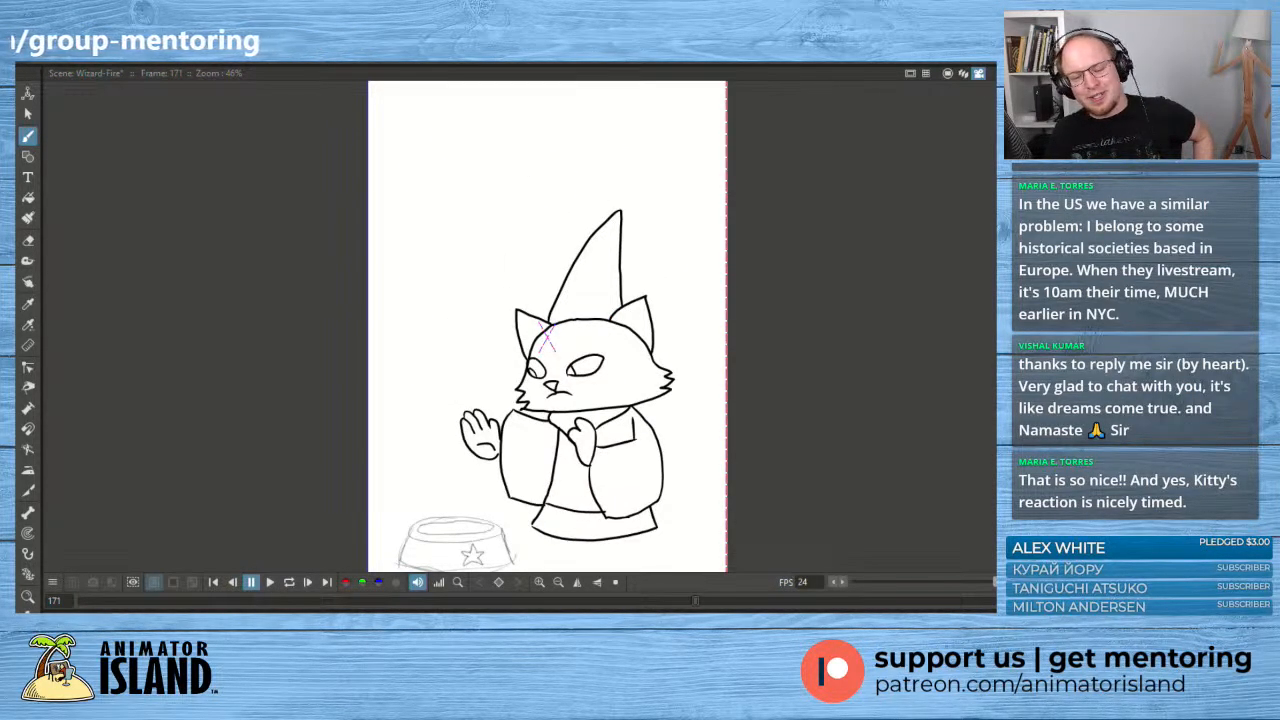
click(203, 600)
click(269, 584)
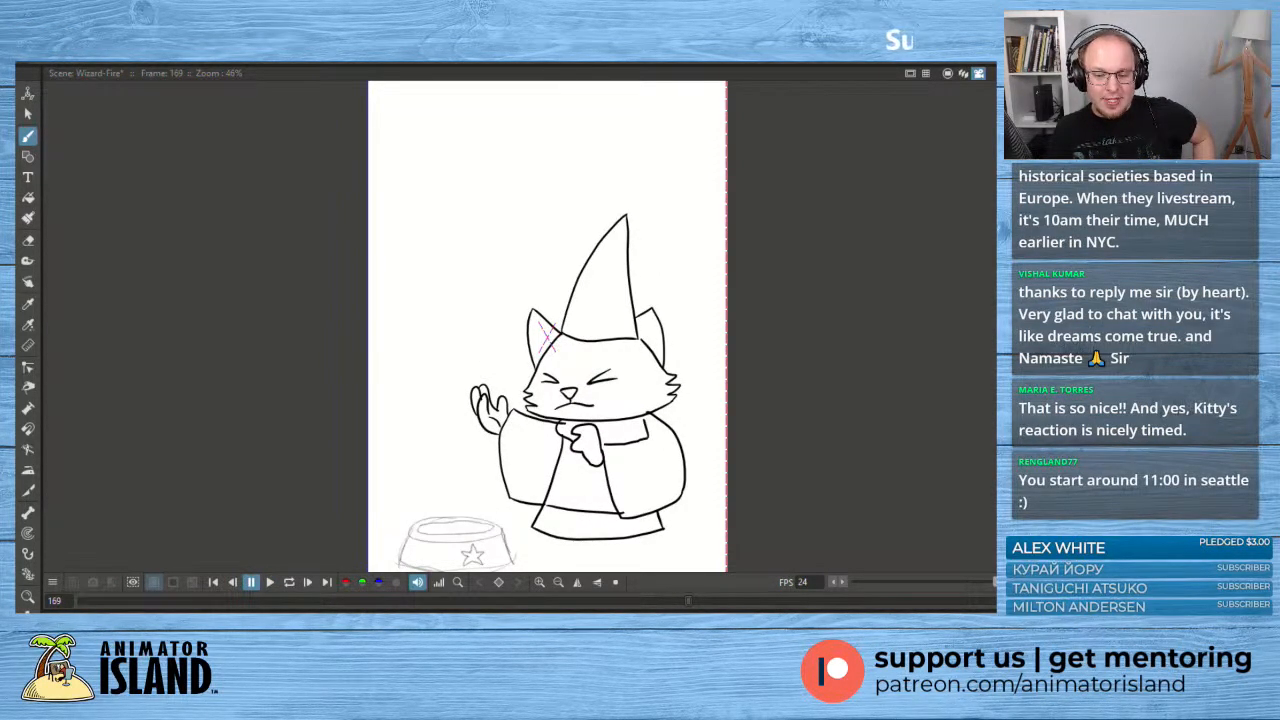
click(269, 586)
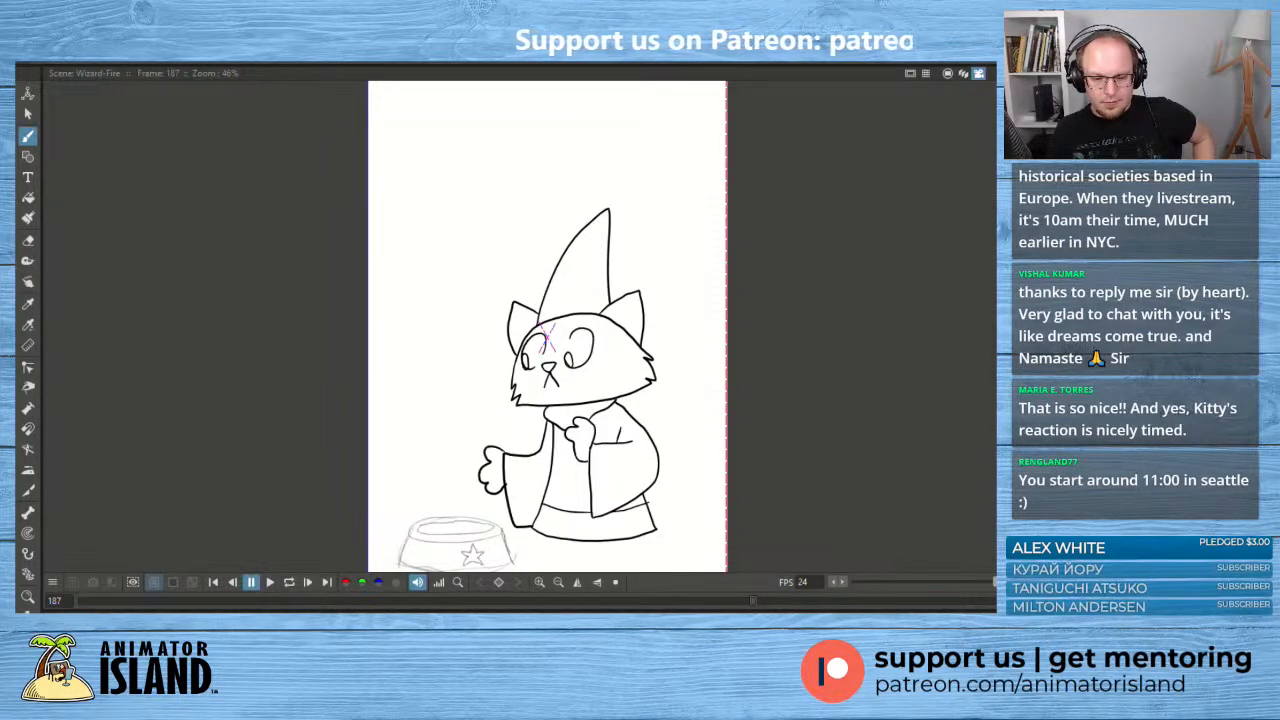
click(268, 584)
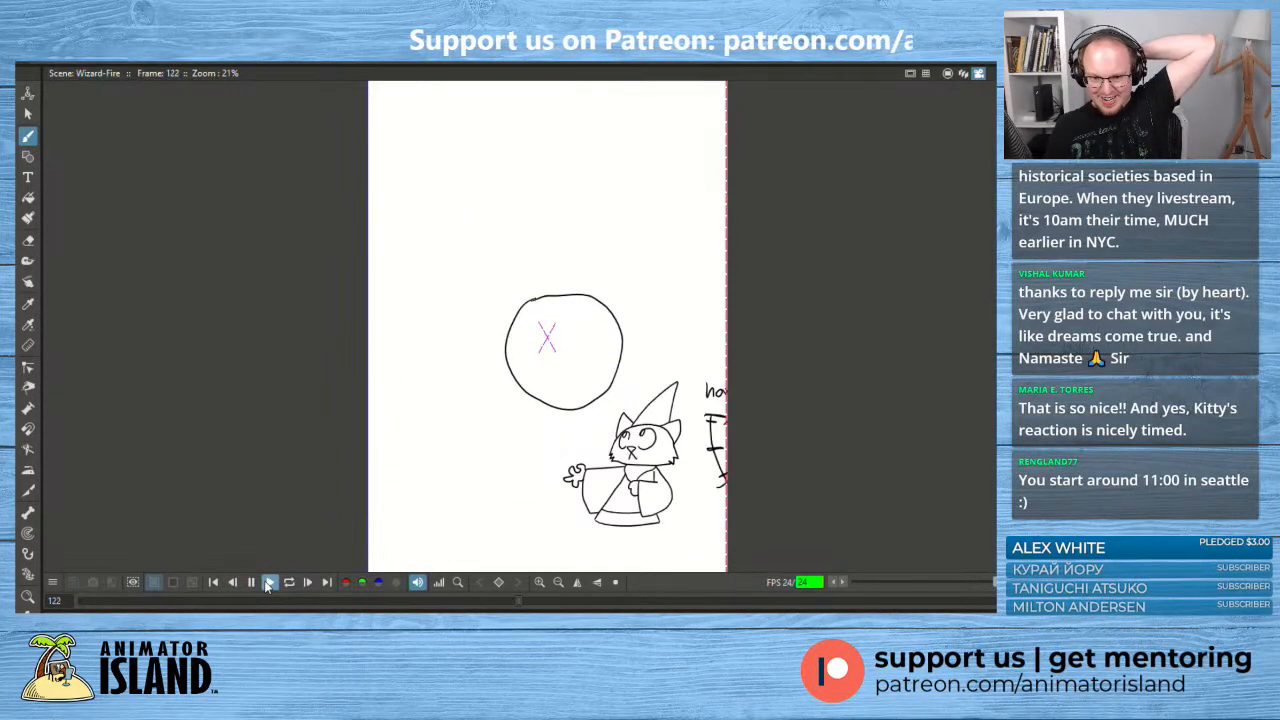
click(268, 584)
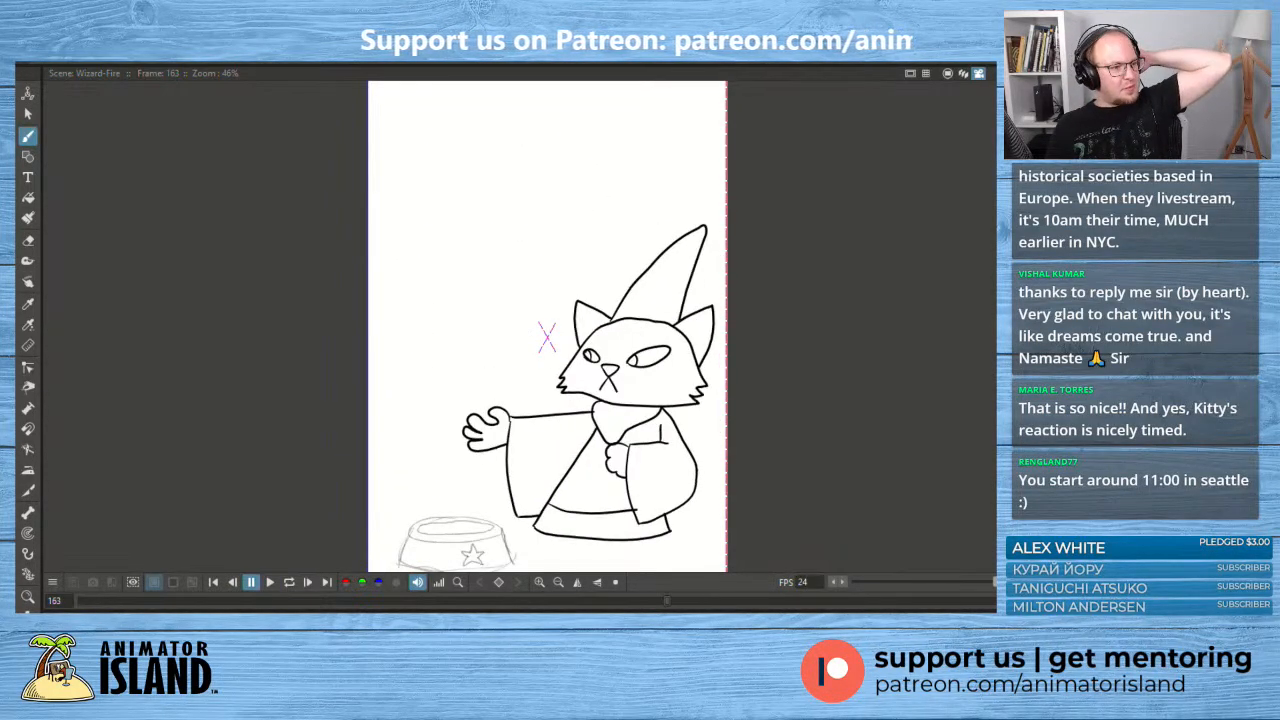